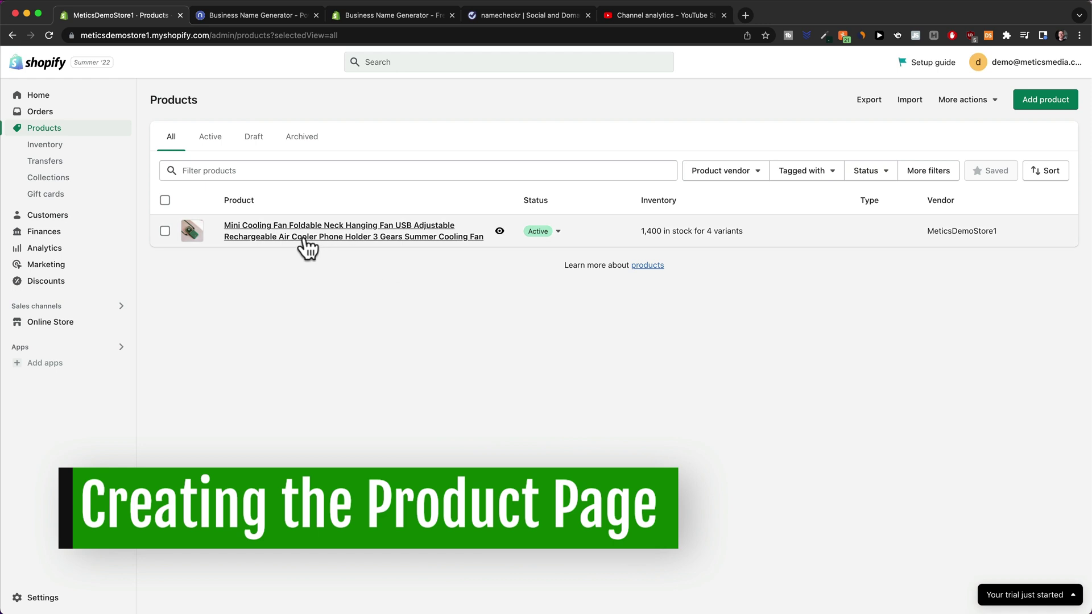
Open the mini cooling fan product for editing and clear its title and entire description.
{"action": "left_click", "coordinate": [307, 239]}
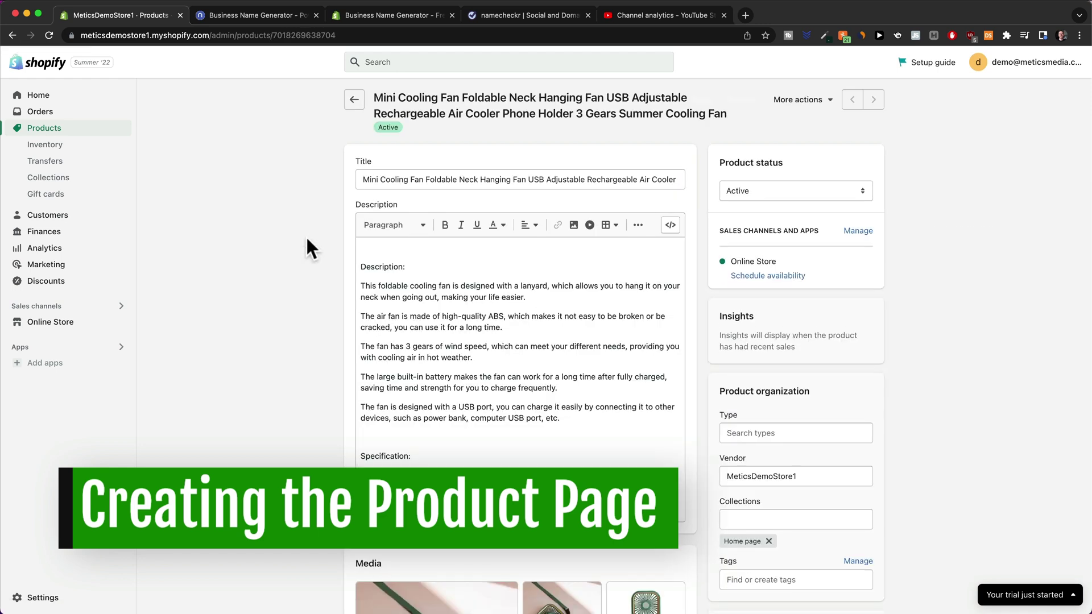
{"action": "triple_click", "coordinate": [458, 180]}
{"action": "key", "text": "BackSpace"}
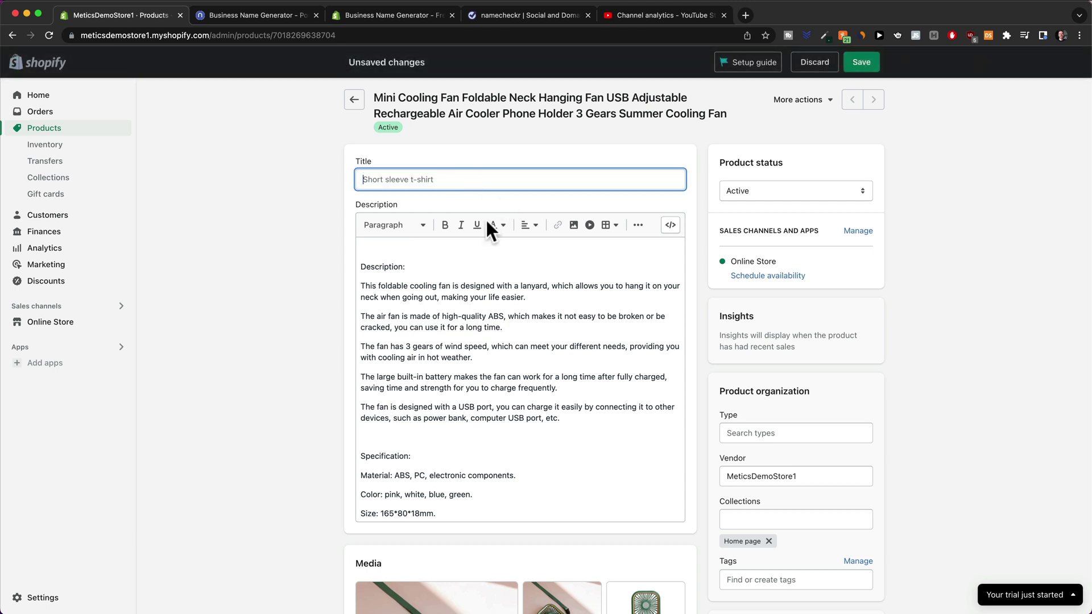
{"action": "left_click_drag", "start_coordinate": [443, 313], "coordinate": [443, 319]}
{"action": "key", "text": "super+a"}
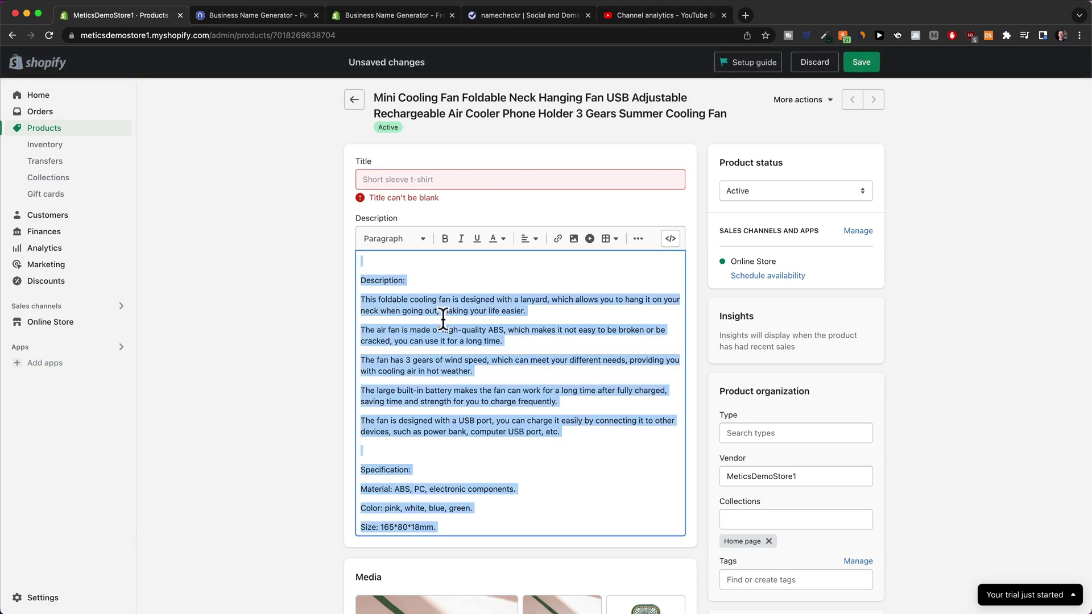
{"action": "key", "text": "BackSpace"}
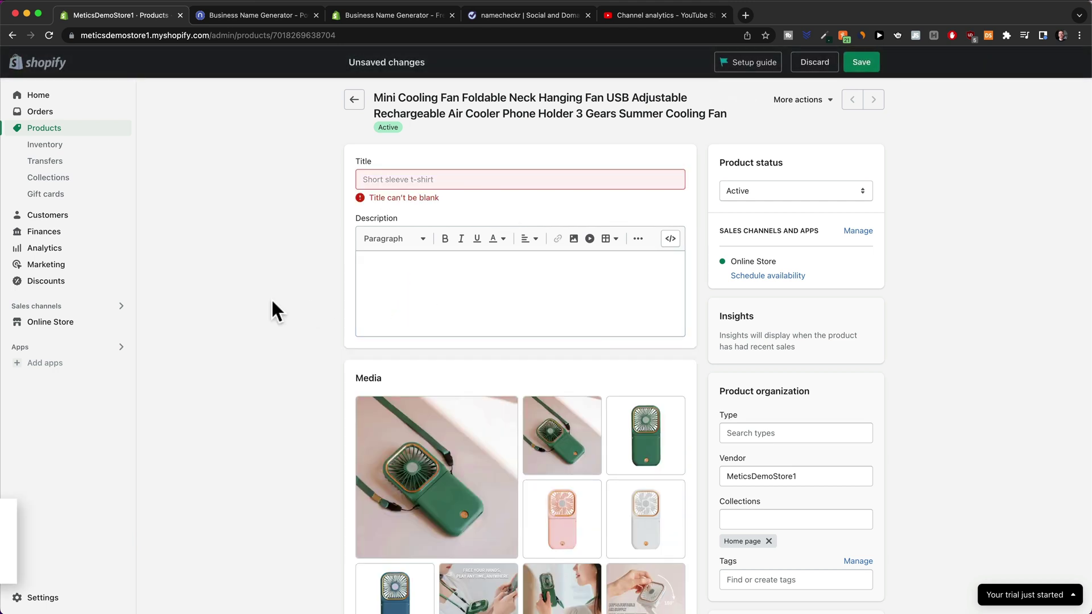
Set the product title to "MyEasyBreeze™ Mini Cooling Fan", copying the trademark symbol from the FSymbols page.
{"action": "left_click", "coordinate": [419, 183]}
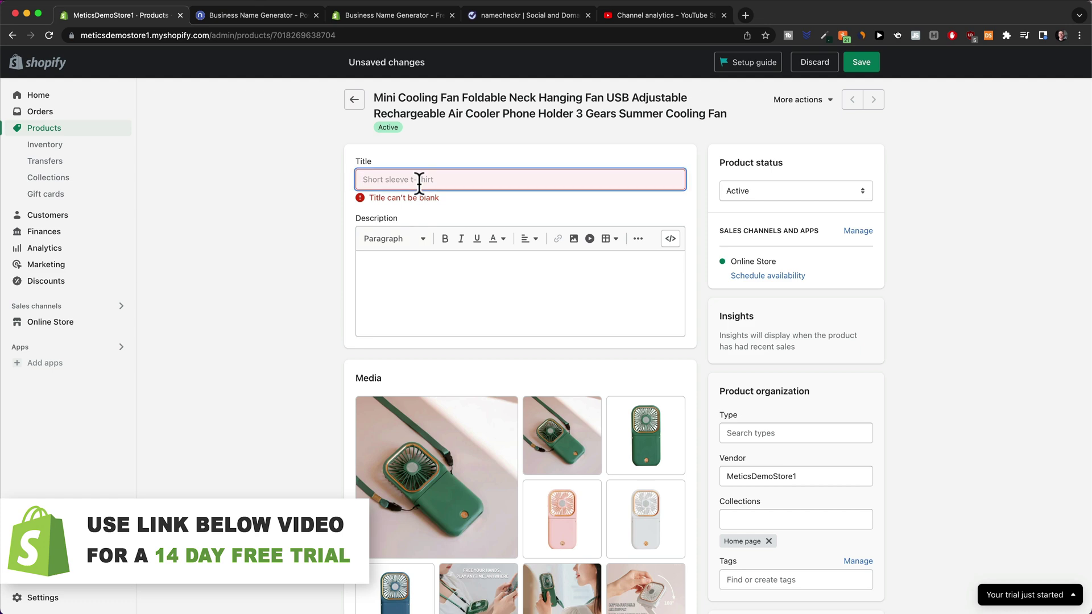
{"action": "type", "text": "MyEa"}
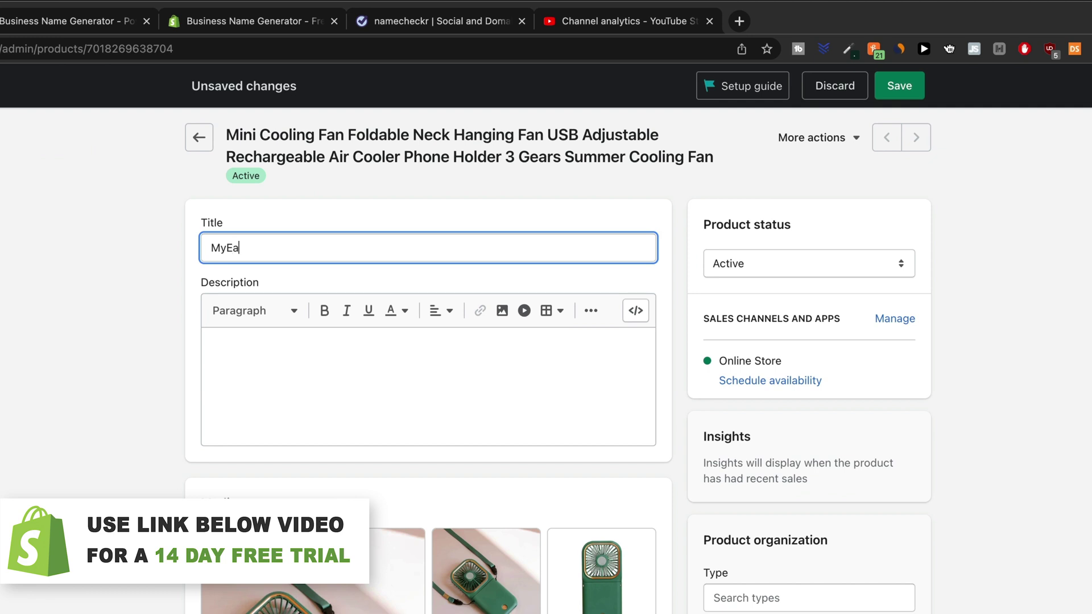
{"action": "type", "text": "sy"}
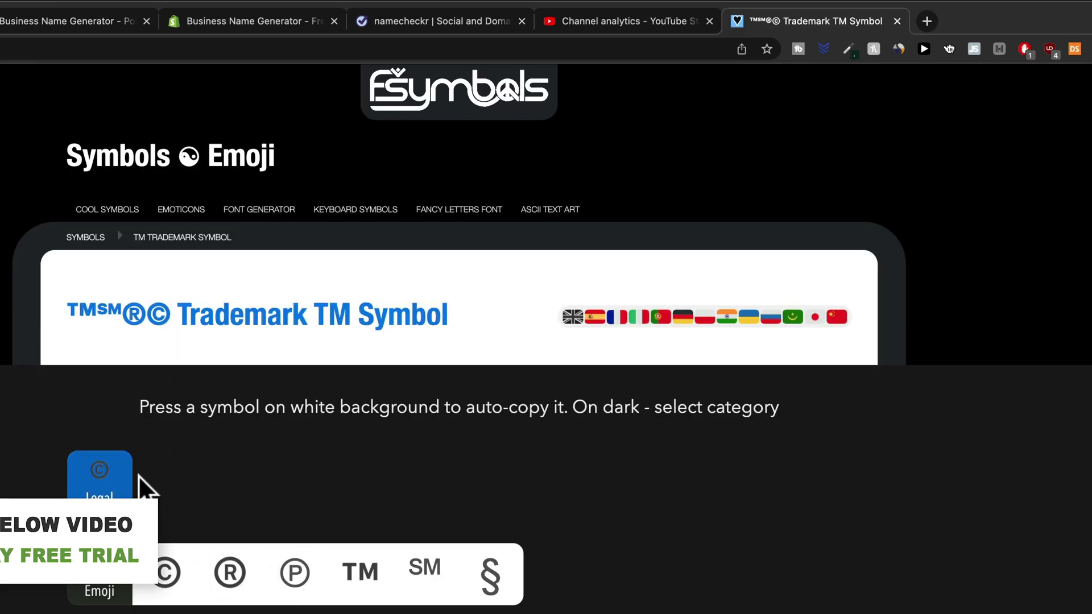
{"action": "left_click", "coordinate": [81, 310]}
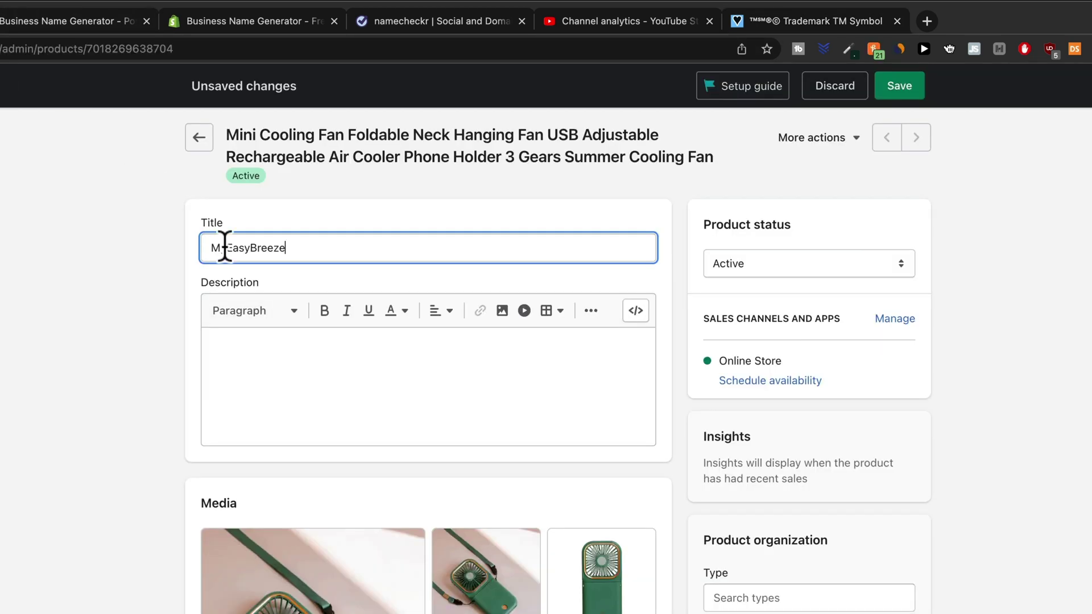
{"action": "type", "text": "™"}
{"action": "type", "text": "Mini Cooling Fa"}
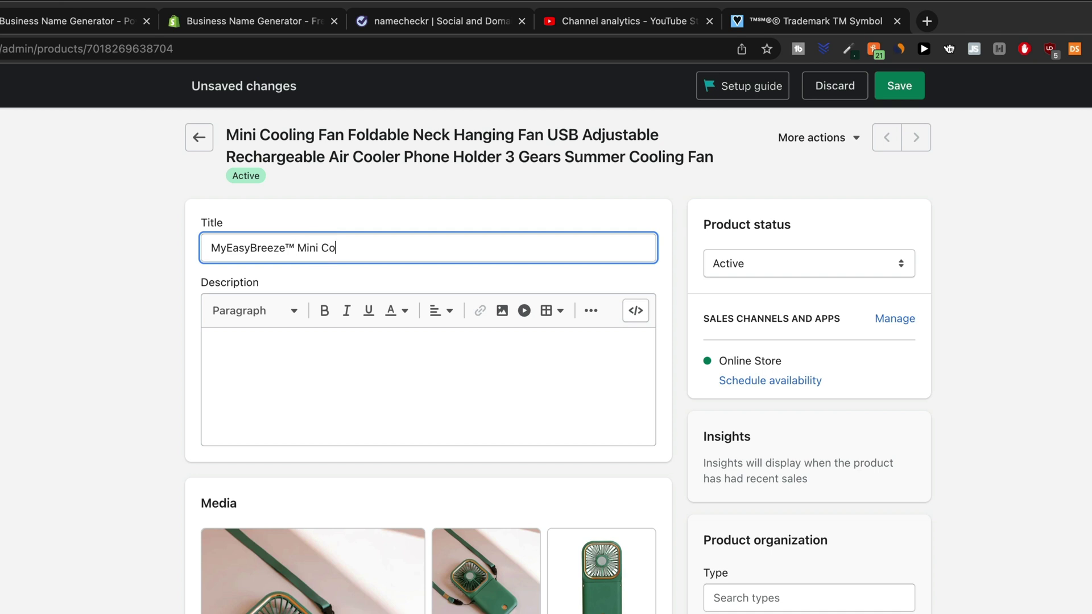
{"action": "type", "text": "n"}
{"action": "key", "text": "alt+shift+Left"}
{"action": "key", "text": "alt+shift+Left"}
{"action": "key", "text": "alt+shift+Left"}
{"action": "left_click", "coordinate": [224, 361]}
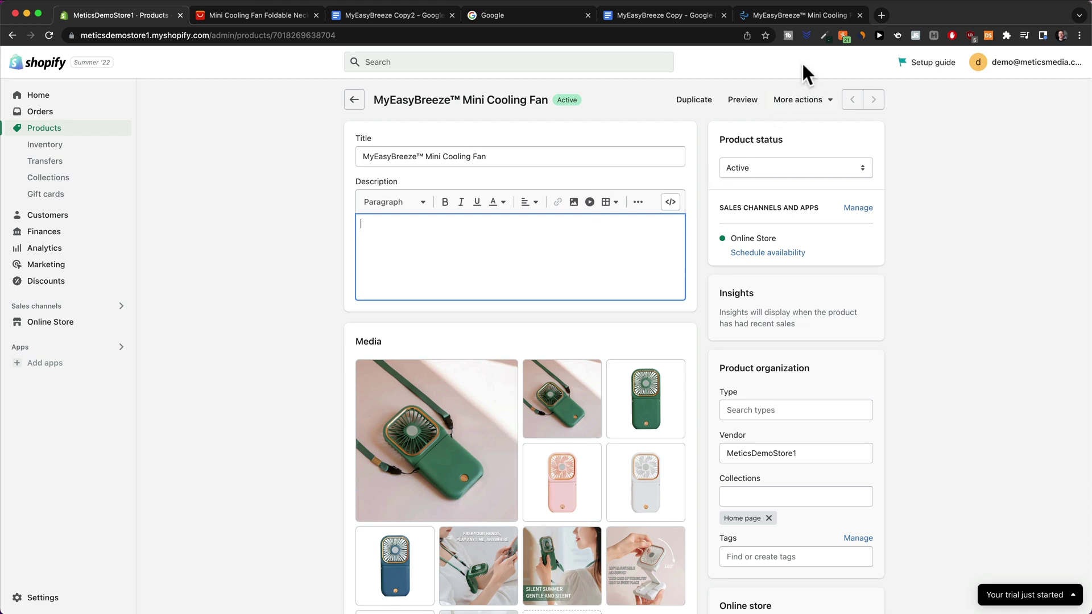
Switch to the finished MyEasyBreeze store preview and examine its title, pricing, colour options, discount banner and opening headline.
{"action": "left_click", "coordinate": [783, 17]}
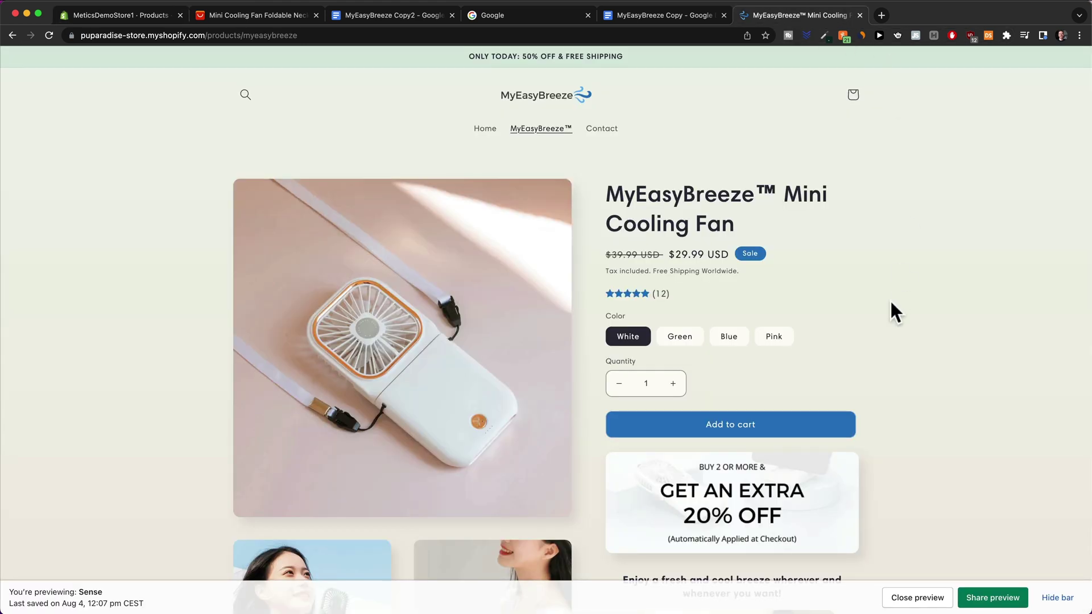
{"action": "scroll", "coordinate": [805, 268], "scroll_direction": "down", "scroll_amount": 3}
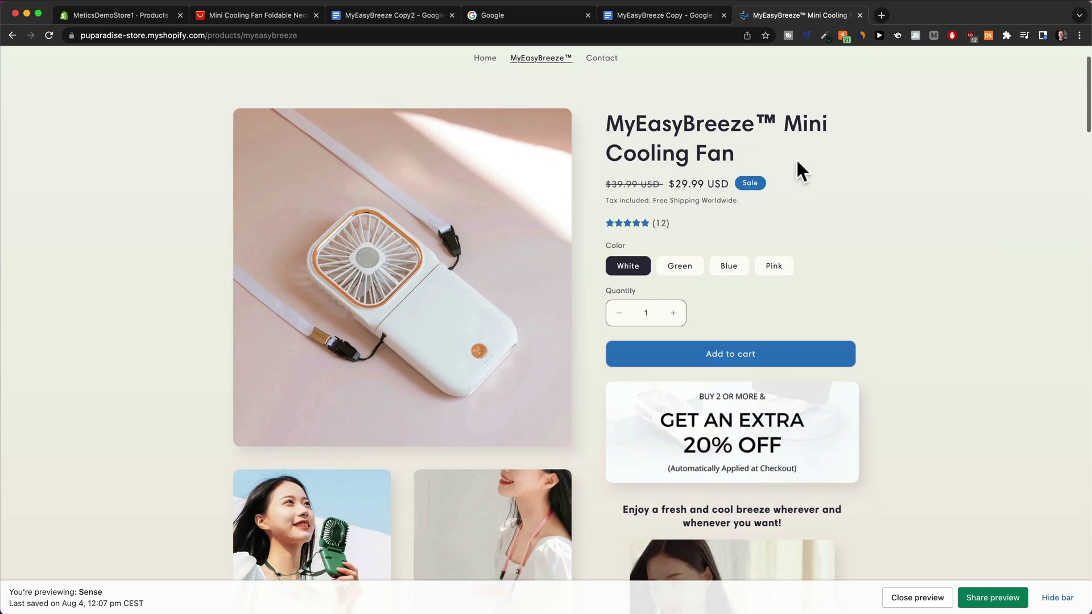
{"action": "scroll", "coordinate": [825, 256], "scroll_direction": "down", "scroll_amount": 1}
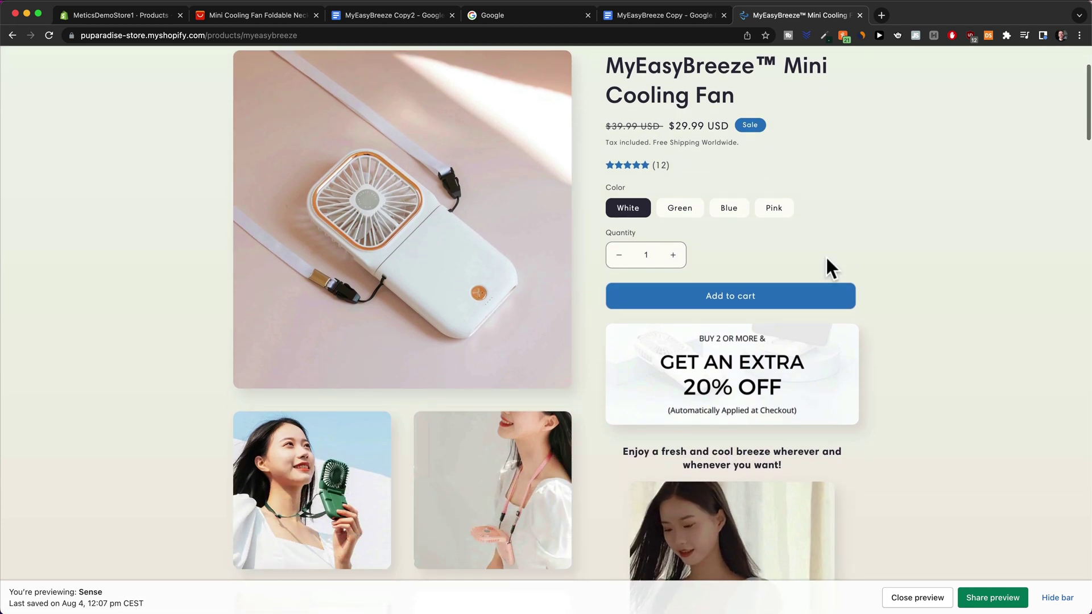
{"action": "scroll", "coordinate": [810, 263], "scroll_direction": "down", "scroll_amount": 2}
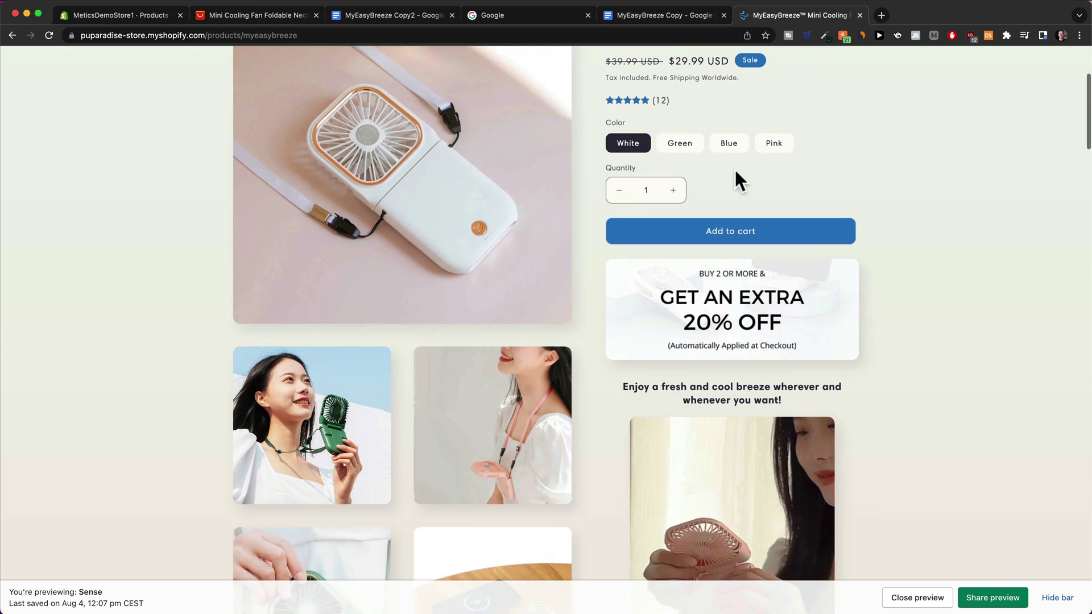
{"action": "scroll", "coordinate": [782, 250], "scroll_direction": "down", "scroll_amount": 2}
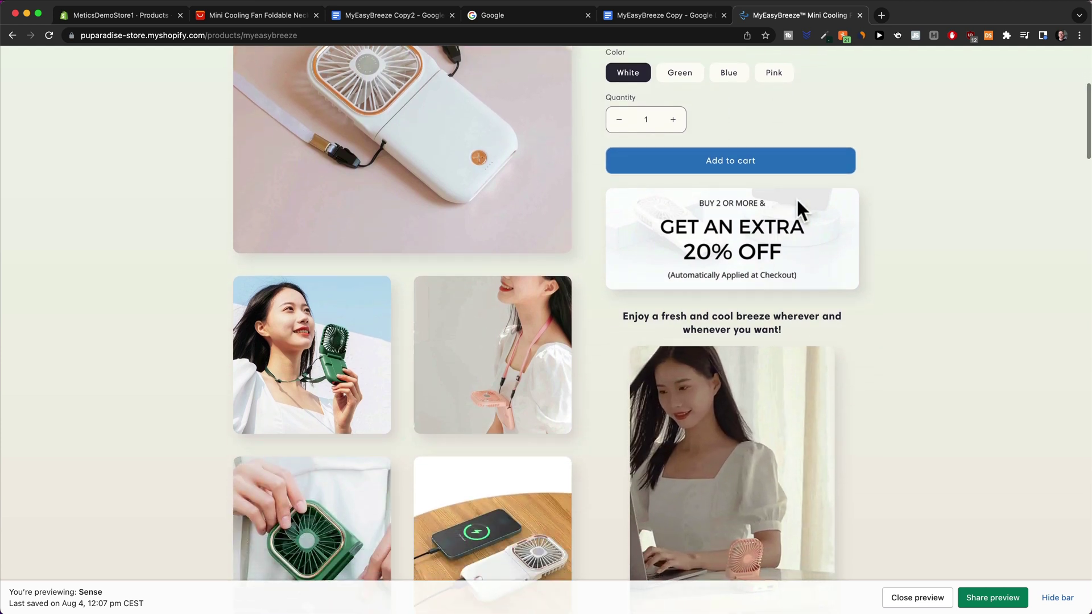
{"action": "scroll", "coordinate": [718, 330], "scroll_direction": "down", "scroll_amount": 1}
{"action": "scroll", "coordinate": [853, 267], "scroll_direction": "down", "scroll_amount": 2}
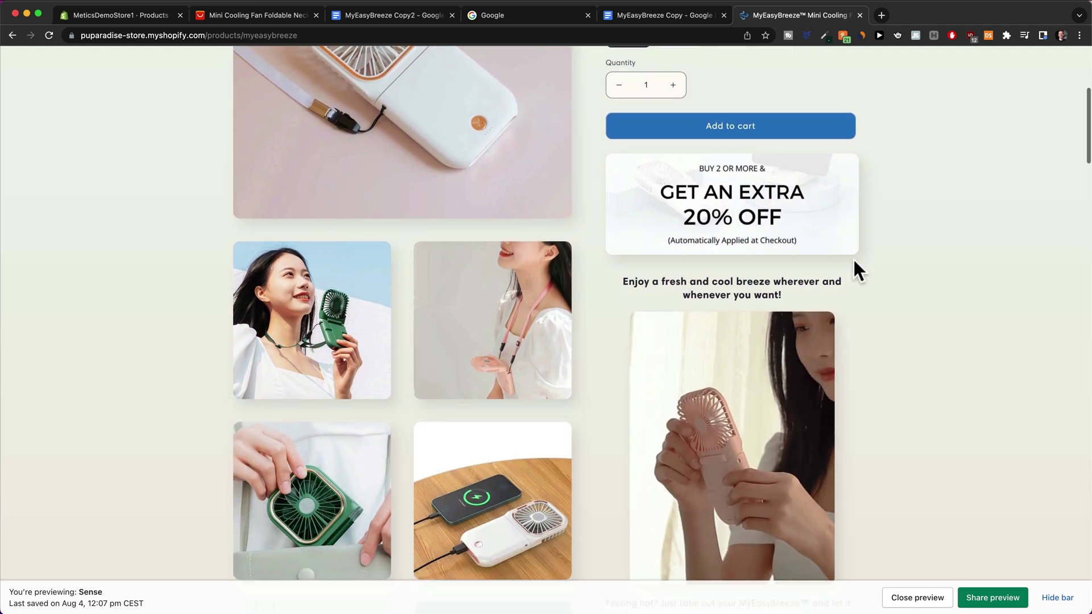
{"action": "scroll", "coordinate": [839, 239], "scroll_direction": "down", "scroll_amount": 3}
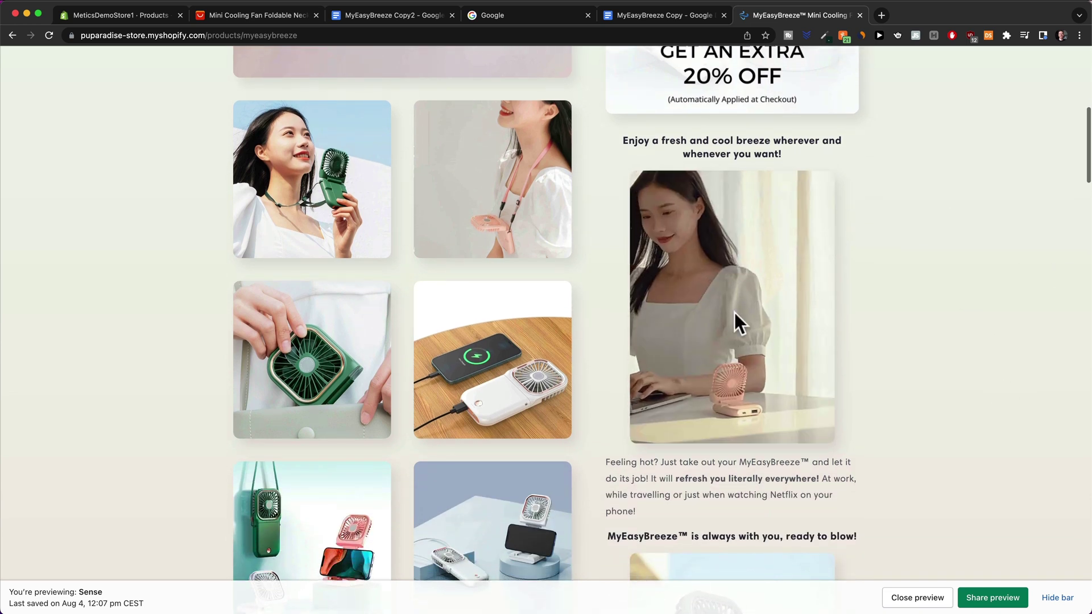
Examine how the sample page's description alternates benefit headlines, animated images and short texts with bold key phrases.
{"action": "scroll", "coordinate": [755, 319], "scroll_direction": "down", "scroll_amount": 1}
{"action": "scroll", "coordinate": [761, 318], "scroll_direction": "down", "scroll_amount": 8}
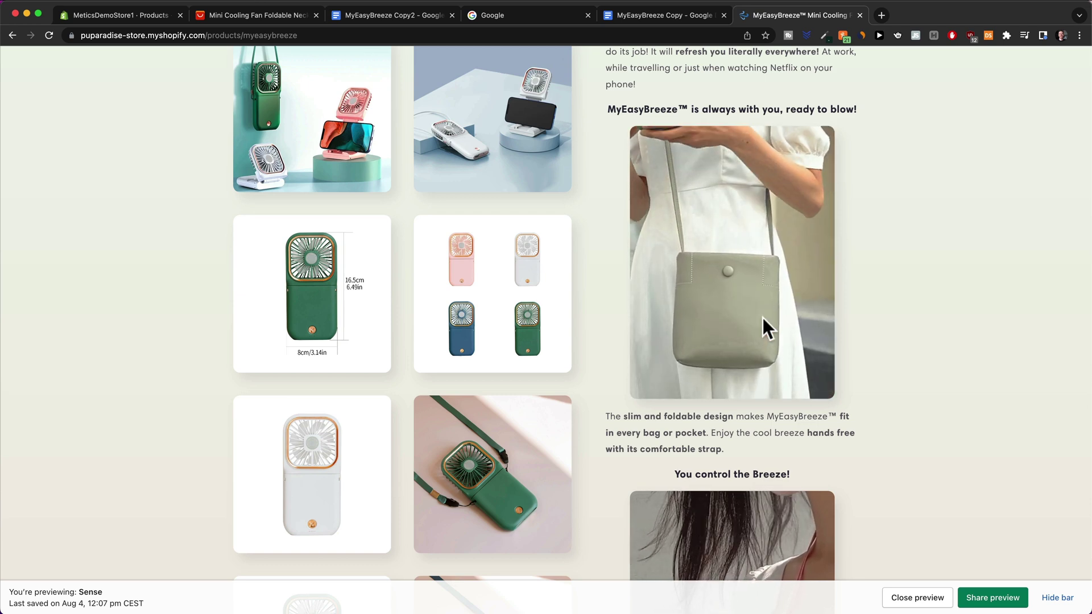
{"action": "scroll", "coordinate": [763, 319], "scroll_direction": "down", "scroll_amount": 5}
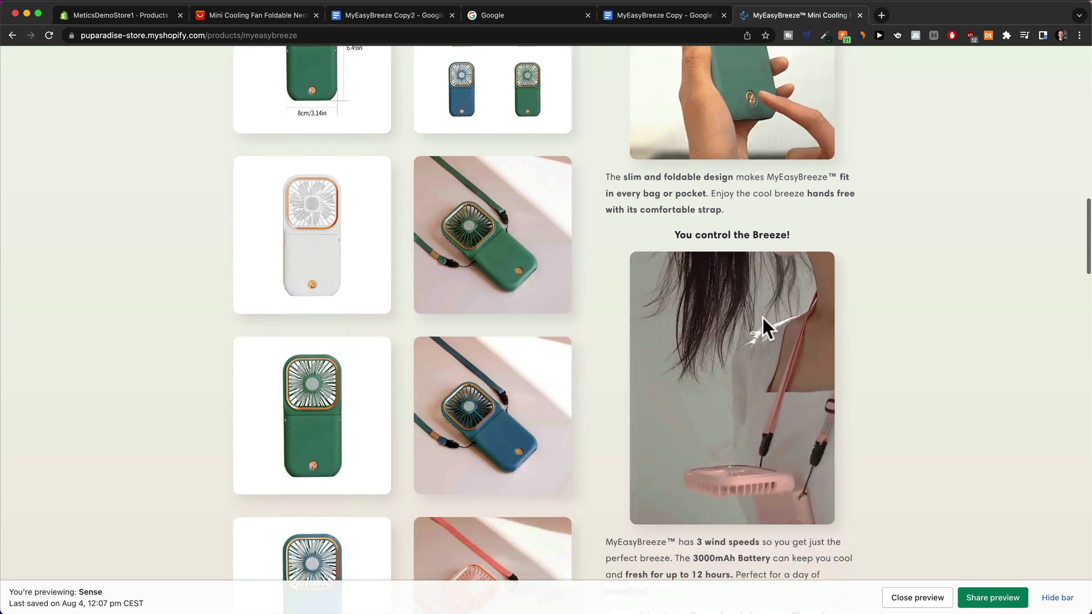
{"action": "scroll", "coordinate": [762, 318], "scroll_direction": "down", "scroll_amount": 1}
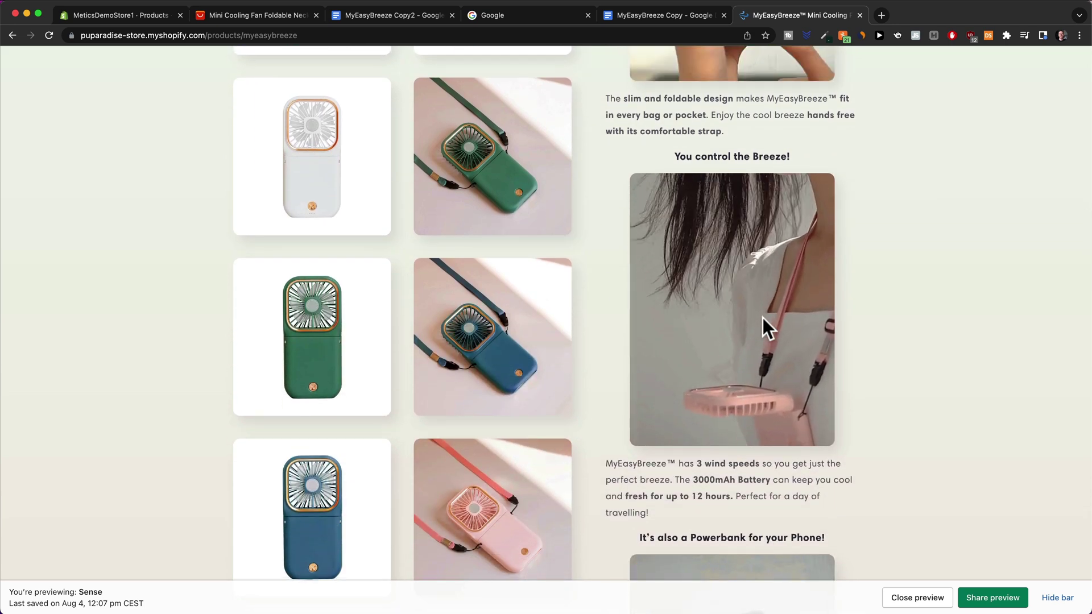
{"action": "scroll", "coordinate": [763, 318], "scroll_direction": "down", "scroll_amount": 3}
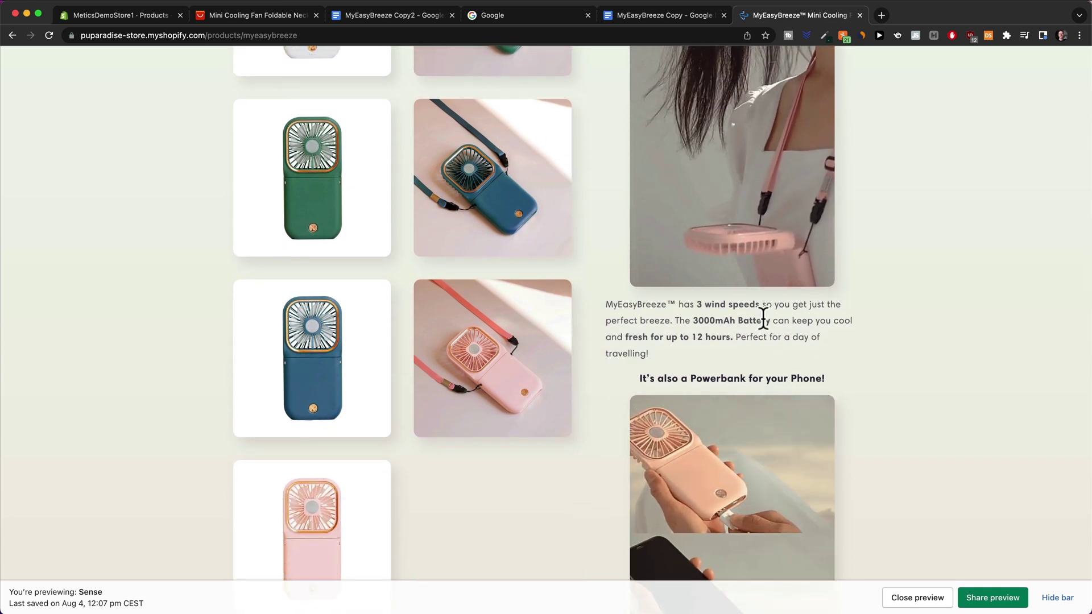
{"action": "scroll", "coordinate": [763, 319], "scroll_direction": "down", "scroll_amount": 1}
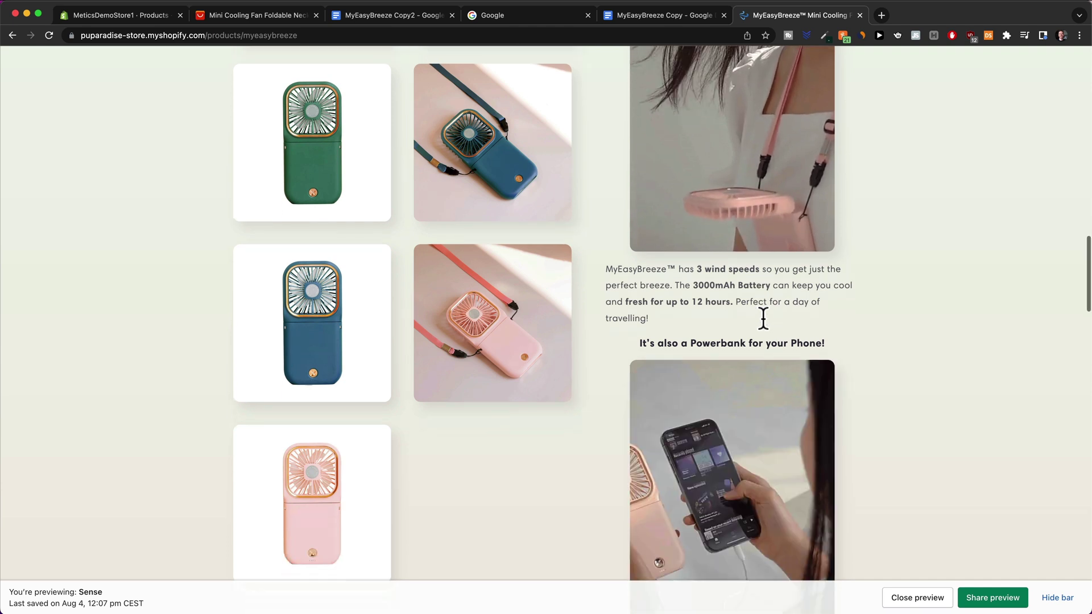
{"action": "scroll", "coordinate": [762, 316], "scroll_direction": "up", "scroll_amount": 2}
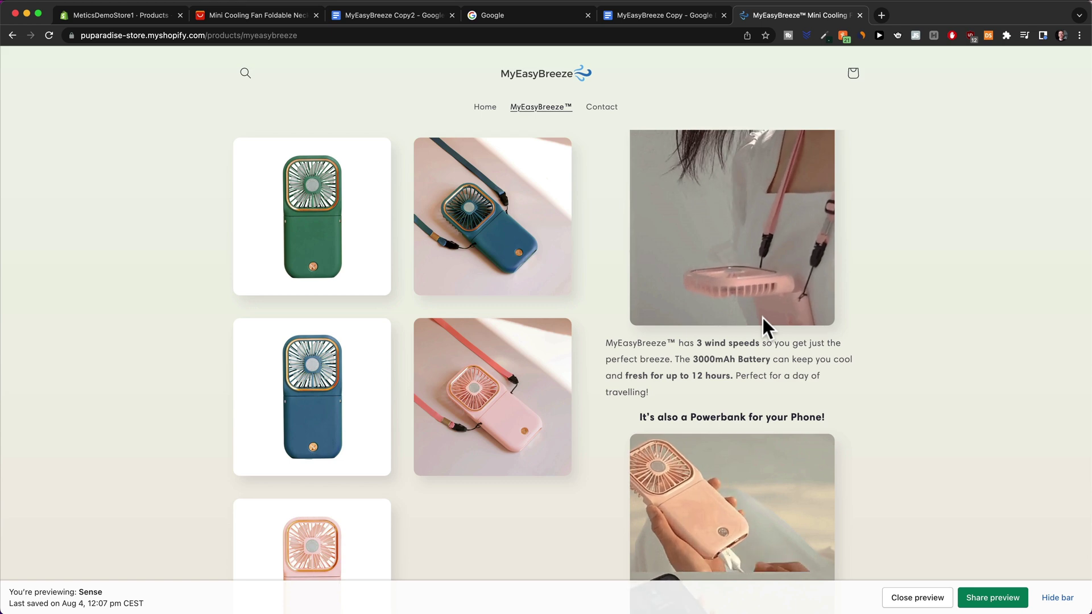
{"action": "scroll", "coordinate": [763, 321], "scroll_direction": "down", "scroll_amount": 2}
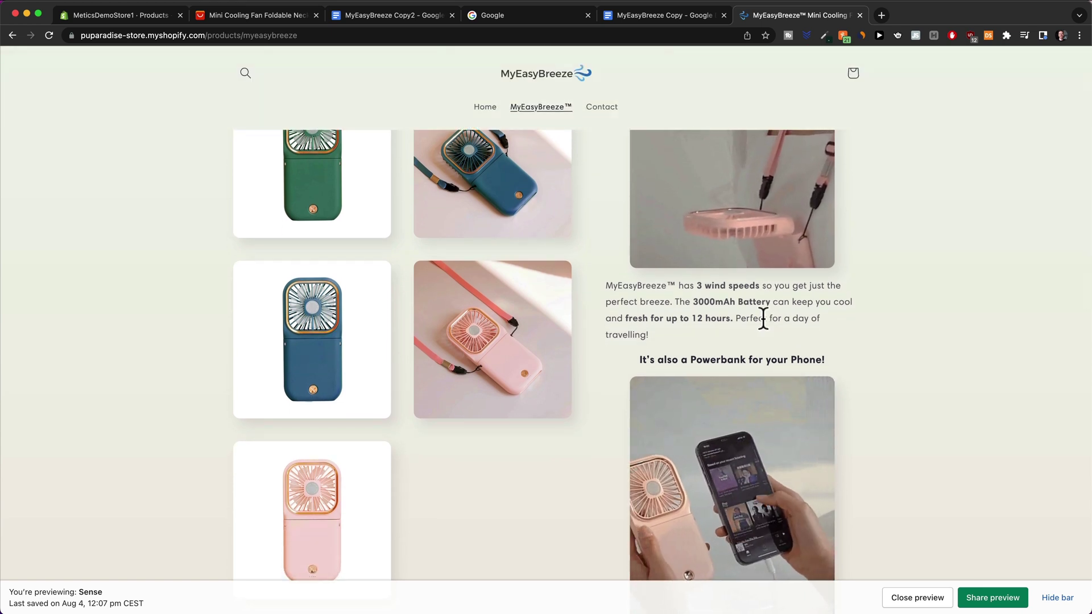
{"action": "scroll", "coordinate": [762, 316], "scroll_direction": "down", "scroll_amount": 3}
{"action": "scroll", "coordinate": [762, 321], "scroll_direction": "down", "scroll_amount": 5}
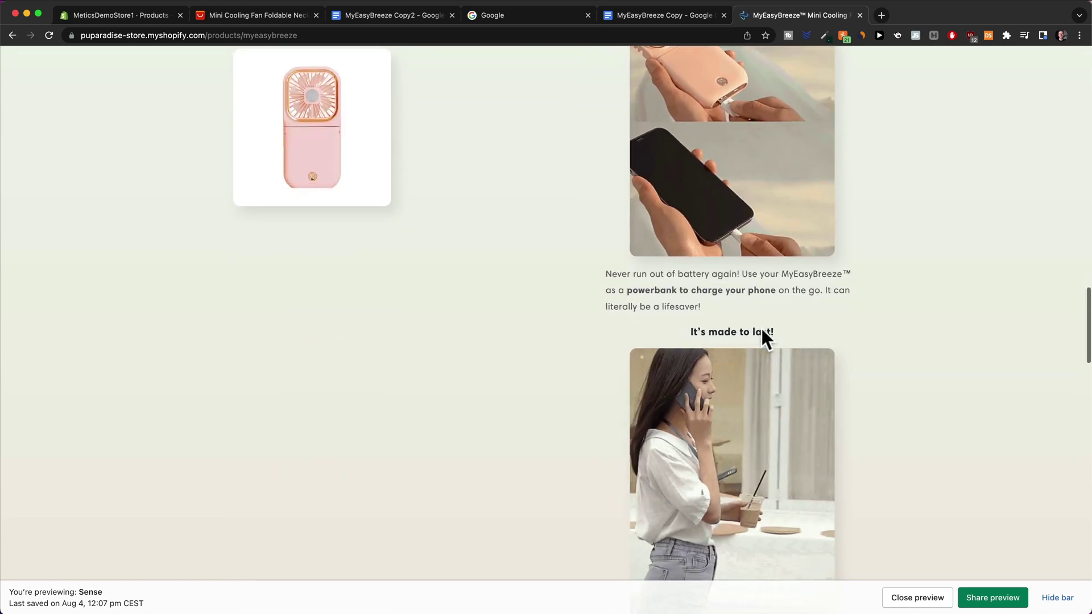
{"action": "scroll", "coordinate": [762, 329], "scroll_direction": "up", "scroll_amount": 10}
{"action": "scroll", "coordinate": [762, 329], "scroll_direction": "up", "scroll_amount": 15}
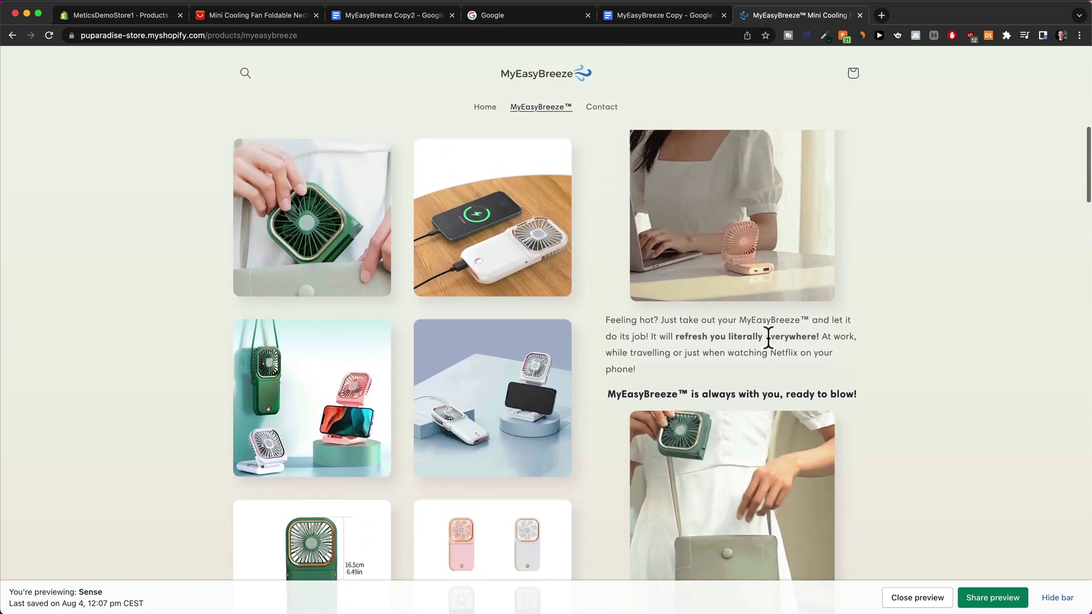
{"action": "scroll", "coordinate": [767, 336], "scroll_direction": "up", "scroll_amount": 10}
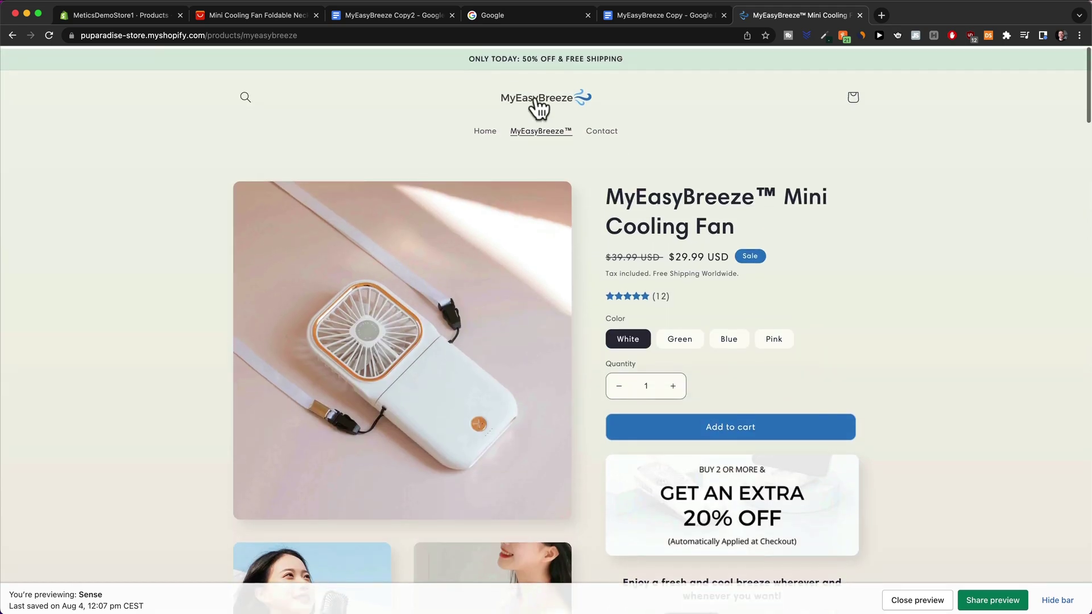
Check the empty product description and the MyEasyBreeze Copy2 document, then examine the fan's description and specifications on AliExpress.
{"action": "left_click", "coordinate": [124, 16]}
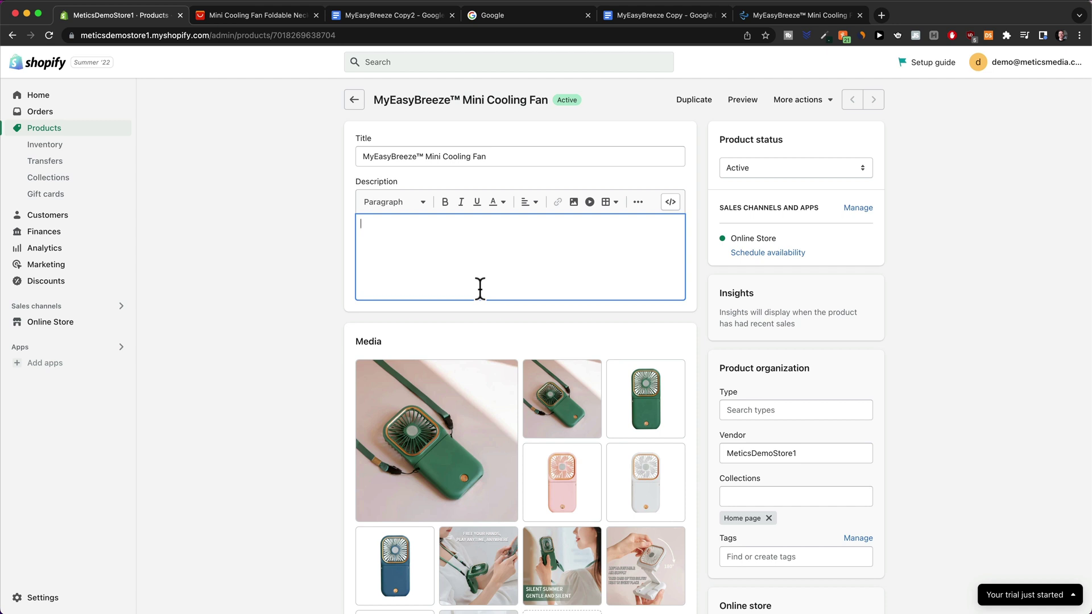
{"action": "left_click", "coordinate": [366, 17]}
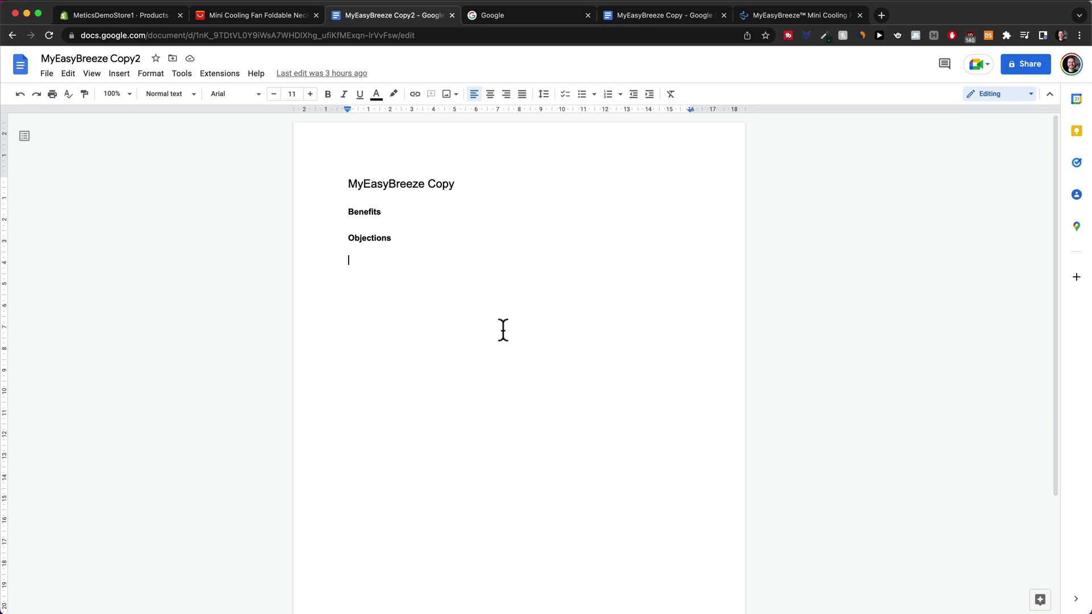
{"action": "left_click", "coordinate": [262, 17]}
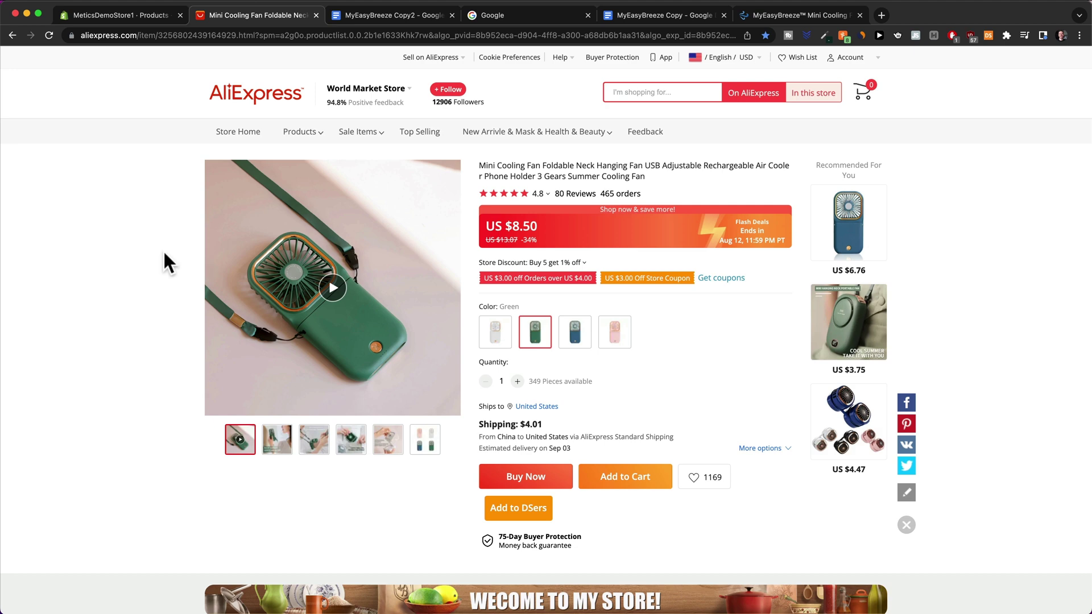
{"action": "scroll", "coordinate": [614, 338], "scroll_direction": "down", "scroll_amount": 10}
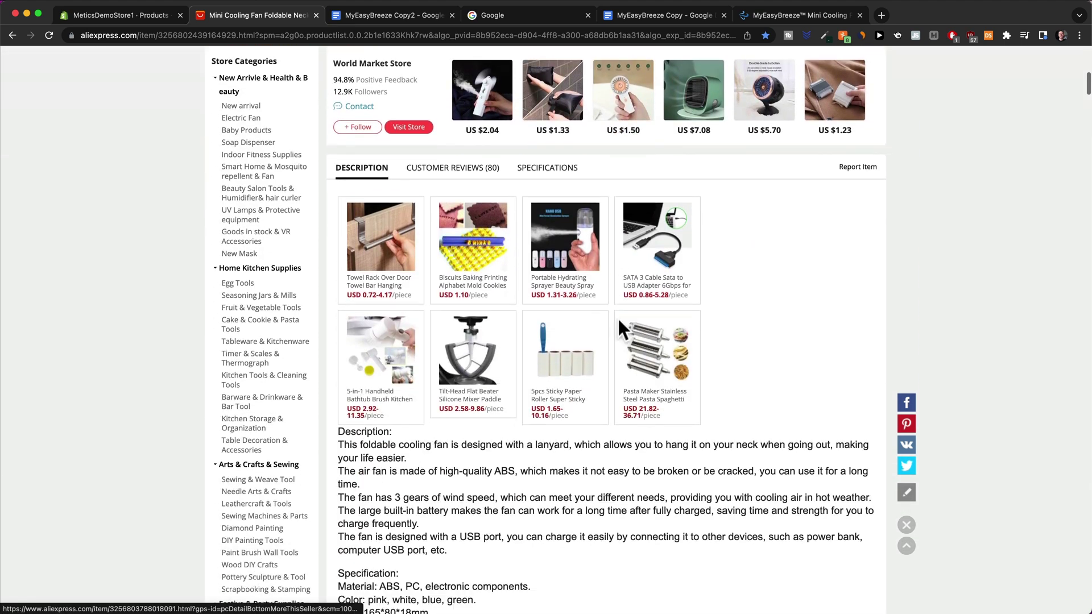
{"action": "scroll", "coordinate": [616, 316], "scroll_direction": "down", "scroll_amount": 3}
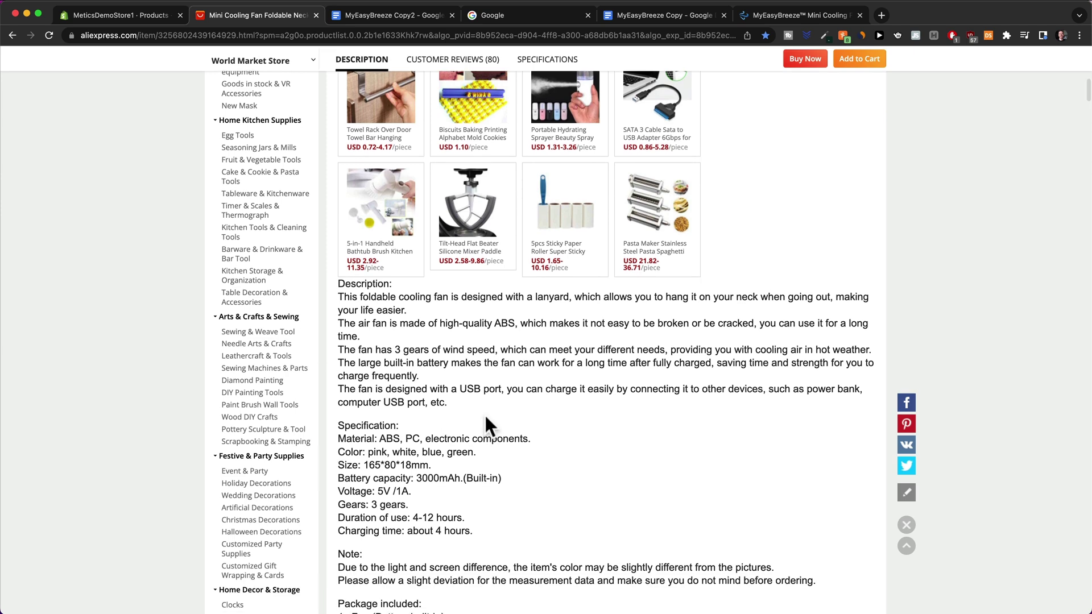
{"action": "scroll", "coordinate": [486, 425], "scroll_direction": "down", "scroll_amount": 1}
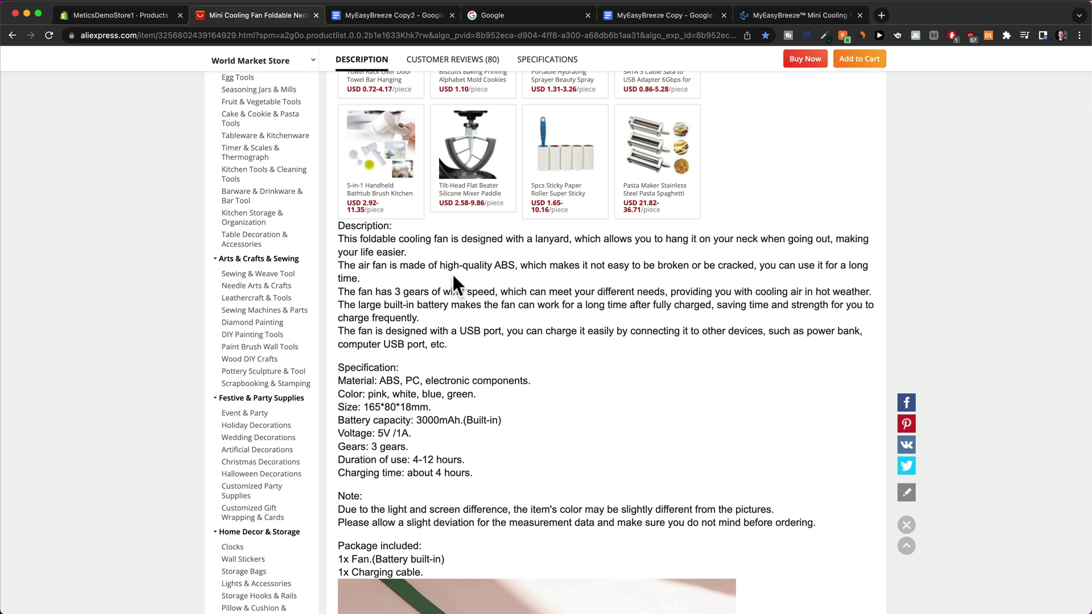
{"action": "left_click_drag", "start_coordinate": [441, 265], "coordinate": [508, 265]}
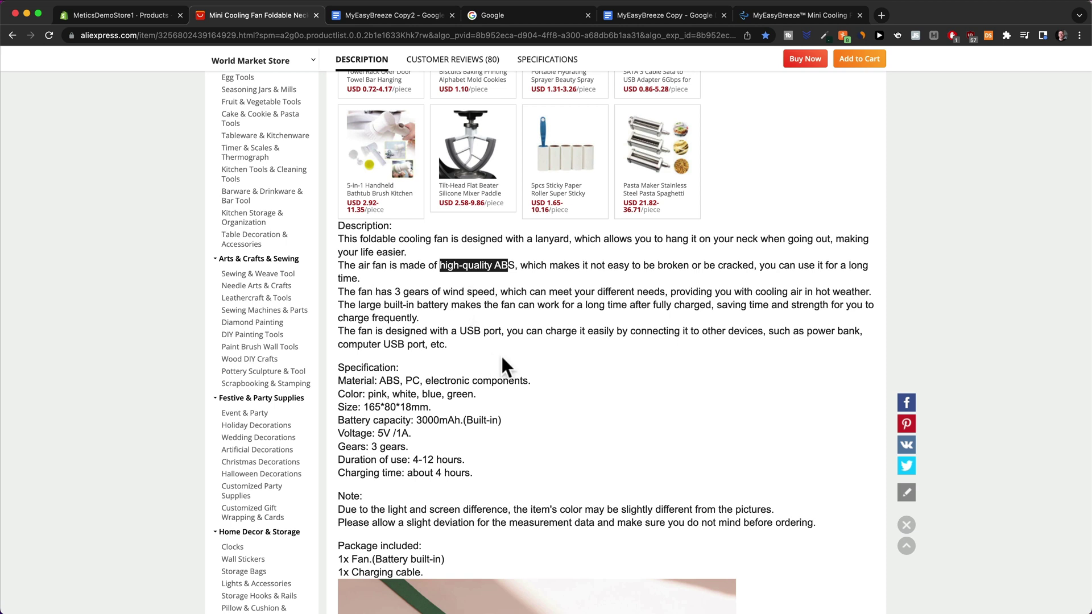
{"action": "left_click", "coordinate": [641, 379]}
{"action": "scroll", "coordinate": [640, 381], "scroll_direction": "up", "scroll_amount": 4}
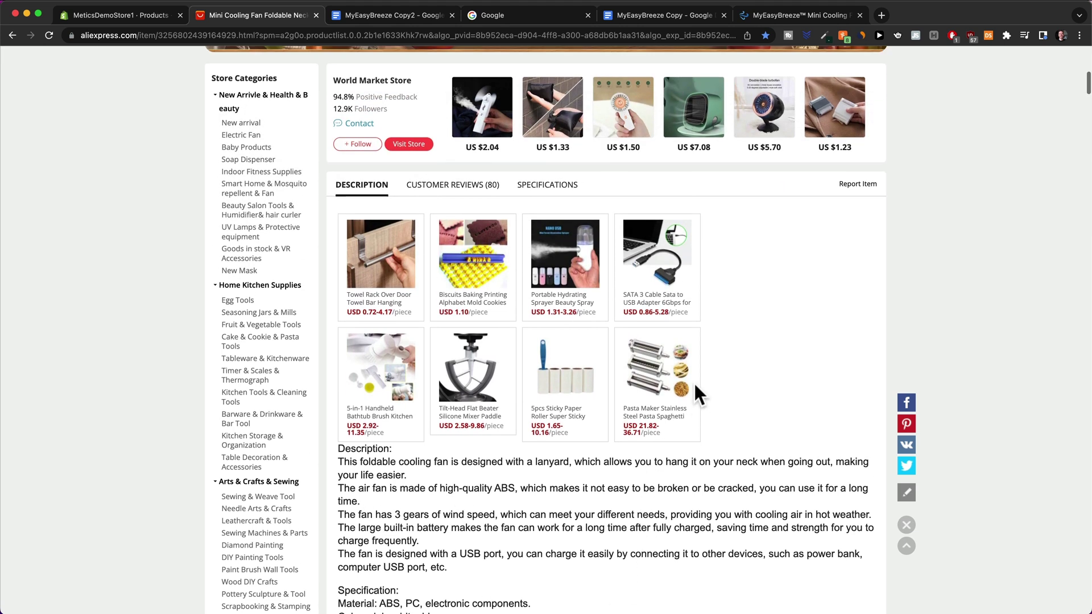
Open the fan's customer reviews on AliExpress and examine the star ratings and the first buyers' comments.
{"action": "left_click", "coordinate": [454, 211]}
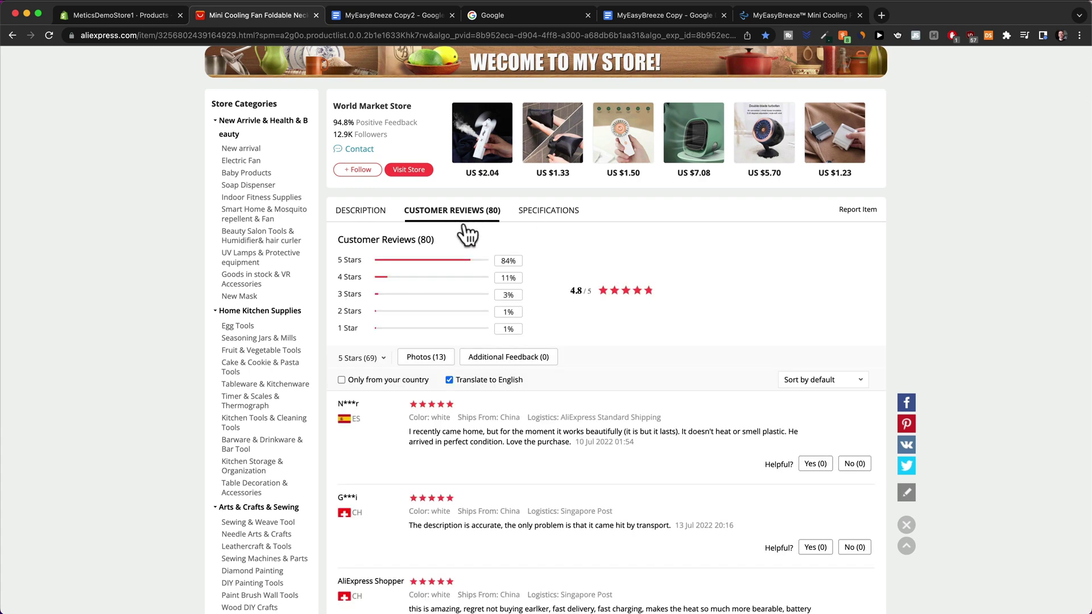
{"action": "scroll", "coordinate": [642, 267], "scroll_direction": "down", "scroll_amount": 5}
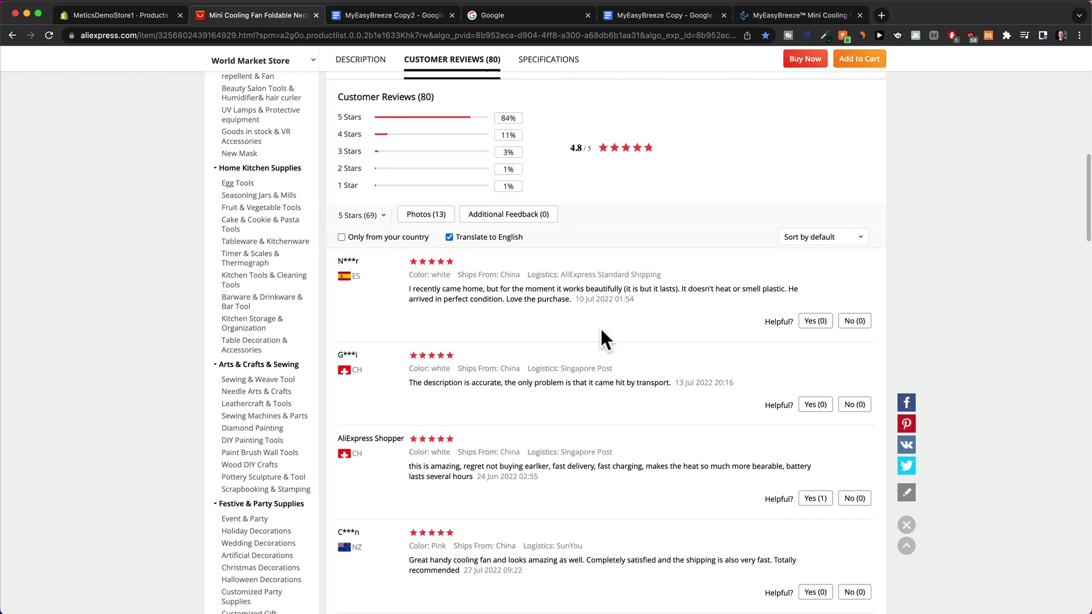
{"action": "scroll", "coordinate": [600, 326], "scroll_direction": "down", "scroll_amount": 2}
{"action": "scroll", "coordinate": [600, 274], "scroll_direction": "up", "scroll_amount": 3}
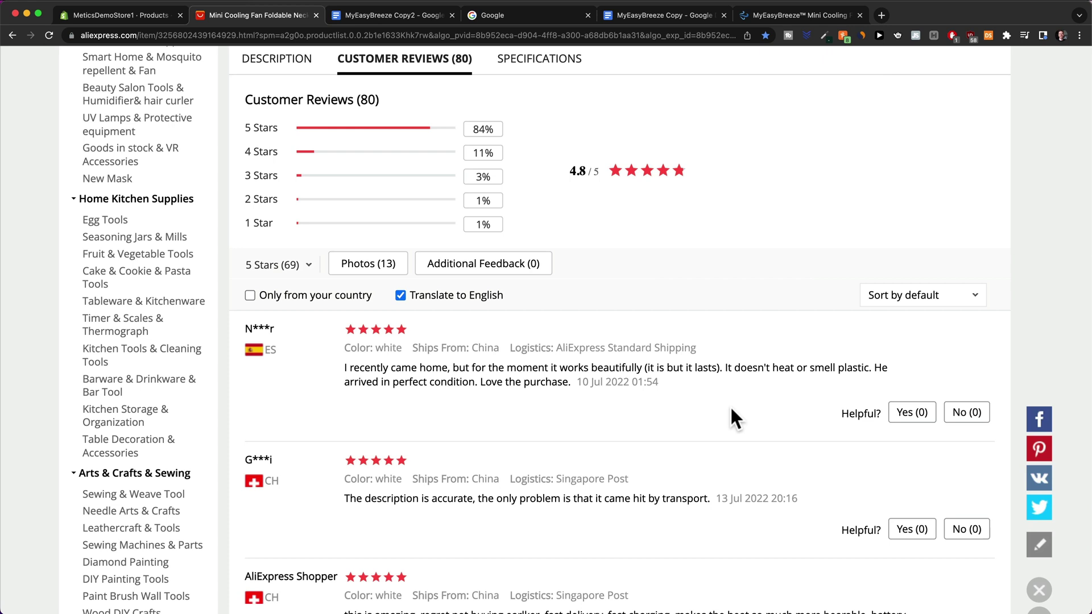
{"action": "scroll", "coordinate": [726, 404], "scroll_direction": "down", "scroll_amount": 3}
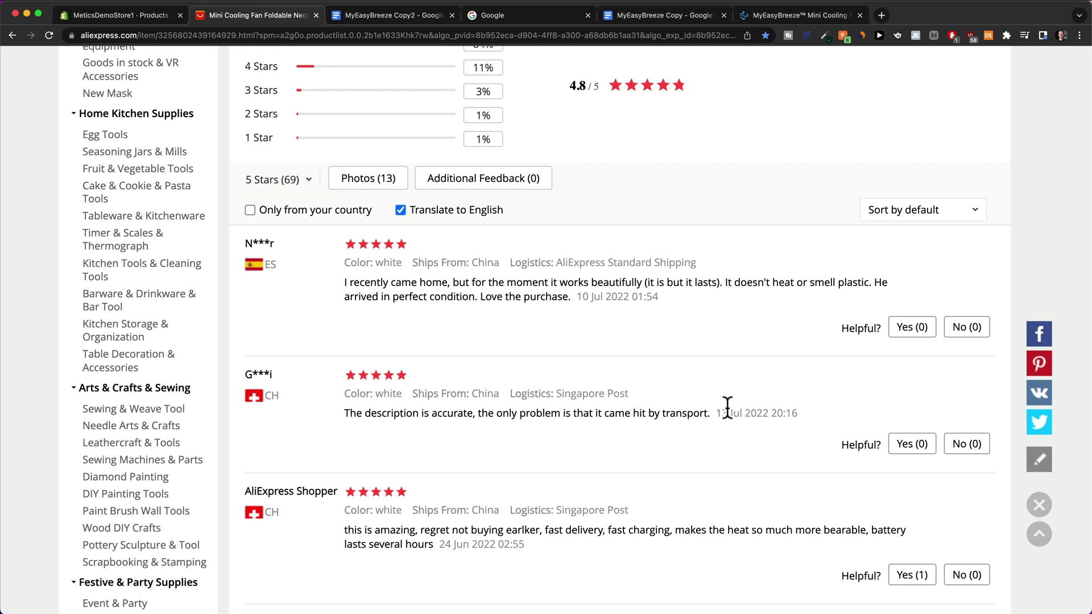
{"action": "scroll", "coordinate": [728, 407], "scroll_direction": "down", "scroll_amount": 3}
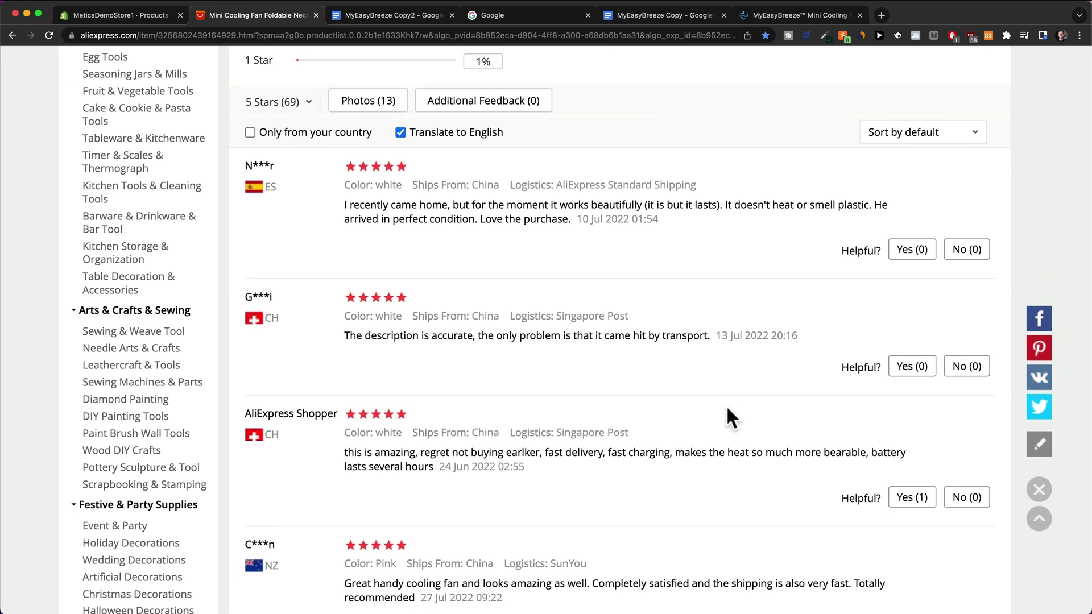
{"action": "scroll", "coordinate": [726, 404], "scroll_direction": "down", "scroll_amount": 4}
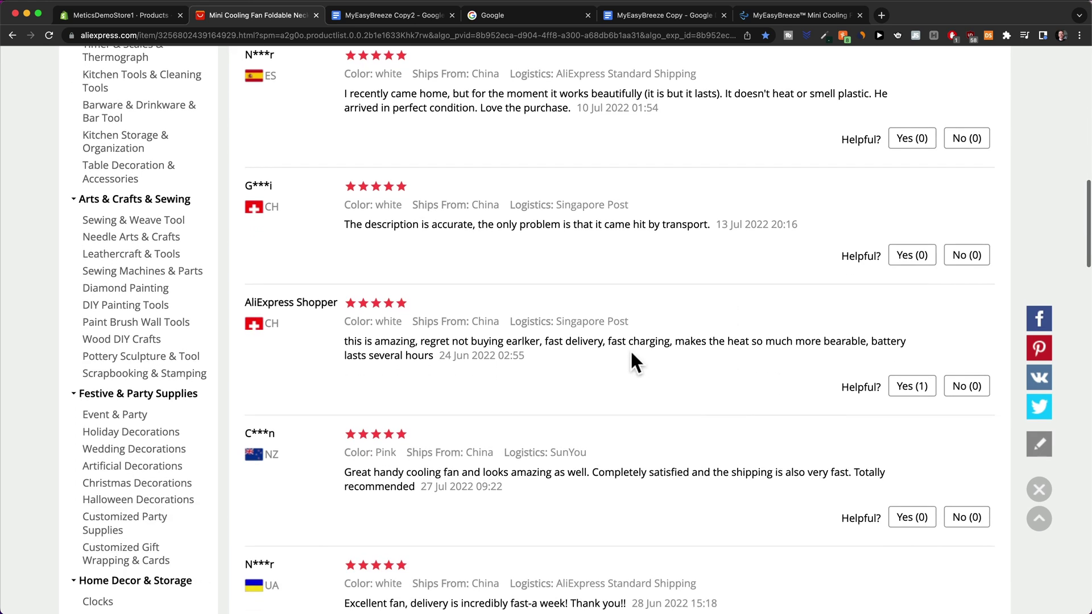
Examine the remarks on charging and battery life in the AliExpress Shopper review, and read the review below it.
{"action": "left_click_drag", "start_coordinate": [606, 341], "coordinate": [913, 350]}
{"action": "left_click_drag", "start_coordinate": [353, 355], "coordinate": [506, 349]}
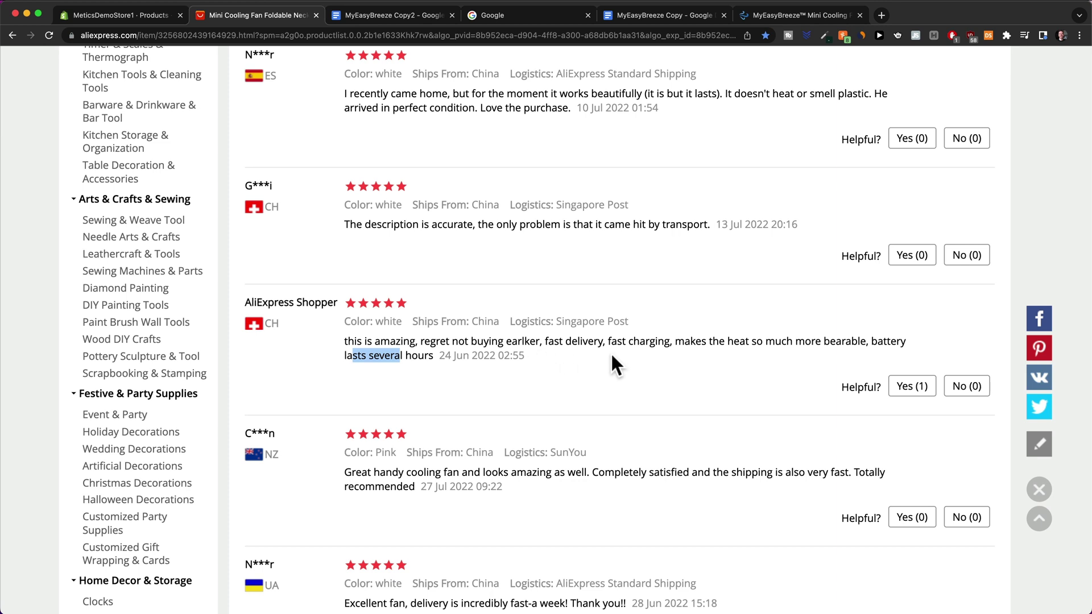
{"action": "left_click_drag", "start_coordinate": [608, 342], "coordinate": [668, 336]}
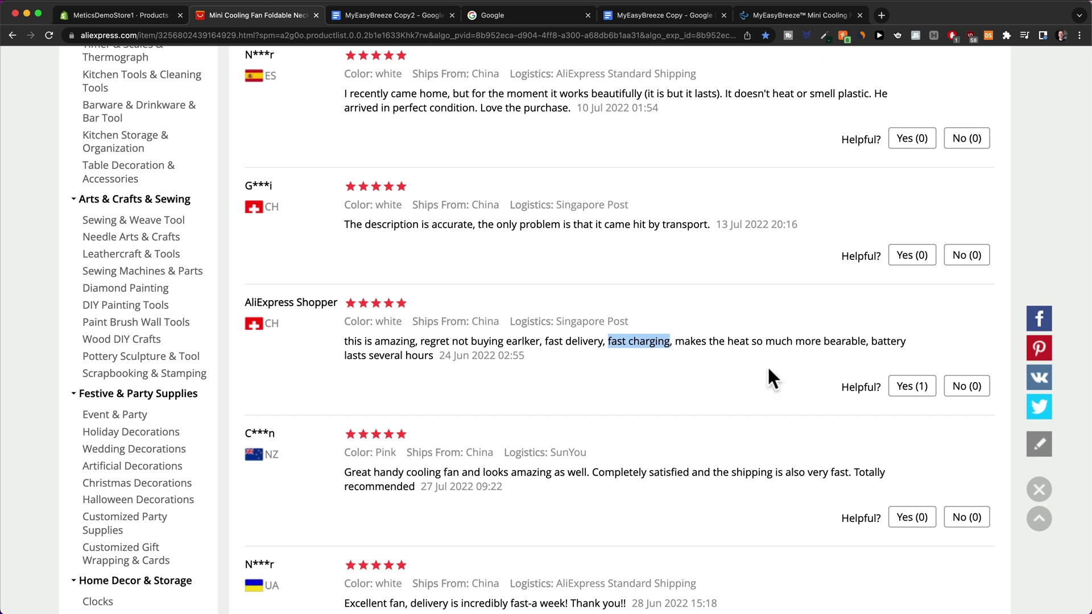
{"action": "left_click_drag", "start_coordinate": [871, 341], "coordinate": [439, 357]}
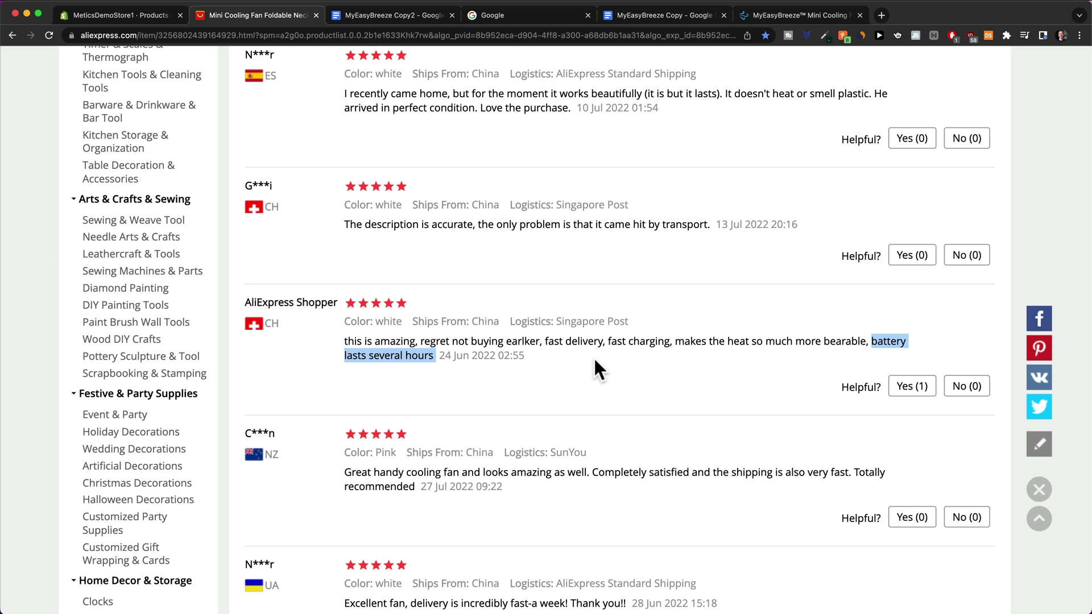
{"action": "scroll", "coordinate": [612, 485], "scroll_direction": "down", "scroll_amount": 3}
{"action": "left_click", "coordinate": [375, 395]}
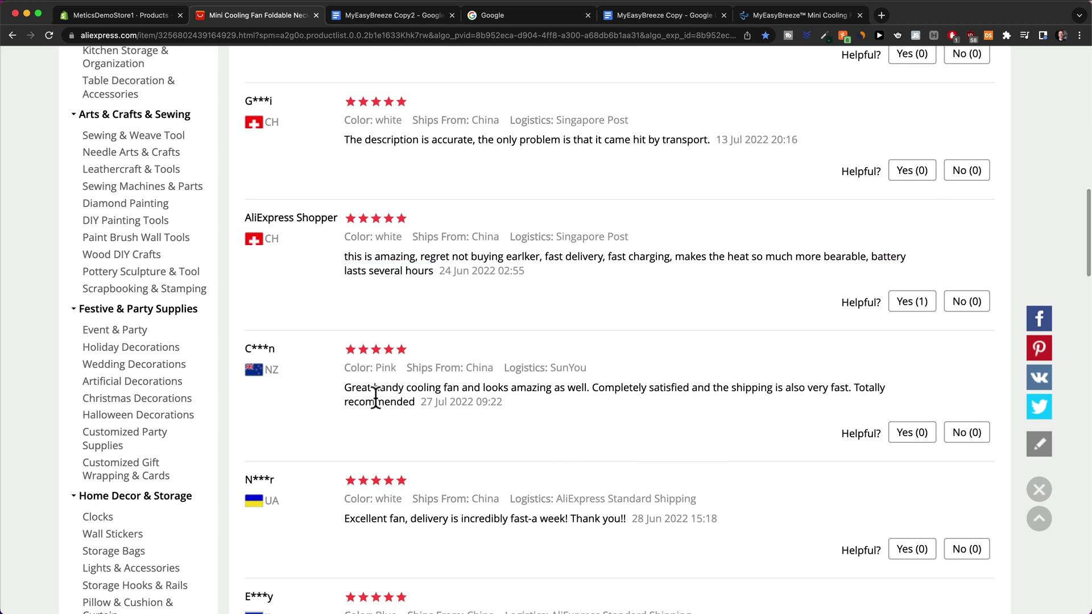
{"action": "left_click_drag", "start_coordinate": [352, 388], "coordinate": [601, 407]}
{"action": "left_click", "coordinate": [597, 407]}
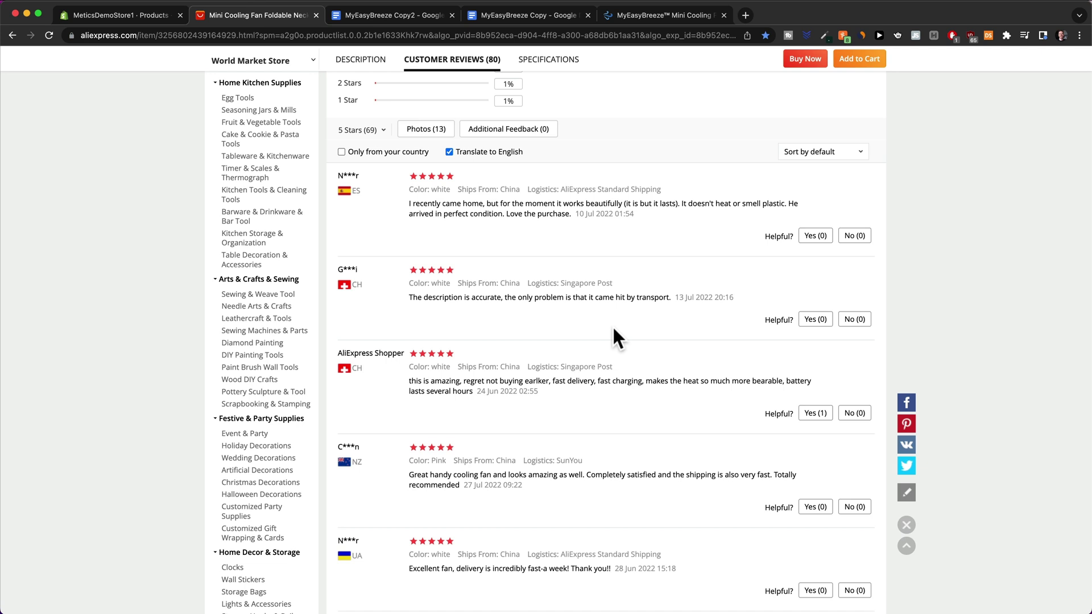
Return to the AliExpress product description and examine the product images below the package contents.
{"action": "scroll", "coordinate": [614, 328], "scroll_direction": "up", "scroll_amount": 3}
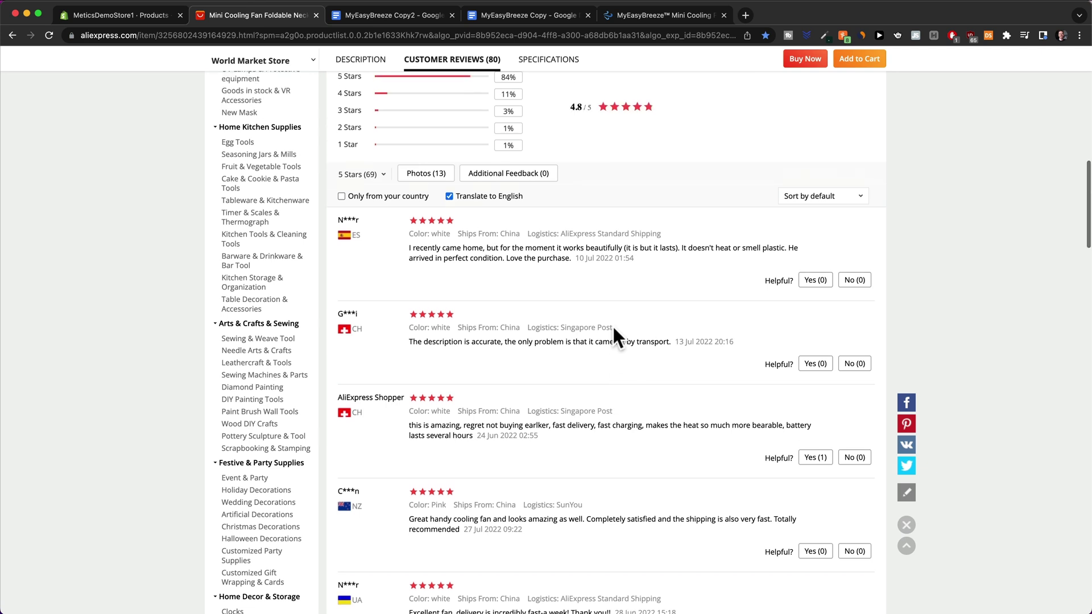
{"action": "scroll", "coordinate": [614, 364], "scroll_direction": "up", "scroll_amount": 2}
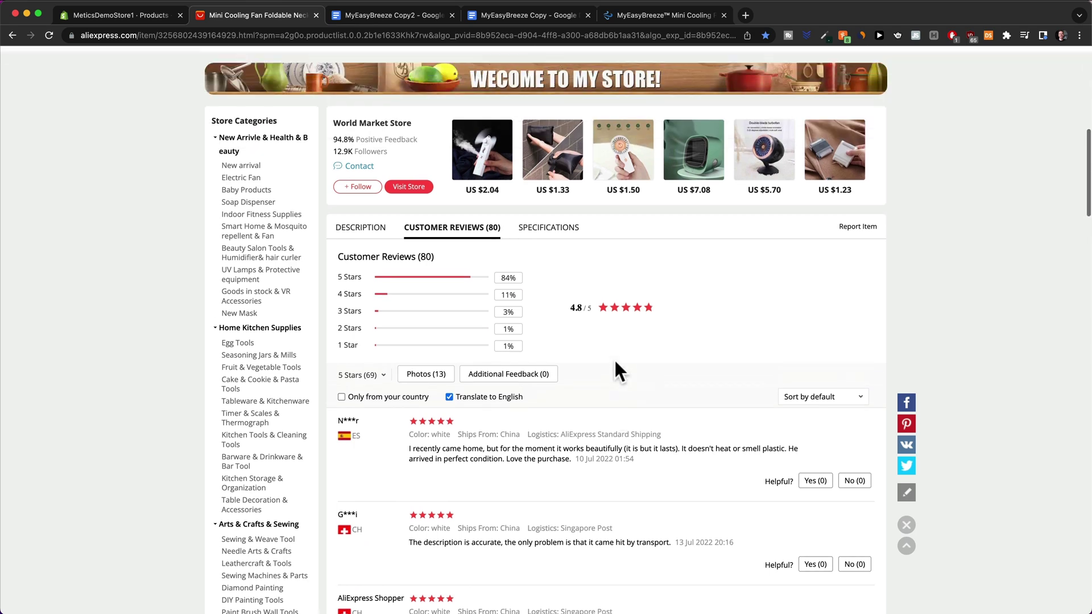
{"action": "scroll", "coordinate": [605, 349], "scroll_direction": "up", "scroll_amount": 10}
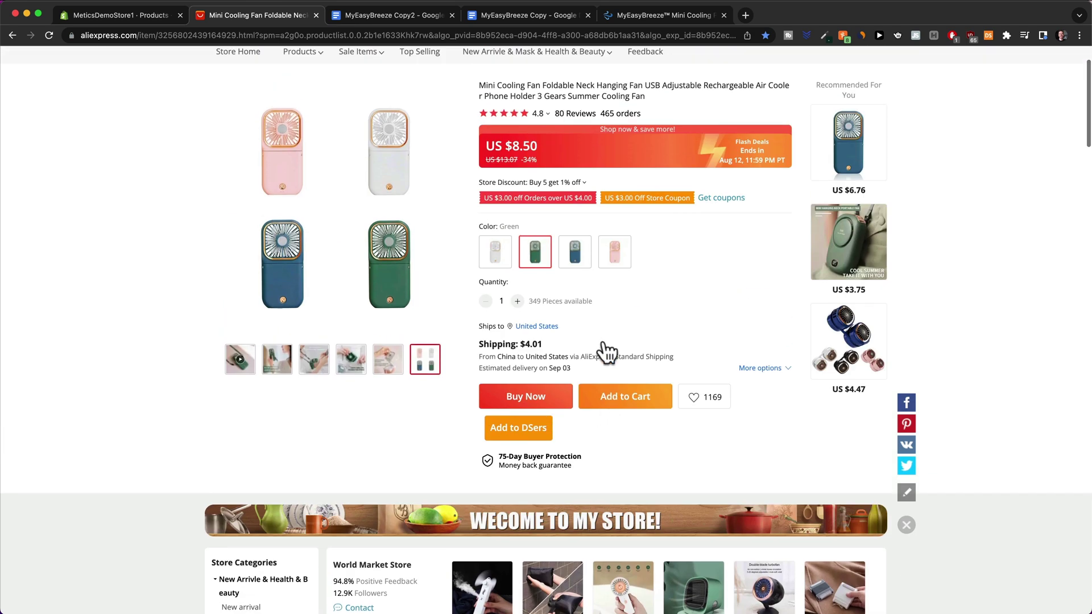
{"action": "scroll", "coordinate": [604, 353], "scroll_direction": "down", "scroll_amount": 7}
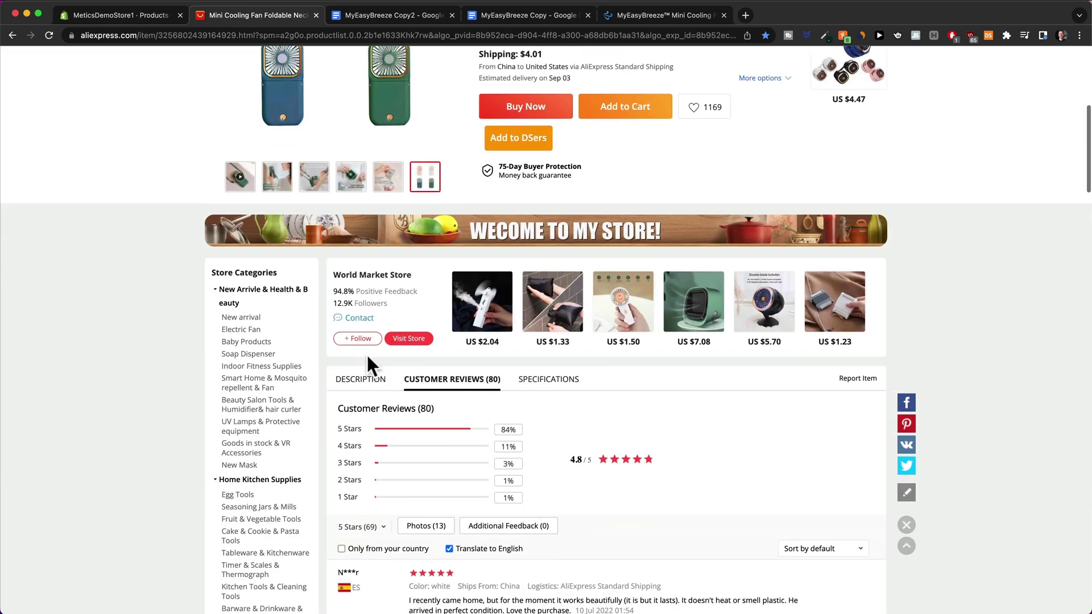
{"action": "left_click", "coordinate": [361, 379]}
{"action": "scroll", "coordinate": [424, 313], "scroll_direction": "down", "scroll_amount": 2}
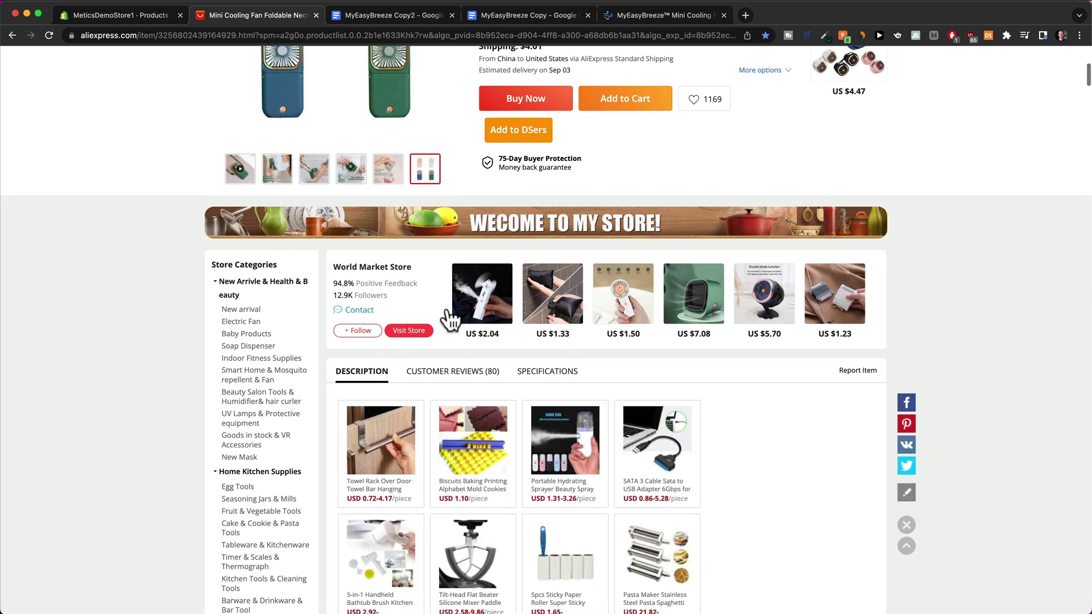
{"action": "scroll", "coordinate": [423, 312], "scroll_direction": "down", "scroll_amount": 16}
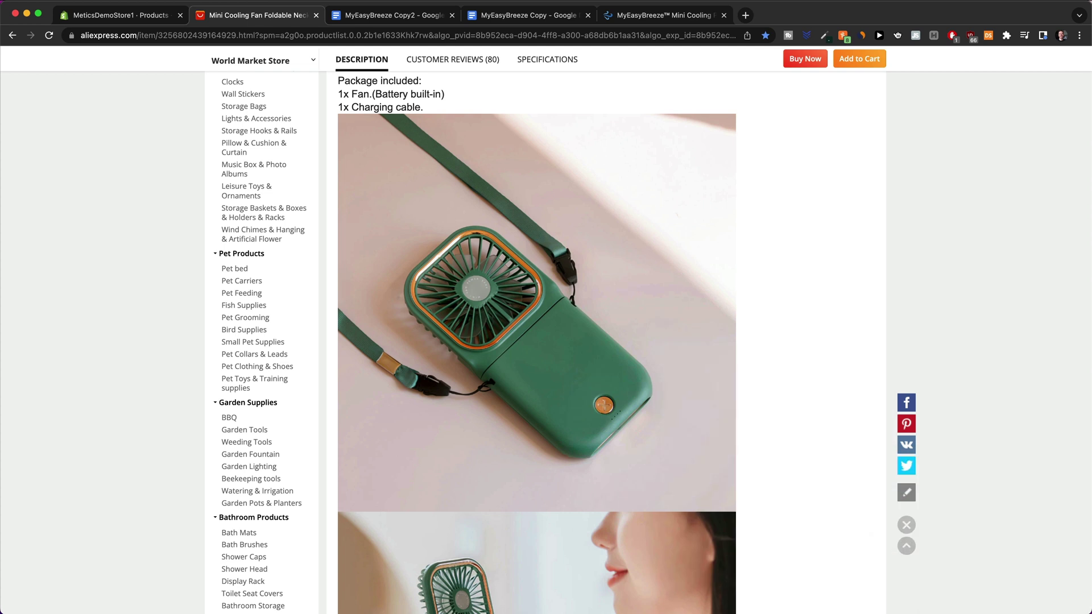
Open Google Images in a new tab and run a search by image with a picture of the fan.
{"action": "left_click", "coordinate": [745, 15]}
{"action": "type", "text": "google im"}
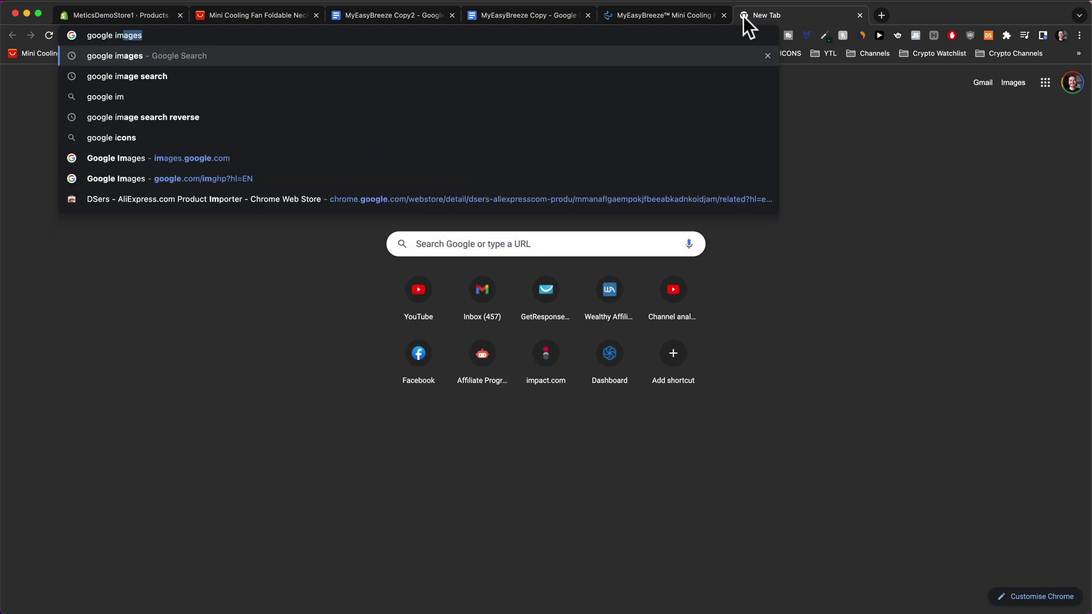
{"action": "key", "text": "Return"}
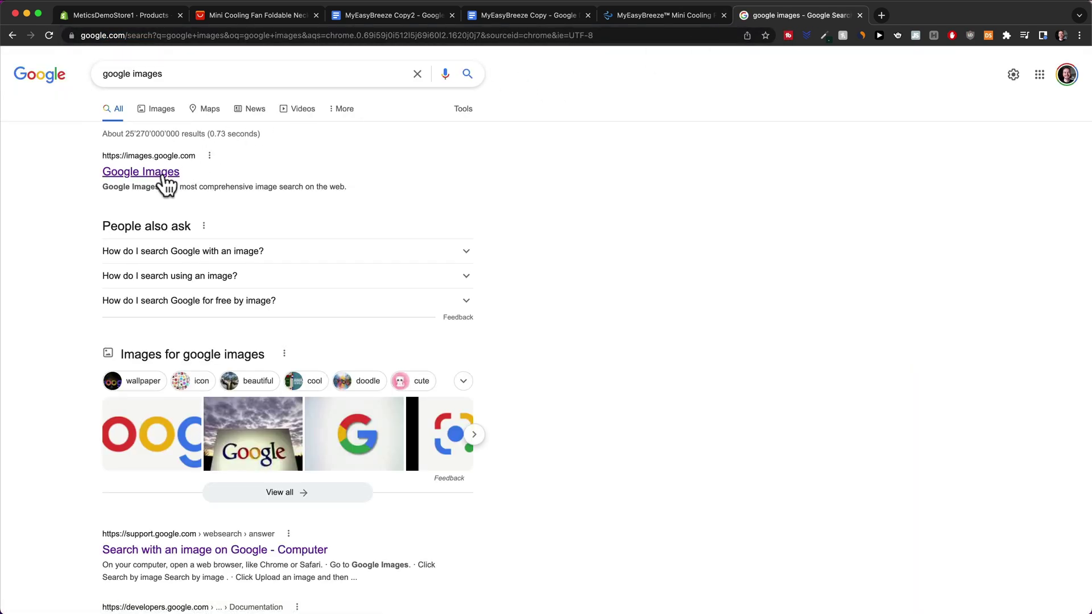
{"action": "left_click", "coordinate": [162, 177]}
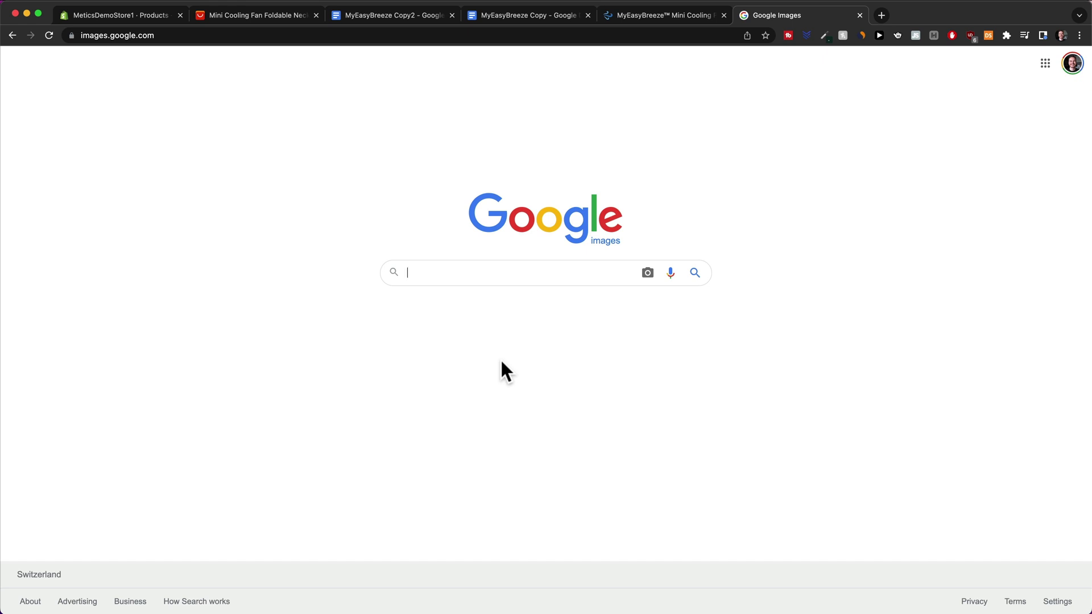
{"action": "left_click", "coordinate": [648, 273]}
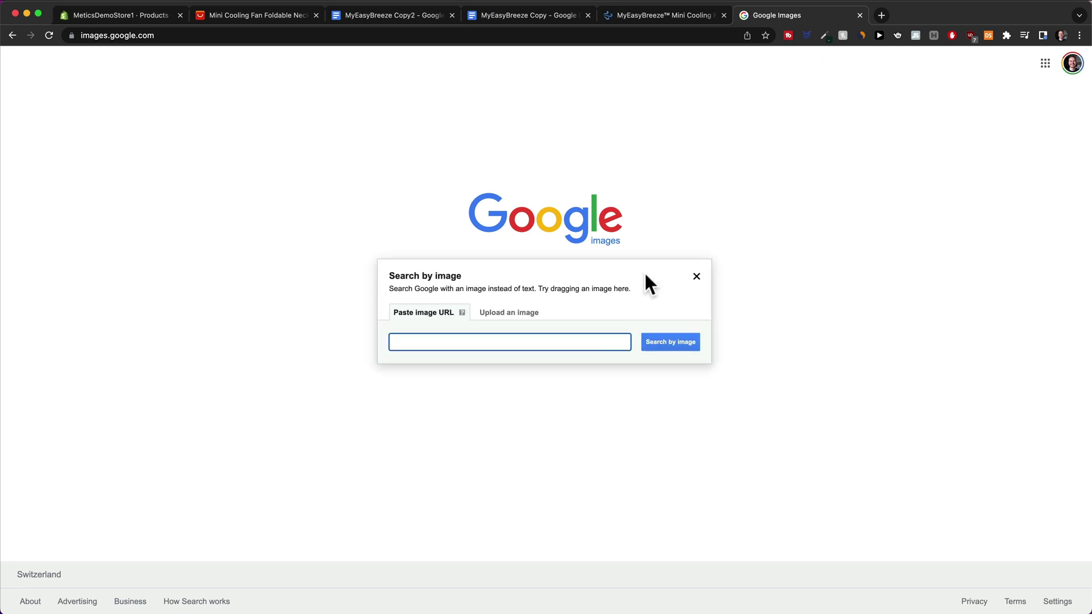
{"action": "left_click_drag", "start_coordinate": [940, 613], "coordinate": [529, 322]}
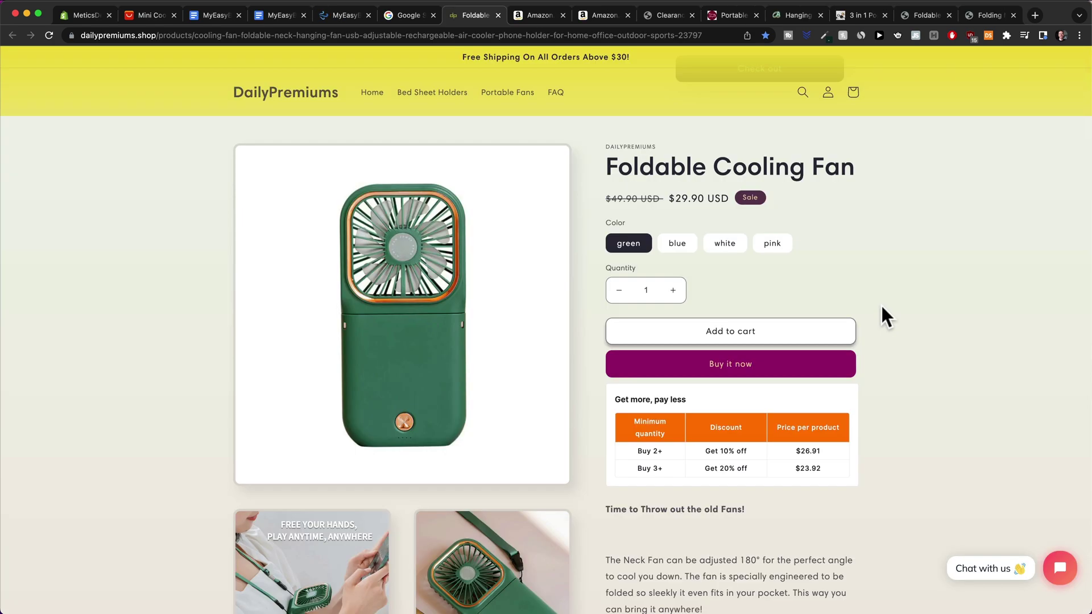
Examine the DailyPremiums Foldable Cooling Fan page, focusing on its benefit headlines, description texts and images.
{"action": "scroll", "coordinate": [909, 321], "scroll_direction": "down", "scroll_amount": 5}
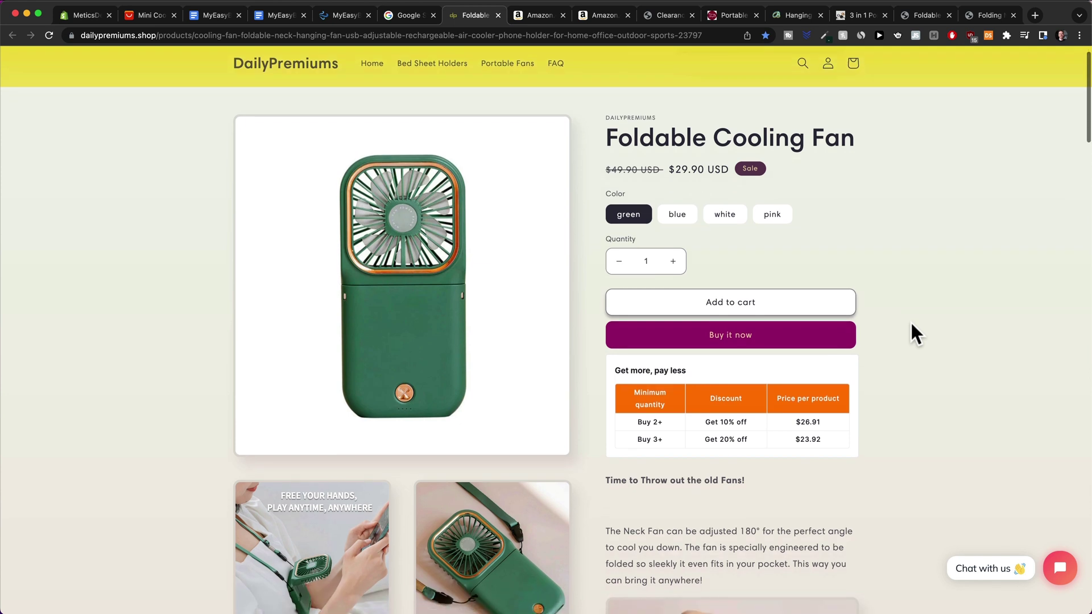
{"action": "scroll", "coordinate": [911, 325], "scroll_direction": "down", "scroll_amount": 2}
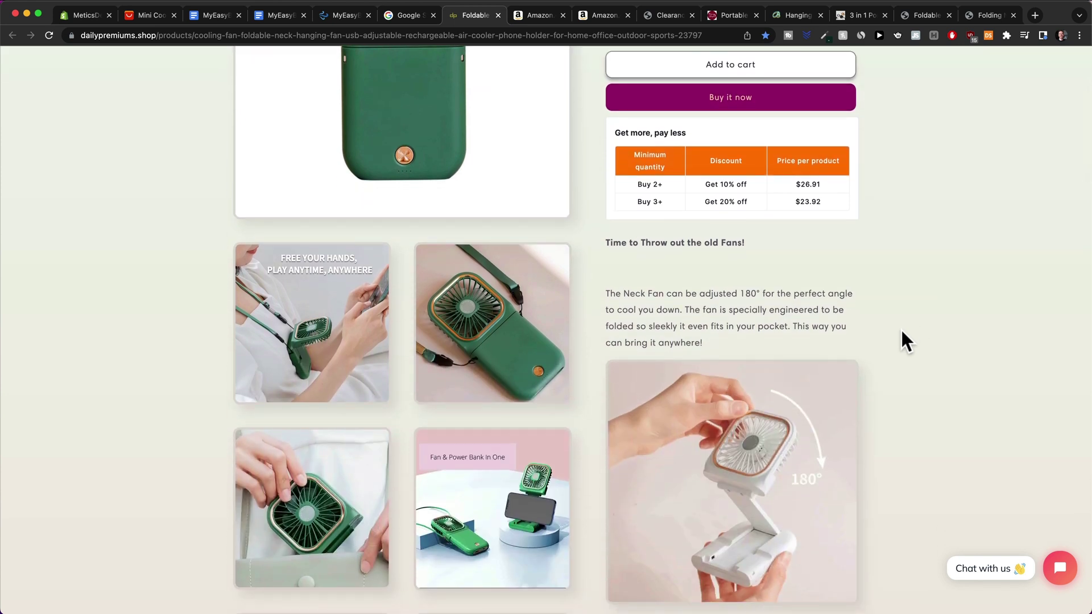
{"action": "scroll", "coordinate": [904, 335], "scroll_direction": "down", "scroll_amount": 6}
{"action": "scroll", "coordinate": [670, 126], "scroll_direction": "up", "scroll_amount": 3}
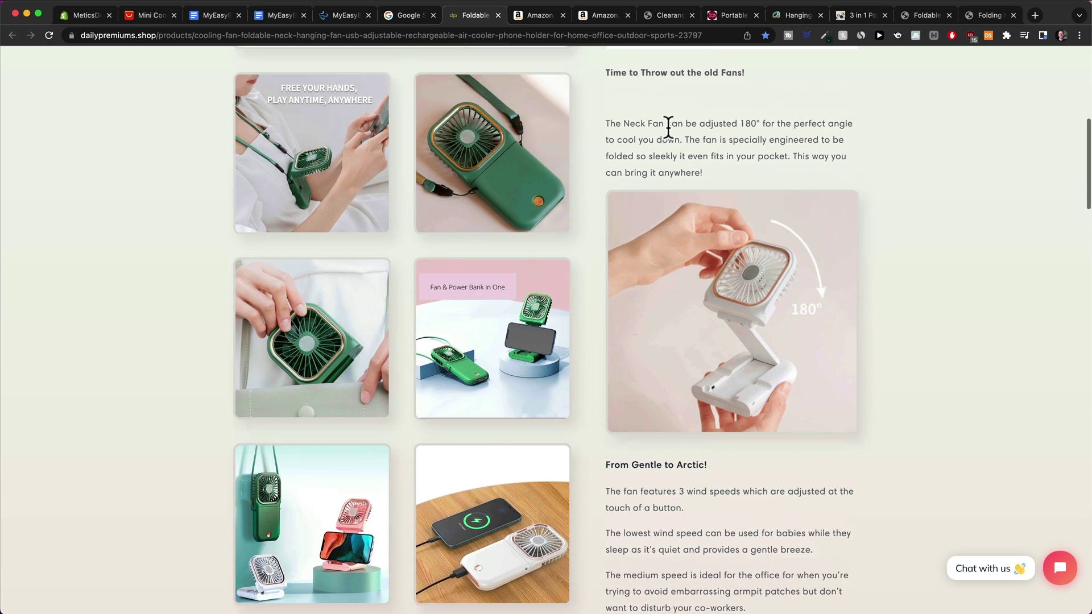
{"action": "scroll", "coordinate": [682, 181], "scroll_direction": "down", "scroll_amount": 2}
{"action": "scroll", "coordinate": [683, 181], "scroll_direction": "down", "scroll_amount": 10}
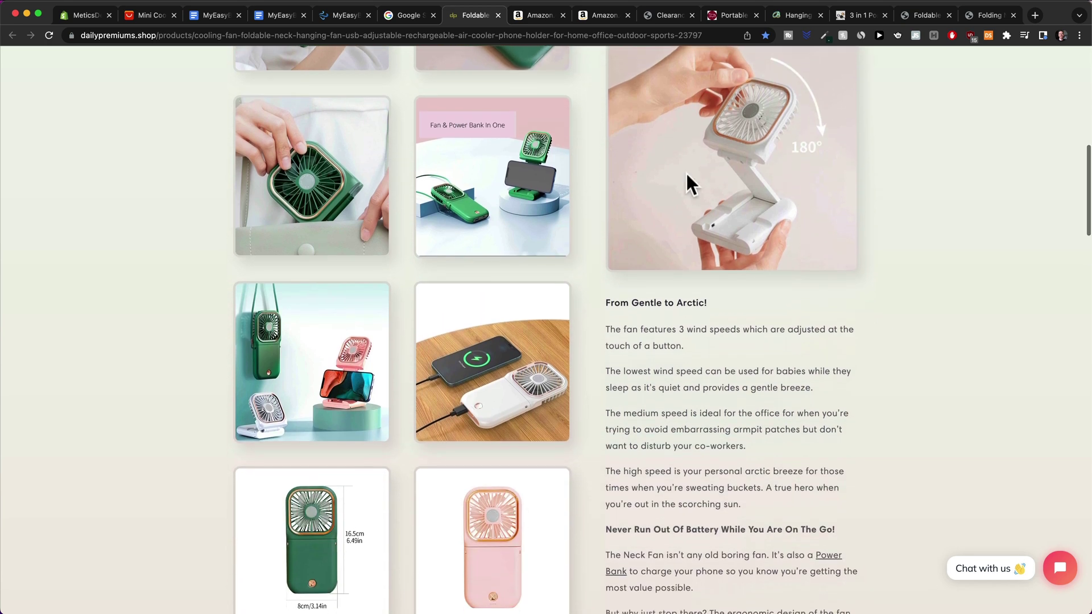
{"action": "scroll", "coordinate": [726, 271], "scroll_direction": "down", "scroll_amount": 2}
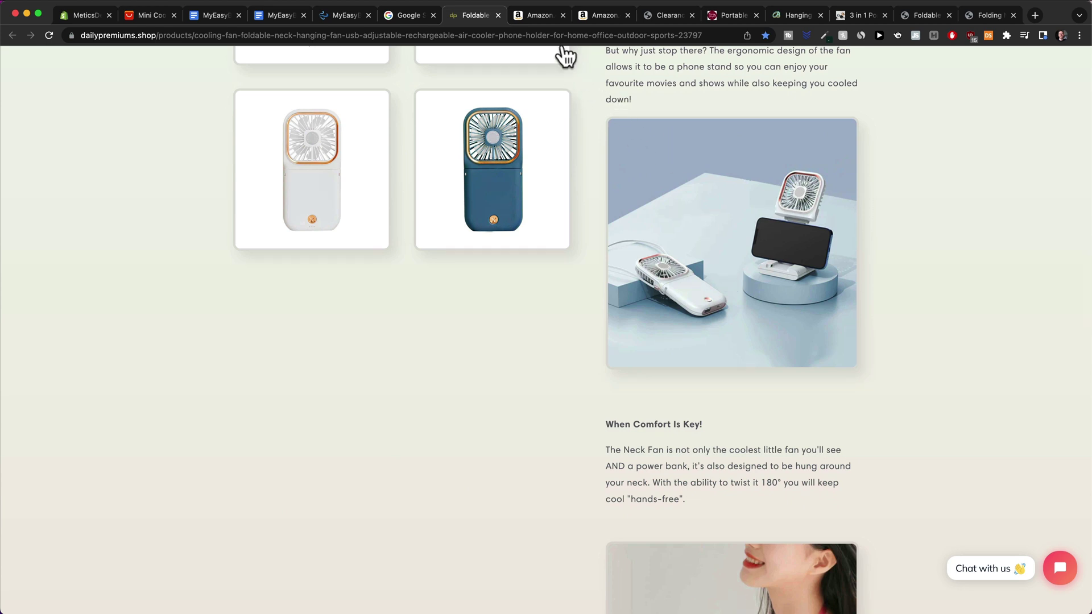
Switch to the Amazon listing for the portable mini fan and examine the feature bullets under About this item.
{"action": "left_click", "coordinate": [541, 18]}
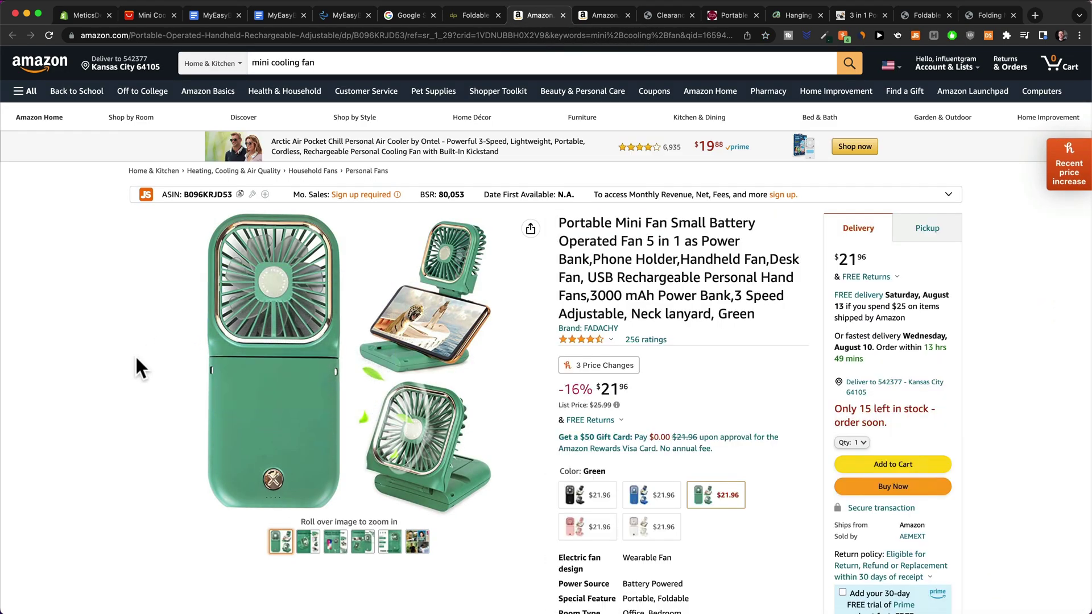
{"action": "scroll", "coordinate": [737, 308], "scroll_direction": "down", "scroll_amount": 8}
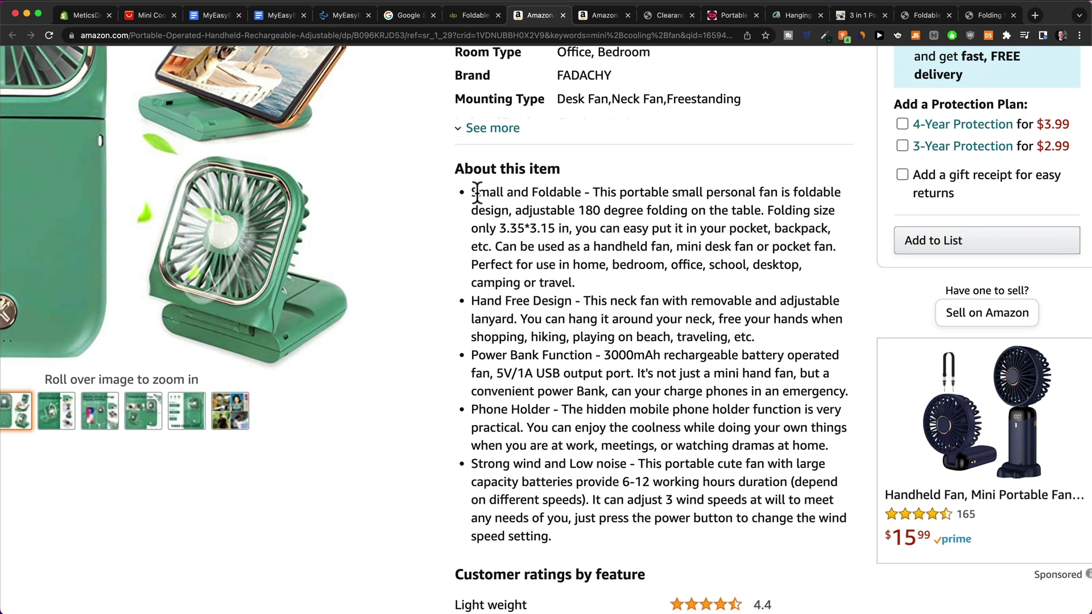
{"action": "left_click_drag", "start_coordinate": [573, 239], "coordinate": [733, 406]}
{"action": "left_click_drag", "start_coordinate": [732, 458], "coordinate": [710, 503]}
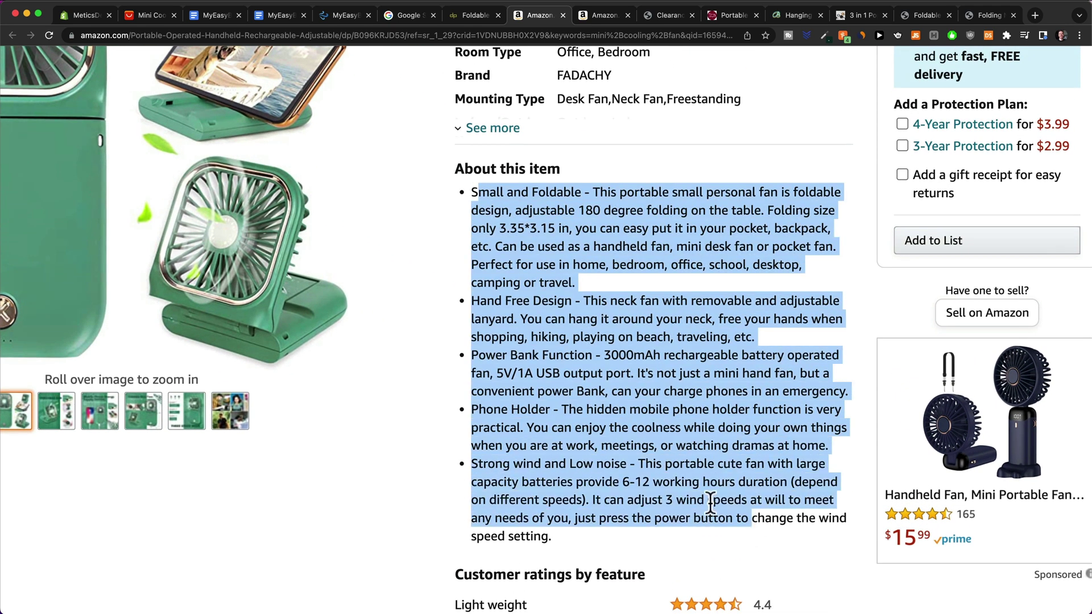
{"action": "left_click", "coordinate": [661, 494]}
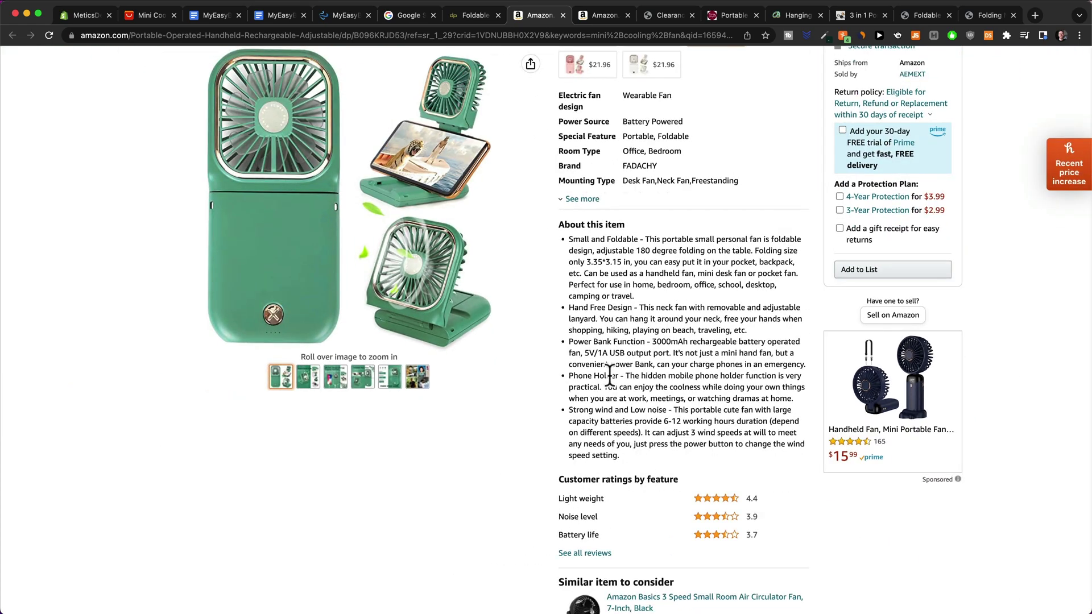
Examine the Amazon listing's feature and lifestyle images, then open its customer reviews.
{"action": "scroll", "coordinate": [612, 383], "scroll_direction": "down", "scroll_amount": 8}
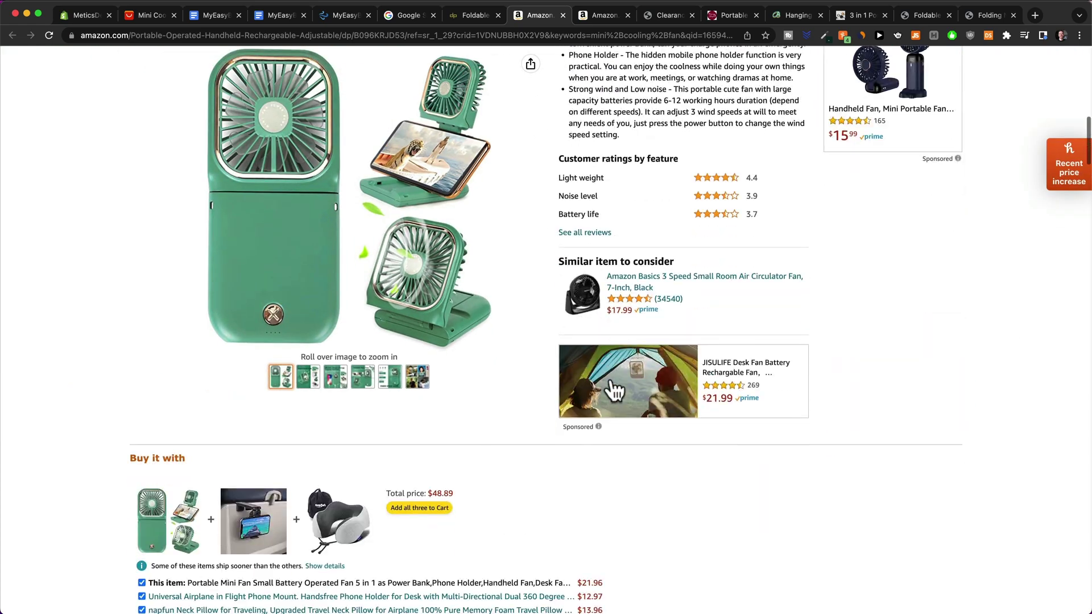
{"action": "scroll", "coordinate": [609, 387], "scroll_direction": "down", "scroll_amount": 15}
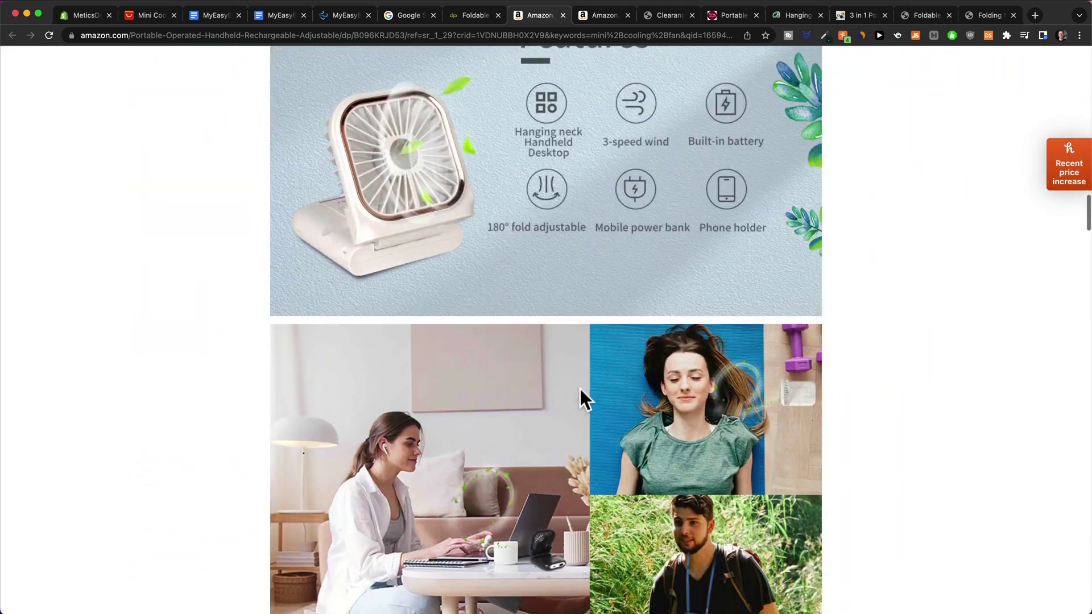
{"action": "scroll", "coordinate": [580, 388], "scroll_direction": "up", "scroll_amount": 10}
{"action": "scroll", "coordinate": [578, 382], "scroll_direction": "up", "scroll_amount": 15}
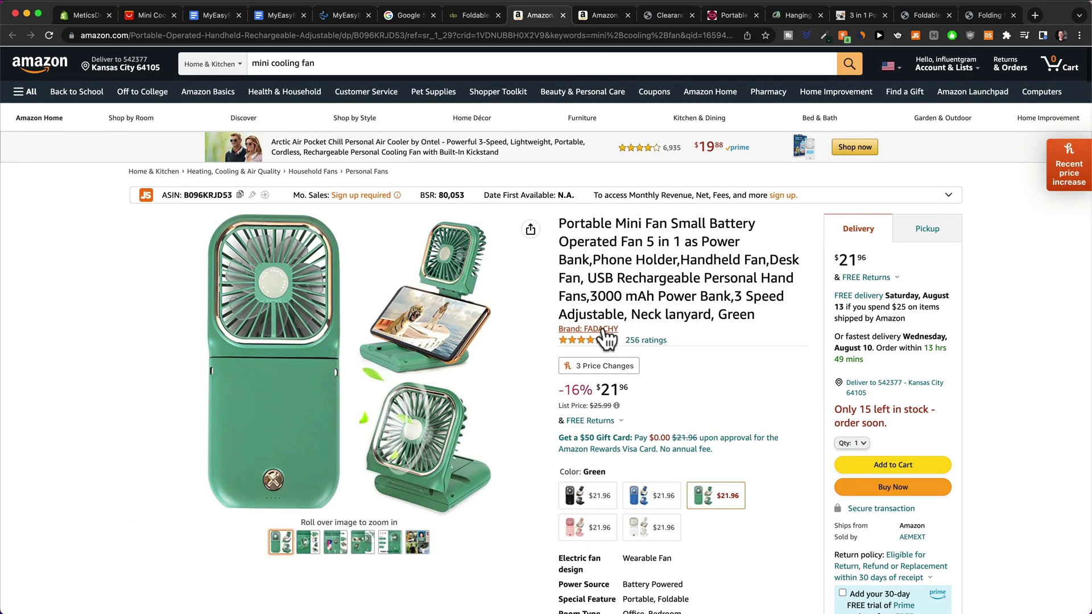
{"action": "left_click", "coordinate": [640, 340]}
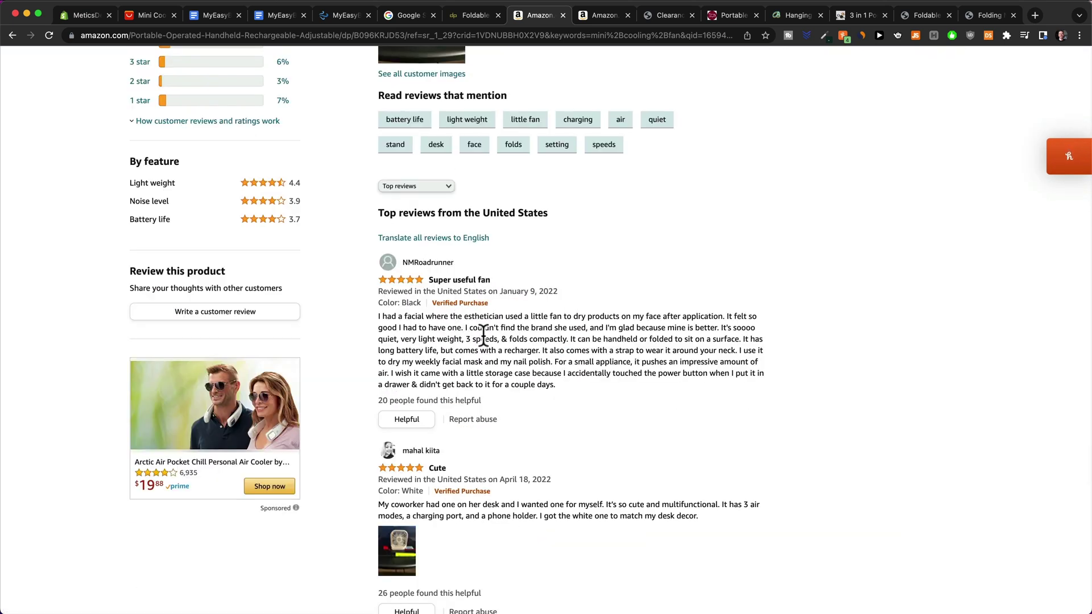
Switch to the MyEasyBreeze Copy2 document and review the Benefits and Objections lists.
{"action": "key", "text": "super+3"}
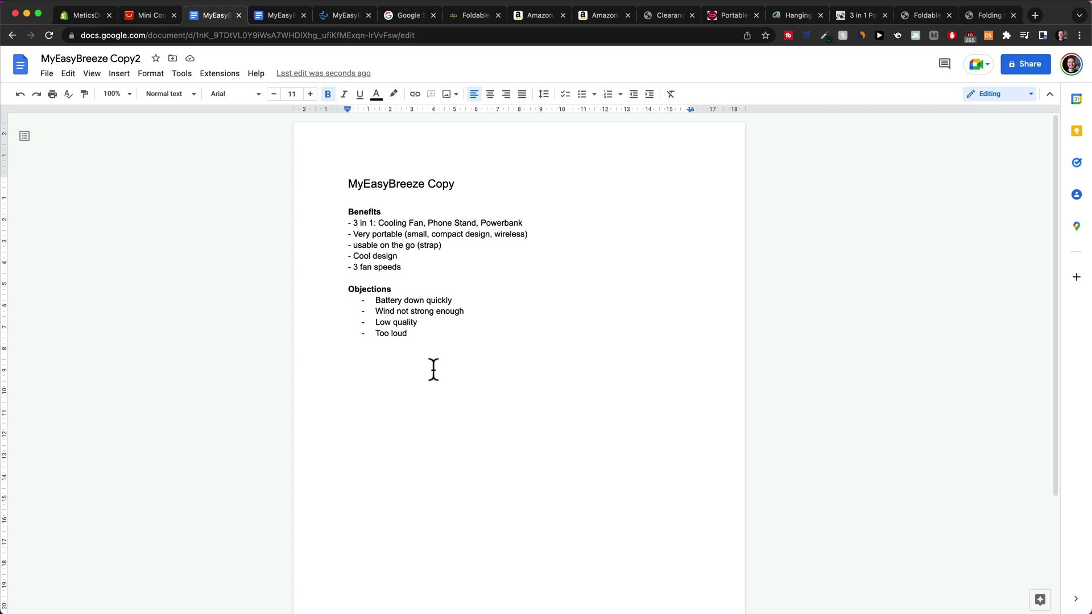
{"action": "left_click_drag", "start_coordinate": [429, 277], "coordinate": [356, 224]}
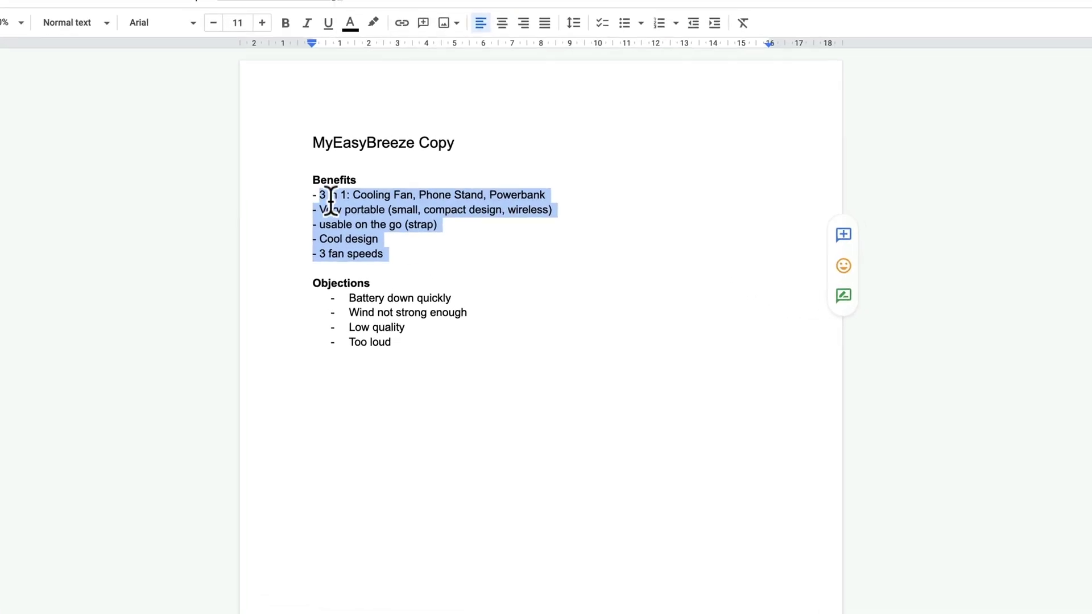
{"action": "left_click_drag", "start_coordinate": [429, 336], "coordinate": [343, 298]}
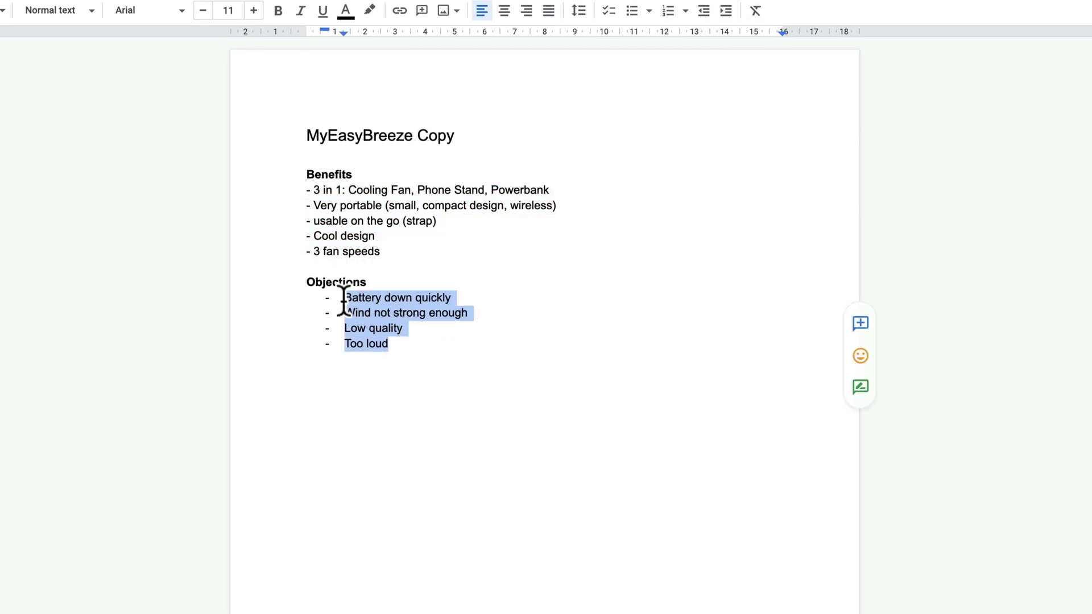
{"action": "left_click", "coordinate": [461, 416]}
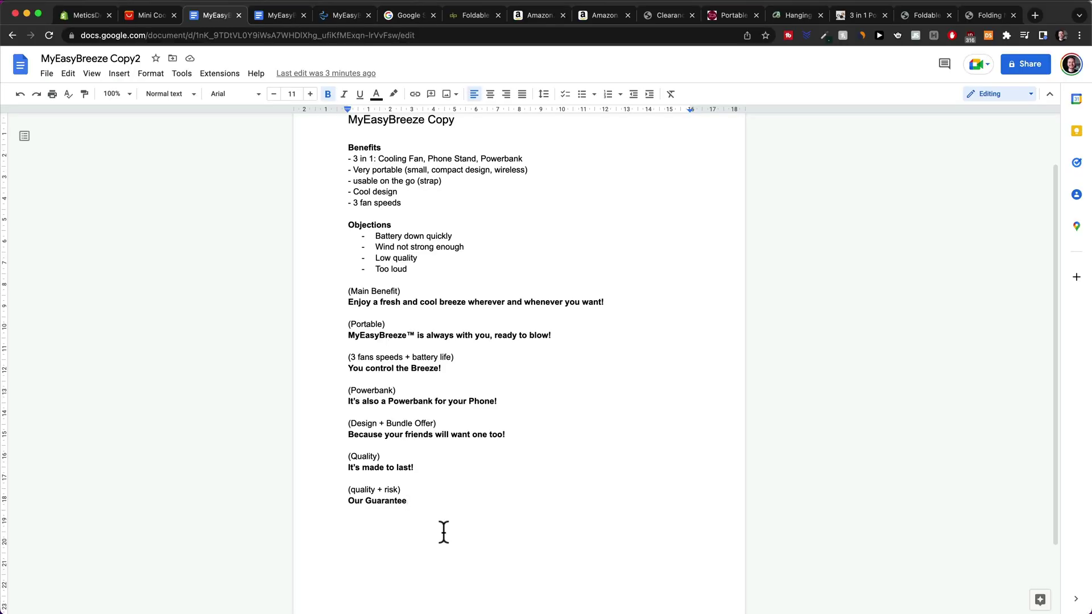
Examine the bold benefit headlines in the copy document, focusing on the Main Benefit and Portable ones.
{"action": "left_click_drag", "start_coordinate": [347, 302], "coordinate": [436, 303]}
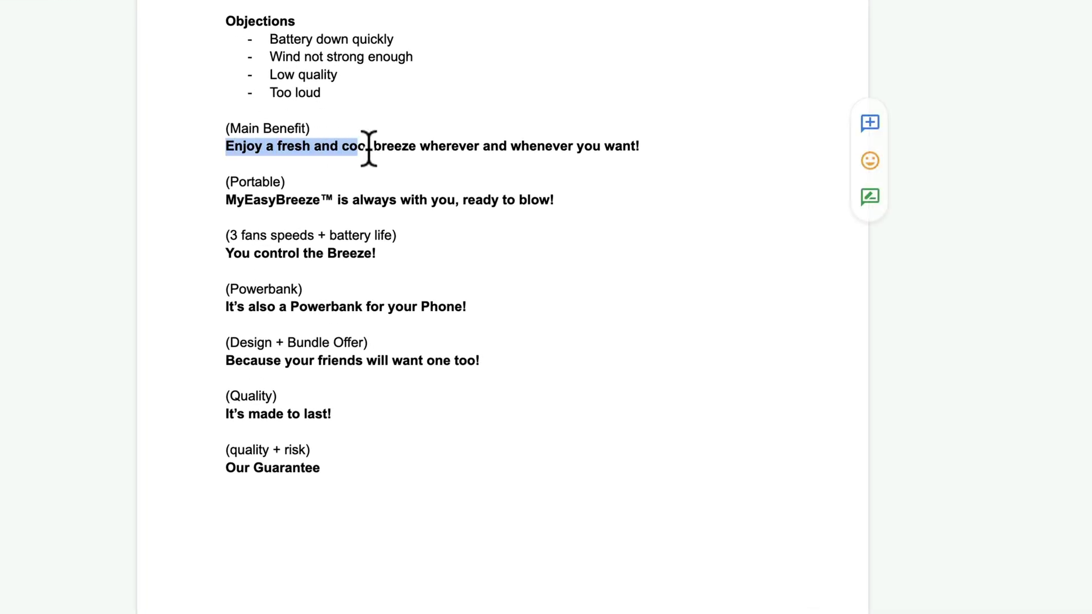
{"action": "left_click_drag", "start_coordinate": [368, 148], "coordinate": [643, 149]}
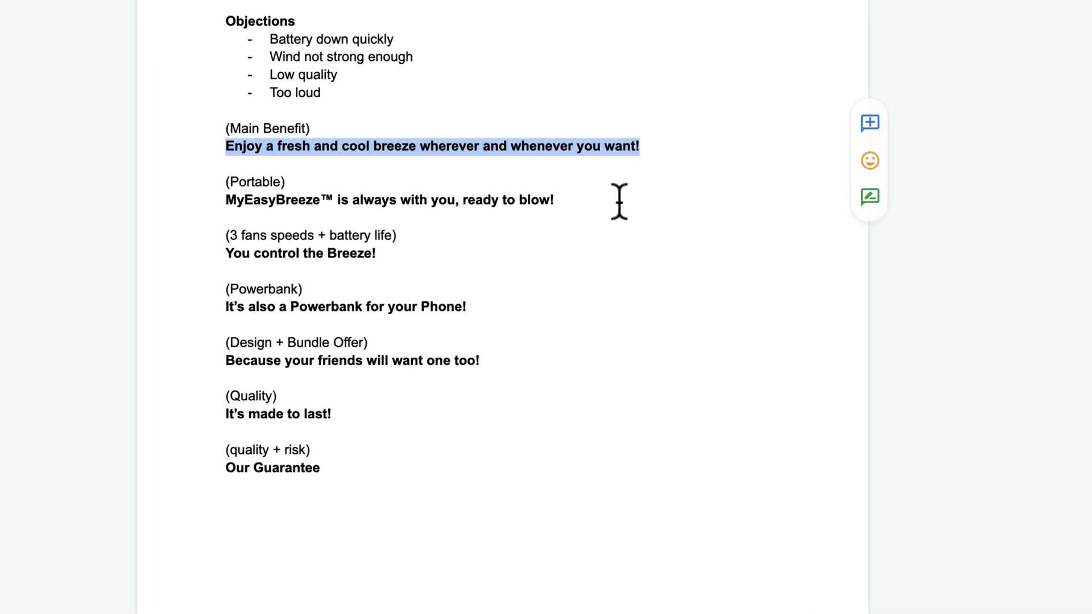
{"action": "left_click_drag", "start_coordinate": [227, 200], "coordinate": [581, 204]}
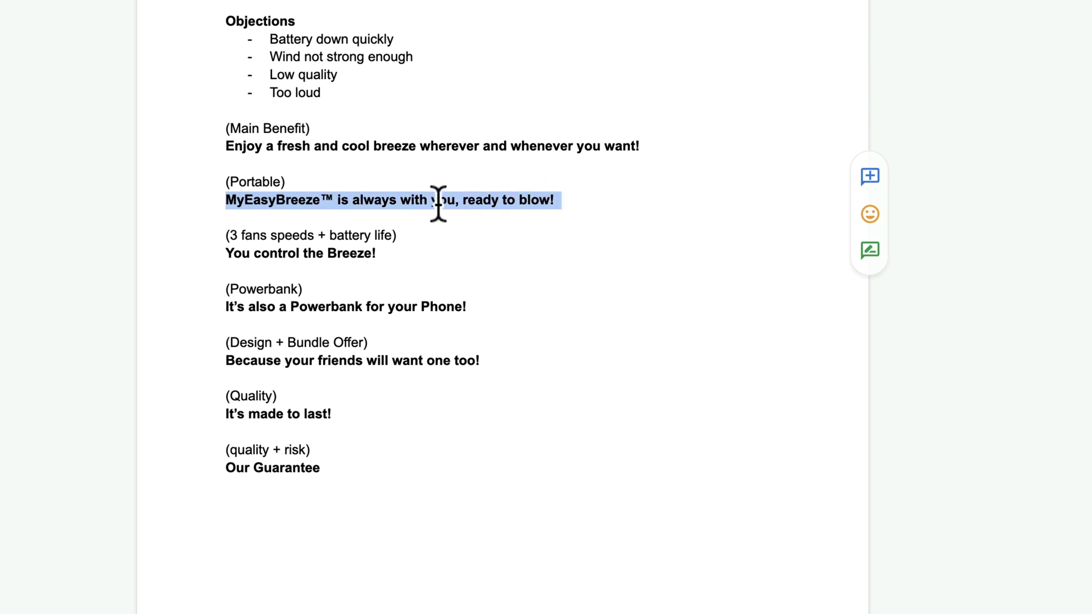
{"action": "left_click", "coordinate": [349, 186]}
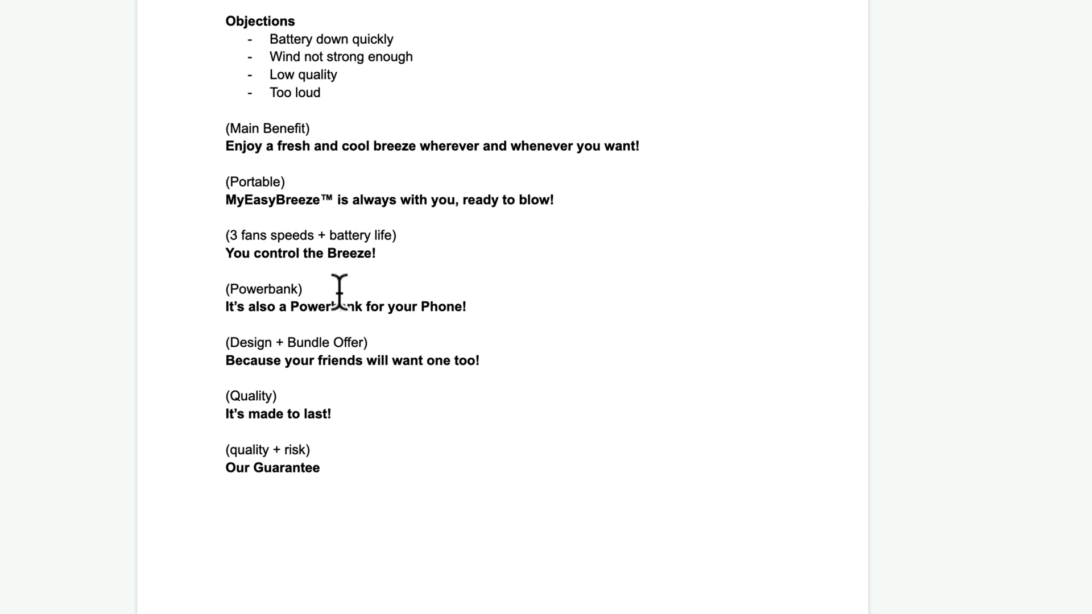
Examine the description paragraphs under the benefit headlines, from Main Benefit through Design + Bundle Offer.
{"action": "left_click", "coordinate": [661, 150]}
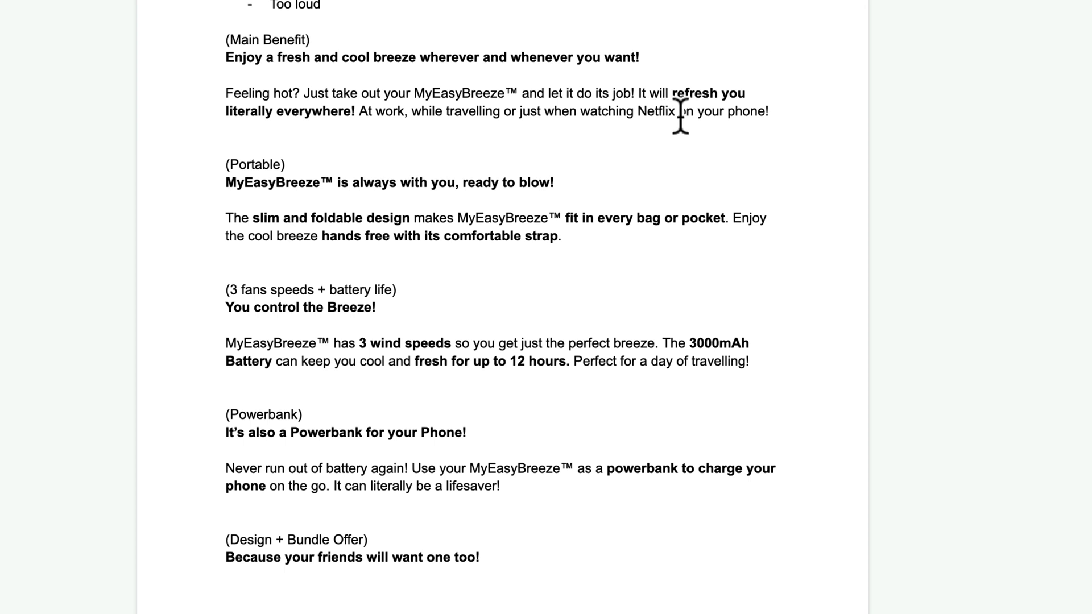
{"action": "scroll", "coordinate": [663, 129], "scroll_direction": "down", "scroll_amount": 2}
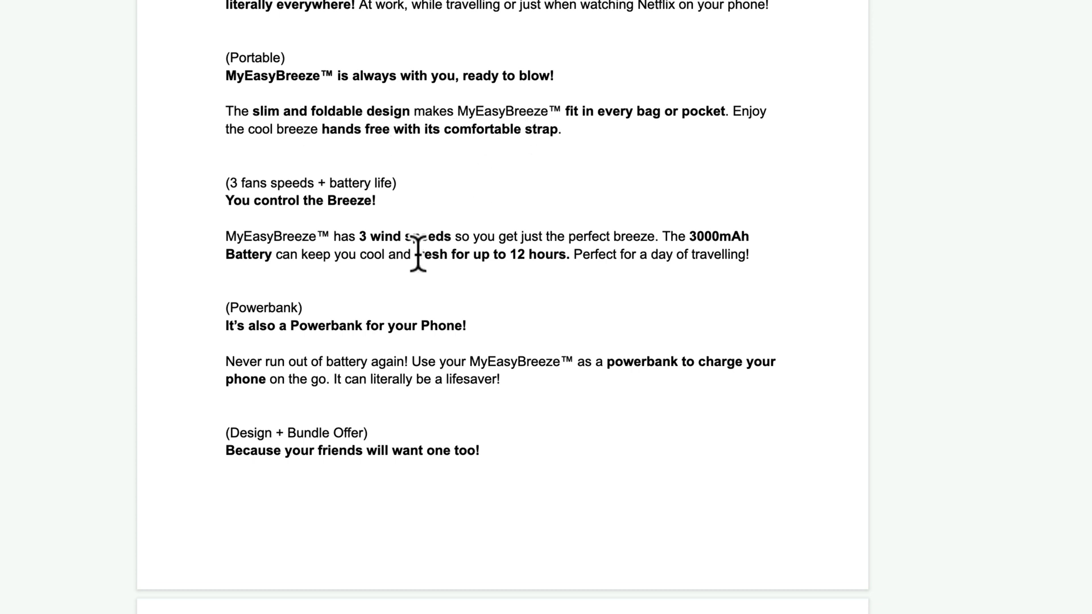
{"action": "scroll", "coordinate": [426, 239], "scroll_direction": "down", "scroll_amount": 2}
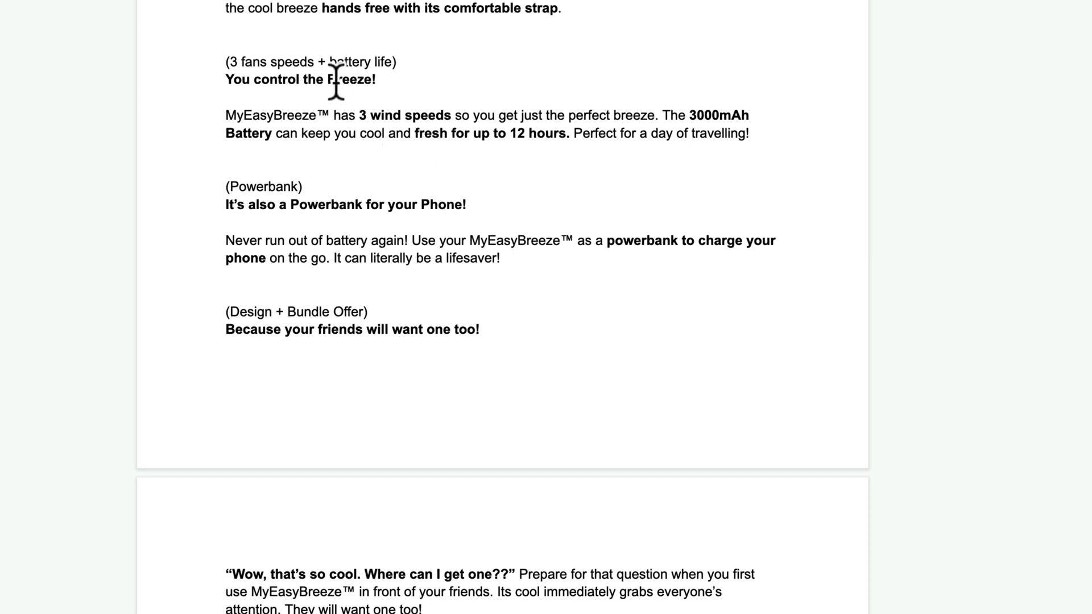
{"action": "scroll", "coordinate": [402, 114], "scroll_direction": "up", "scroll_amount": 3}
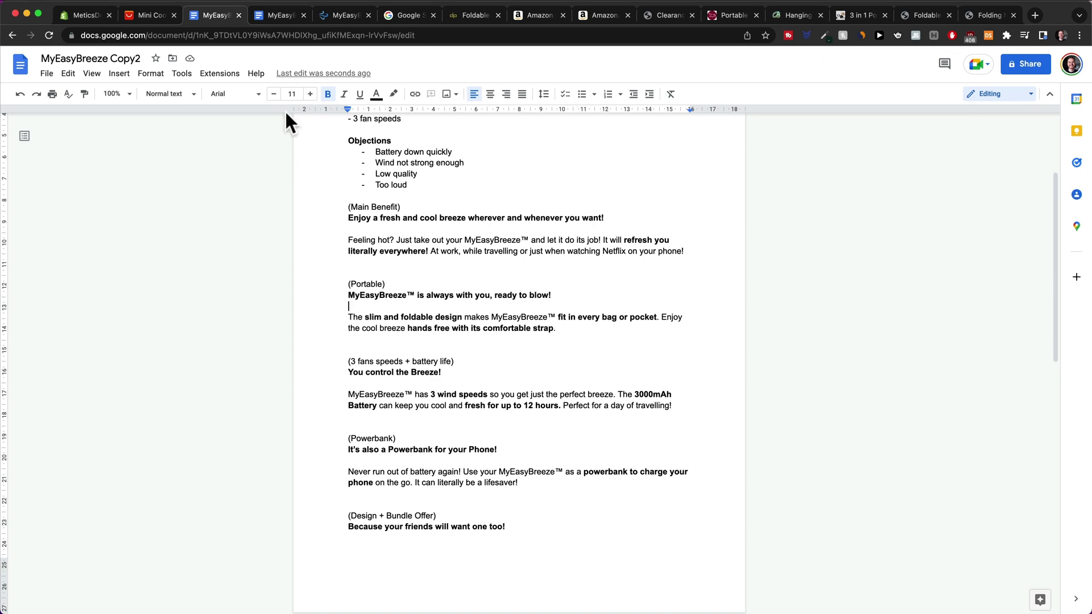
Find the product video's MP4 source in the page code of the AliExpress fan listing and open it in a new tab.
{"action": "left_click", "coordinate": [151, 17]}
{"action": "scroll", "coordinate": [509, 280], "scroll_direction": "up", "scroll_amount": 20}
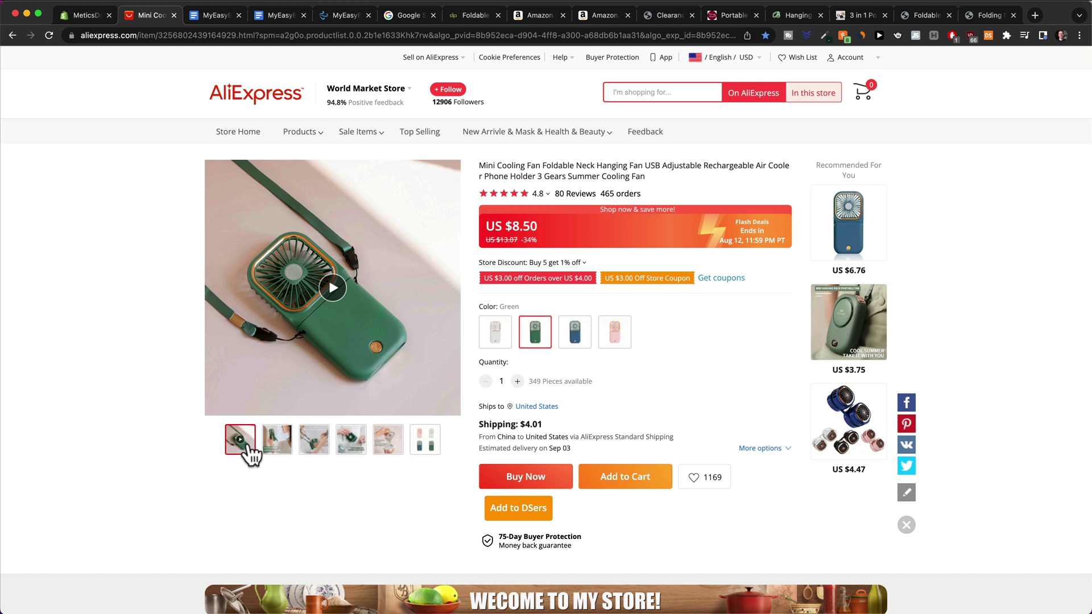
{"action": "right_click", "coordinate": [374, 335]}
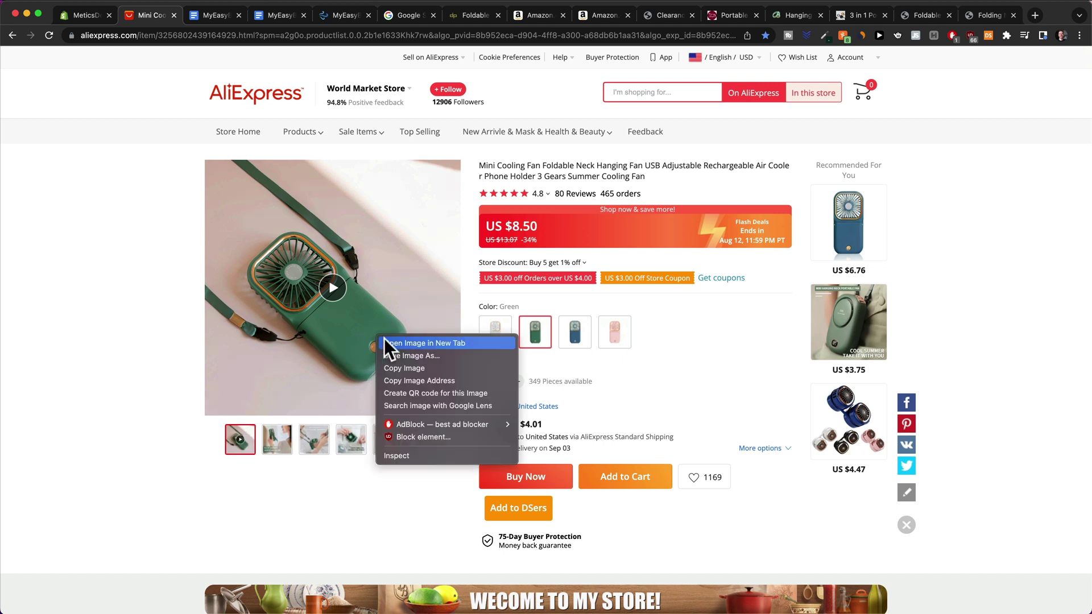
{"action": "left_click", "coordinate": [413, 453]}
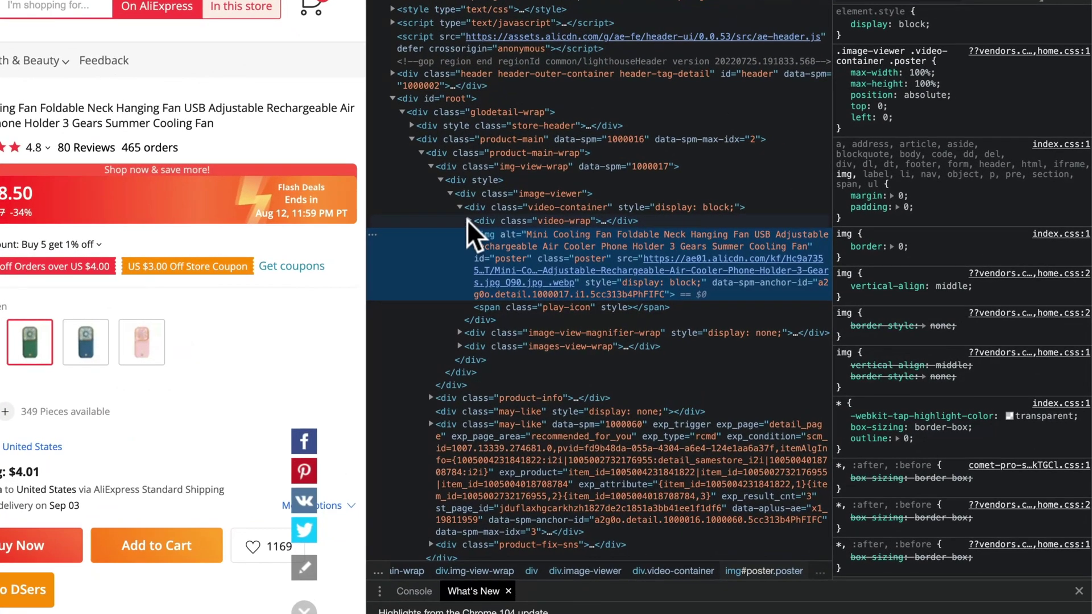
{"action": "left_click", "coordinate": [470, 221]}
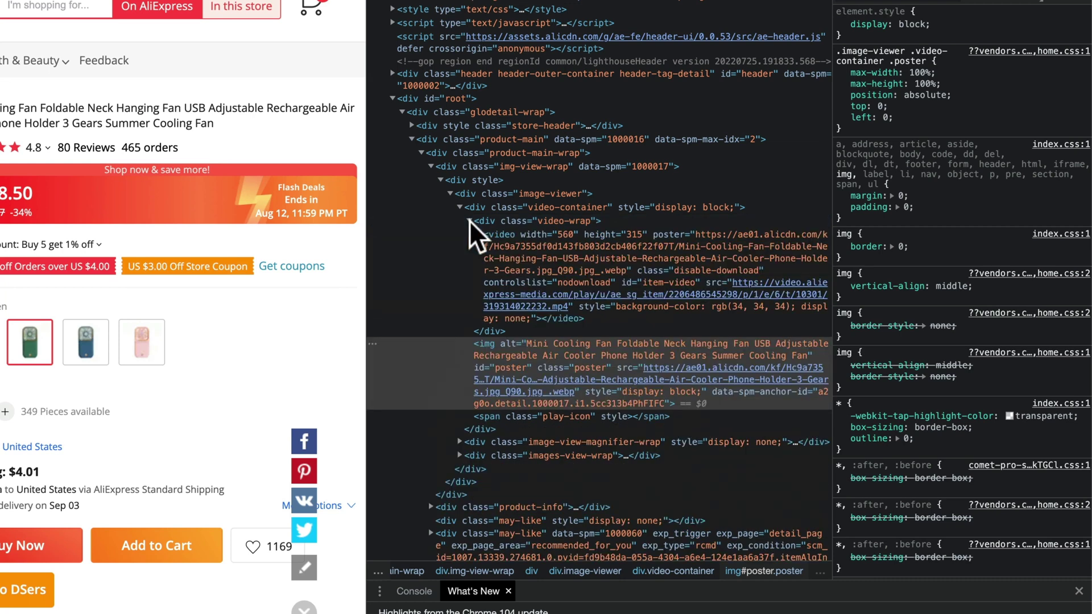
{"action": "right_click", "coordinate": [705, 294]}
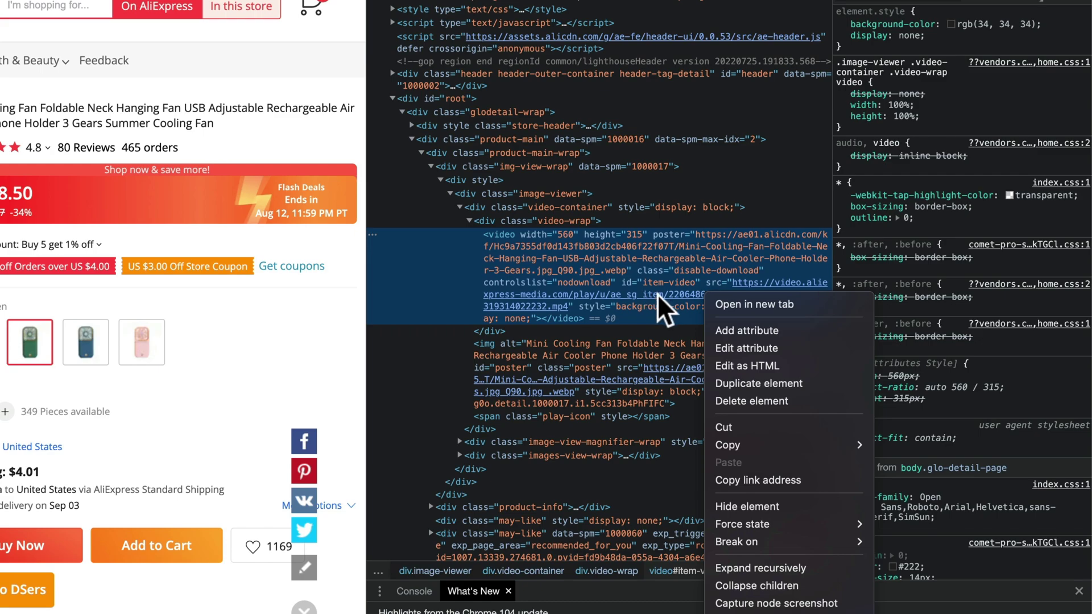
{"action": "left_click", "coordinate": [746, 306]}
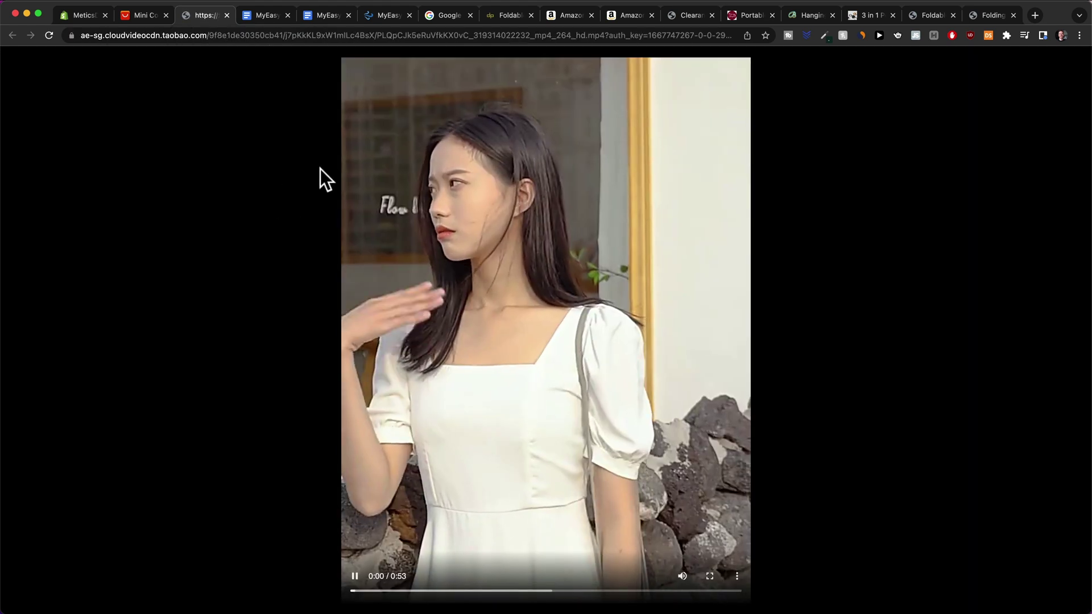
Pause the product video and download it as an MP4 file.
{"action": "left_click", "coordinate": [354, 576]}
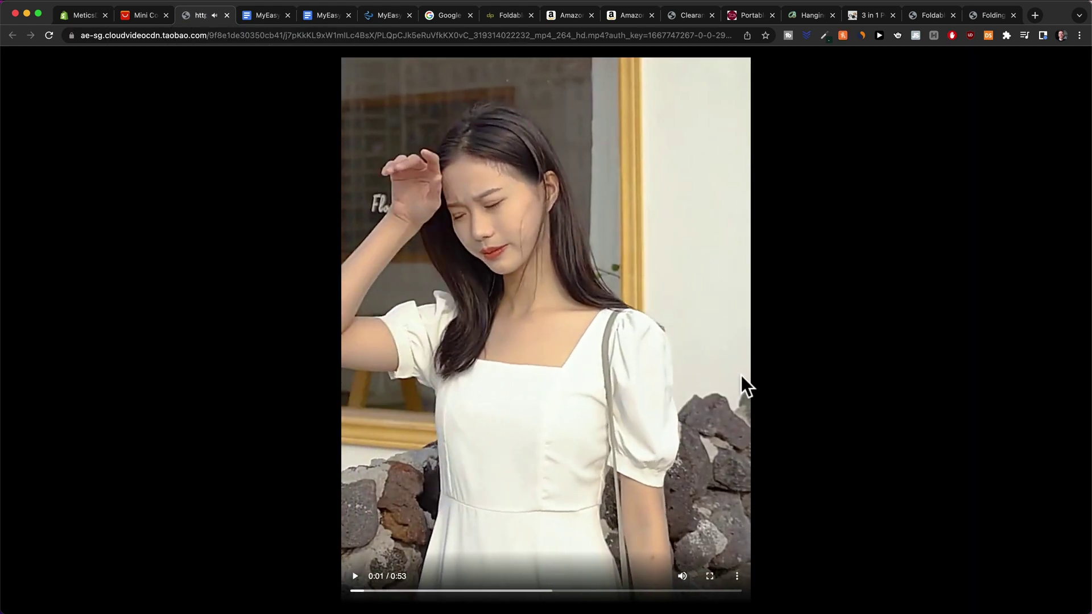
{"action": "left_click", "coordinate": [738, 576]}
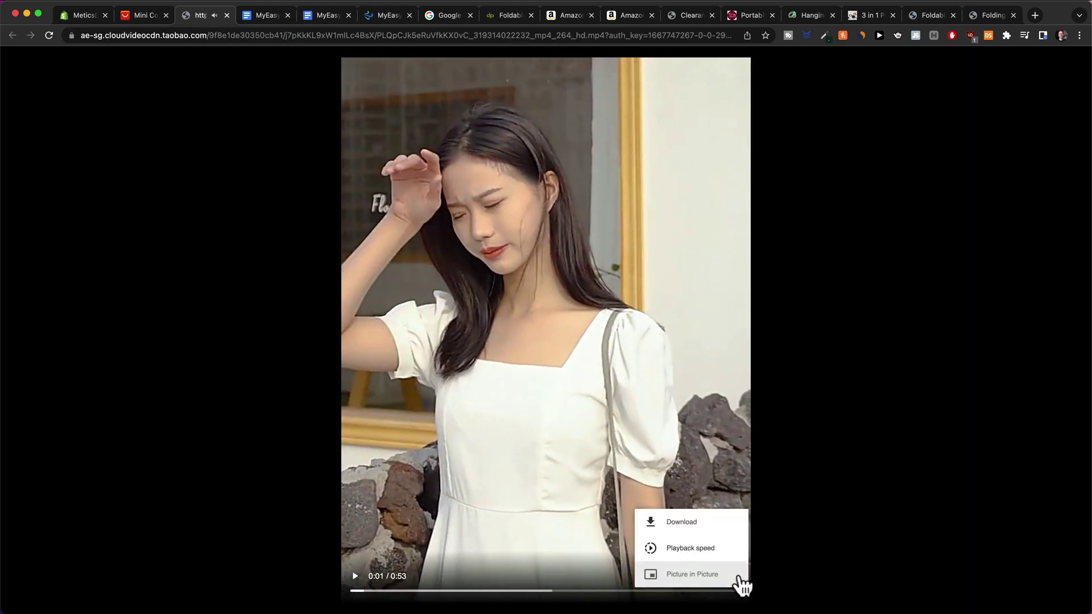
{"action": "left_click", "coordinate": [699, 520]}
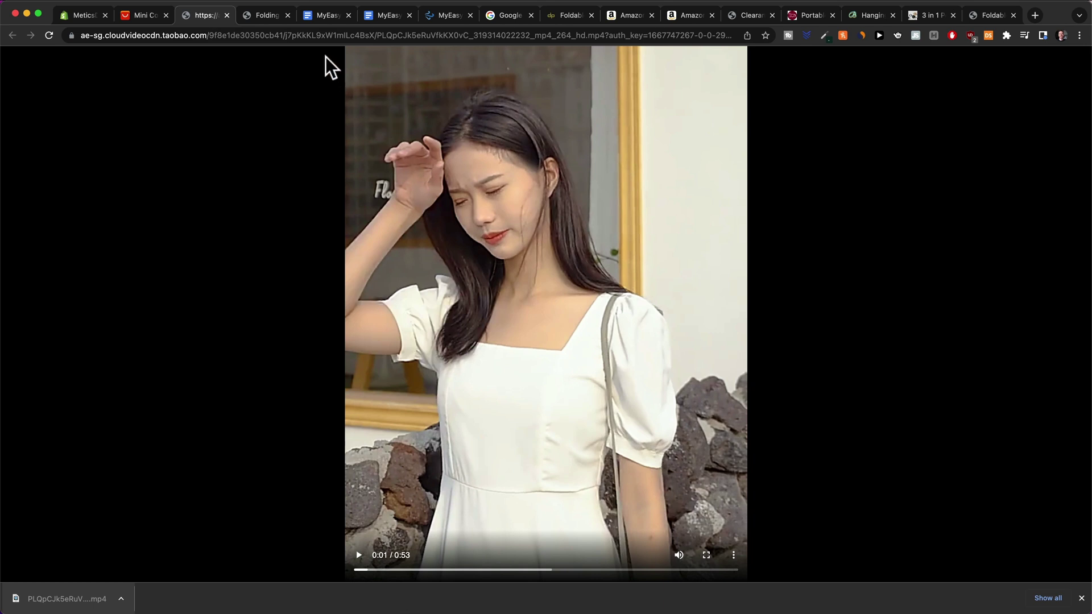
Search Google for "gif creator", open Ezgif's Animated GIF Maker and upload the downloaded product video.
{"action": "left_click", "coordinate": [312, 35]}
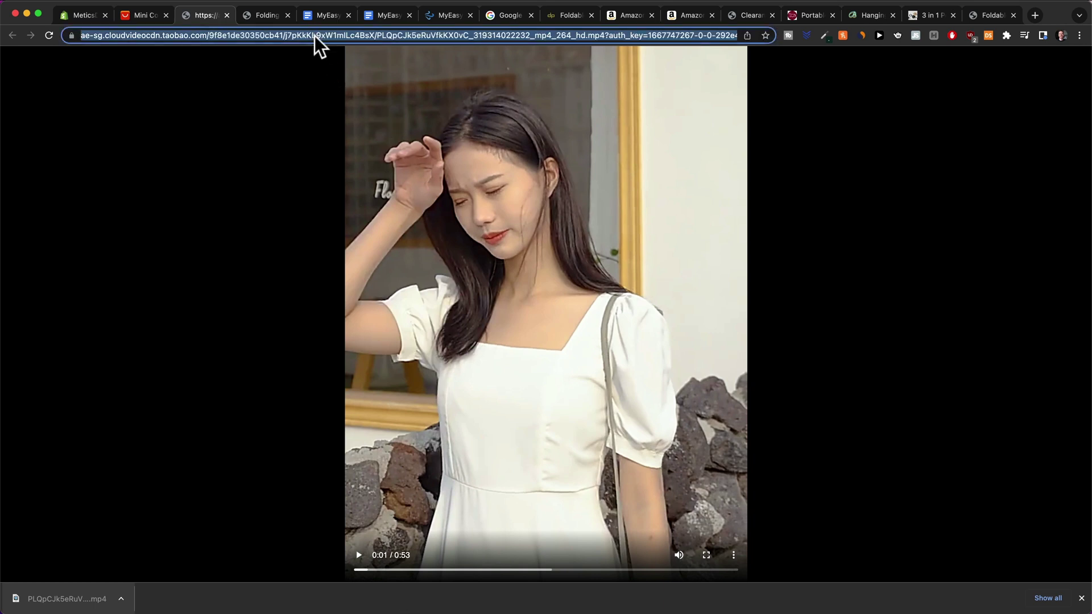
{"action": "type", "text": "gif creator"}
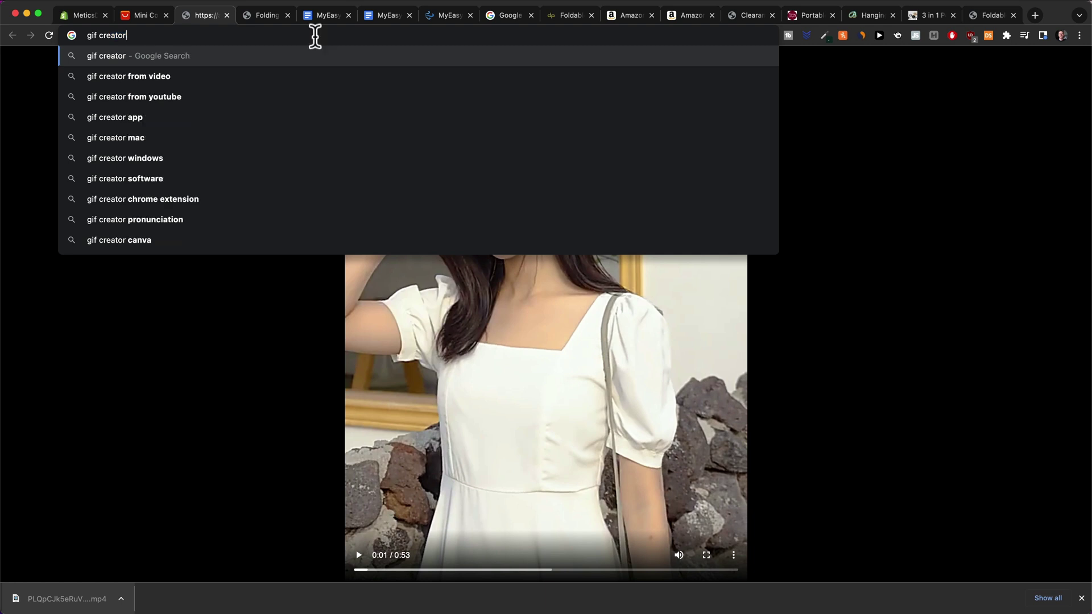
{"action": "key", "text": "Return"}
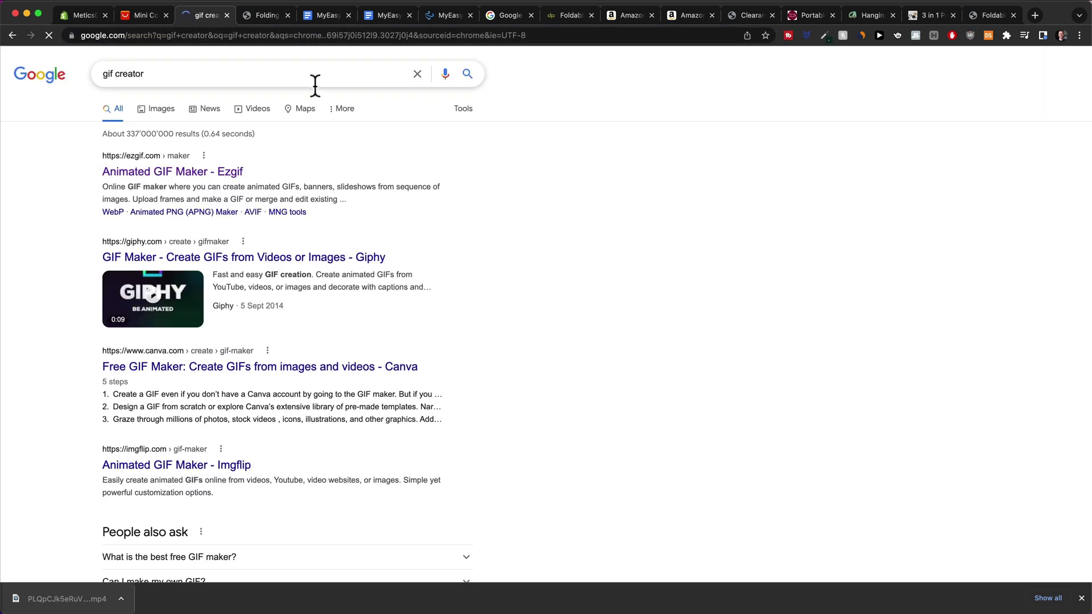
{"action": "left_click", "coordinate": [167, 172]}
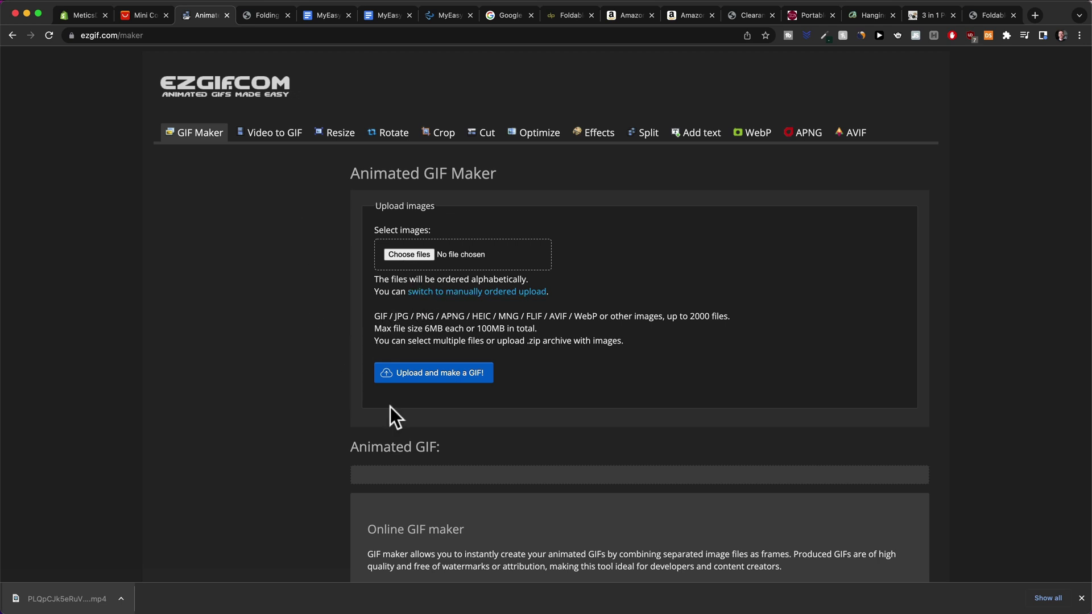
{"action": "left_click_drag", "start_coordinate": [67, 599], "coordinate": [420, 243]}
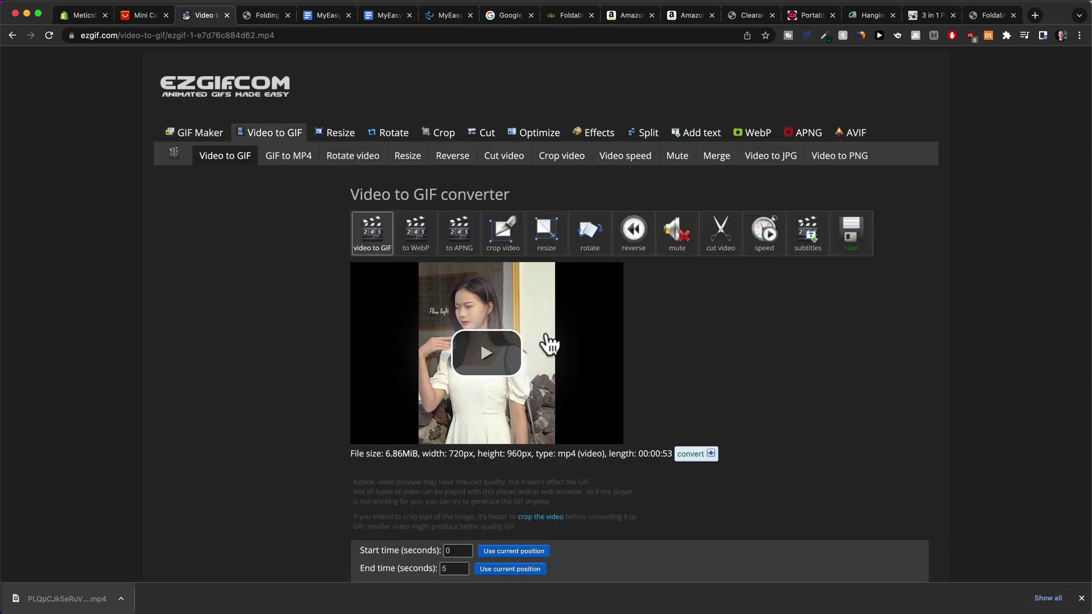
Preview the uploaded video in the Video to GIF converter and skip through its scenes.
{"action": "left_click", "coordinate": [489, 356]}
{"action": "left_click", "coordinate": [366, 437]}
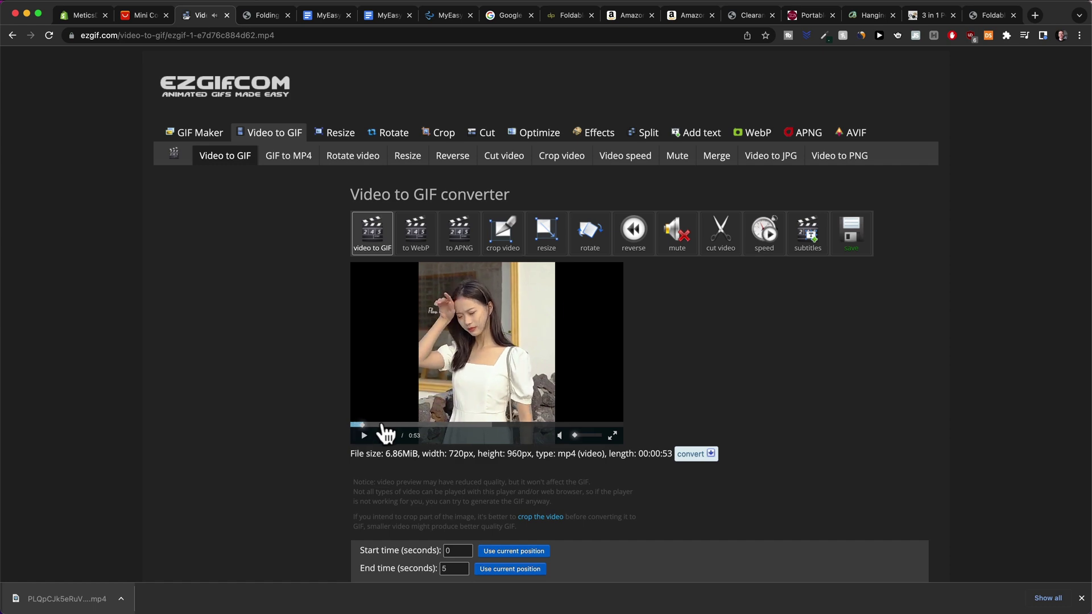
{"action": "left_click", "coordinate": [470, 424]}
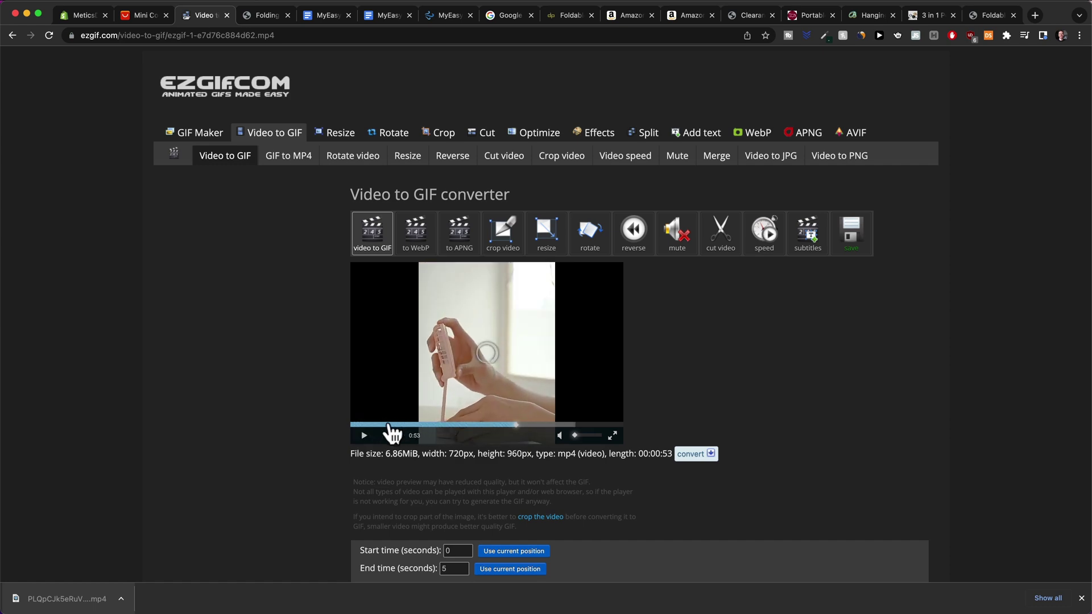
{"action": "left_click", "coordinate": [382, 425]}
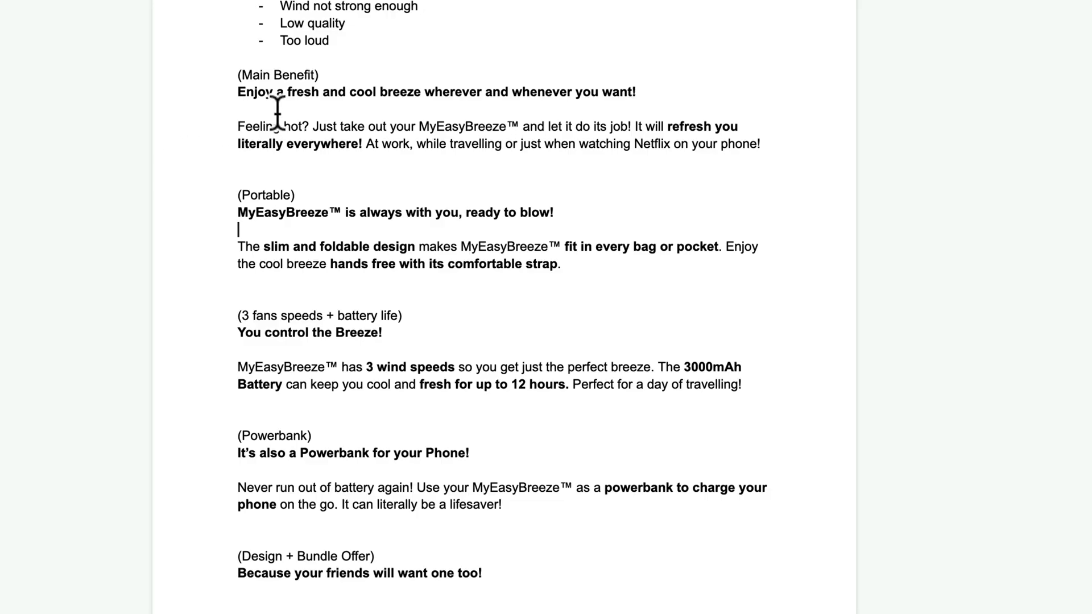
Review the copy document's Portable headline and text to decide which video scene should illustrate it.
{"action": "scroll", "coordinate": [288, 137], "scroll_direction": "up", "scroll_amount": 5}
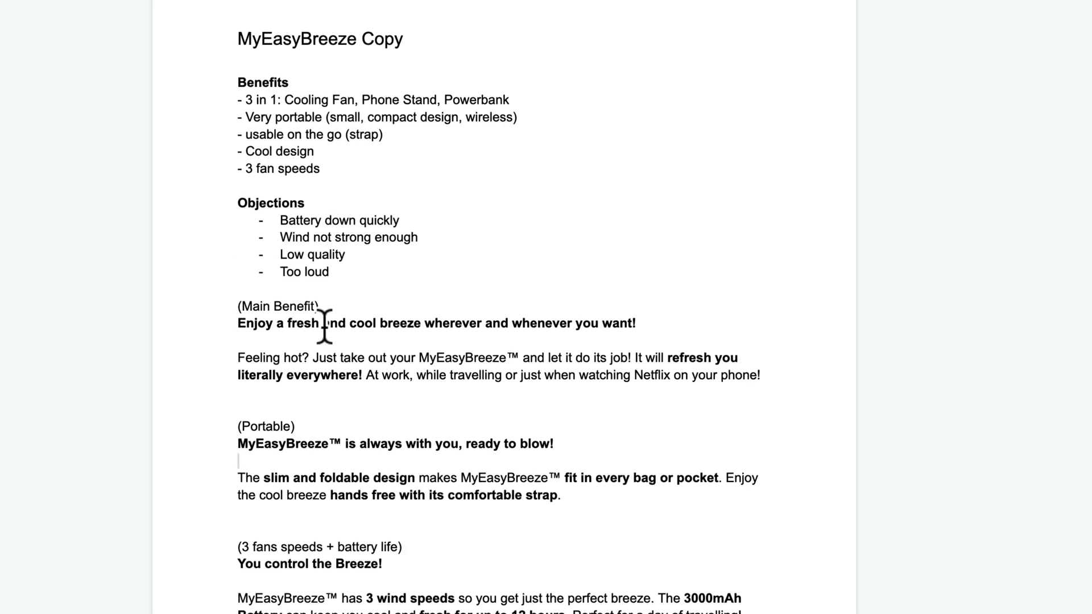
{"action": "scroll", "coordinate": [339, 390], "scroll_direction": "down", "scroll_amount": 1}
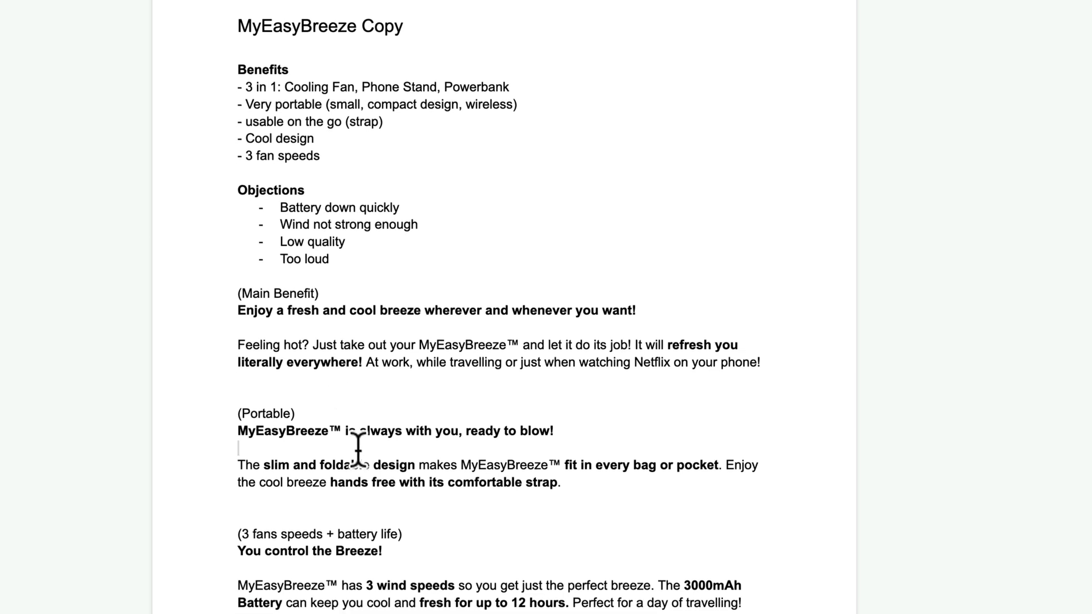
{"action": "left_click", "coordinate": [293, 447]}
{"action": "left_click_drag", "start_coordinate": [346, 434], "coordinate": [528, 431]}
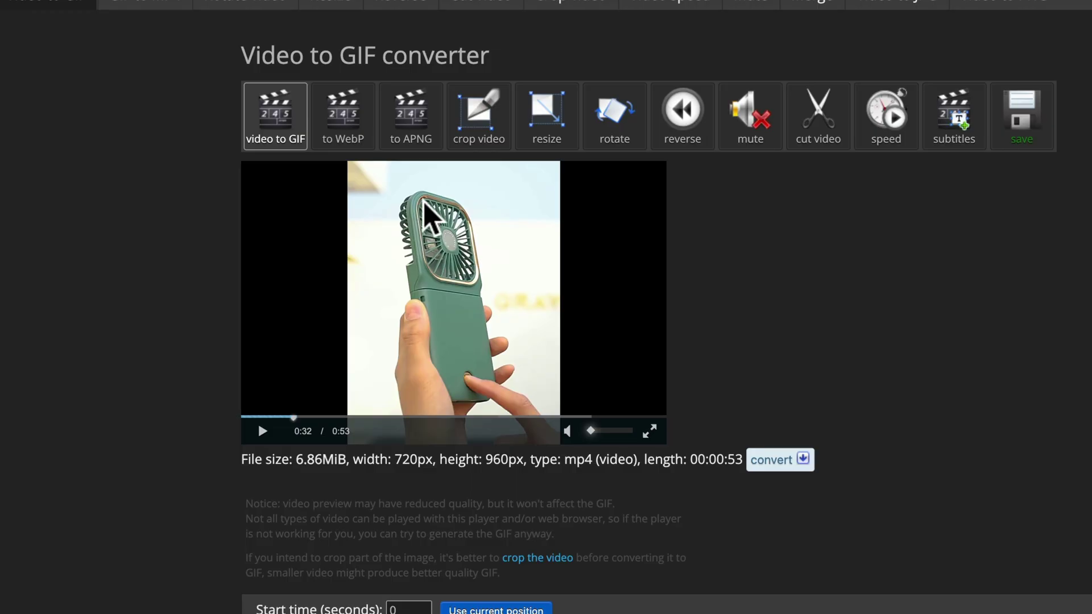
Set the GIF's start time to the bag scene at about 3.21 seconds and its end time to about 8.26 seconds.
{"action": "left_click", "coordinate": [291, 414]}
{"action": "left_click_drag", "start_coordinate": [290, 415], "coordinate": [271, 422]}
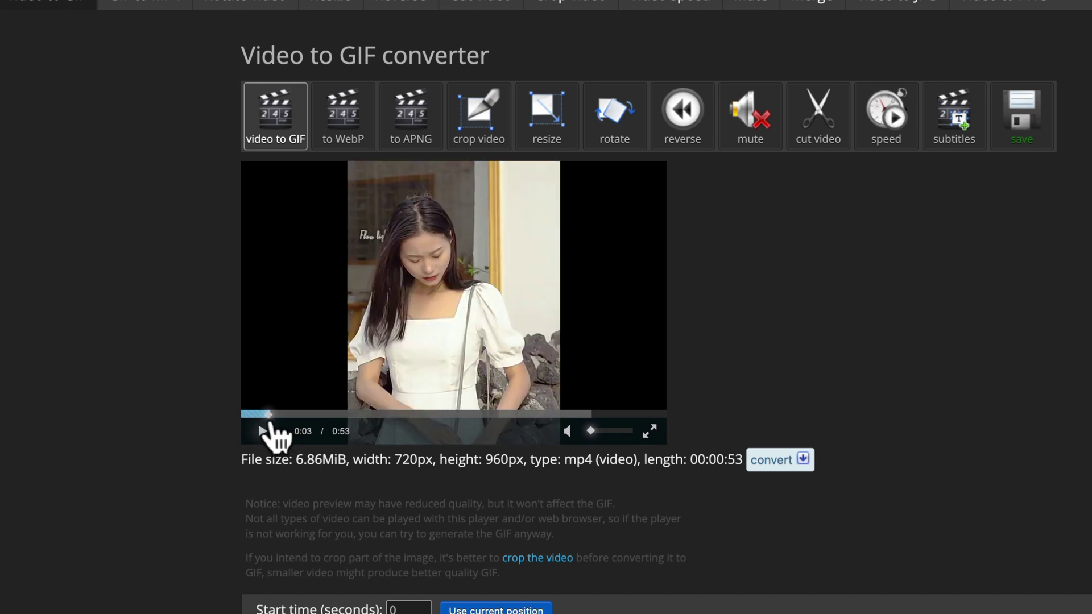
{"action": "scroll", "coordinate": [398, 473], "scroll_direction": "down", "scroll_amount": 2}
{"action": "scroll", "coordinate": [424, 479], "scroll_direction": "down", "scroll_amount": 1}
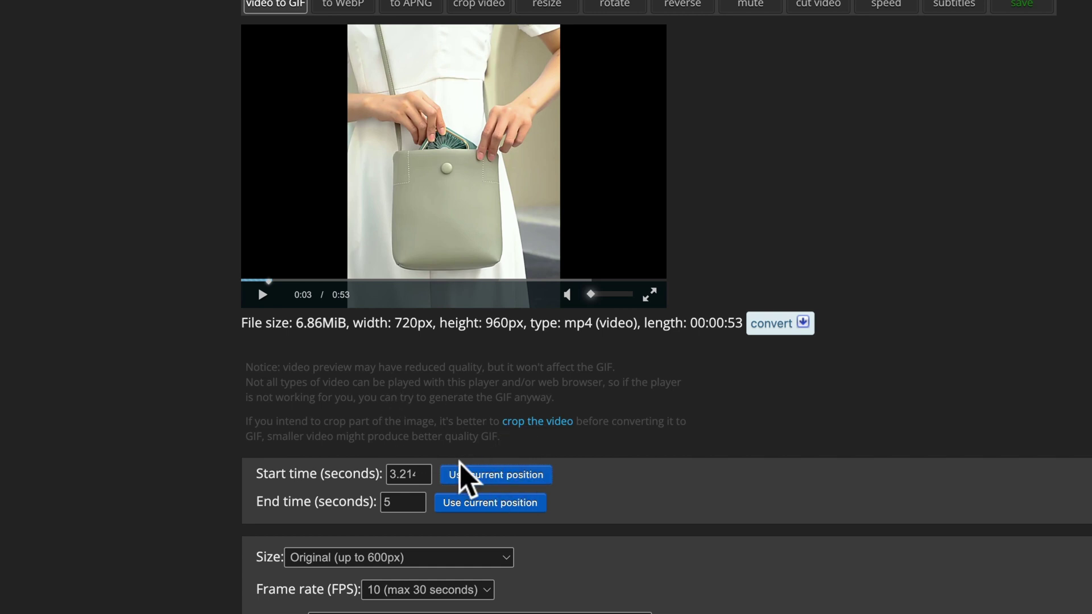
{"action": "left_click", "coordinate": [275, 279]}
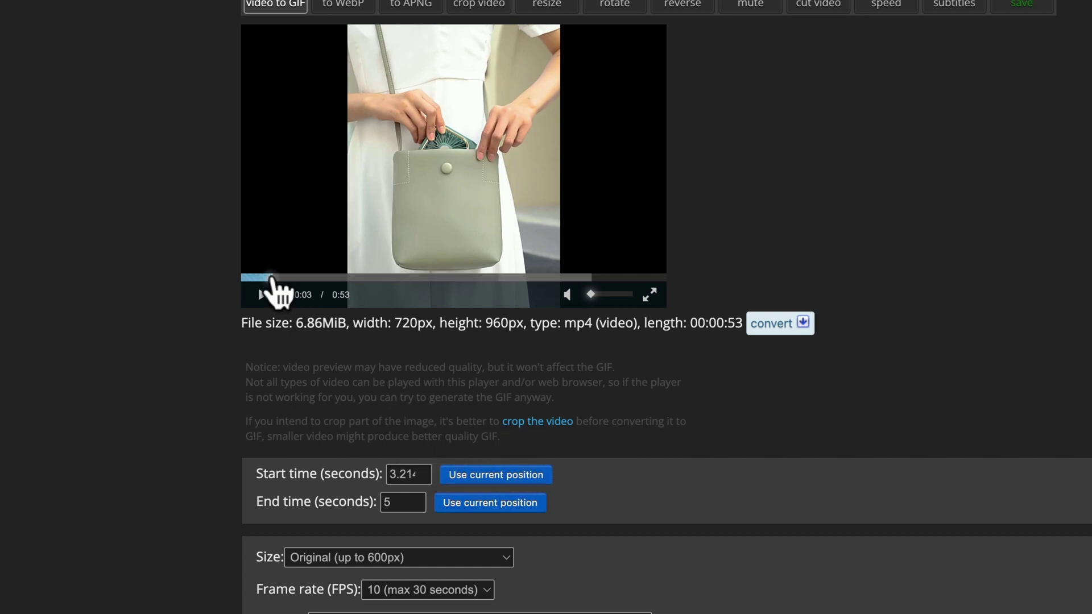
{"action": "left_click_drag", "start_coordinate": [285, 279], "coordinate": [309, 279]}
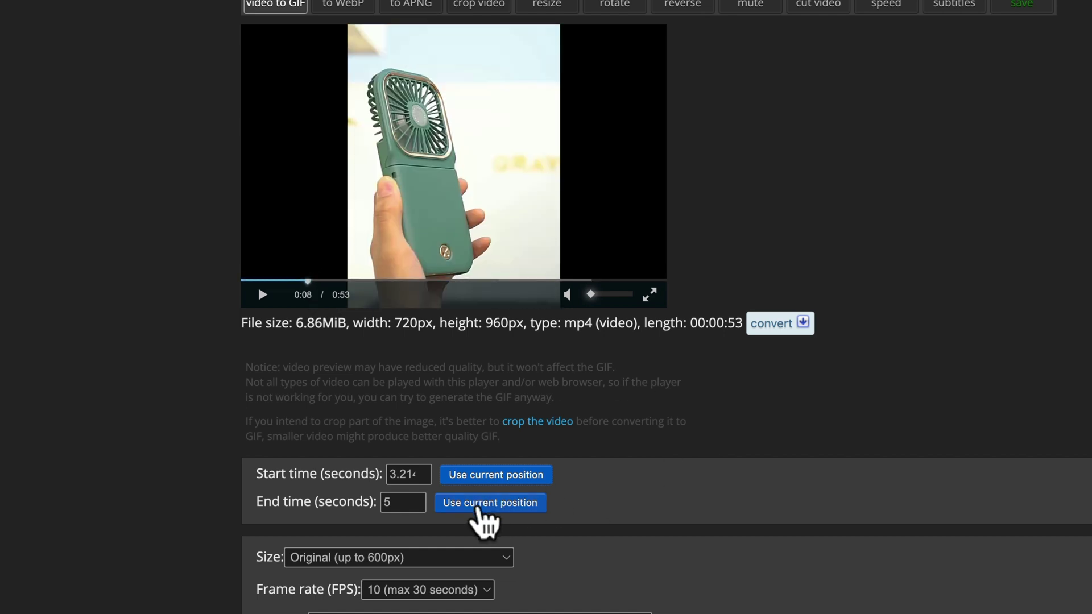
{"action": "left_click", "coordinate": [480, 503]}
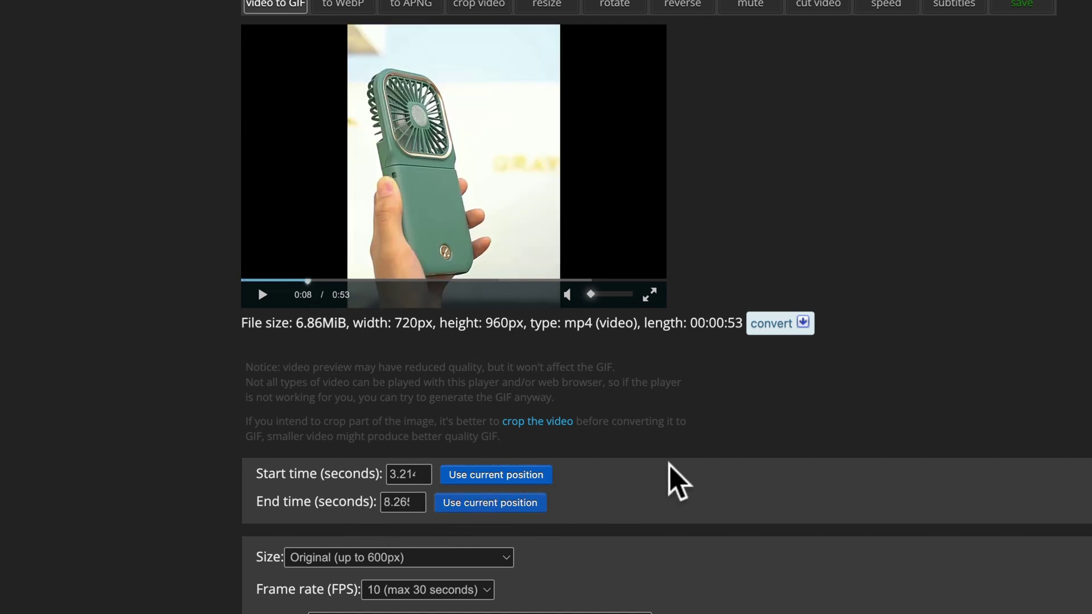
Convert the selected video section to a GIF with the existing size, frame rate and method, and check the output.
{"action": "scroll", "coordinate": [638, 461], "scroll_direction": "down", "scroll_amount": 1}
{"action": "scroll", "coordinate": [639, 461], "scroll_direction": "down", "scroll_amount": 5}
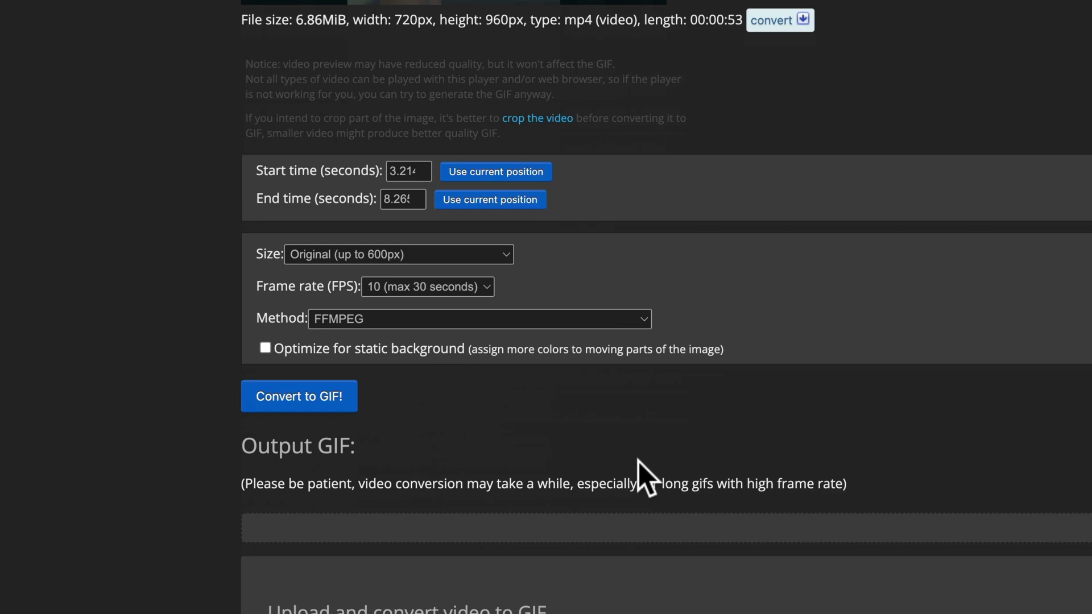
{"action": "left_click", "coordinate": [308, 398]}
{"action": "scroll", "coordinate": [640, 427], "scroll_direction": "down", "scroll_amount": 4}
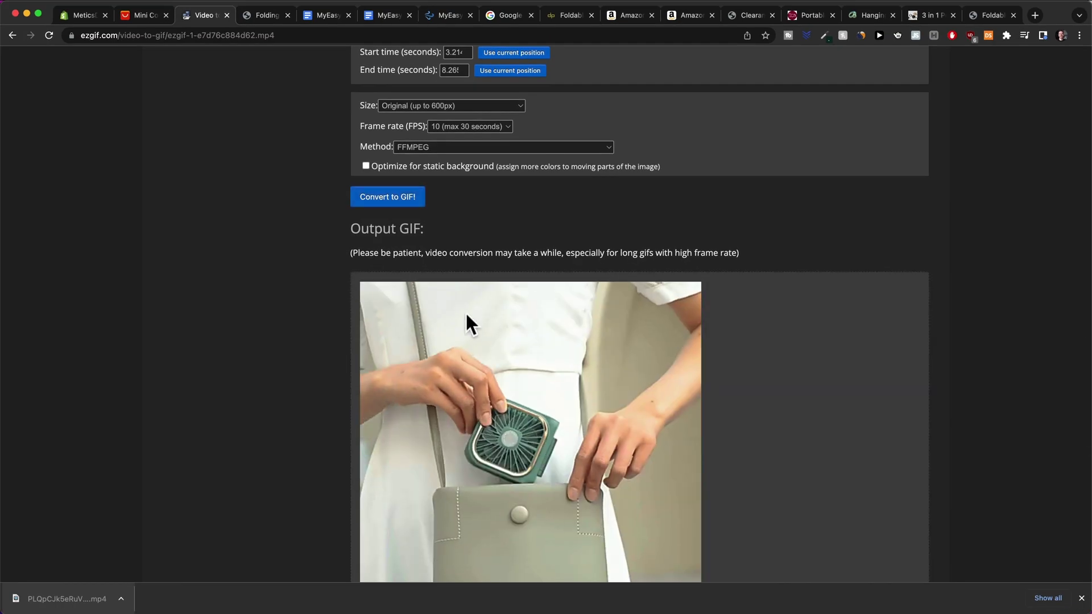
{"action": "scroll", "coordinate": [465, 312], "scroll_direction": "down", "scroll_amount": 3}
{"action": "scroll", "coordinate": [468, 314], "scroll_direction": "down", "scroll_amount": 2}
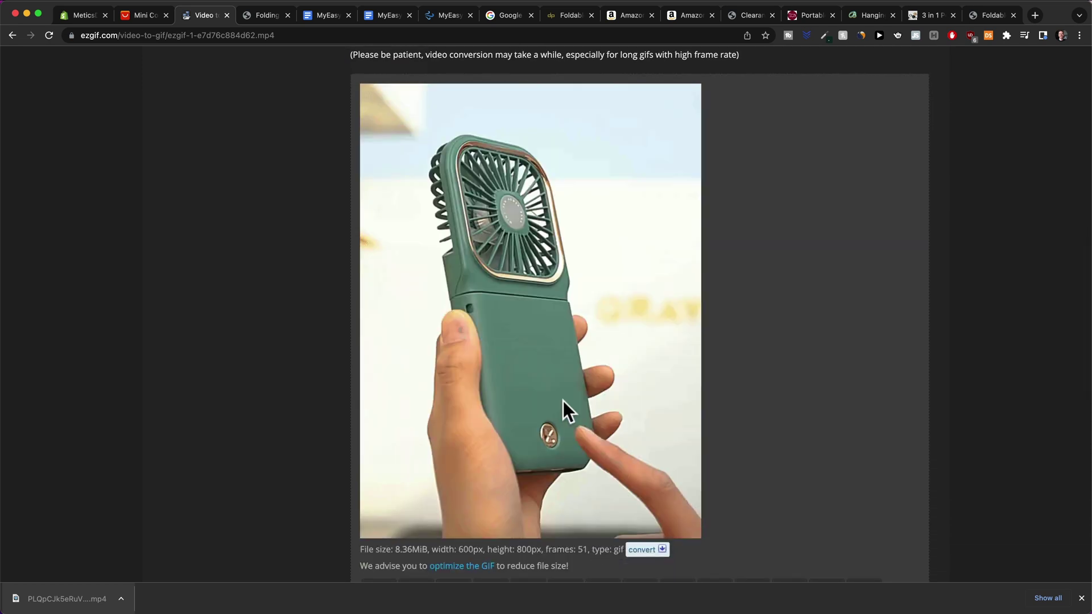
Save the file from the Video to GIF converter to the computer and open the download.
{"action": "scroll", "coordinate": [588, 418], "scroll_direction": "up", "scroll_amount": 10}
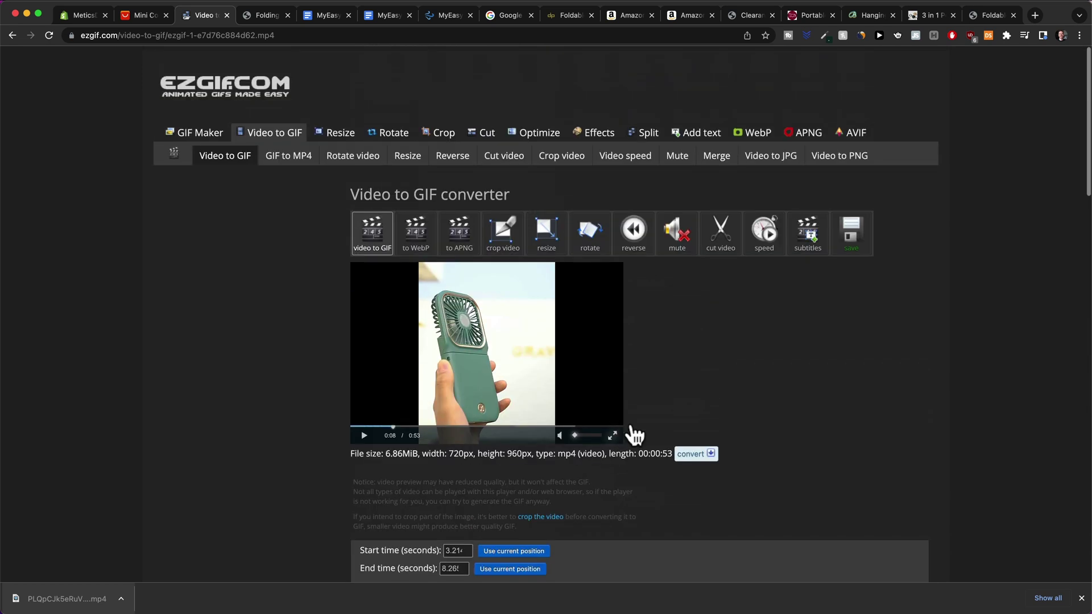
{"action": "left_click", "coordinate": [842, 244]}
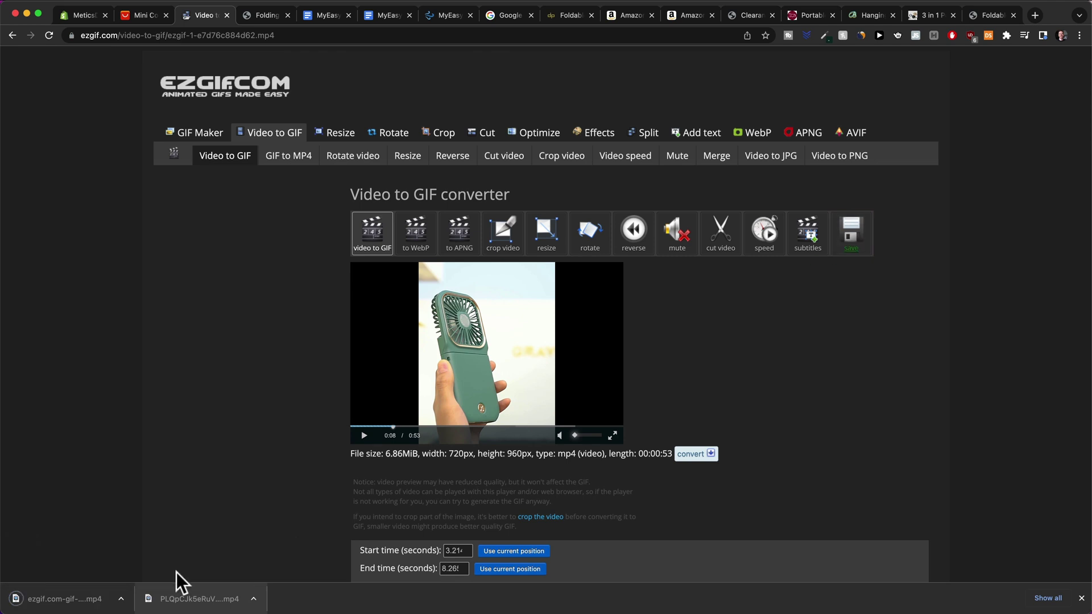
{"action": "left_click", "coordinate": [79, 601]}
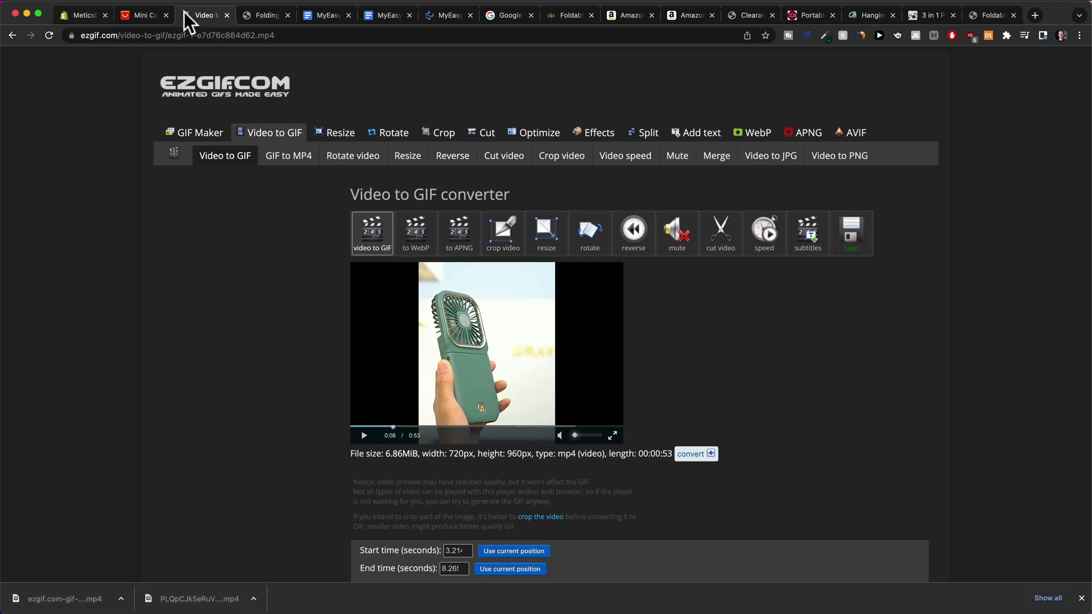
Review the Main Benefit, Portable and fan speed headlines in the copy document to match each with a GIF.
{"action": "left_click", "coordinate": [319, 15]}
{"action": "scroll", "coordinate": [392, 417], "scroll_direction": "down", "scroll_amount": 3}
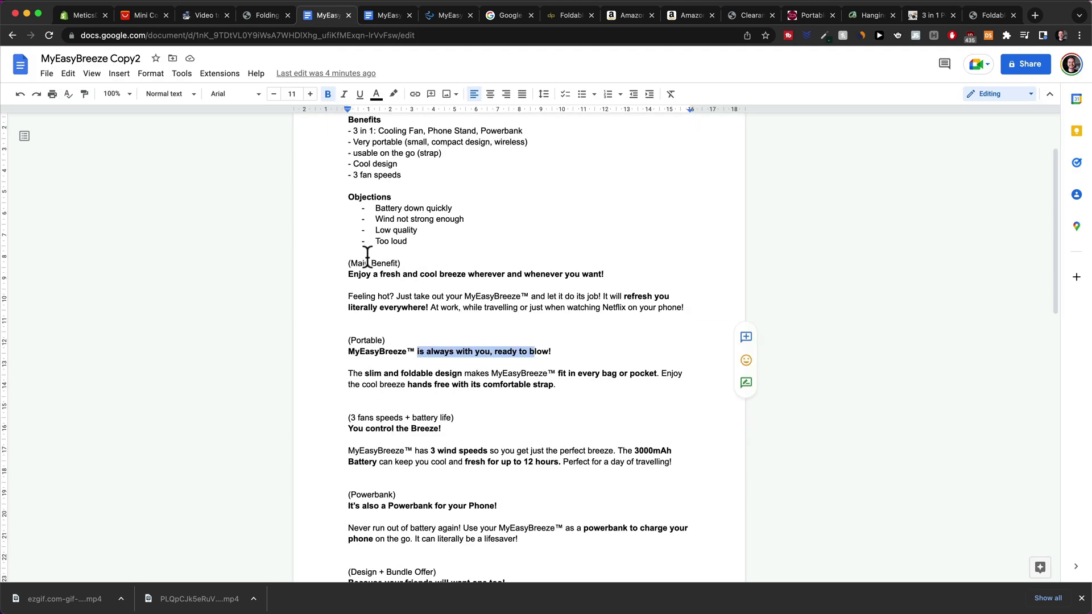
{"action": "left_click_drag", "start_coordinate": [349, 275], "coordinate": [601, 275]}
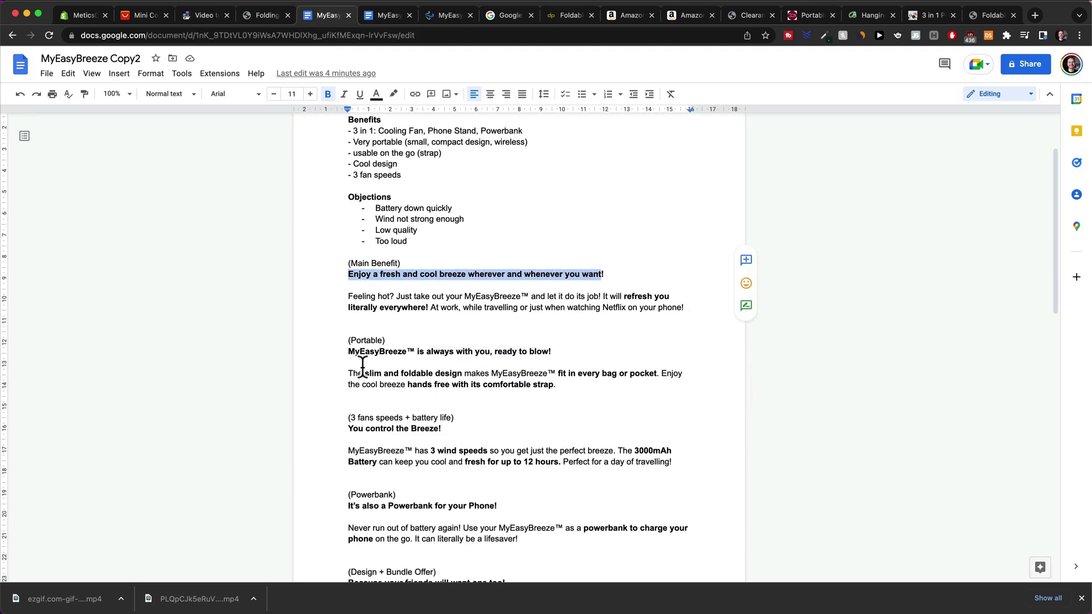
{"action": "left_click_drag", "start_coordinate": [346, 350], "coordinate": [571, 354]}
{"action": "scroll", "coordinate": [540, 352], "scroll_direction": "down", "scroll_amount": 2}
{"action": "left_click", "coordinate": [471, 357]}
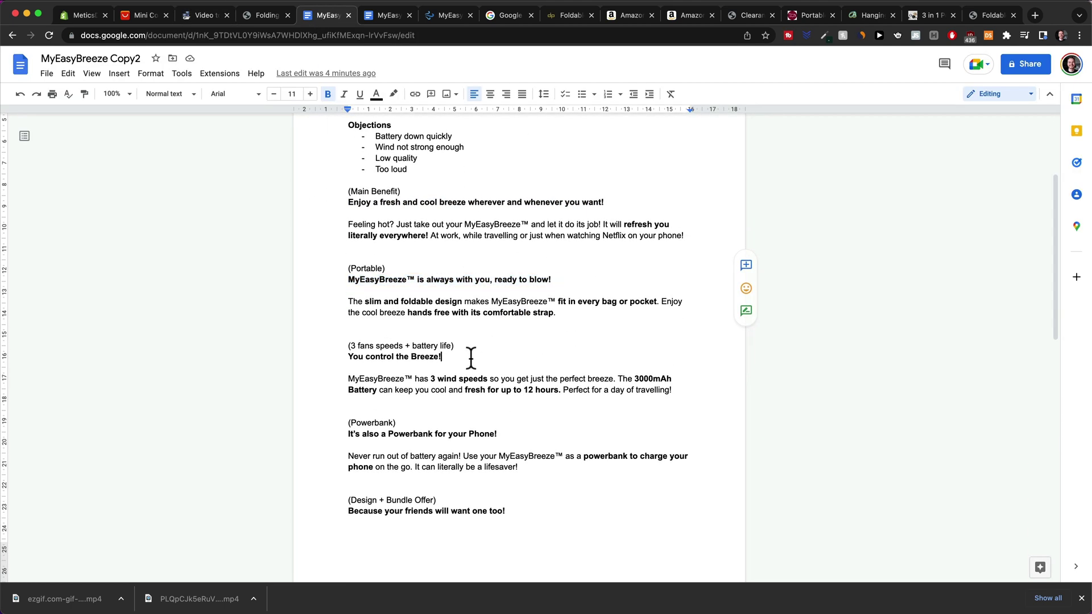
{"action": "left_click_drag", "start_coordinate": [461, 358], "coordinate": [322, 360]}
Switch to Finder and preview the prepared GIFs in the Gifs folder one after another, starting with ezgif-3-5ae7302002.gif.
{"action": "key", "text": "super+Tab"}
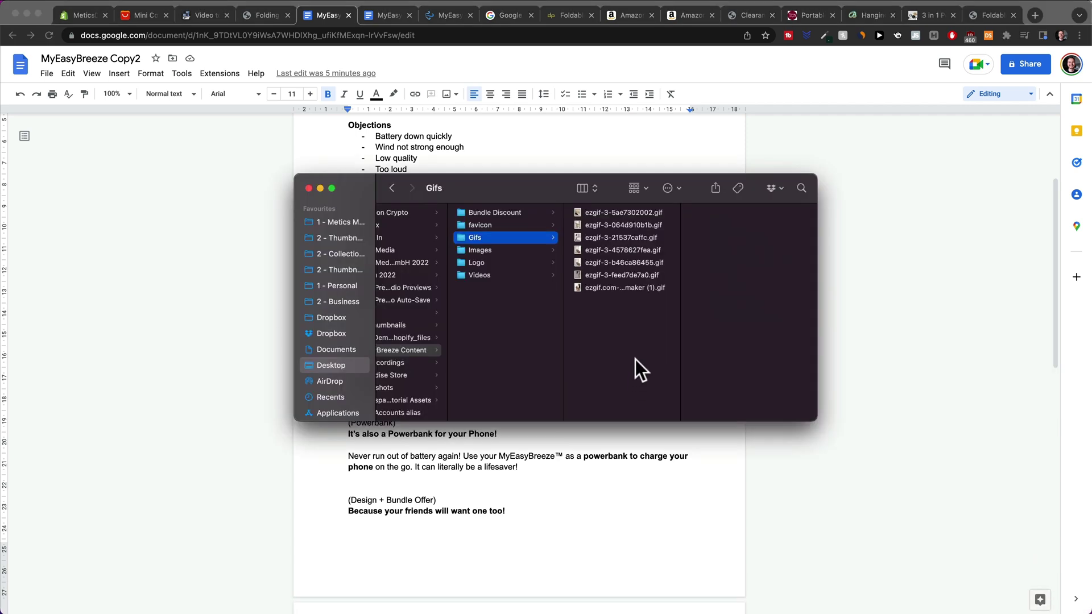
{"action": "left_click", "coordinate": [617, 209]}
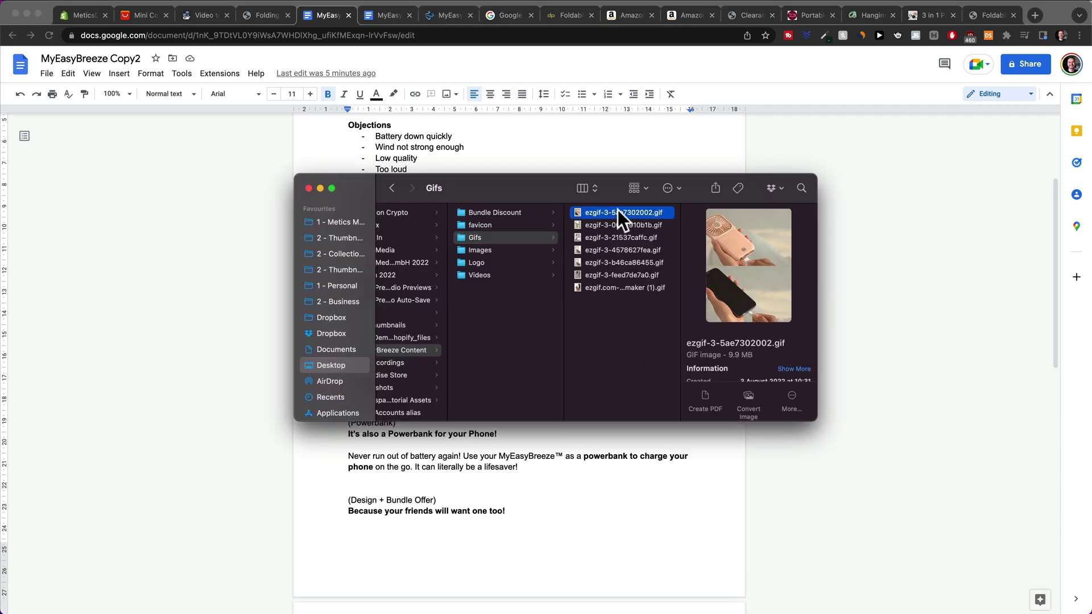
{"action": "key", "text": "space"}
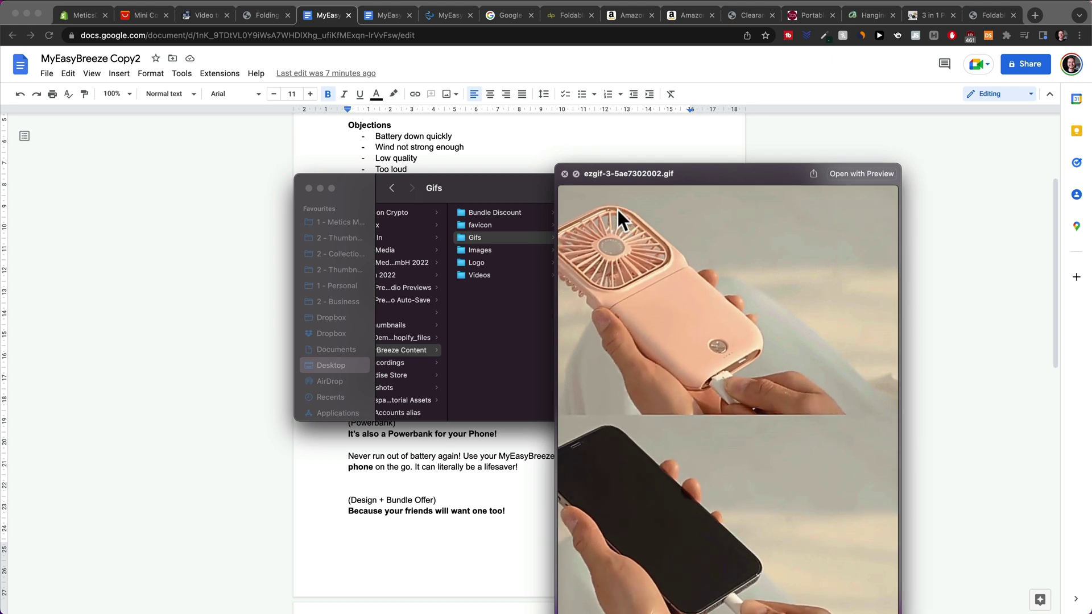
{"action": "key", "text": "Down"}
{"action": "key", "text": "Down"}
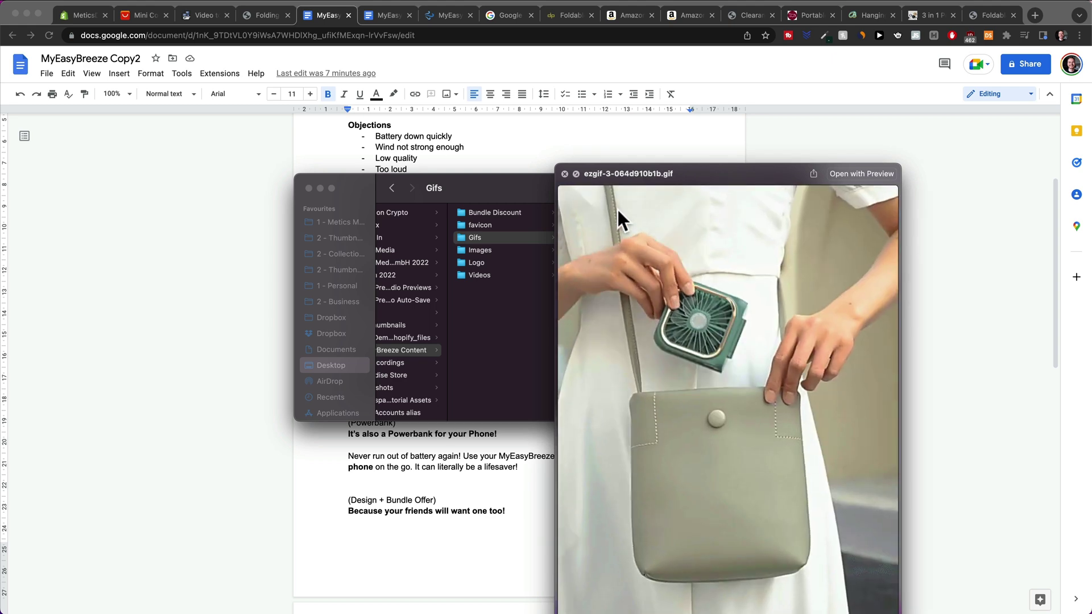
{"action": "key", "text": "Down"}
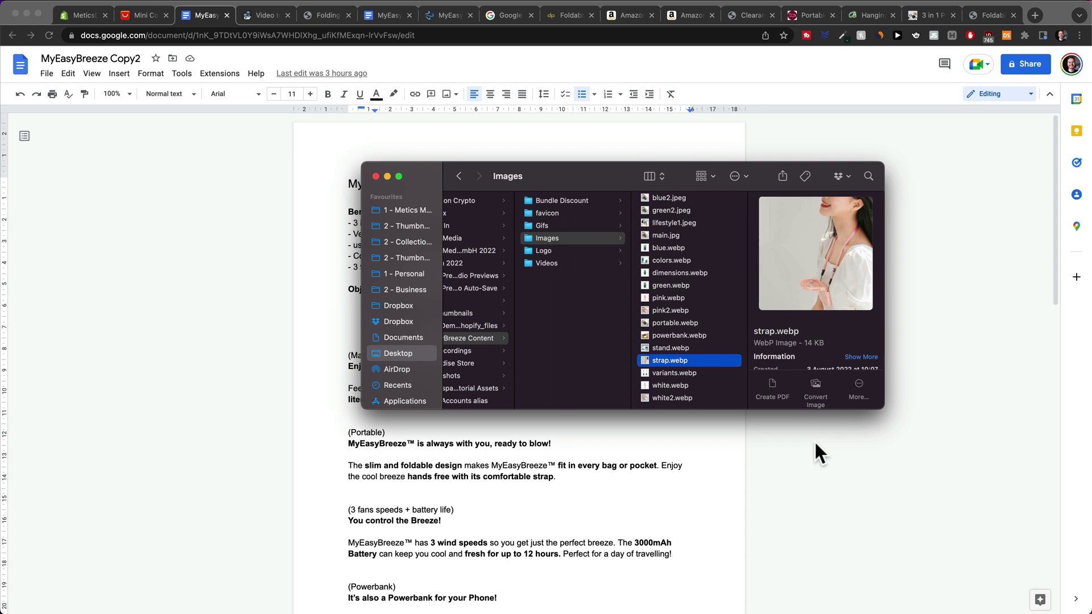
Preview stand.webp and strap.webp in the Images folder, and return to the copy document.
{"action": "left_click", "coordinate": [692, 346]}
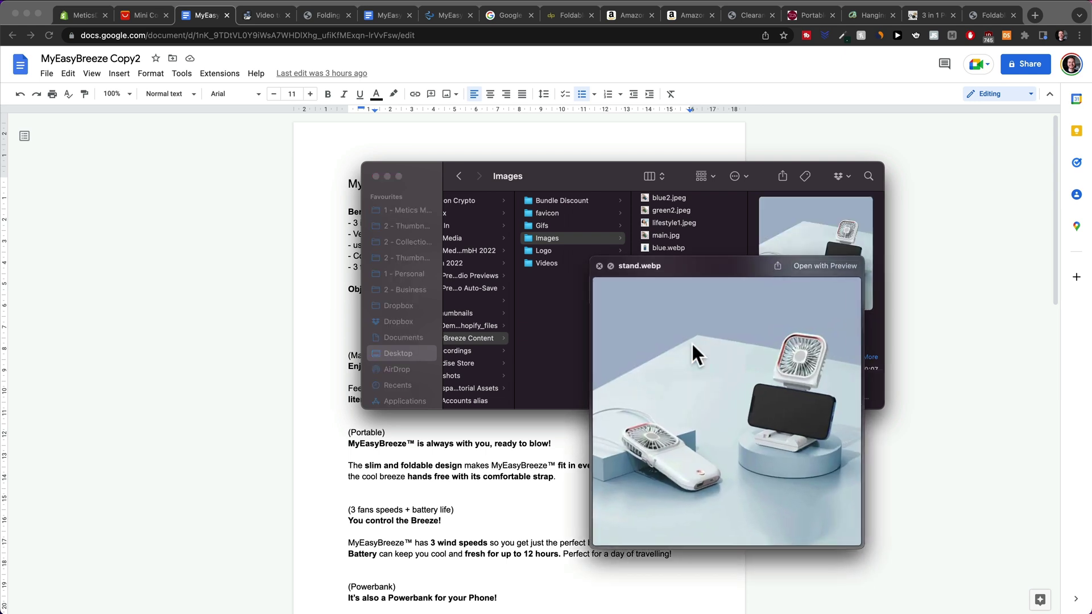
{"action": "key", "text": "space"}
{"action": "key", "text": "Down"}
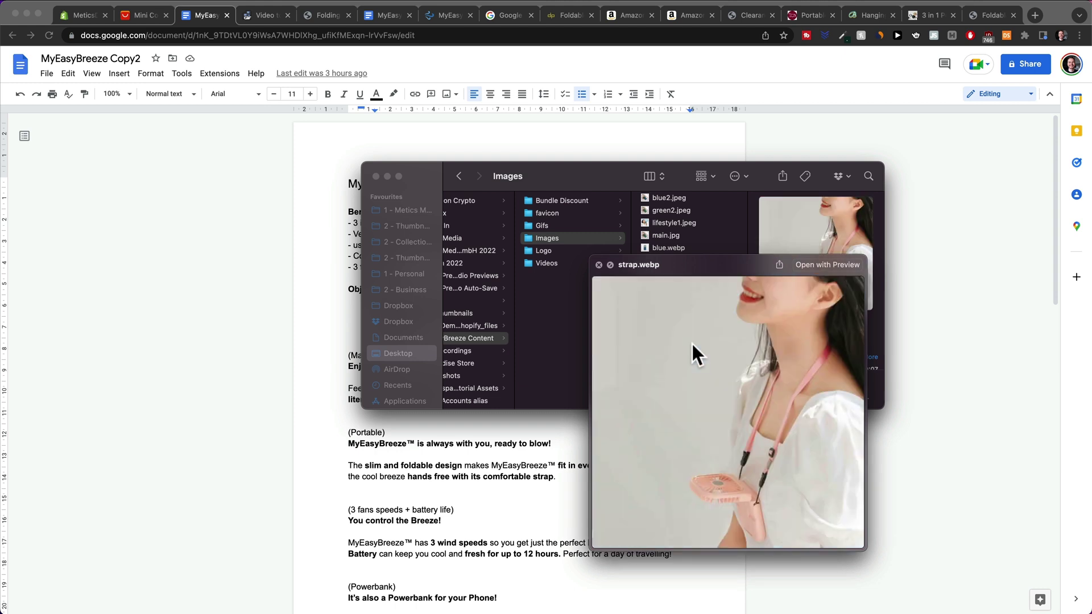
{"action": "left_click", "coordinate": [653, 380]}
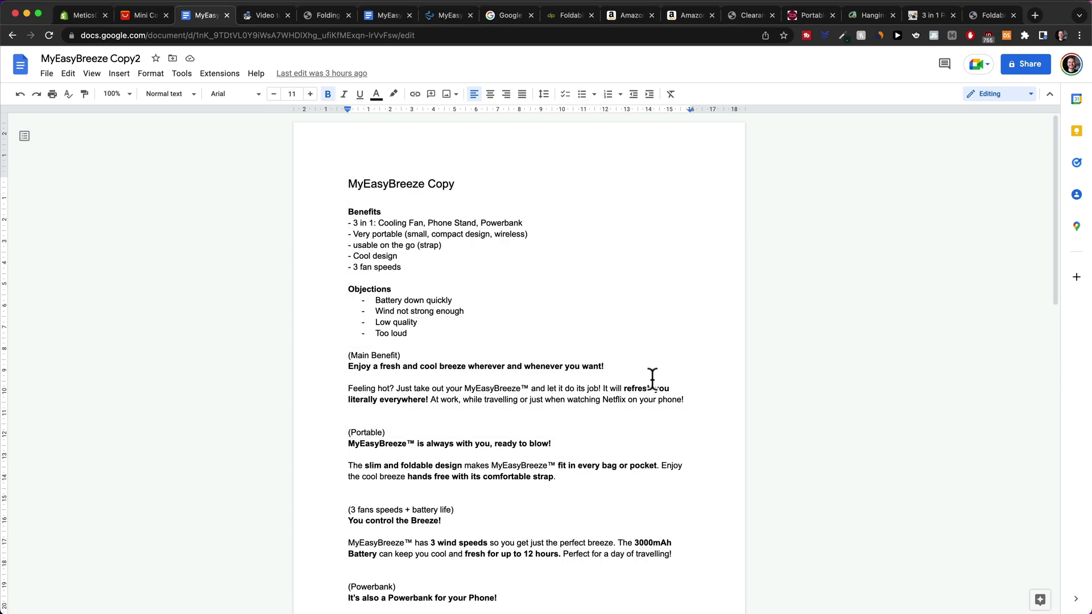
Copy the benefit headlines and texts from the copy document into the Mini Cooling Fan's product description in Shopify.
{"action": "scroll", "coordinate": [375, 353], "scroll_direction": "down", "scroll_amount": 3}
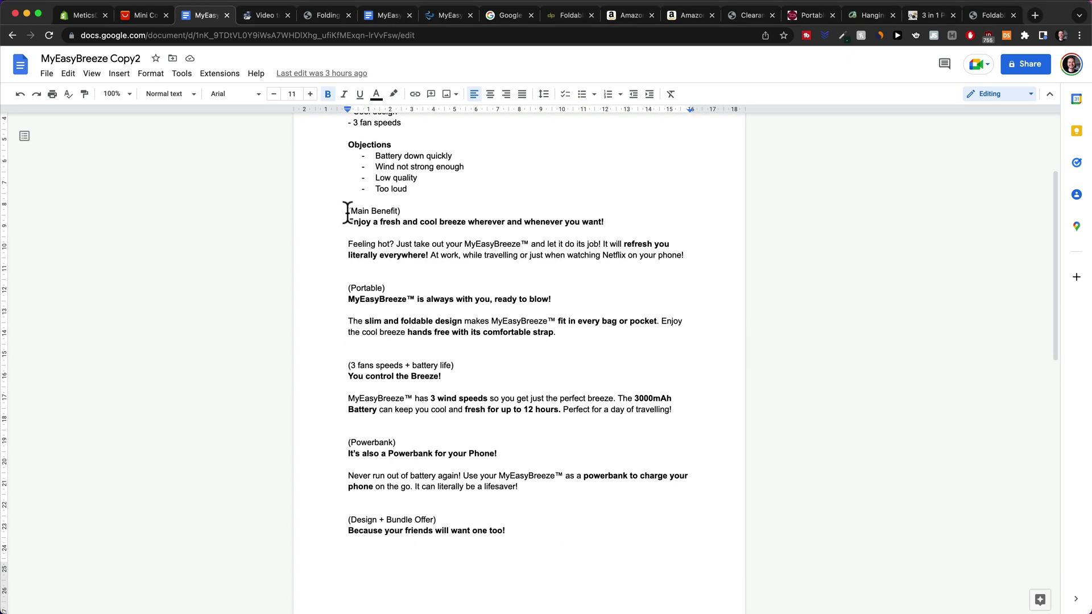
{"action": "left_click_drag", "start_coordinate": [347, 215], "coordinate": [402, 505]}
{"action": "left_click", "coordinate": [87, 12]}
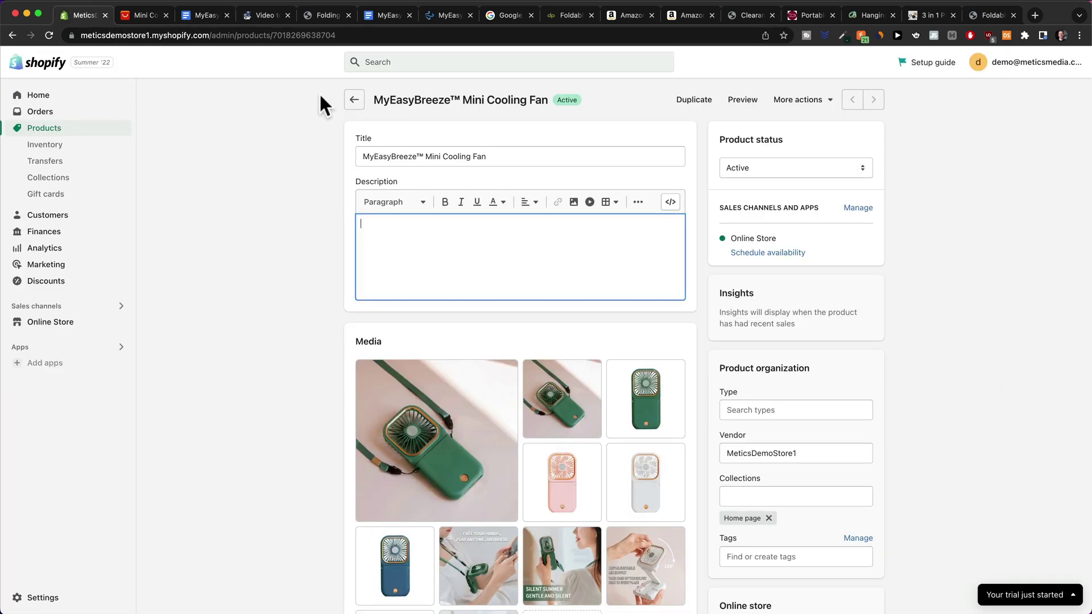
{"action": "left_click", "coordinate": [401, 242]}
{"action": "key", "text": "super+v"}
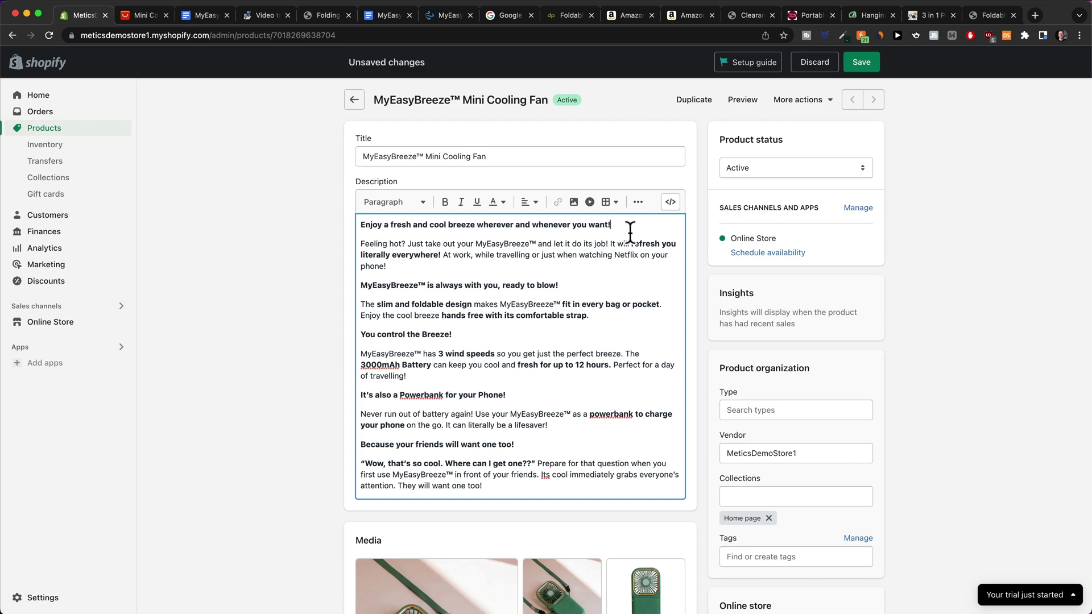
Add an empty line below the description's first headline and upload the "maker (1).gif" file from the Gifs folder as an image for it.
{"action": "key", "text": "Return"}
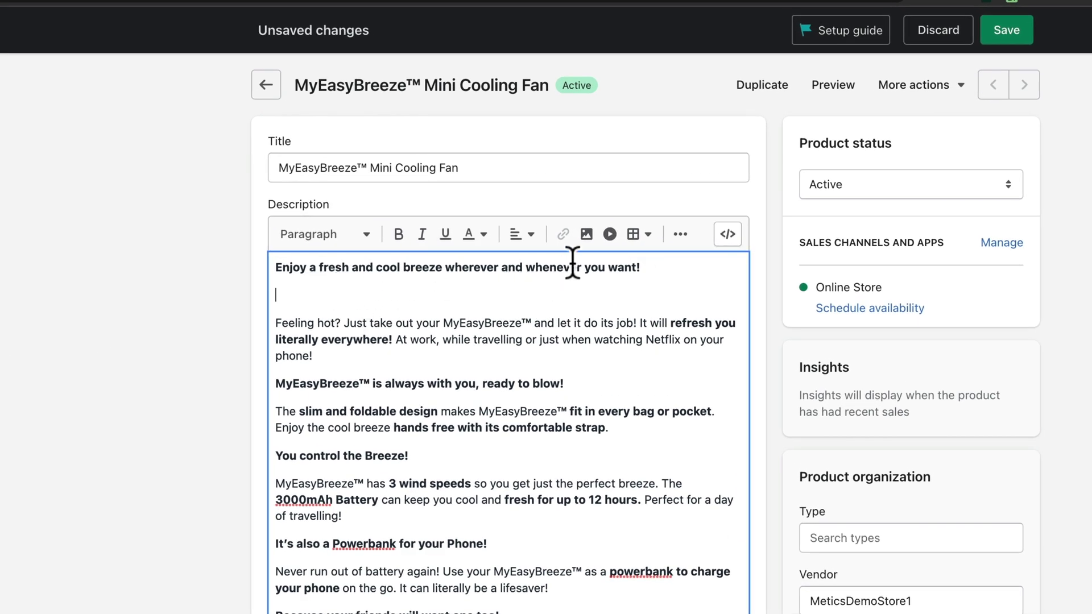
{"action": "left_click", "coordinate": [586, 234]}
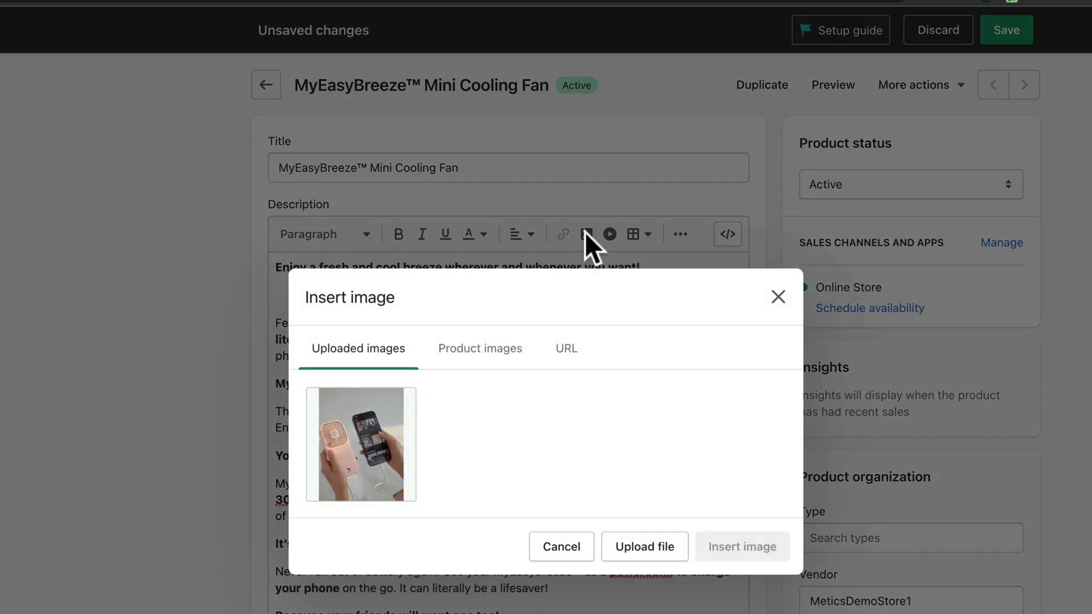
{"action": "left_click", "coordinate": [645, 547]}
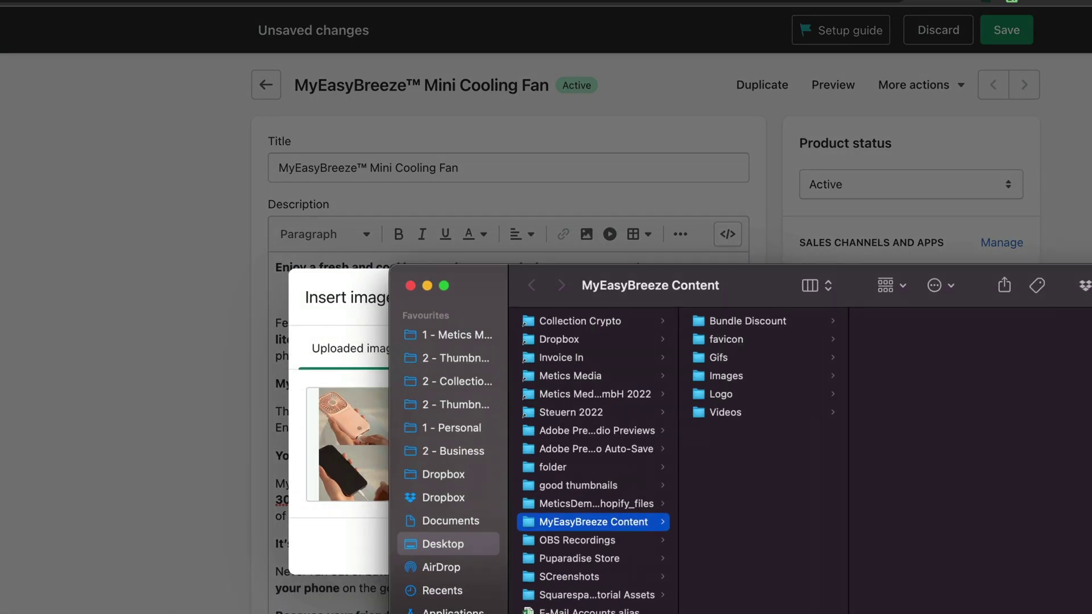
{"action": "left_click_drag", "start_coordinate": [495, 283], "coordinate": [0, 0]}
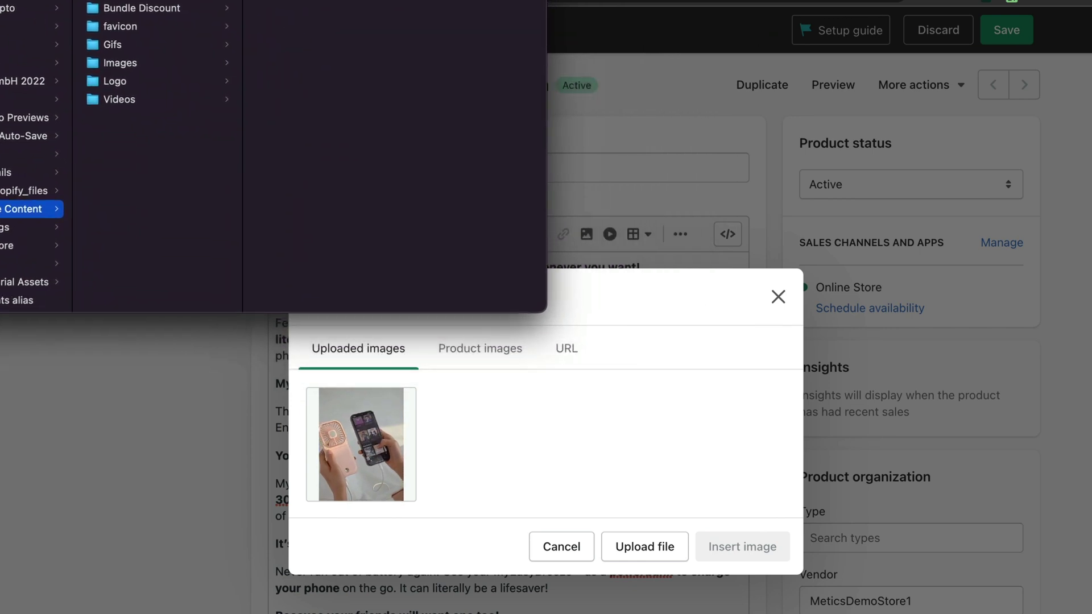
{"action": "left_click", "coordinate": [125, 44]}
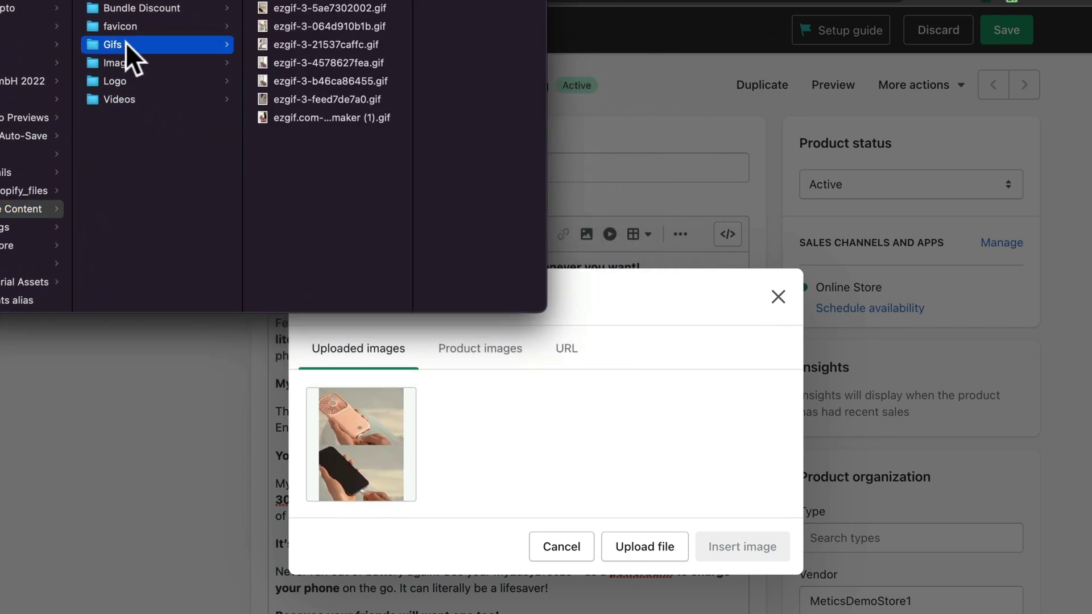
{"action": "left_click", "coordinate": [327, 117]}
{"action": "left_click_drag", "start_coordinate": [298, 117], "coordinate": [516, 423]}
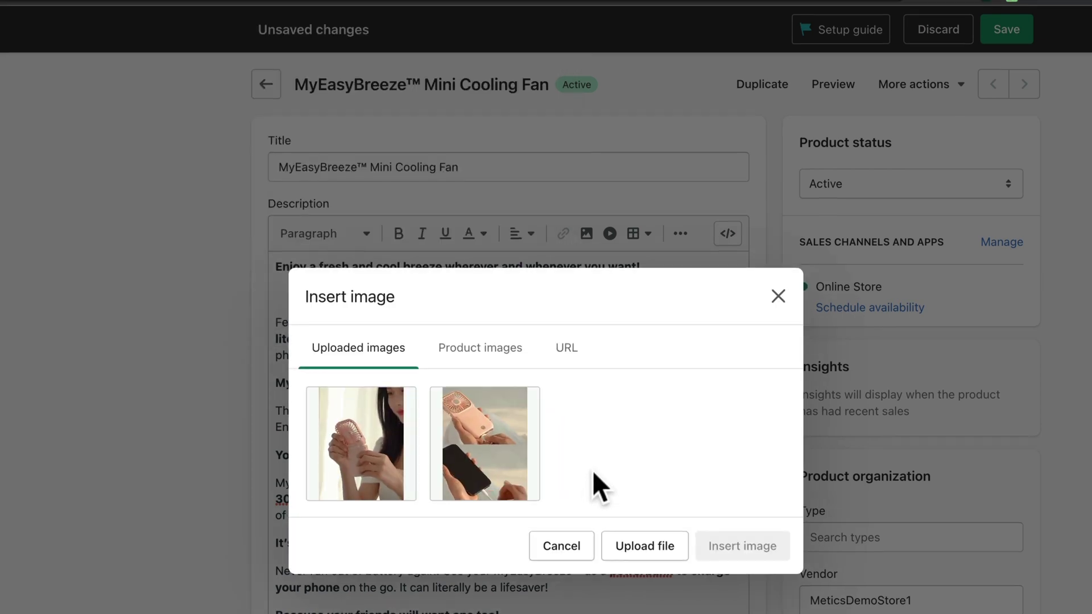
Insert the uploaded GIF below the first headline at the Product image (480px) size.
{"action": "scroll", "coordinate": [512, 369], "scroll_direction": "down", "scroll_amount": 5}
{"action": "left_click", "coordinate": [357, 318]}
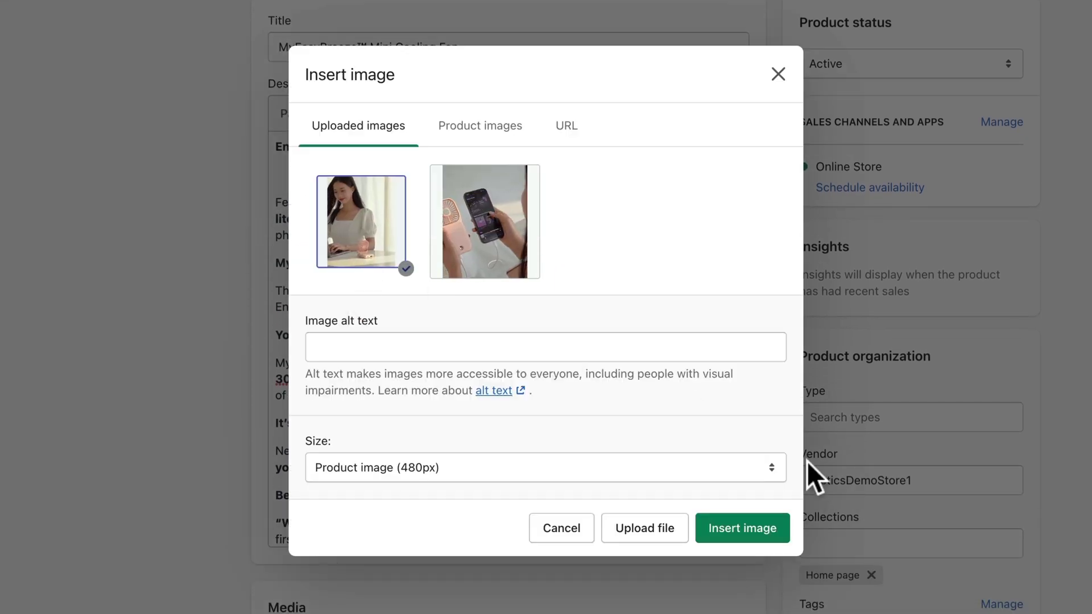
{"action": "left_click", "coordinate": [743, 528]}
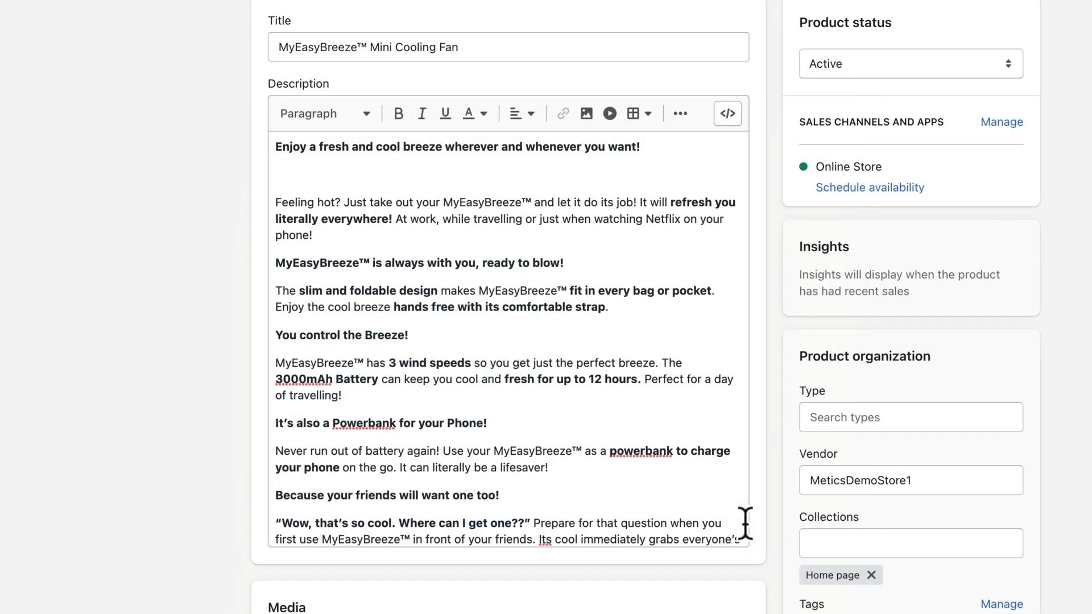
Add an empty line below the description's second headline, "MyEasyBreeze™ is always with you, ready to blow!".
{"action": "scroll", "coordinate": [641, 336], "scroll_direction": "down", "scroll_amount": 1}
{"action": "scroll", "coordinate": [641, 335], "scroll_direction": "down", "scroll_amount": 5}
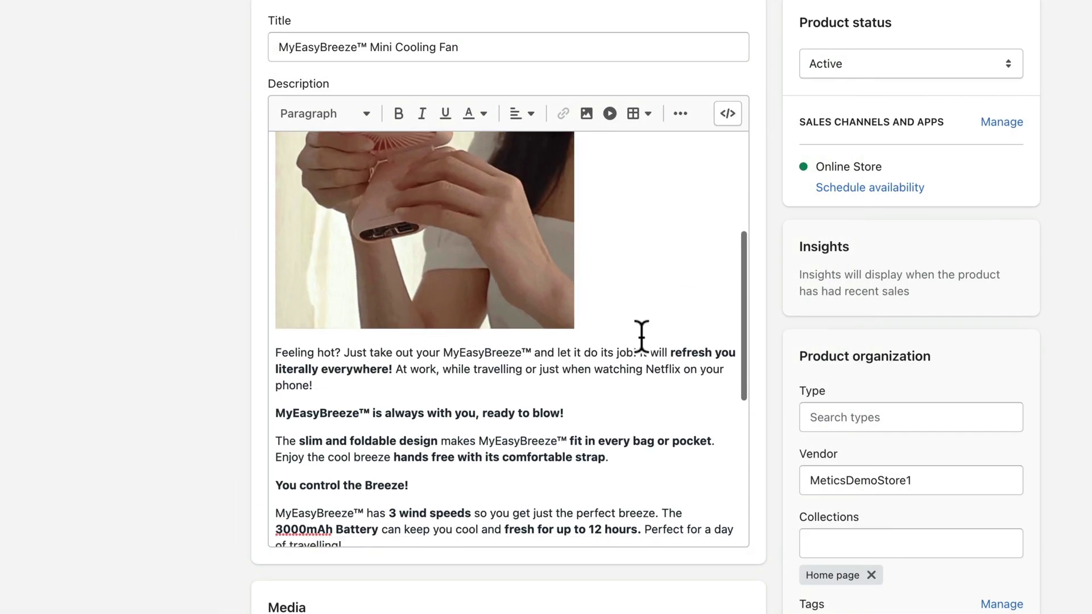
{"action": "left_click", "coordinate": [615, 333]}
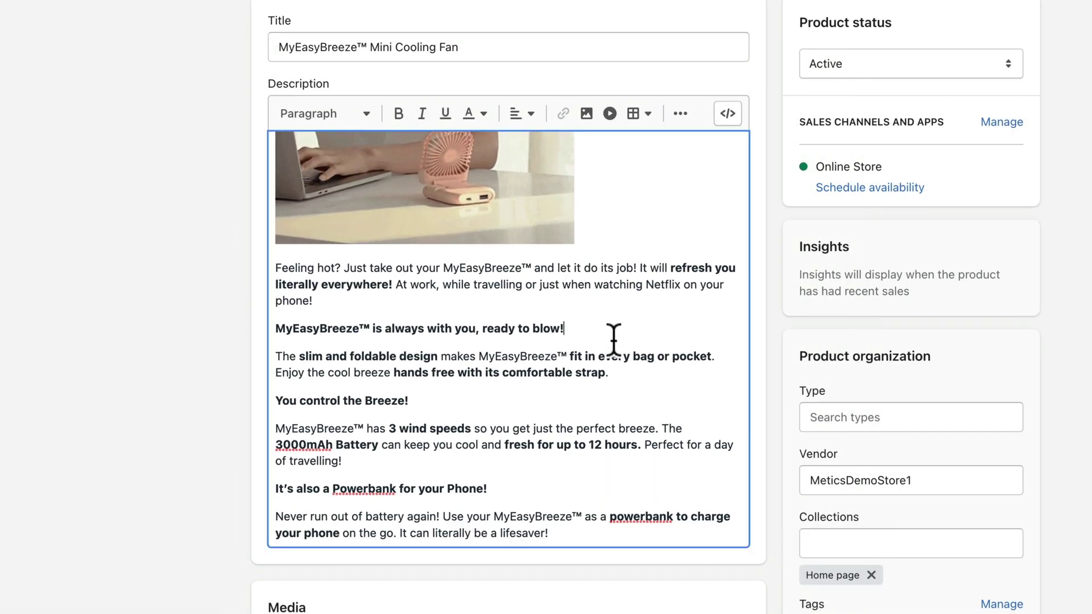
{"action": "key", "text": "Return"}
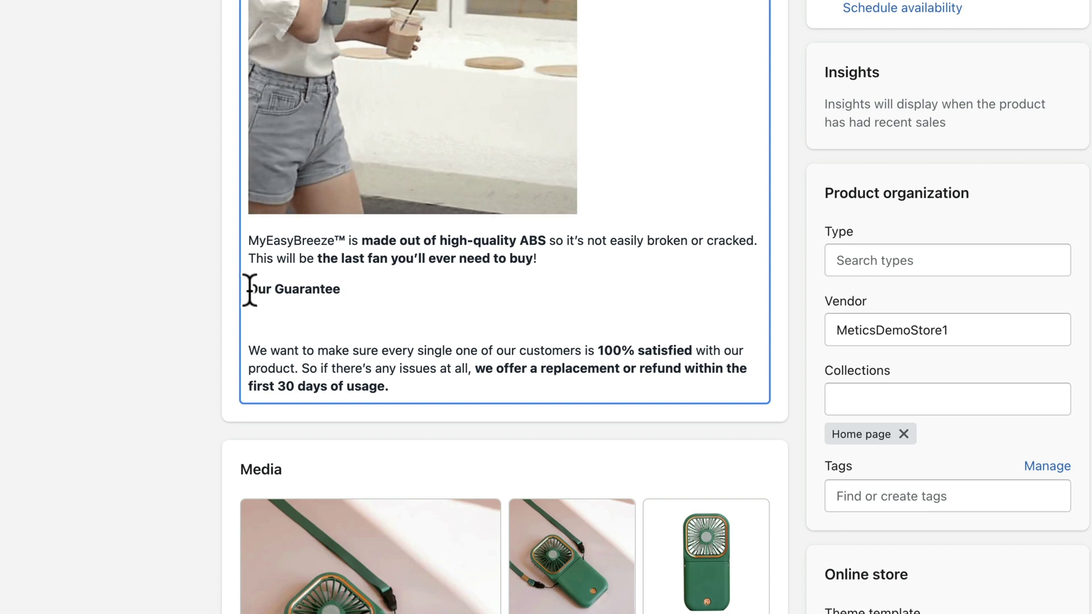
Check the Our Guarantee section of the description and view the 100% MONEY-BACK banner in the Canva design.
{"action": "left_click_drag", "start_coordinate": [249, 290], "coordinate": [409, 383]}
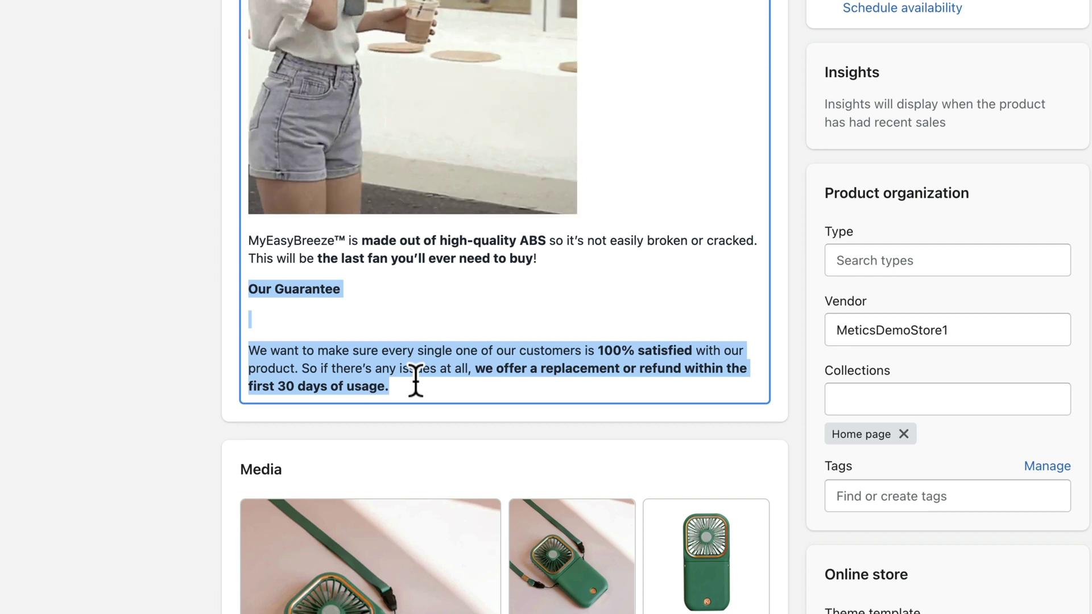
{"action": "left_click", "coordinate": [416, 381]}
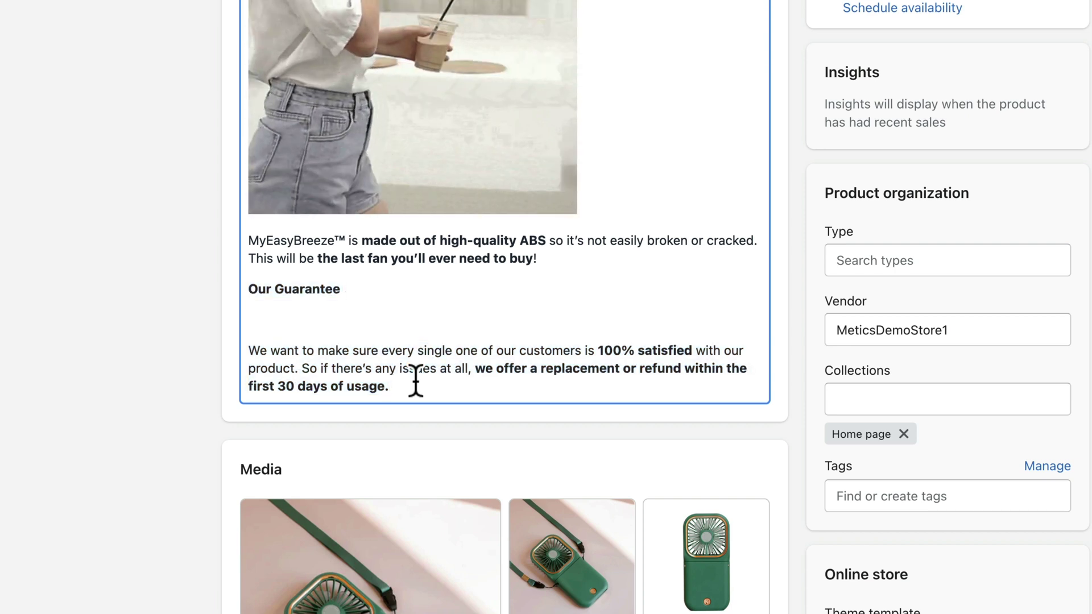
{"action": "left_click", "coordinate": [340, 320]}
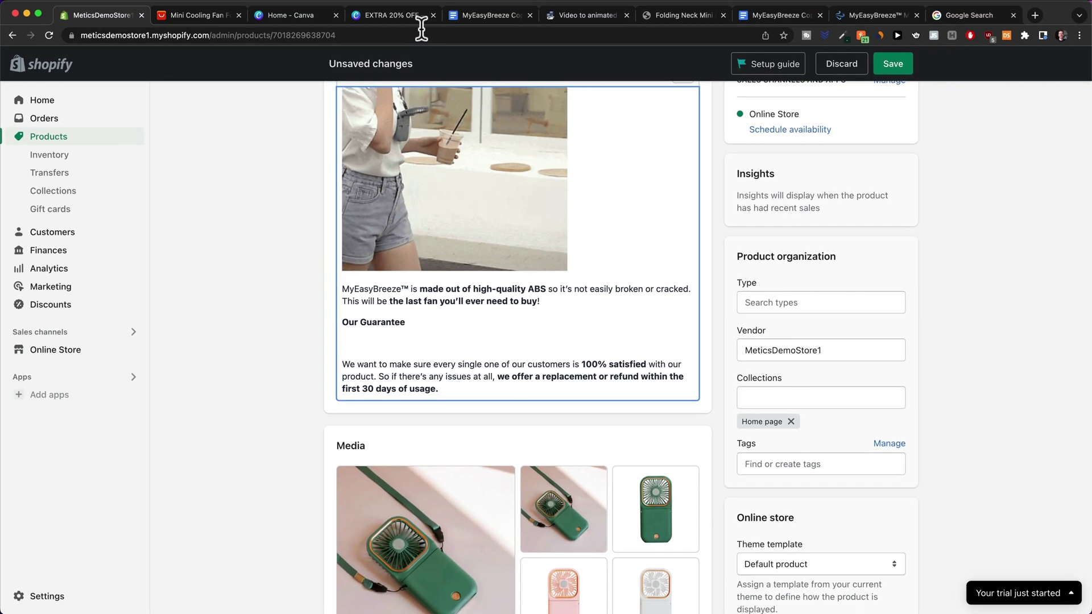
{"action": "left_click", "coordinate": [391, 16]}
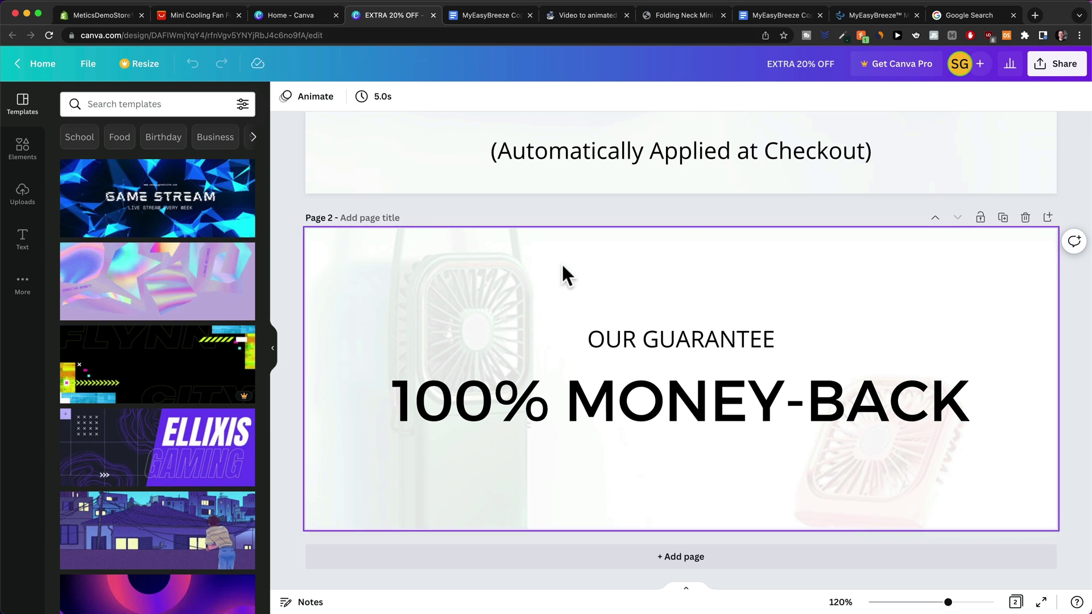
{"action": "scroll", "coordinate": [737, 302], "scroll_direction": "down", "scroll_amount": 3}
{"action": "scroll", "coordinate": [737, 303], "scroll_direction": "down", "scroll_amount": 3}
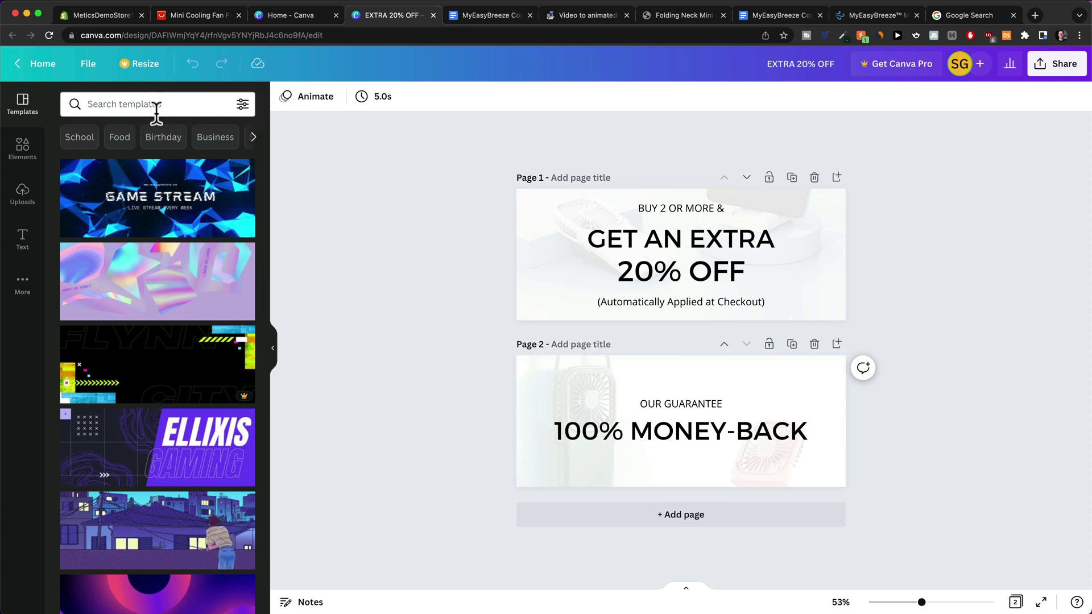
Return to Shopify, add an empty line above the description's first headline, and check the 20% OFF banner in Canva.
{"action": "left_click", "coordinate": [125, 18]}
{"action": "scroll", "coordinate": [514, 464], "scroll_direction": "up", "scroll_amount": 15}
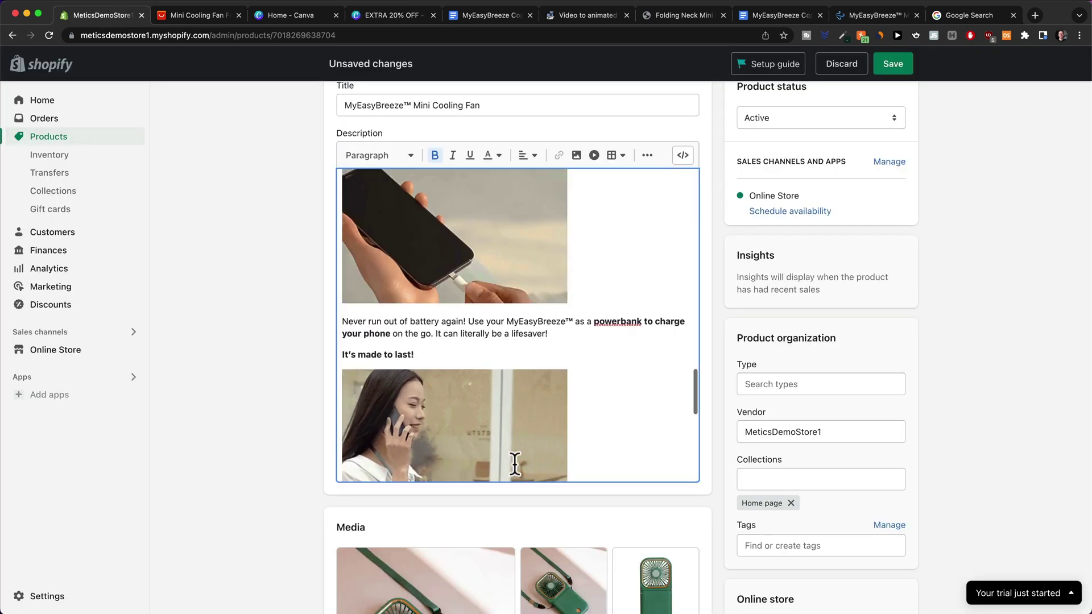
{"action": "scroll", "coordinate": [514, 463], "scroll_direction": "up", "scroll_amount": 10}
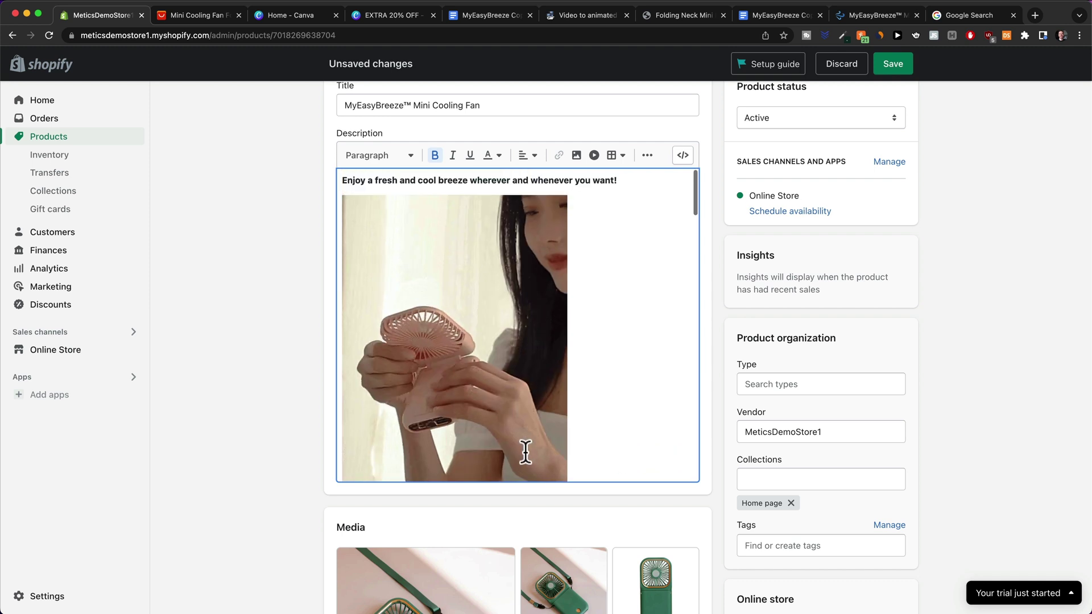
{"action": "left_click", "coordinate": [473, 210]}
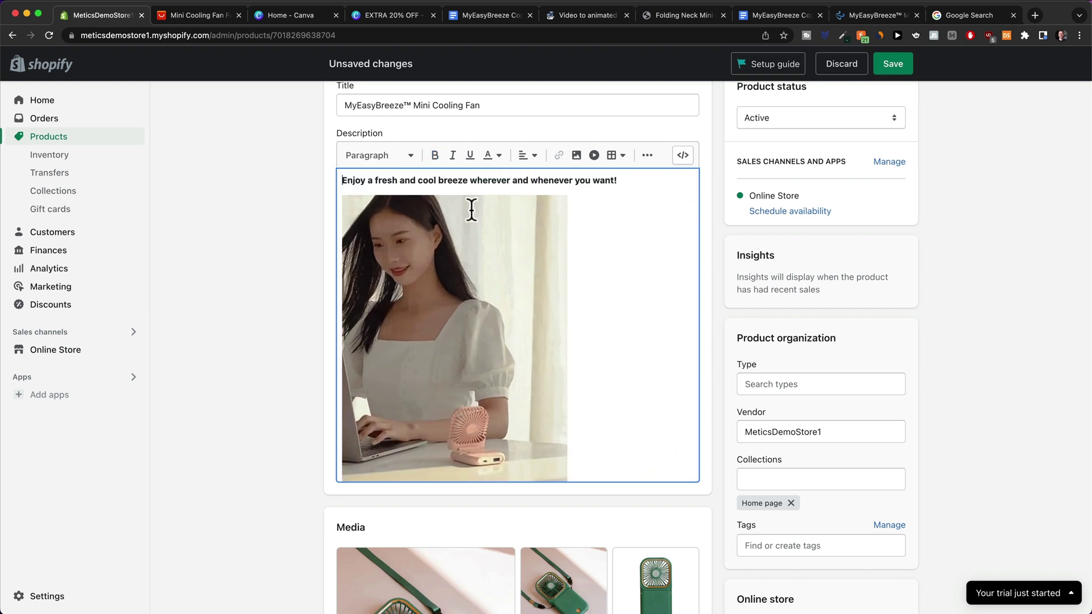
{"action": "key", "text": "Return"}
{"action": "key", "text": "Return"}
{"action": "key", "text": "Up"}
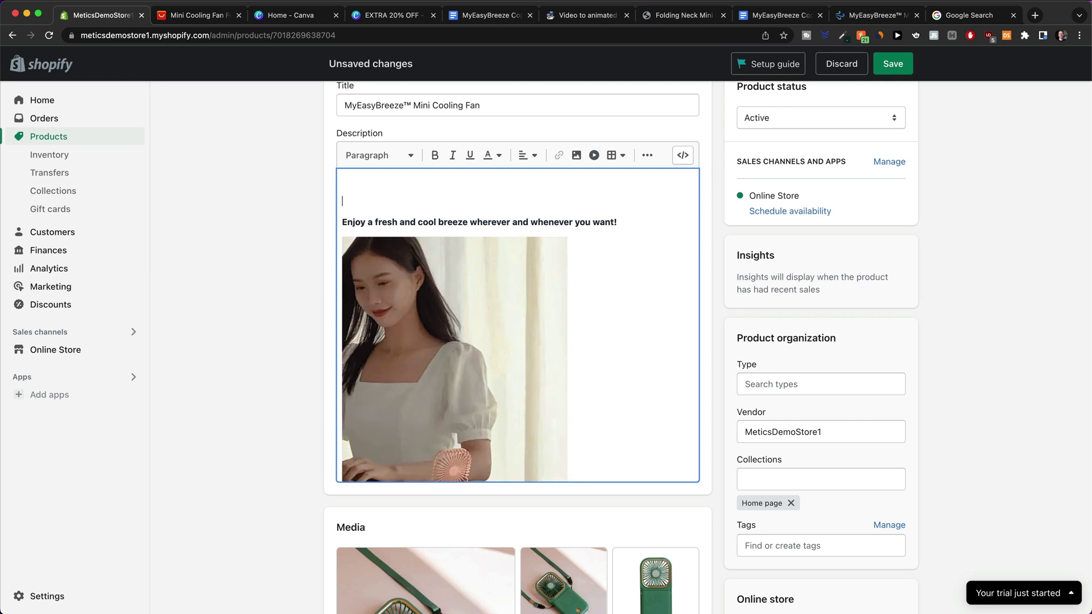
{"action": "key", "text": "BackSpace"}
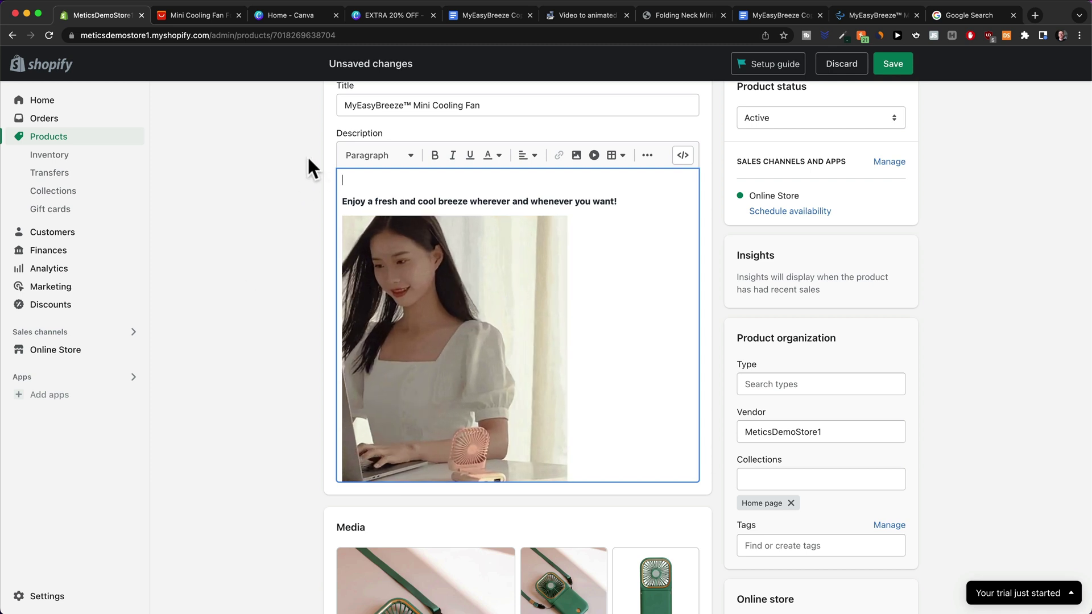
{"action": "left_click", "coordinate": [372, 14]}
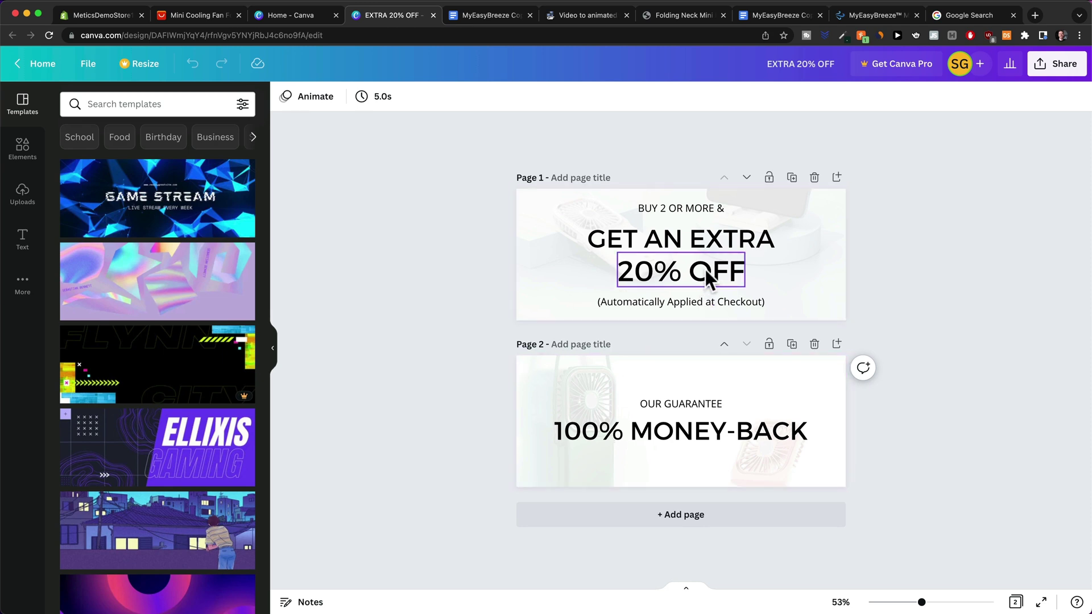
{"action": "scroll", "coordinate": [705, 269], "scroll_direction": "up", "scroll_amount": 5}
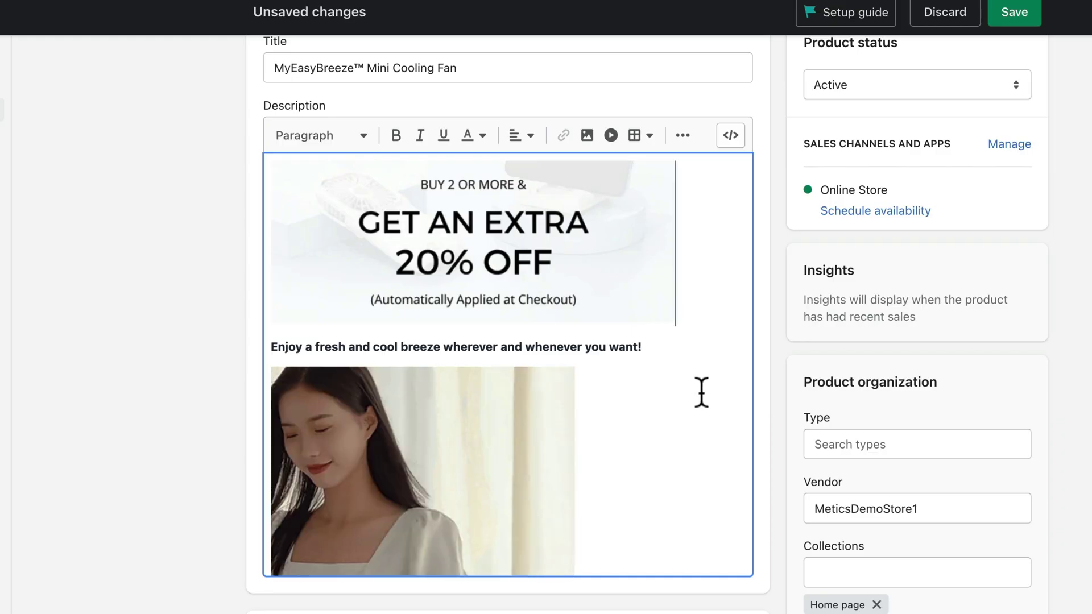
Centre the 20% OFF banner and the GIF below the first headline in the product description.
{"action": "left_click", "coordinate": [504, 235]}
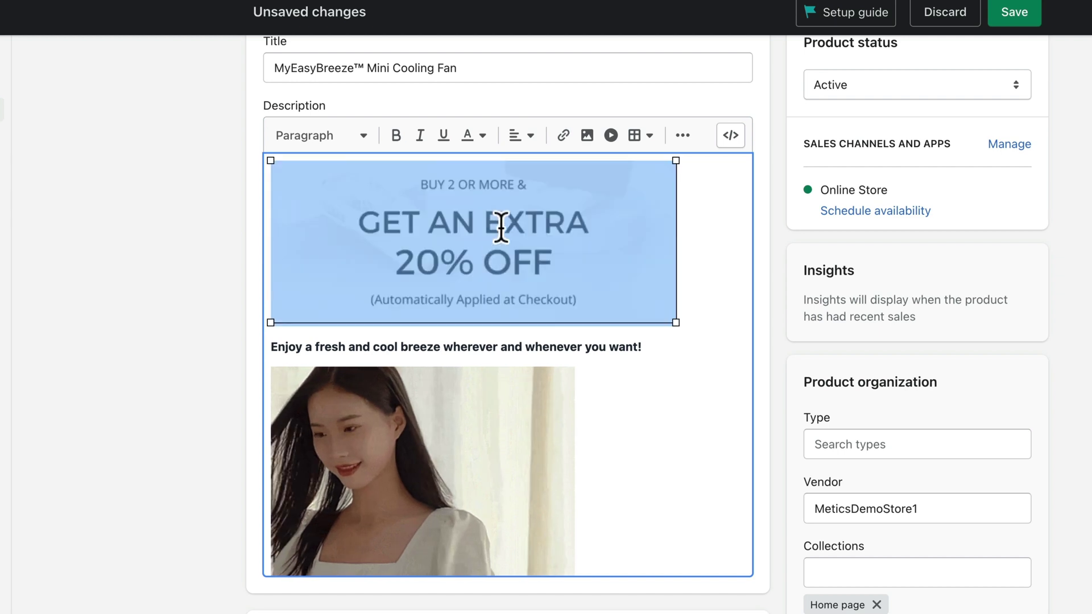
{"action": "left_click", "coordinate": [521, 137]}
{"action": "left_click", "coordinate": [522, 191]}
{"action": "left_click", "coordinate": [572, 373]}
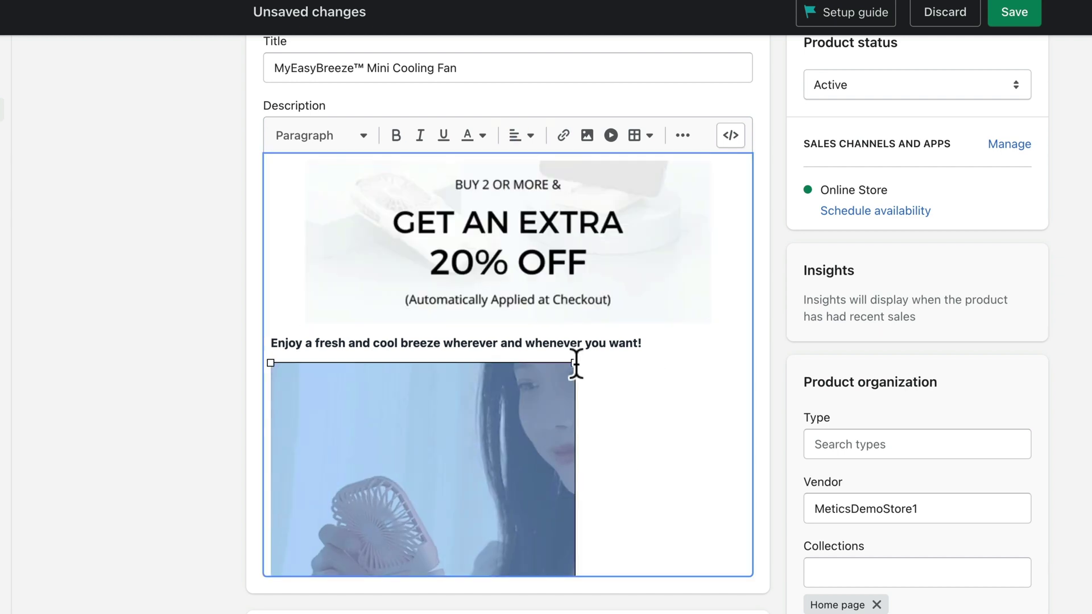
{"action": "left_click", "coordinate": [522, 136]}
{"action": "left_click", "coordinate": [522, 189]}
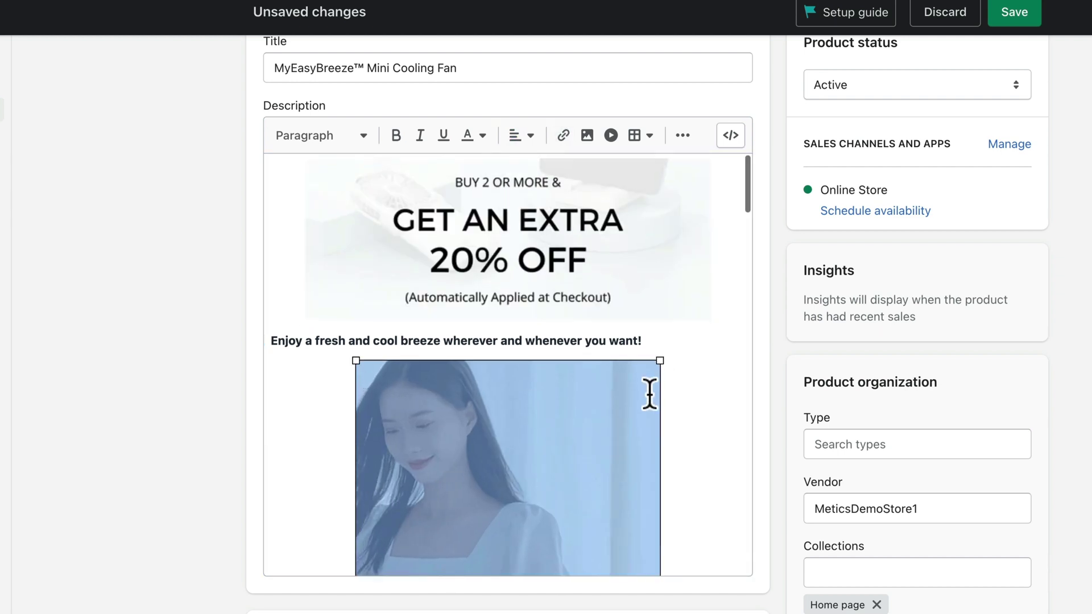
Format the headline "Enjoy a fresh and cool breeze wherever and whenever you want!" as Heading 3 and centre it.
{"action": "scroll", "coordinate": [288, 205], "scroll_direction": "down", "scroll_amount": 2}
{"action": "left_click", "coordinate": [285, 250]}
{"action": "left_click_drag", "start_coordinate": [271, 251], "coordinate": [650, 251]}
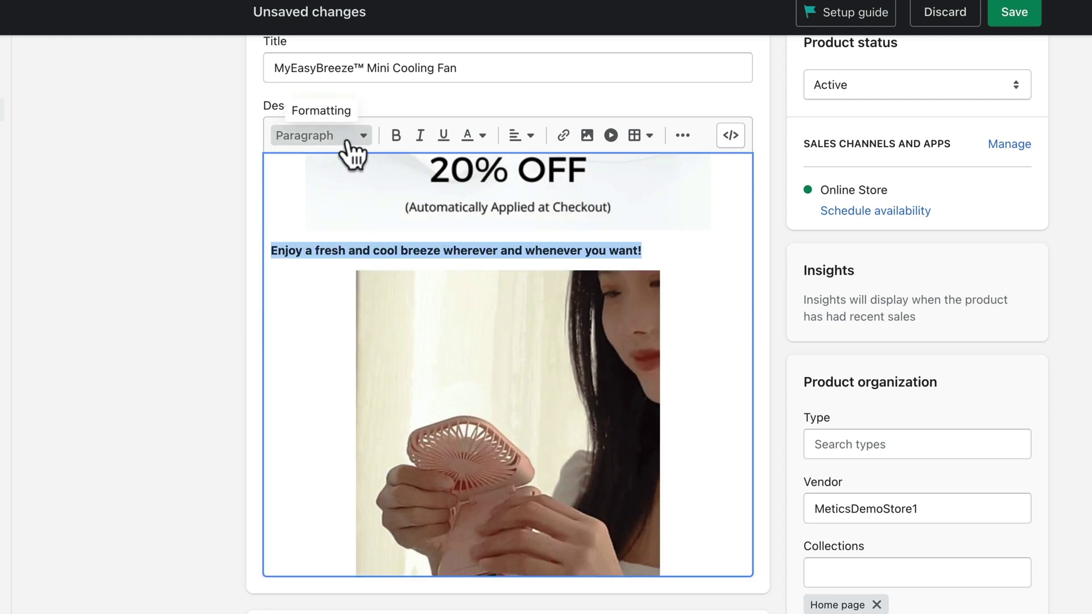
{"action": "left_click", "coordinate": [352, 140]}
{"action": "left_click", "coordinate": [330, 294]}
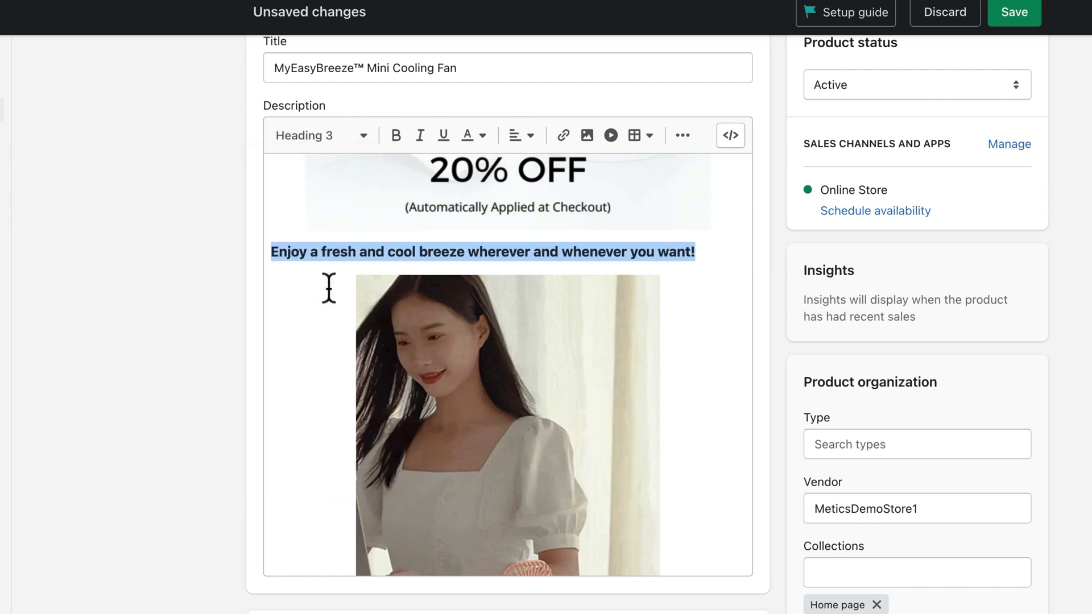
{"action": "left_click", "coordinate": [661, 251]}
{"action": "left_click_drag", "start_coordinate": [707, 250], "coordinate": [280, 253]}
{"action": "left_click", "coordinate": [511, 142]}
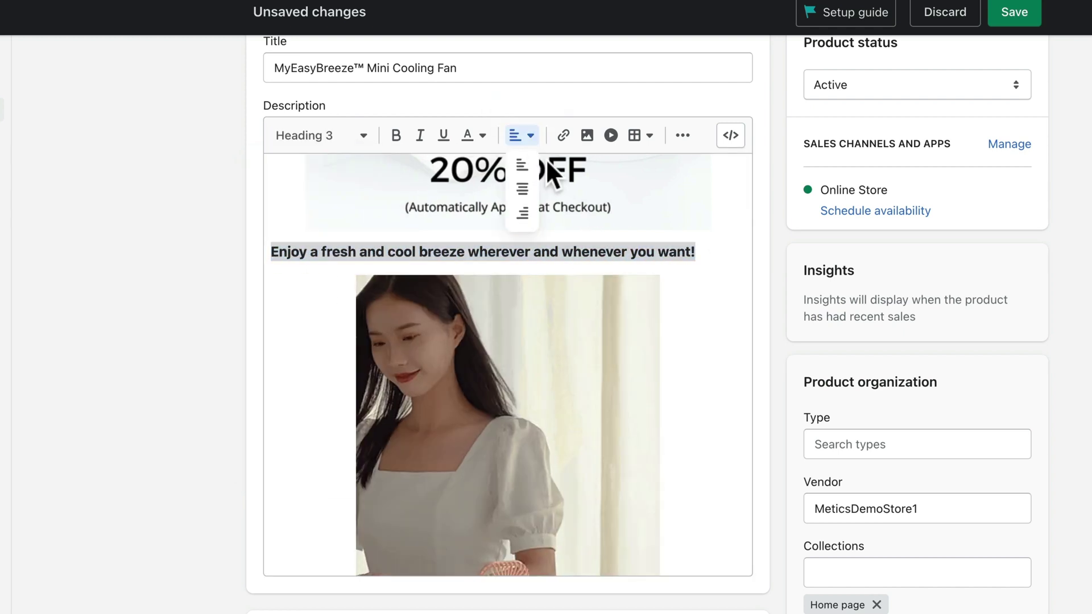
{"action": "left_click", "coordinate": [544, 193]}
Centre the headline "MyEasyBreeze™ is always with you, ready to blow!" in the description.
{"action": "scroll", "coordinate": [676, 270], "scroll_direction": "down", "scroll_amount": 7}
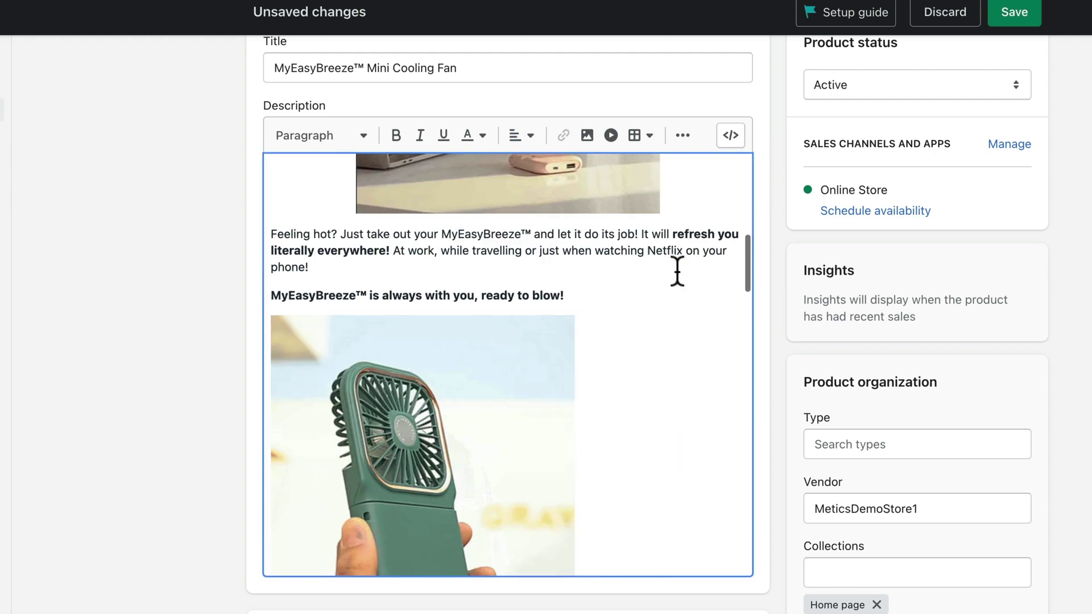
{"action": "scroll", "coordinate": [534, 250], "scroll_direction": "up", "scroll_amount": 2}
{"action": "left_click_drag", "start_coordinate": [580, 343], "coordinate": [268, 348]}
{"action": "left_click", "coordinate": [516, 135]}
{"action": "left_click", "coordinate": [519, 187]}
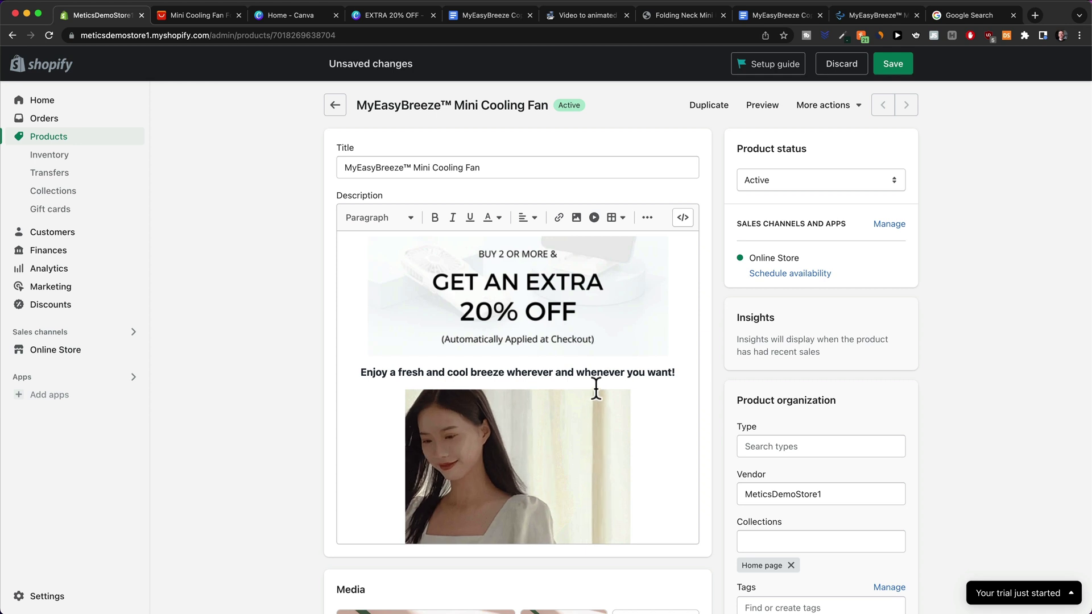
Review the formatted description from the banner down to the "It's made to last!" section and save the product.
{"action": "scroll", "coordinate": [596, 389], "scroll_direction": "down", "scroll_amount": 3}
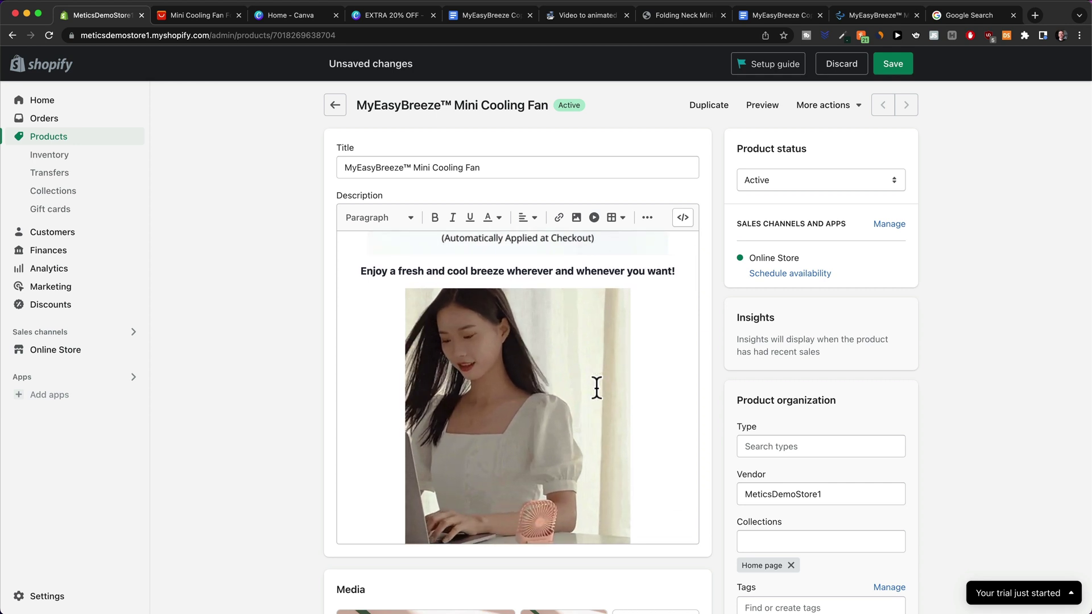
{"action": "scroll", "coordinate": [596, 389], "scroll_direction": "down", "scroll_amount": 10}
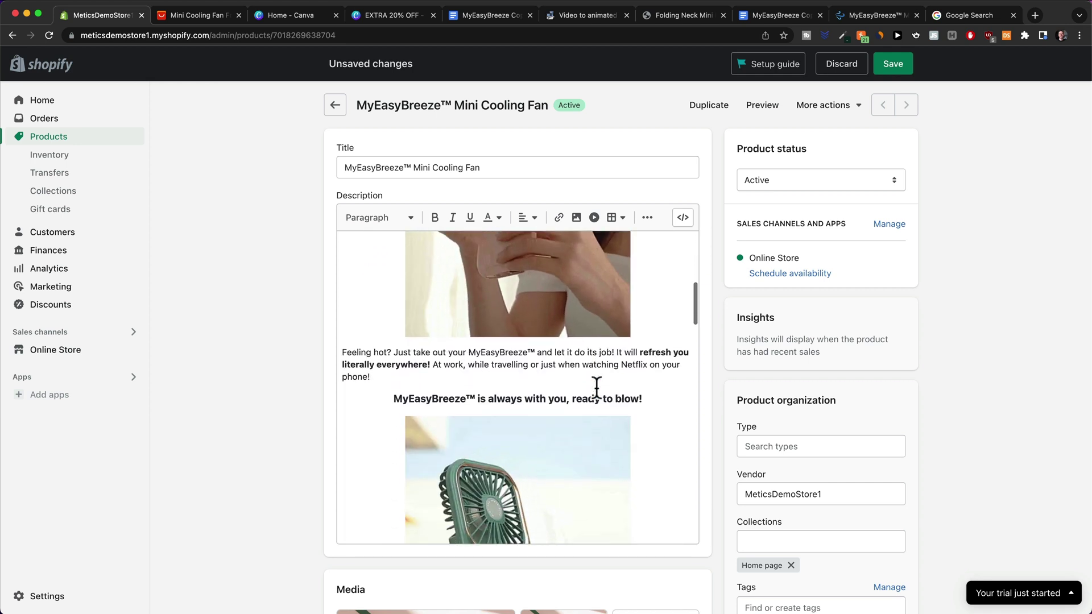
{"action": "scroll", "coordinate": [600, 389], "scroll_direction": "down", "scroll_amount": 5}
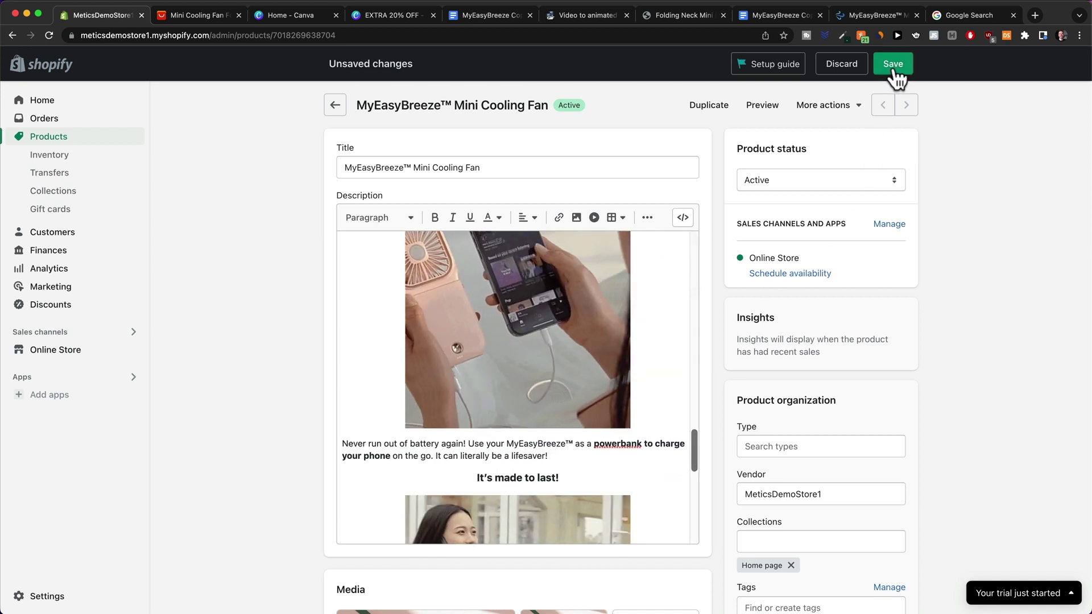
{"action": "left_click", "coordinate": [893, 64]}
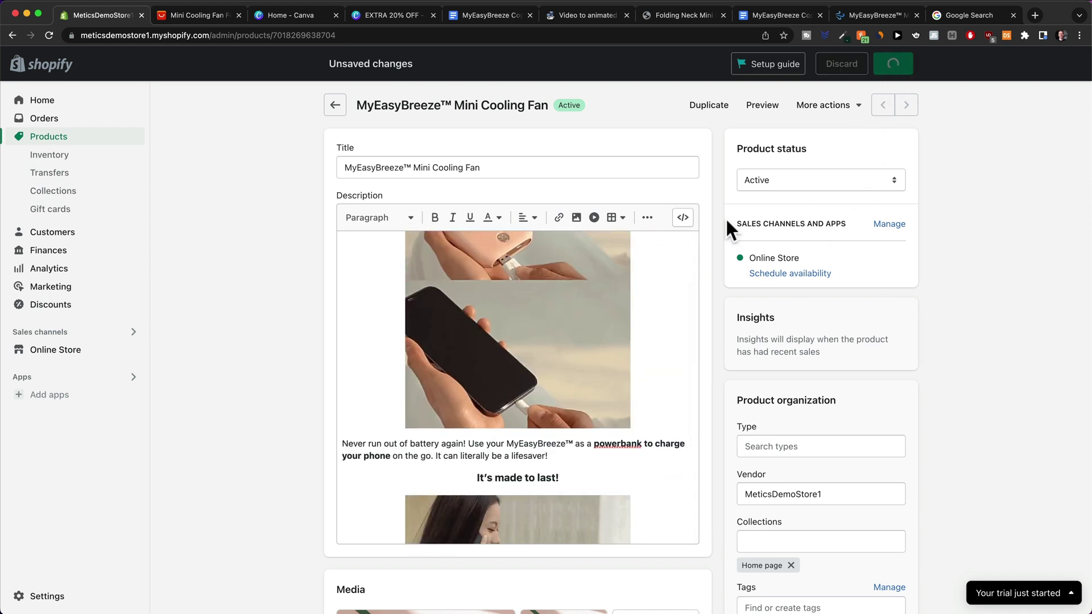
{"action": "scroll", "coordinate": [279, 336], "scroll_direction": "down", "scroll_amount": 2}
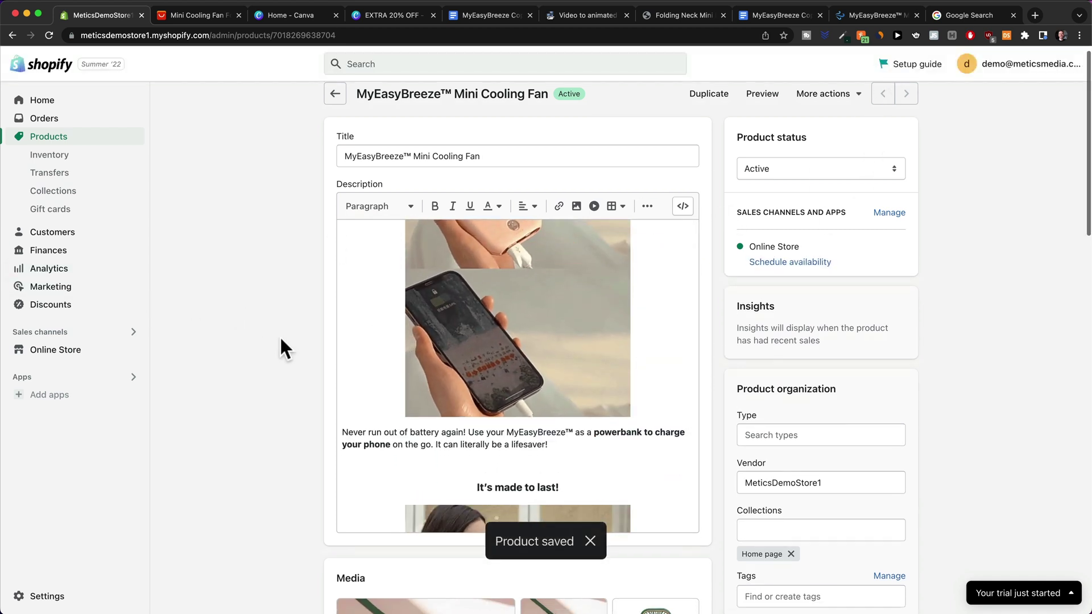
Examine the product's media images in Shopify and the supplier's photos on the AliExpress listing, and return to Shopify.
{"action": "scroll", "coordinate": [279, 335], "scroll_direction": "down", "scroll_amount": 5}
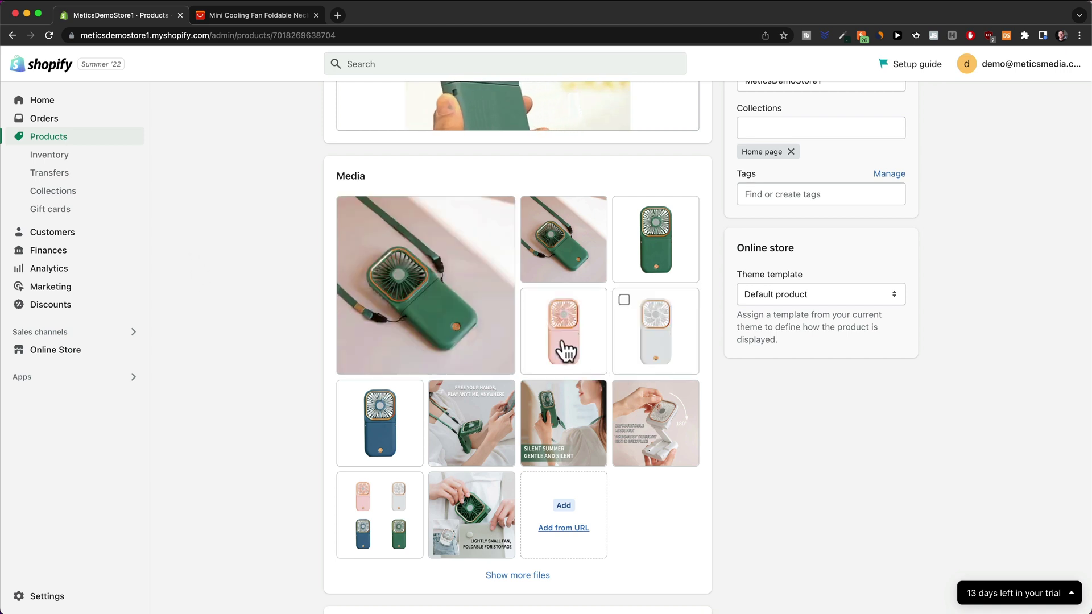
{"action": "left_click", "coordinate": [243, 19]}
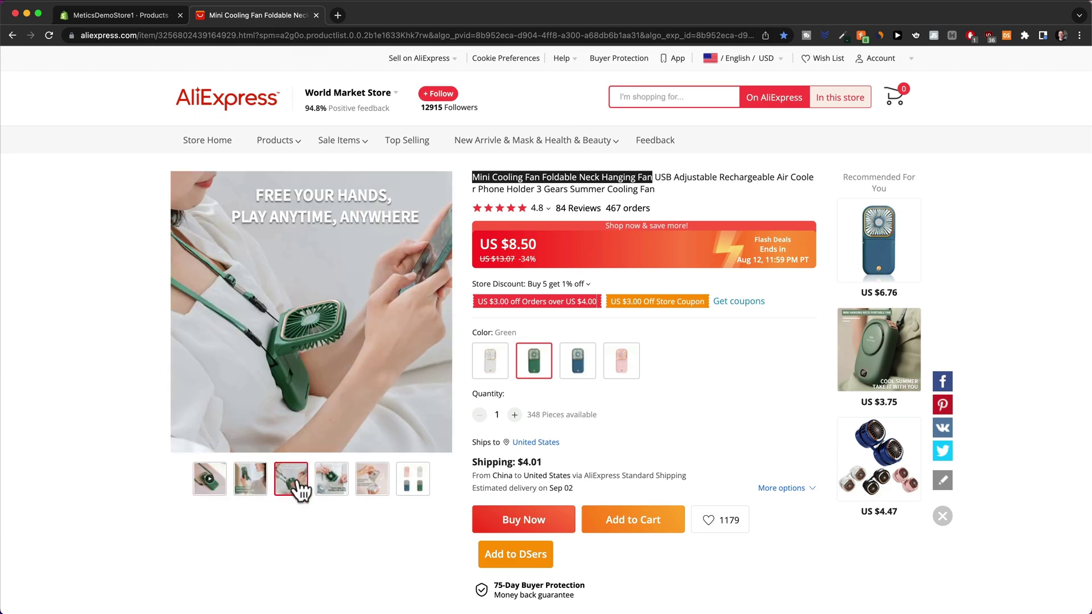
{"action": "scroll", "coordinate": [565, 451], "scroll_direction": "down", "scroll_amount": 15}
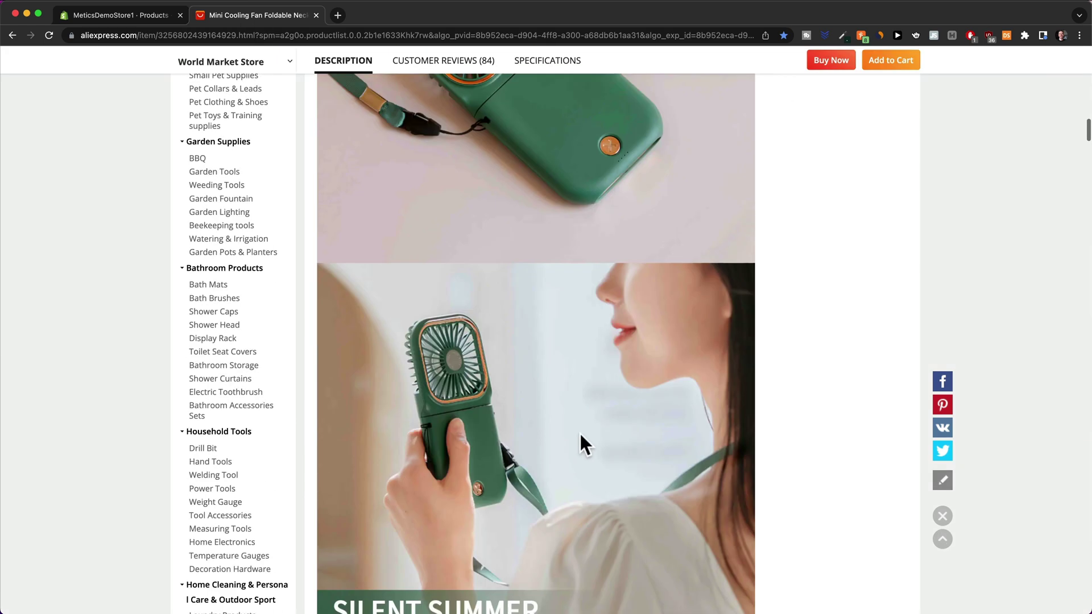
{"action": "scroll", "coordinate": [585, 443], "scroll_direction": "down", "scroll_amount": 10}
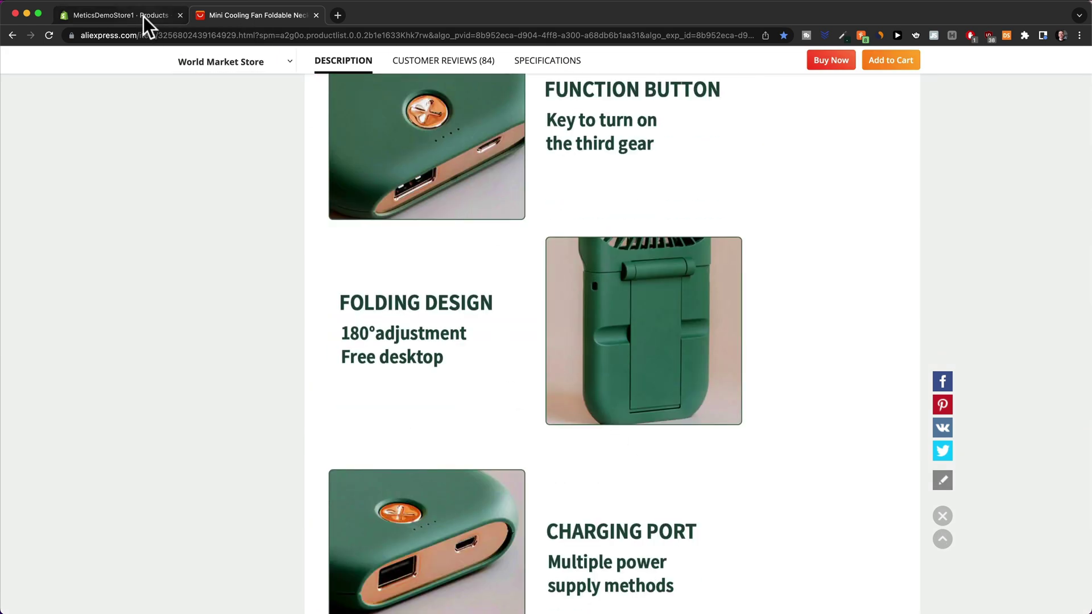
{"action": "scroll", "coordinate": [653, 429], "scroll_direction": "down", "scroll_amount": 13}
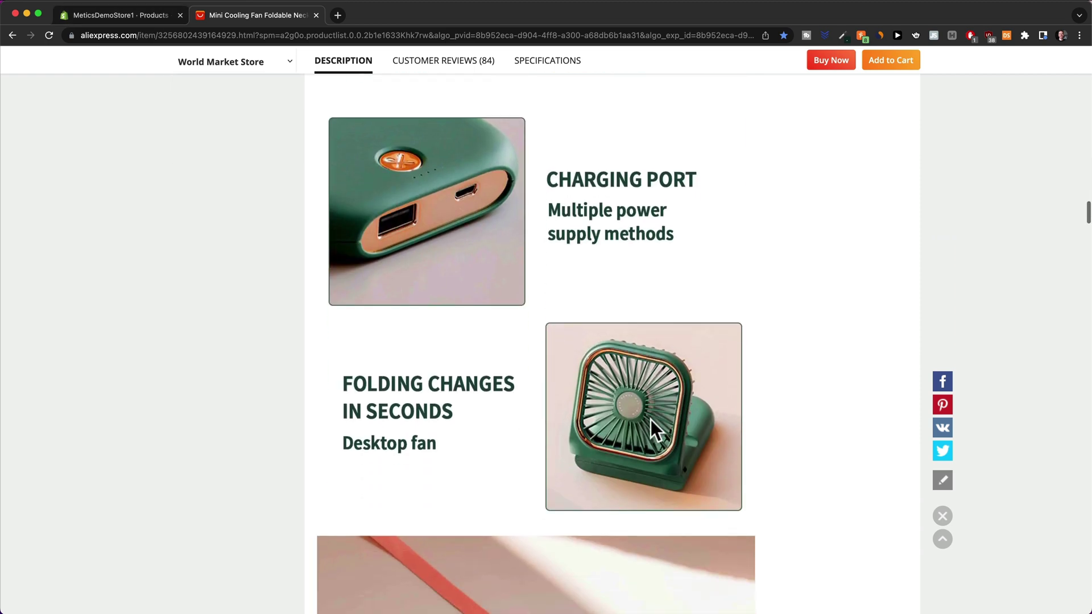
{"action": "scroll", "coordinate": [658, 433], "scroll_direction": "down", "scroll_amount": 8}
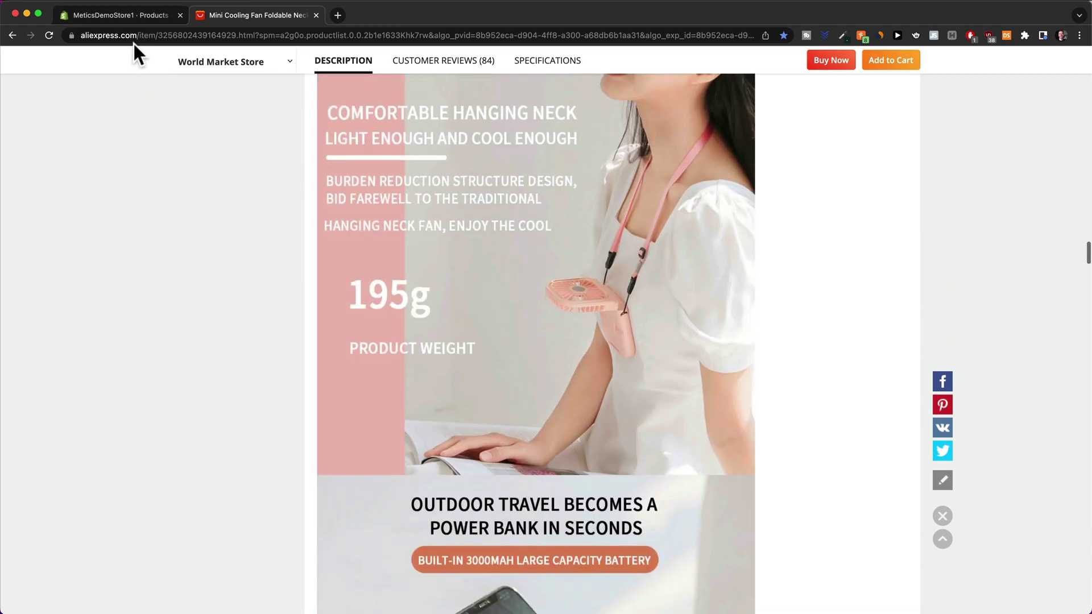
{"action": "left_click", "coordinate": [121, 18]}
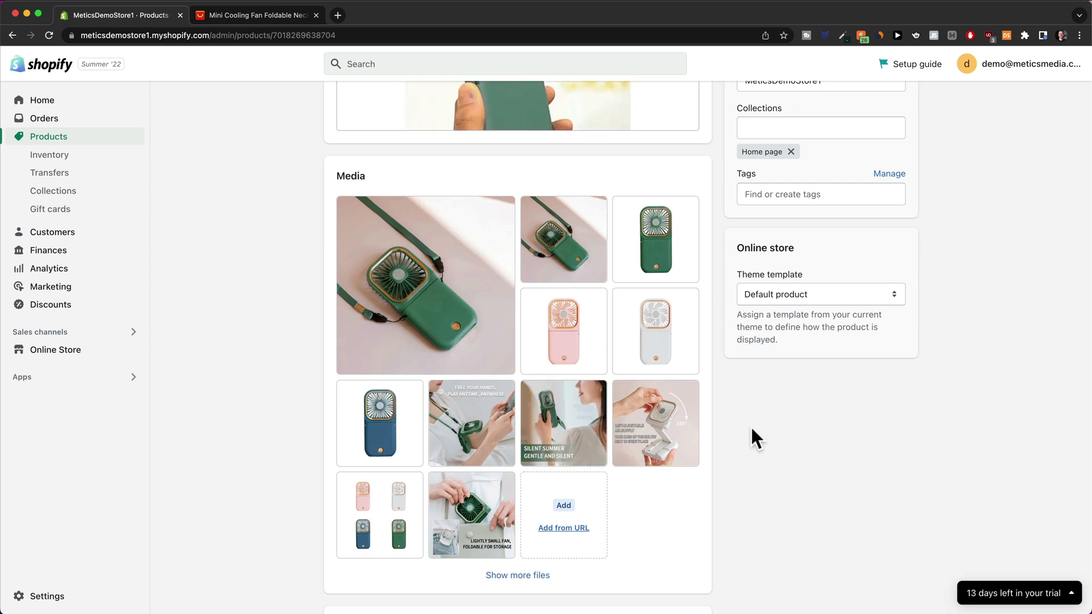
Open Google Images in a new tab and run a reverse image search with the photo of the green fan.
{"action": "left_click", "coordinate": [336, 14]}
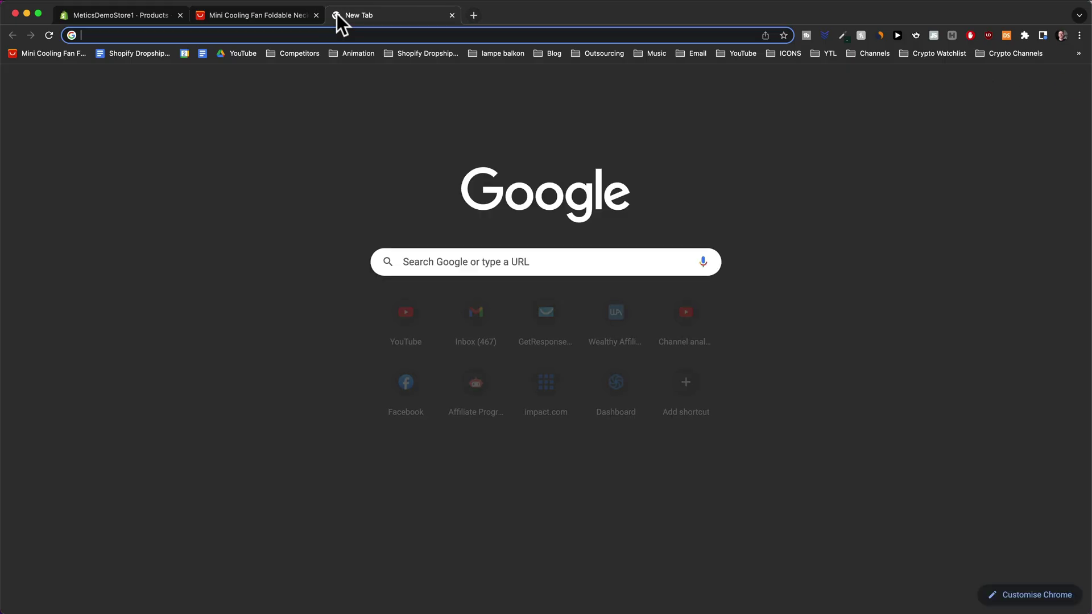
{"action": "type", "text": "google image"}
{"action": "key", "text": "Return"}
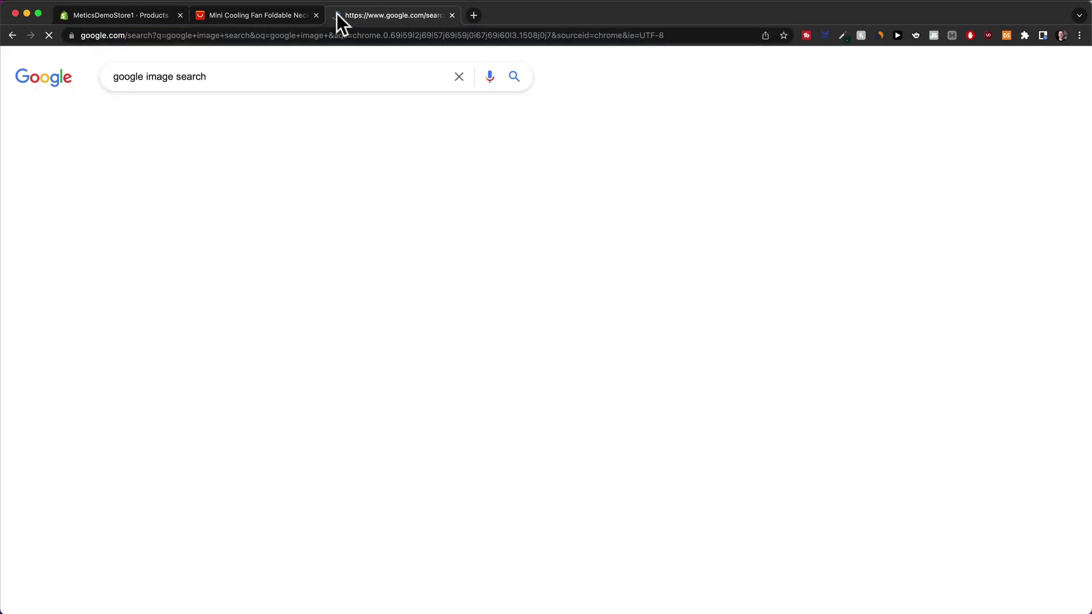
{"action": "left_click", "coordinate": [187, 196]}
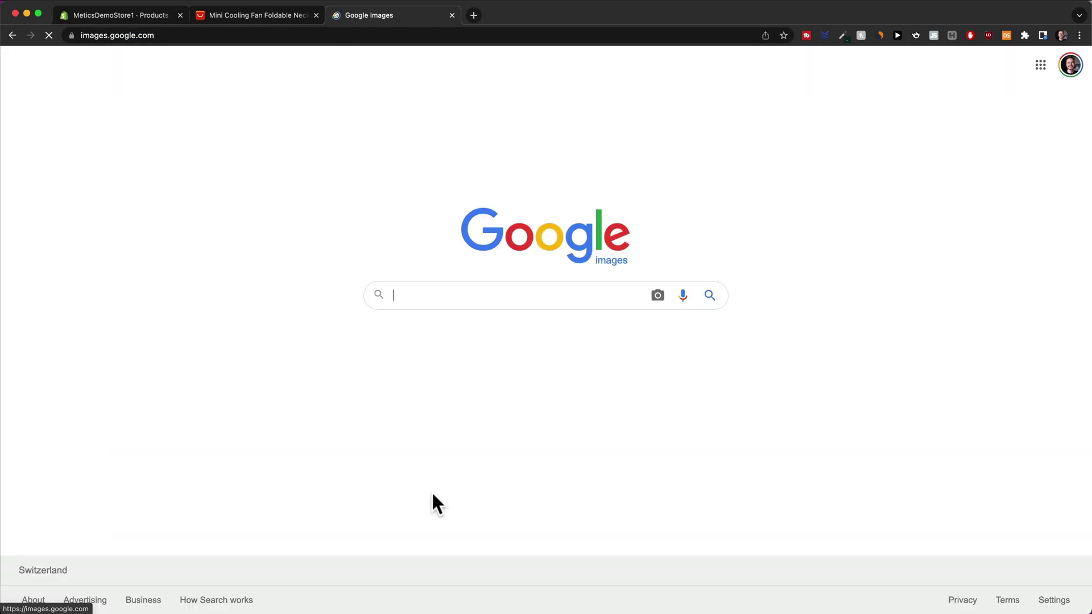
{"action": "left_click", "coordinate": [659, 297]}
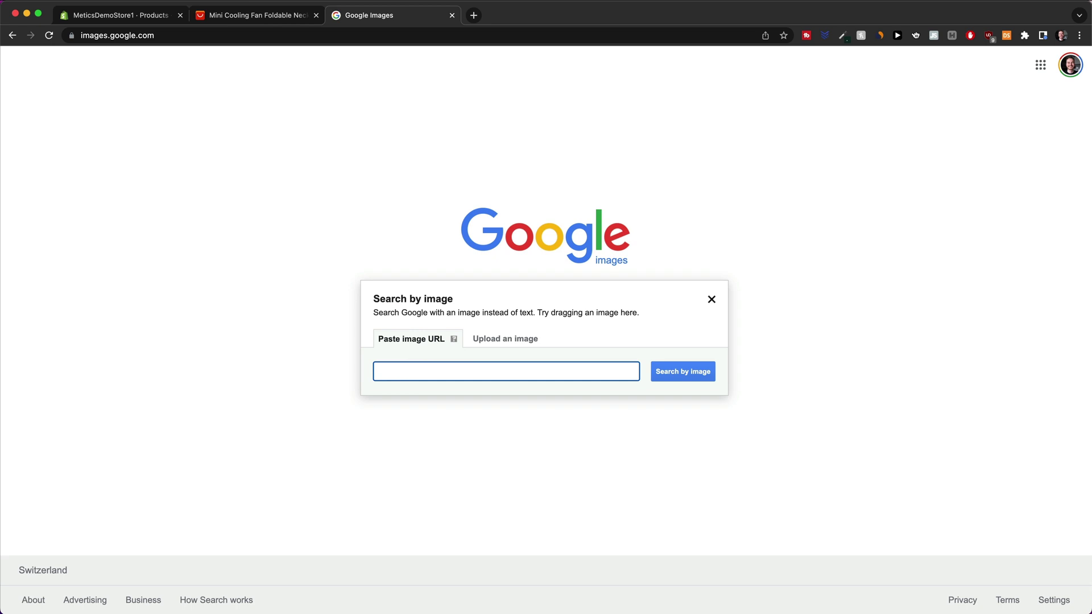
{"action": "left_click_drag", "start_coordinate": [797, 613], "coordinate": [525, 346]}
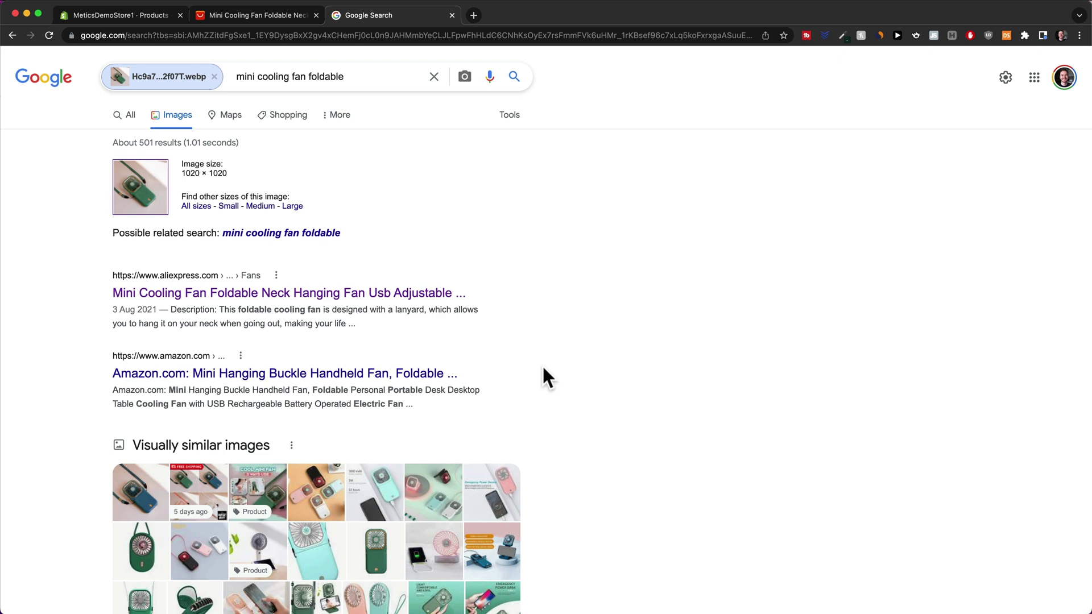
Examine the visually similar images of the mini cooling fan for alternative product photos.
{"action": "scroll", "coordinate": [541, 364], "scroll_direction": "down", "scroll_amount": 3}
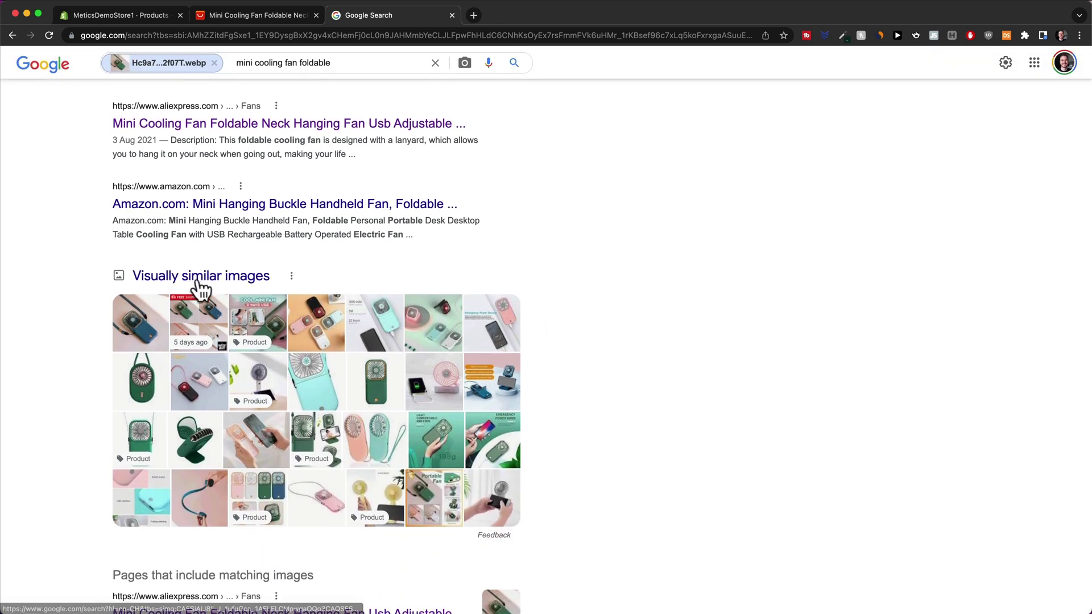
{"action": "left_click", "coordinate": [196, 277]}
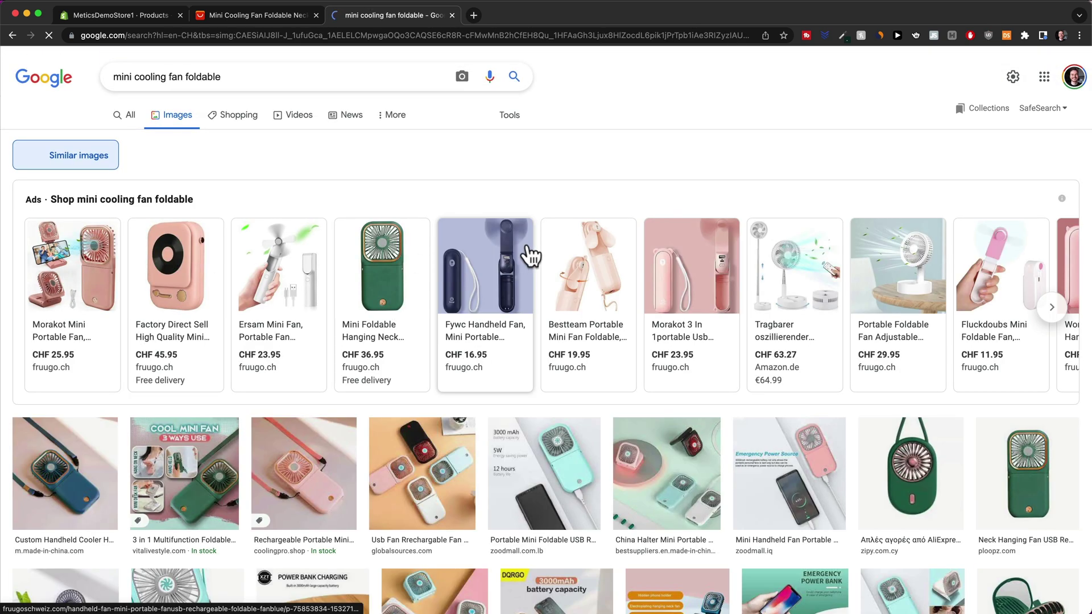
{"action": "scroll", "coordinate": [531, 256], "scroll_direction": "down", "scroll_amount": 5}
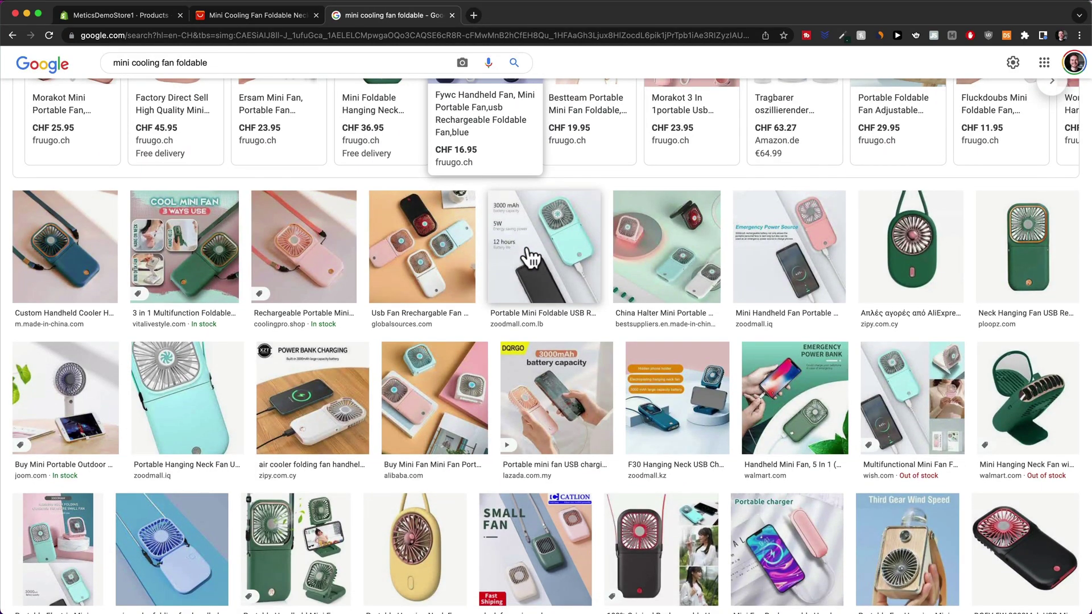
{"action": "scroll", "coordinate": [531, 259], "scroll_direction": "down", "scroll_amount": 2}
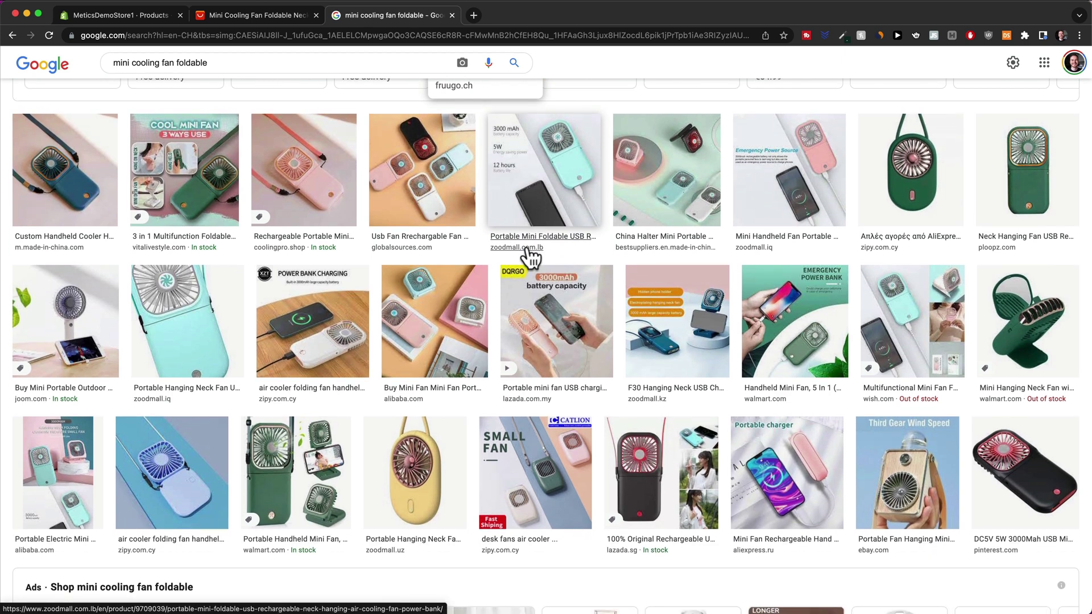
{"action": "scroll", "coordinate": [529, 256], "scroll_direction": "down", "scroll_amount": 3}
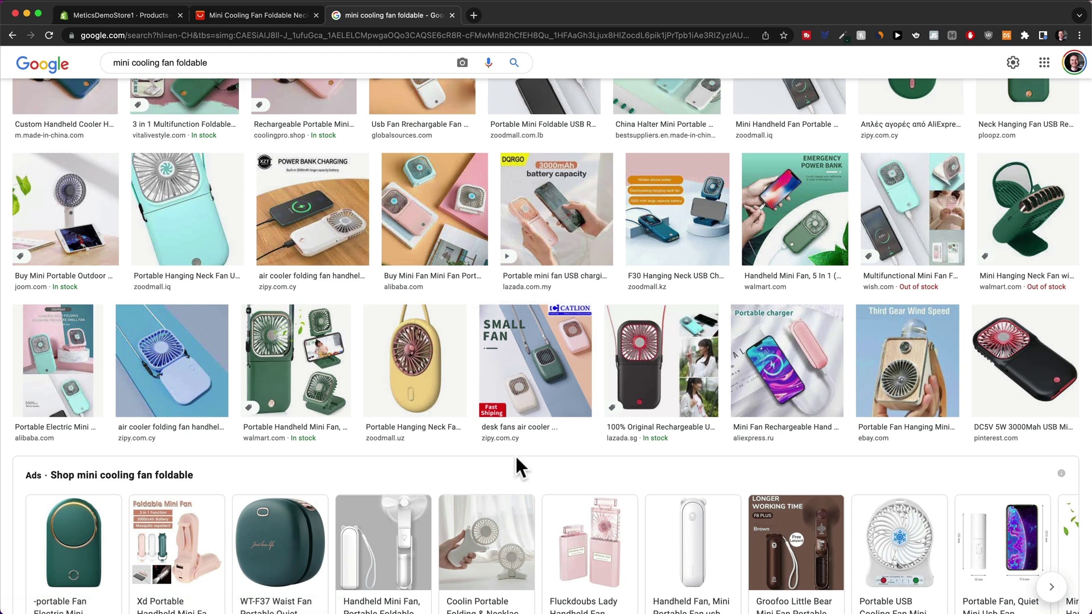
{"action": "scroll", "coordinate": [514, 454], "scroll_direction": "down", "scroll_amount": 5}
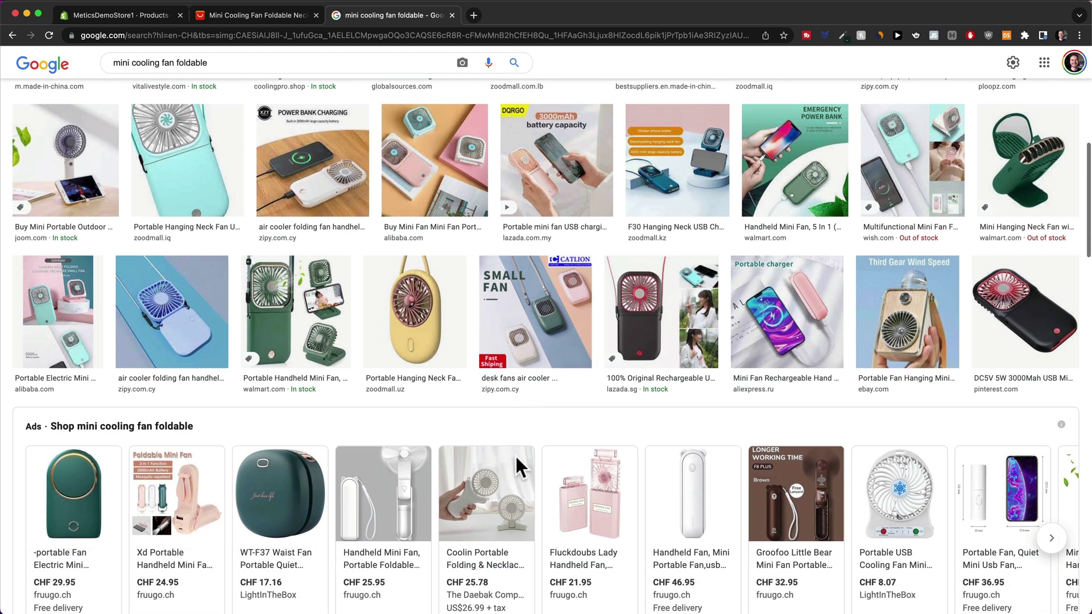
{"action": "scroll", "coordinate": [512, 461], "scroll_direction": "down", "scroll_amount": 5}
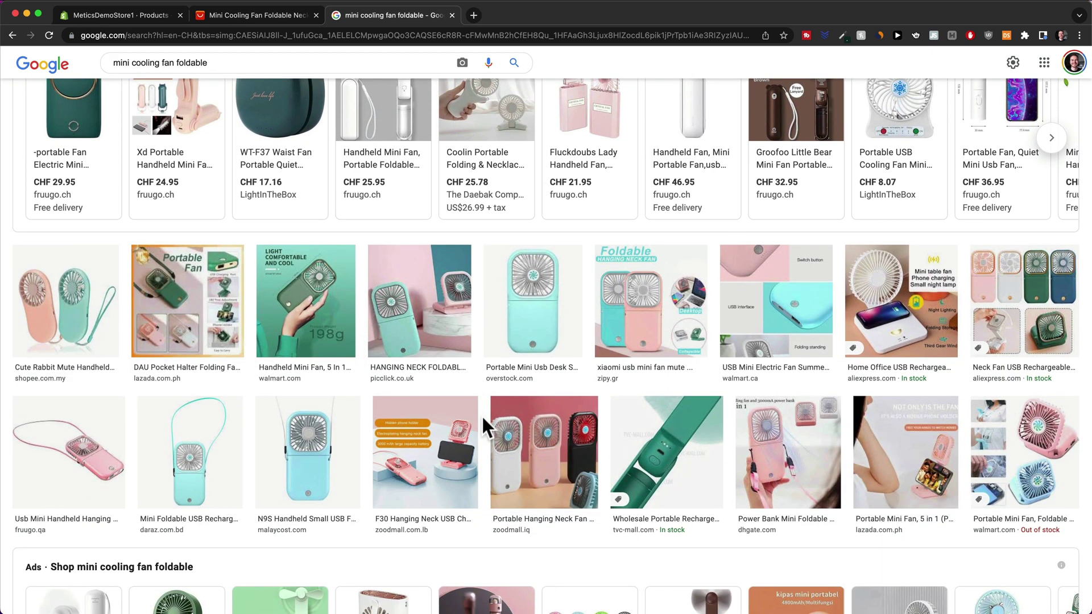
{"action": "scroll", "coordinate": [481, 415], "scroll_direction": "down", "scroll_amount": 7}
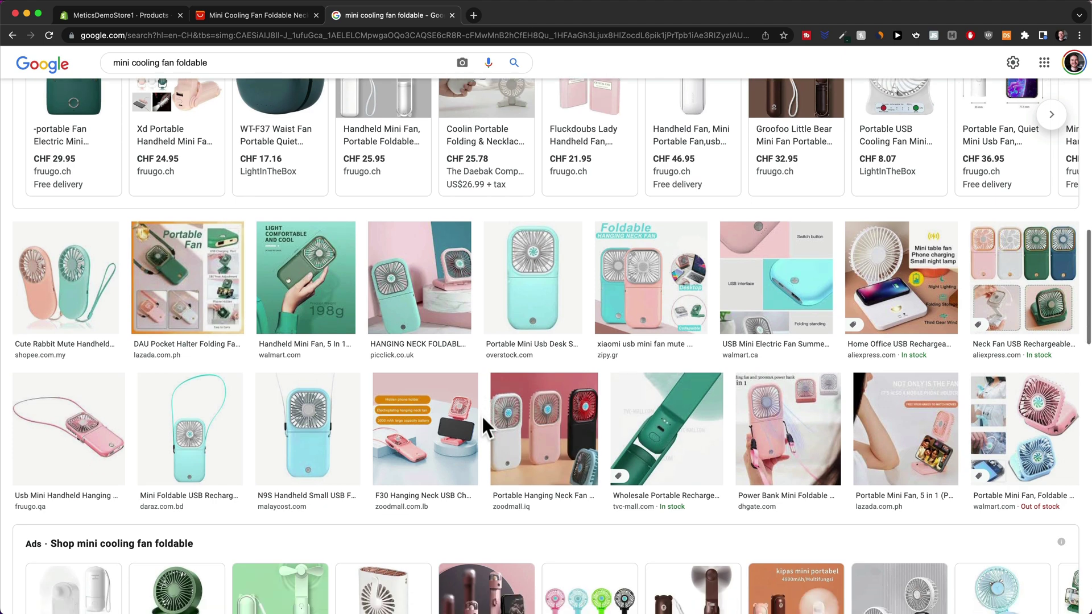
Compare the Shopify product's media with the supplier's AliExpress gallery and rearrange the media images in Shopify.
{"action": "key", "text": "super+1"}
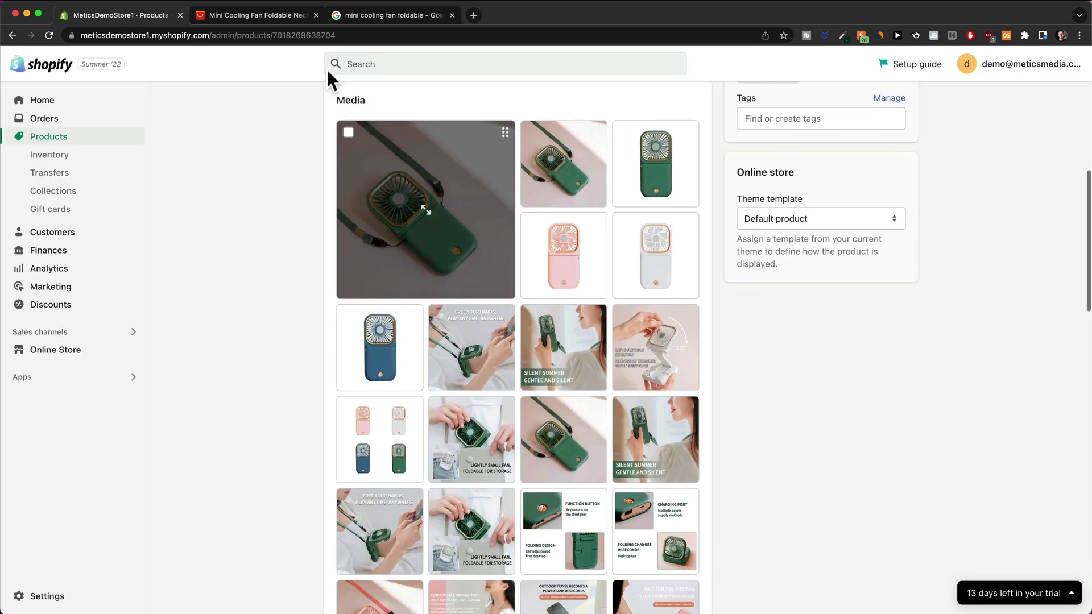
{"action": "left_click", "coordinate": [276, 18]}
{"action": "scroll", "coordinate": [398, 324], "scroll_direction": "up", "scroll_amount": 15}
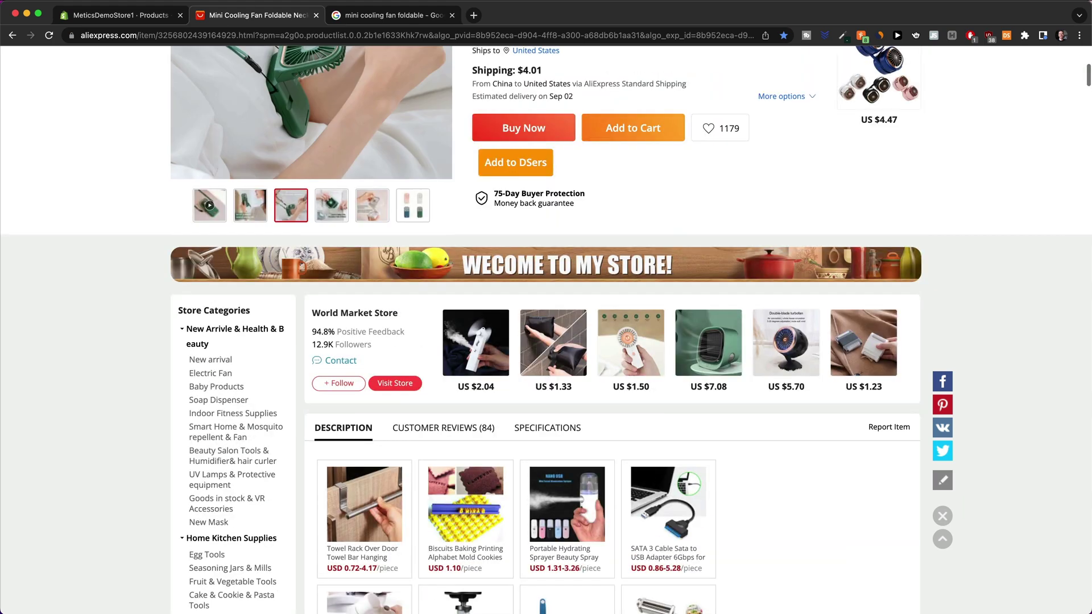
{"action": "left_click", "coordinate": [142, 16]}
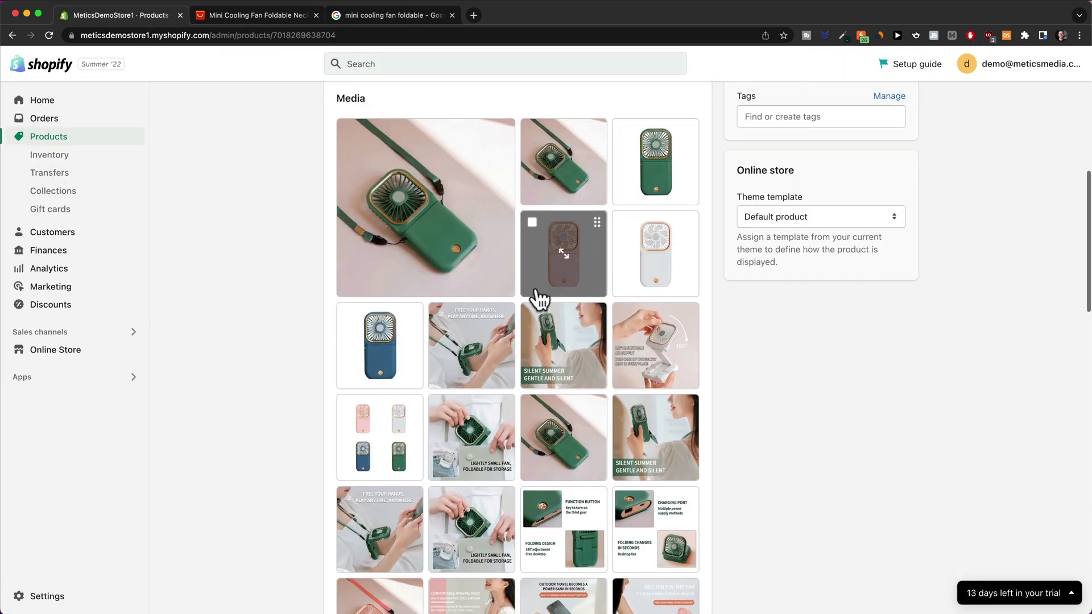
{"action": "left_click_drag", "start_coordinate": [540, 355], "coordinate": [478, 434]}
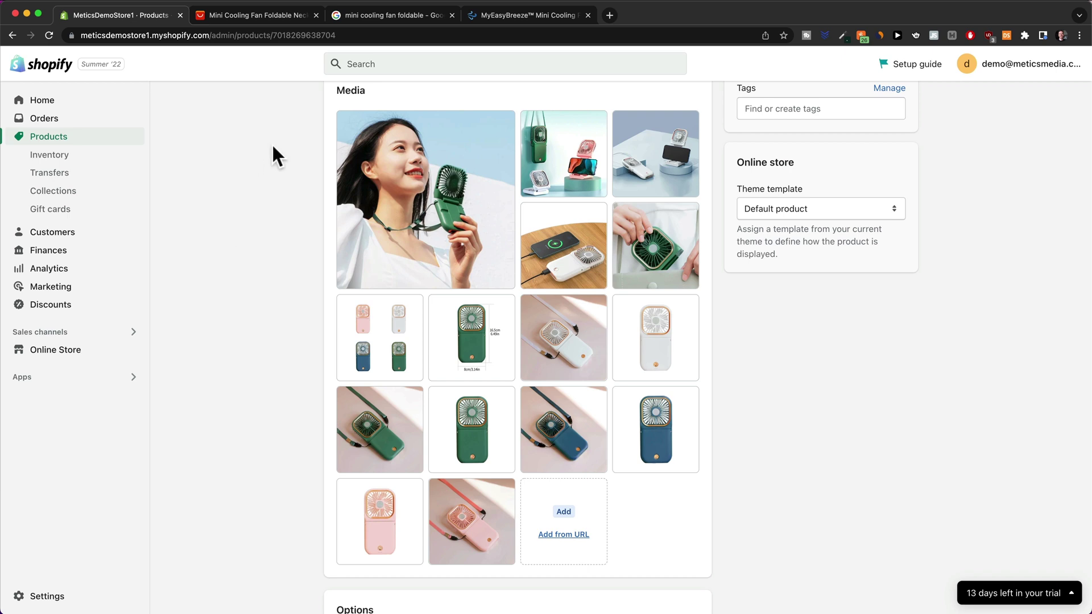
Examine the text-covered images in the AliExpress listing's description and return to the Shopify product.
{"action": "left_click", "coordinate": [282, 16]}
{"action": "scroll", "coordinate": [588, 332], "scroll_direction": "up", "scroll_amount": 8}
{"action": "scroll", "coordinate": [588, 332], "scroll_direction": "down", "scroll_amount": 8}
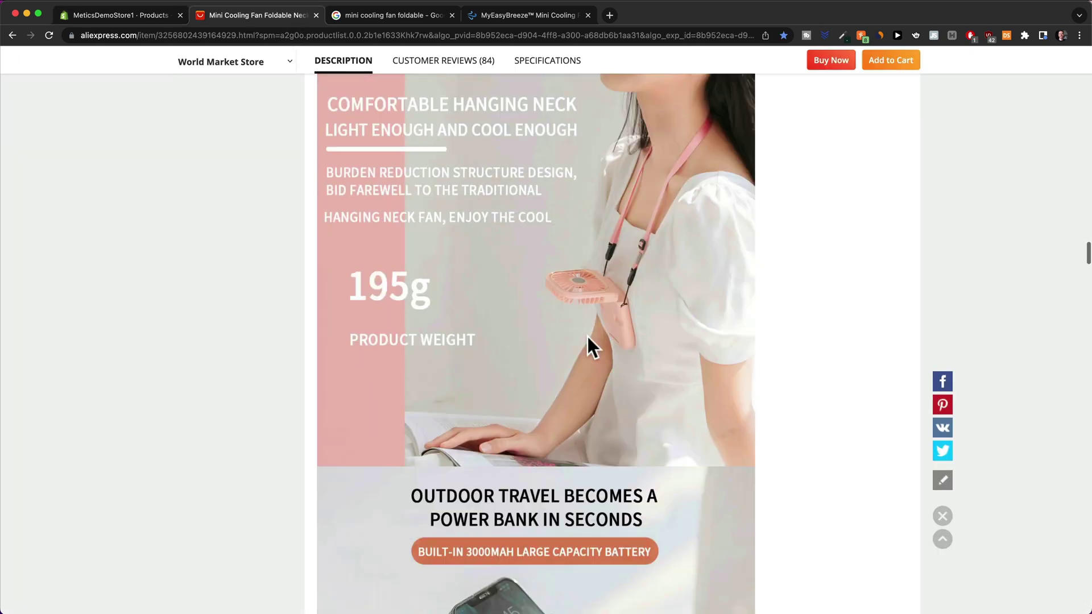
{"action": "scroll", "coordinate": [588, 336], "scroll_direction": "down", "scroll_amount": 12}
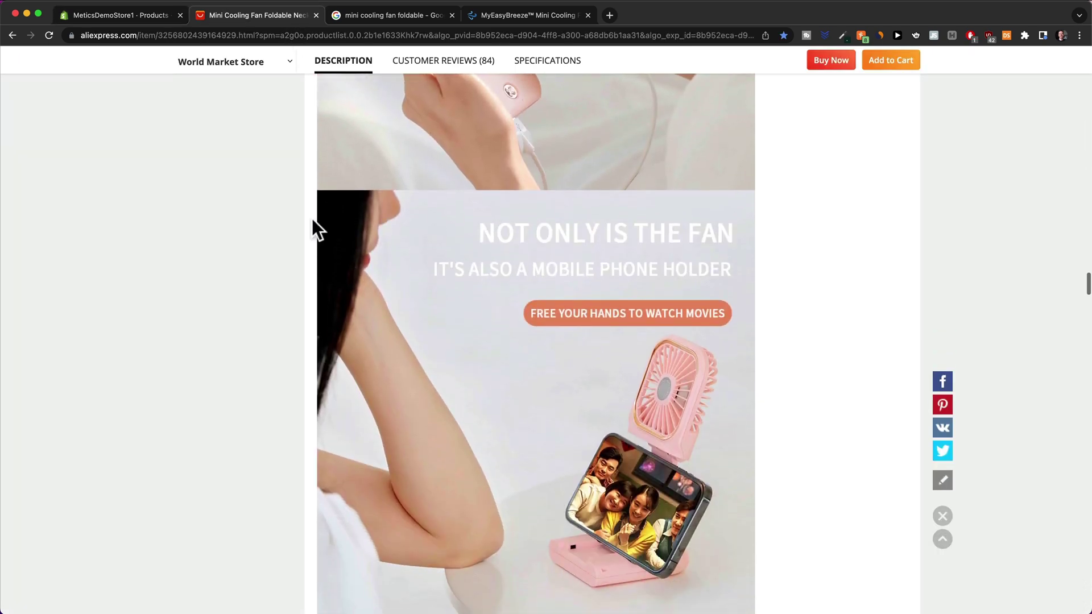
{"action": "left_click", "coordinate": [110, 18]}
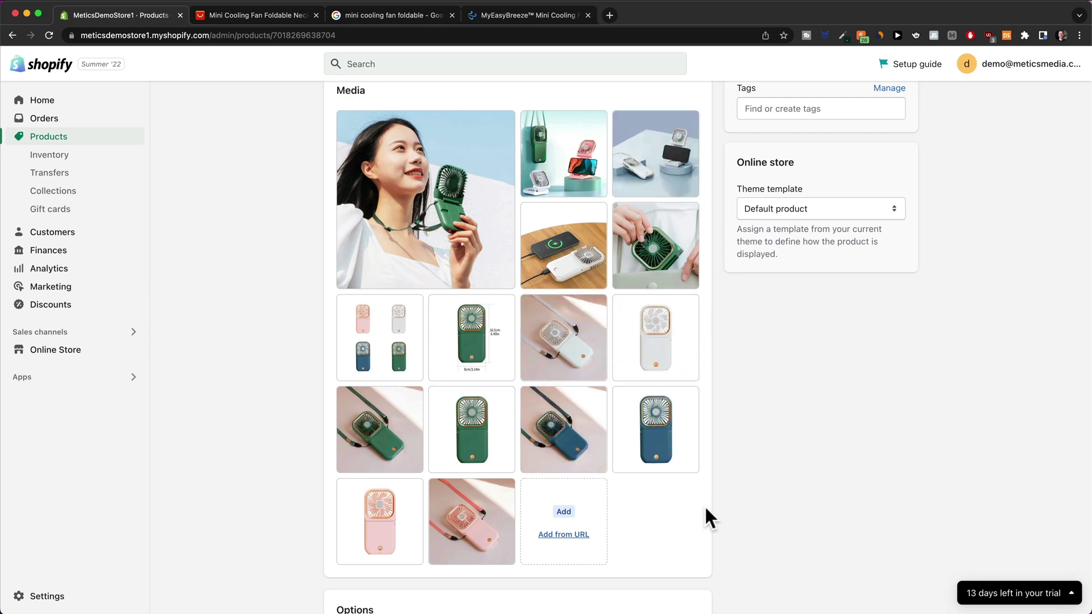
Delete the Ships From option from the product and review the Color option's values.
{"action": "scroll", "coordinate": [769, 461], "scroll_direction": "down", "scroll_amount": 5}
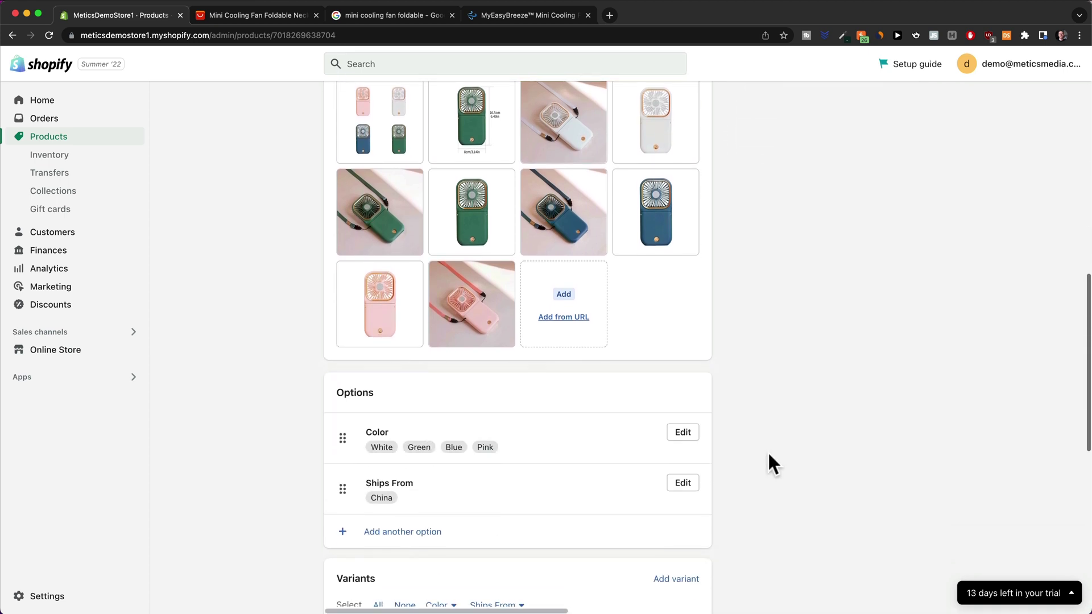
{"action": "scroll", "coordinate": [766, 451], "scroll_direction": "down", "scroll_amount": 3}
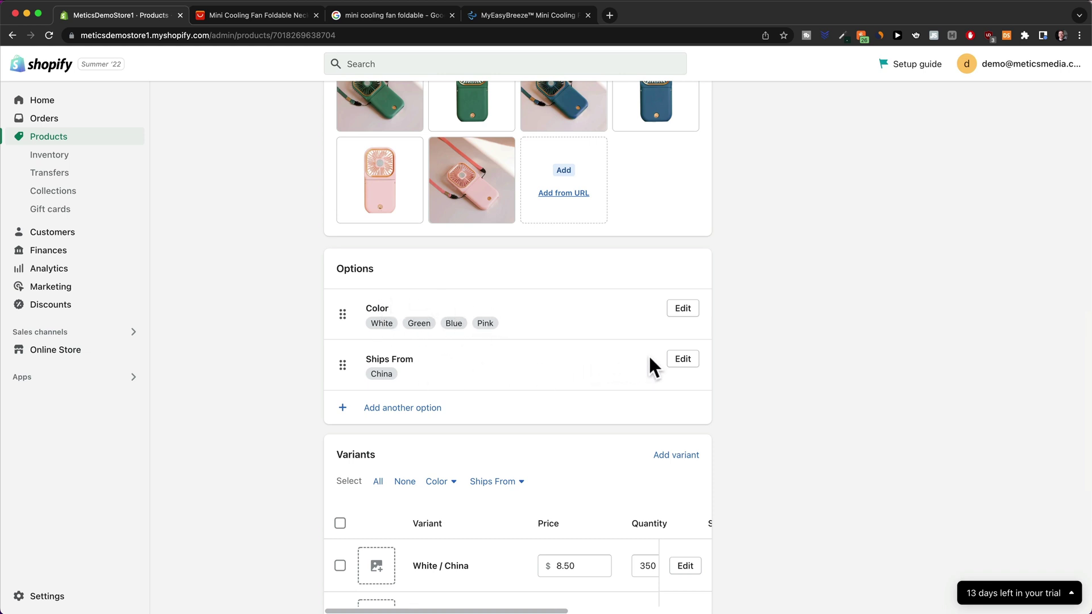
{"action": "left_click", "coordinate": [677, 359]}
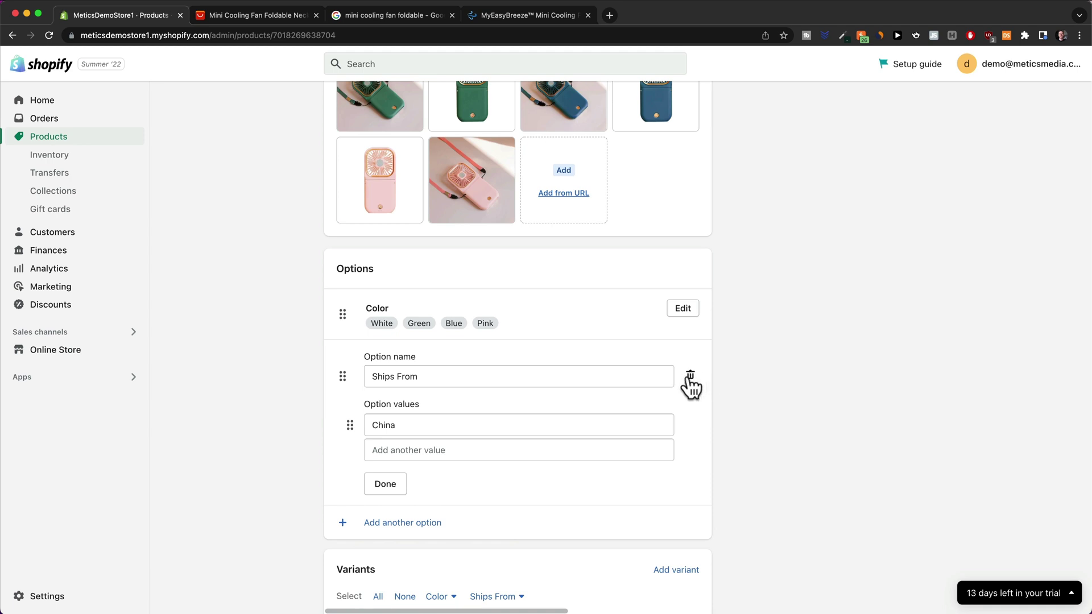
{"action": "left_click", "coordinate": [689, 376]}
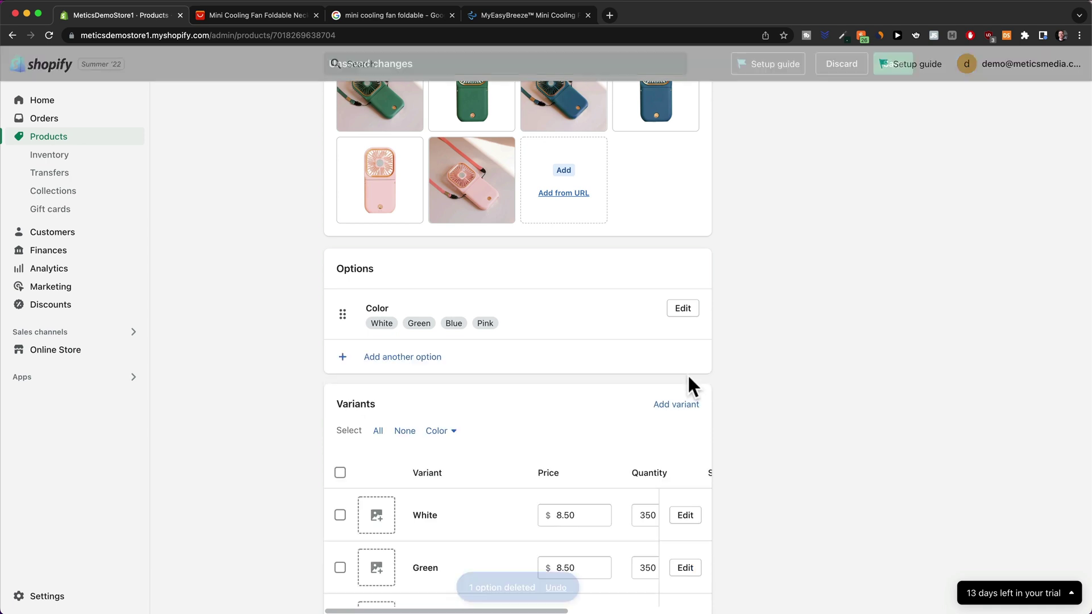
{"action": "left_click", "coordinate": [682, 309]}
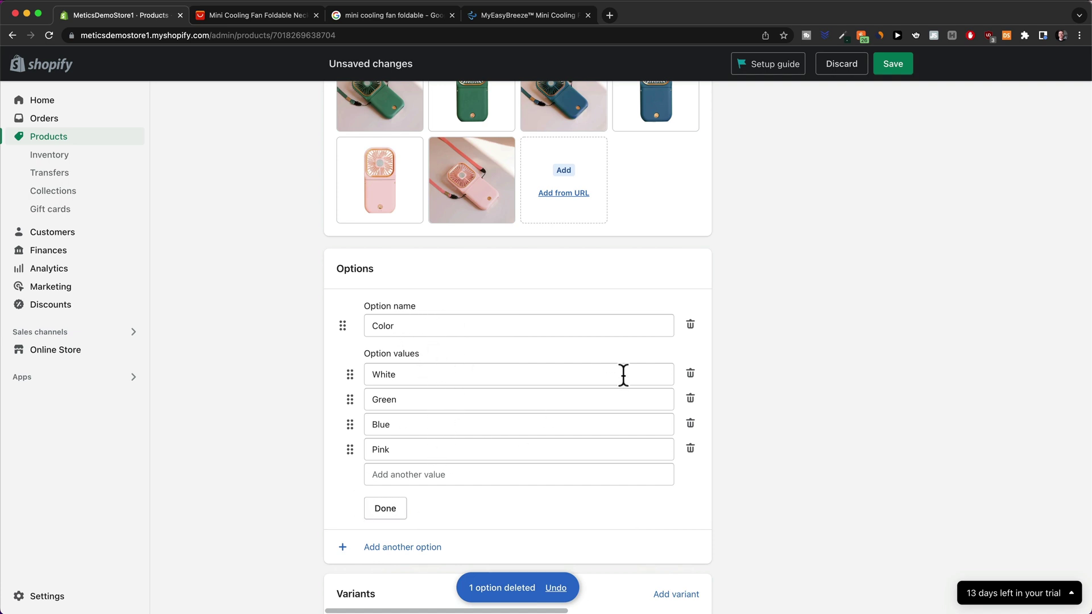
{"action": "left_click", "coordinate": [395, 511]}
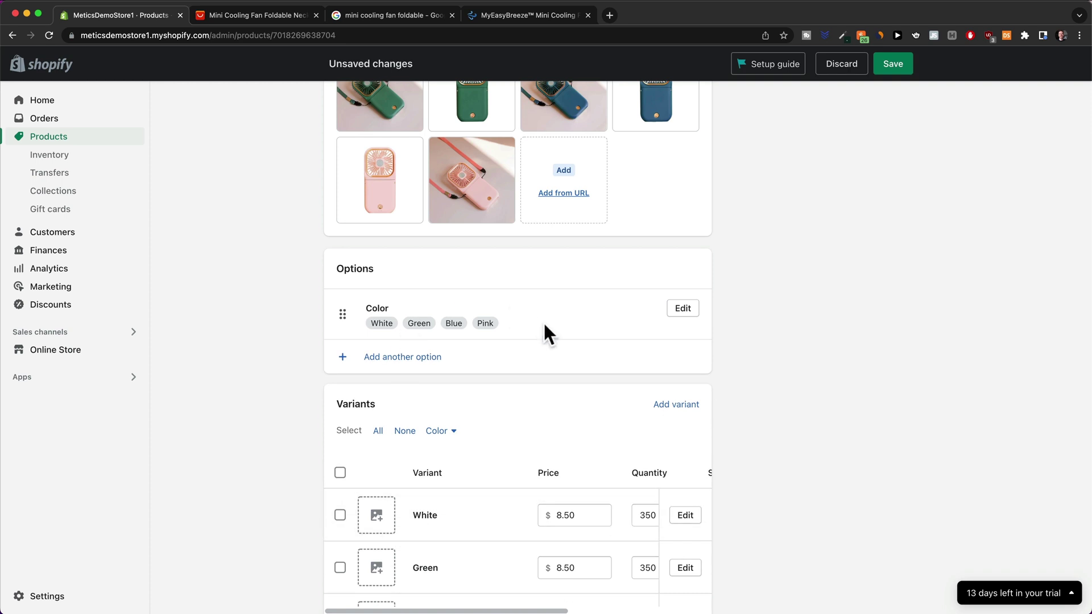
Assign the white fan's lanyard photo to the White variant and the green fan's lanyard photo to the Green variant.
{"action": "scroll", "coordinate": [592, 358], "scroll_direction": "down", "scroll_amount": 5}
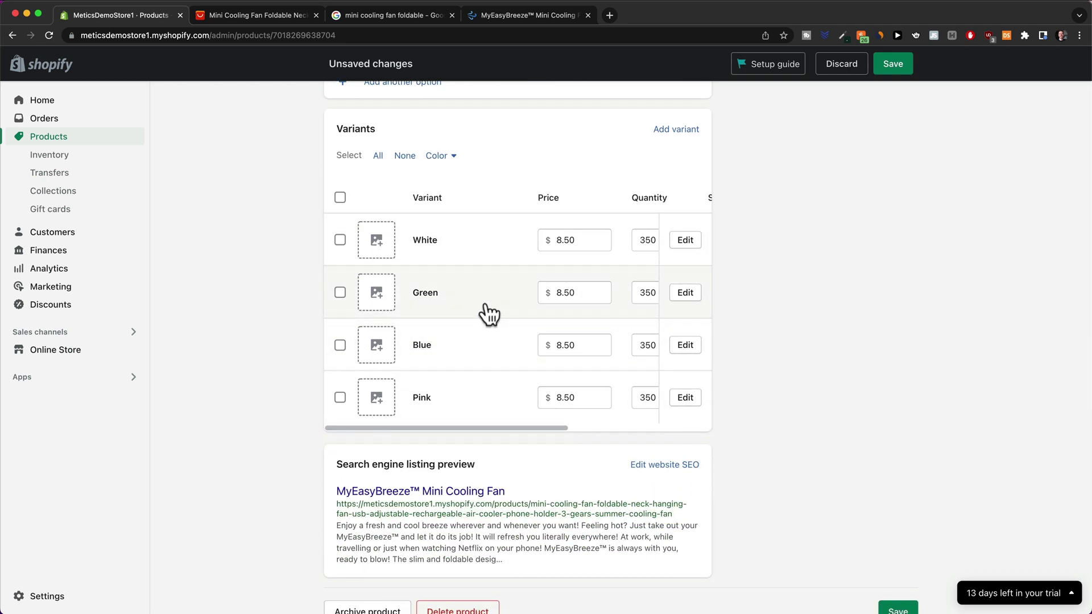
{"action": "left_click", "coordinate": [378, 241]}
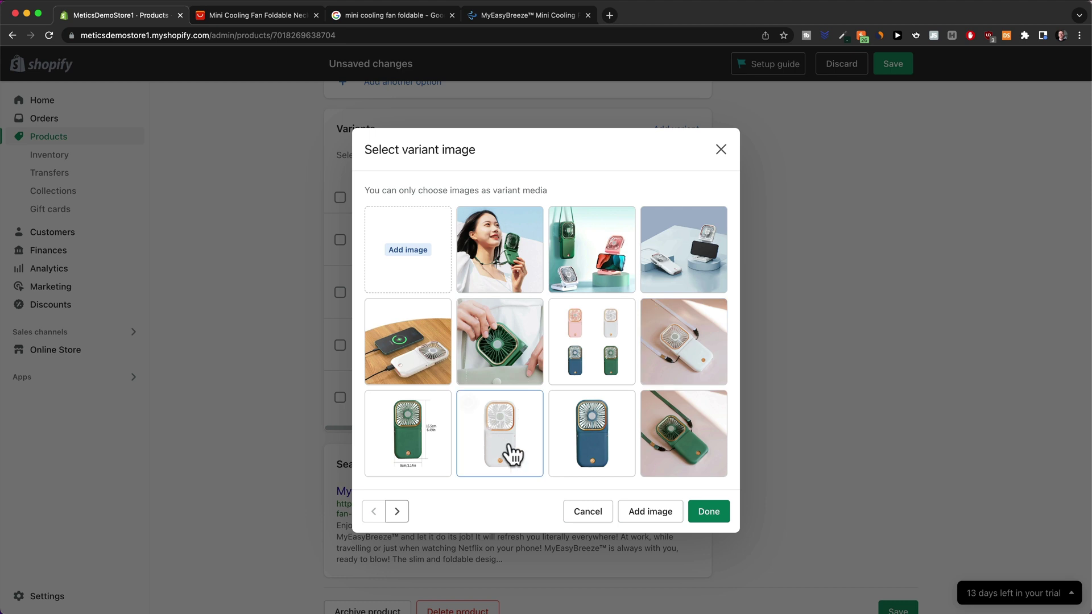
{"action": "left_click", "coordinate": [663, 349]}
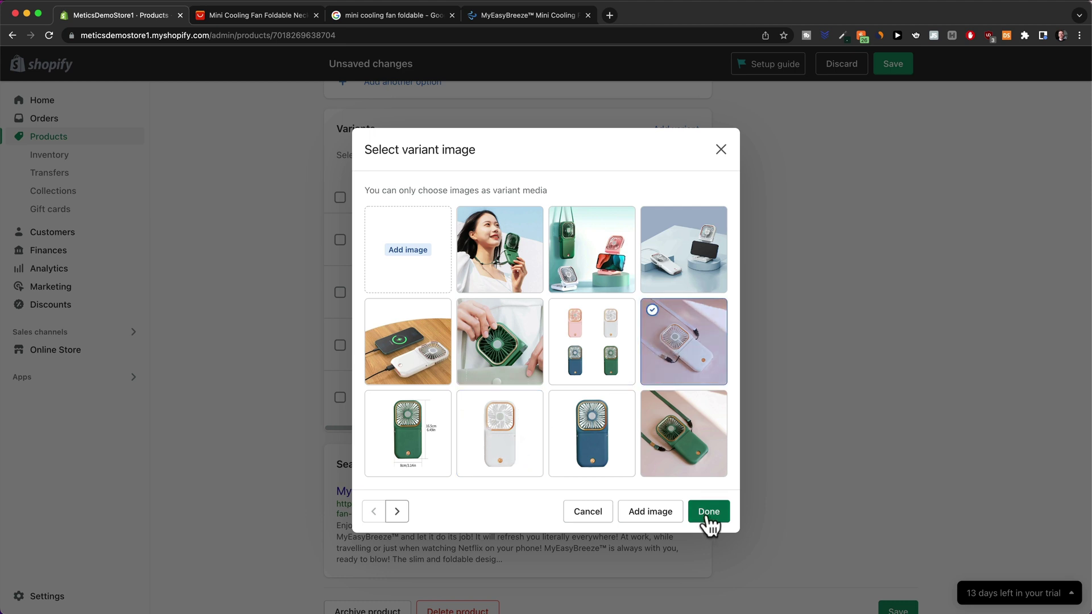
{"action": "left_click", "coordinate": [708, 515]}
{"action": "left_click", "coordinate": [381, 292]}
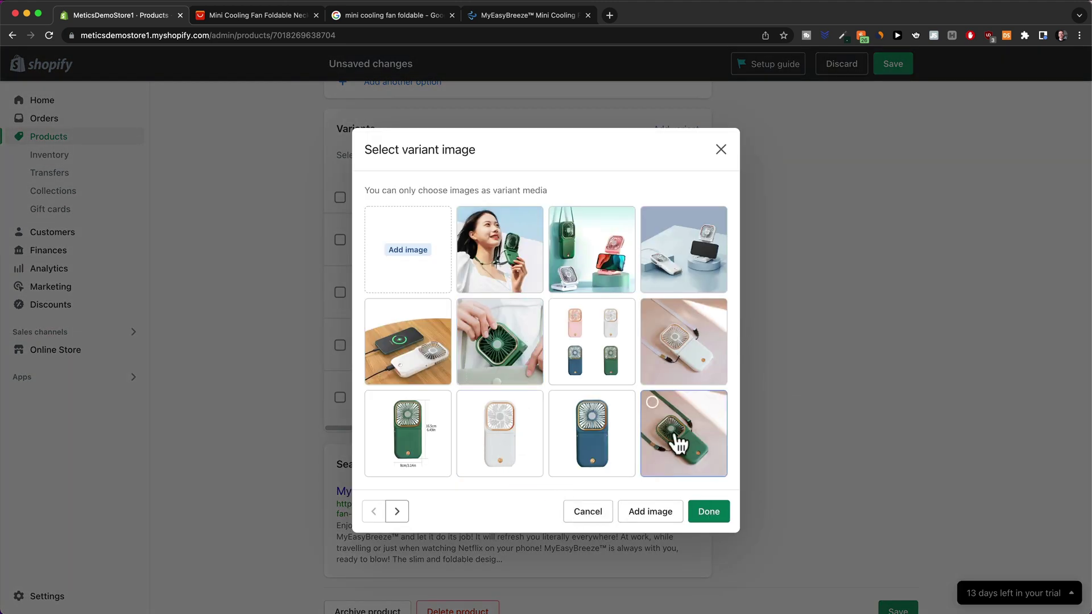
{"action": "left_click", "coordinate": [677, 443]}
{"action": "left_click", "coordinate": [709, 512]}
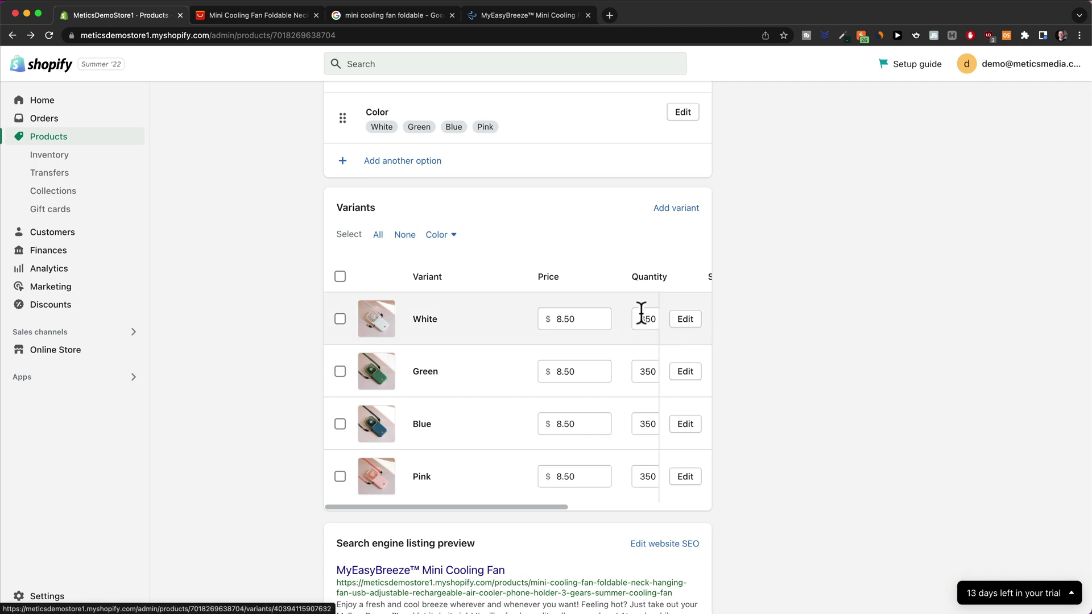
Set the White variant's price to $29.99.
{"action": "left_click", "coordinate": [672, 324]}
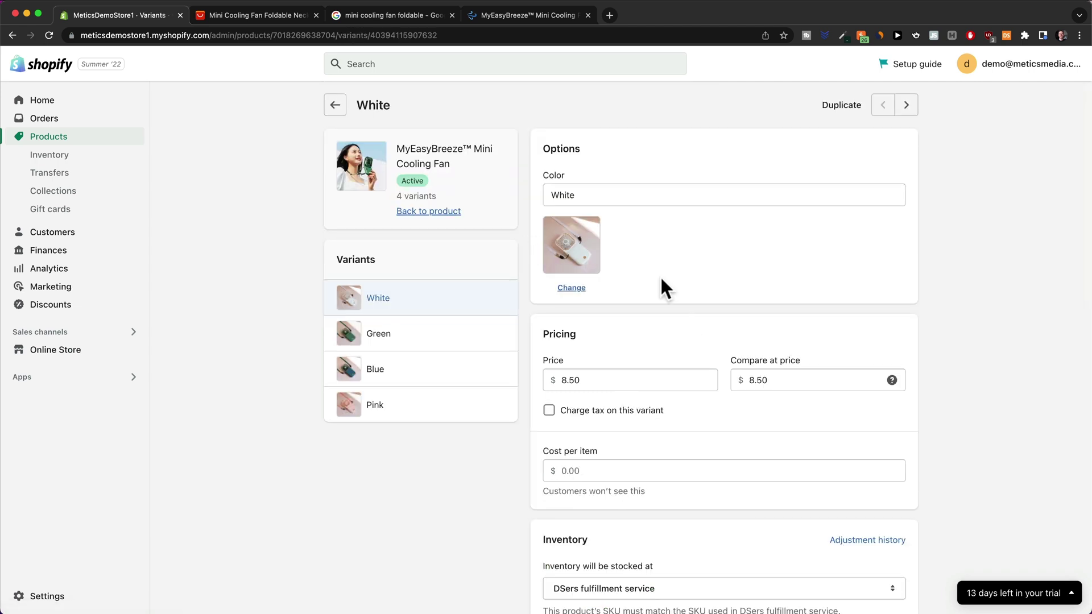
{"action": "scroll", "coordinate": [631, 364], "scroll_direction": "down", "scroll_amount": 2}
{"action": "left_click", "coordinate": [567, 327]}
{"action": "double_click", "coordinate": [567, 327]}
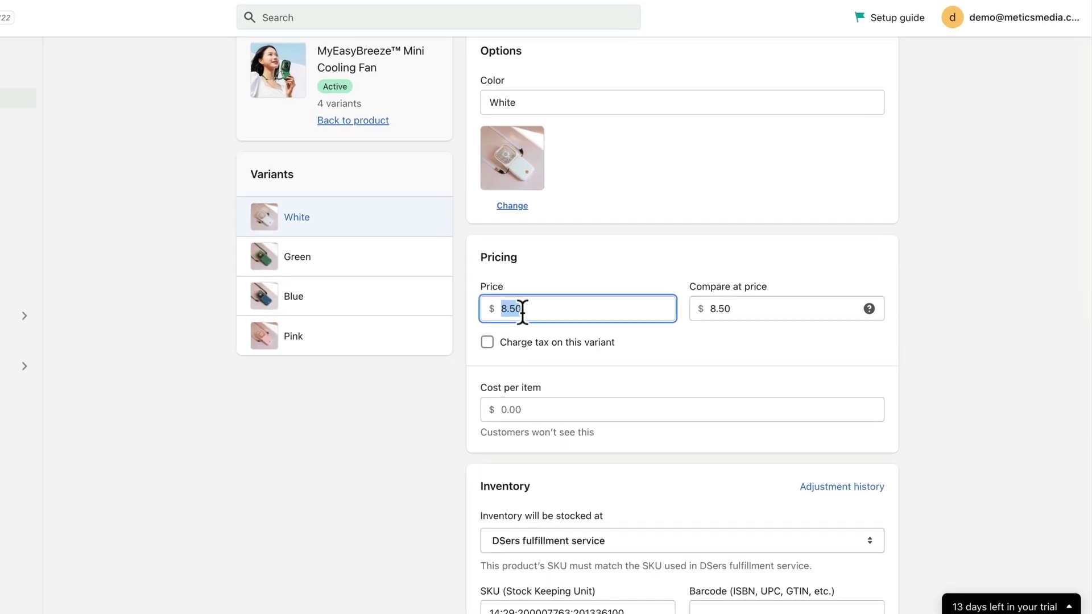
{"action": "type", "text": "29"}
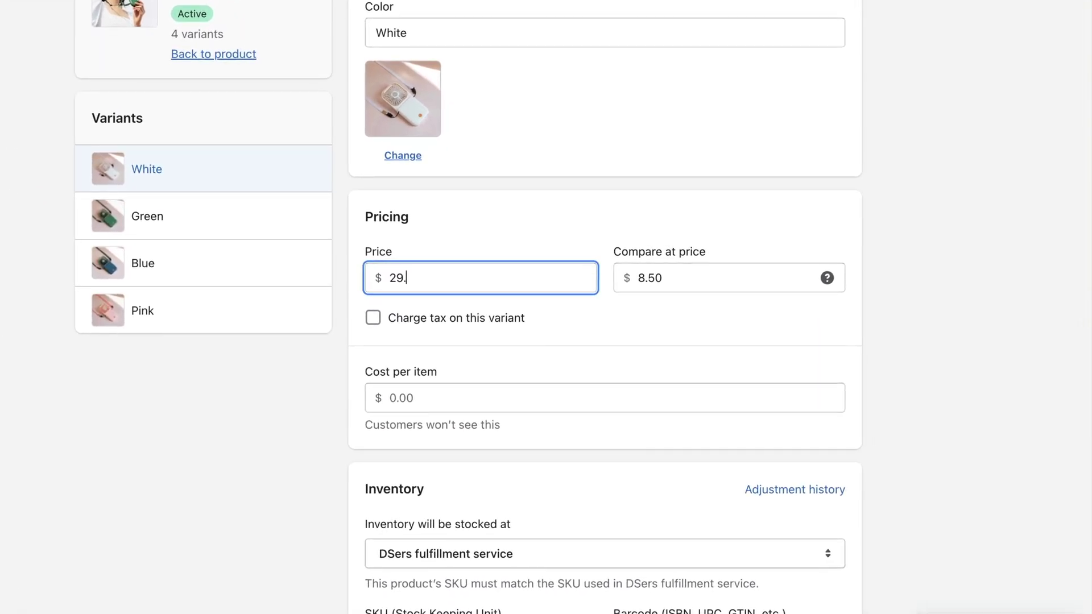
{"action": "type", "text": ".99"}
Set the White variant's compare-at price to $59.99 and save the variant.
{"action": "left_click", "coordinate": [675, 278]}
{"action": "left_click_drag", "start_coordinate": [675, 278], "coordinate": [634, 276]}
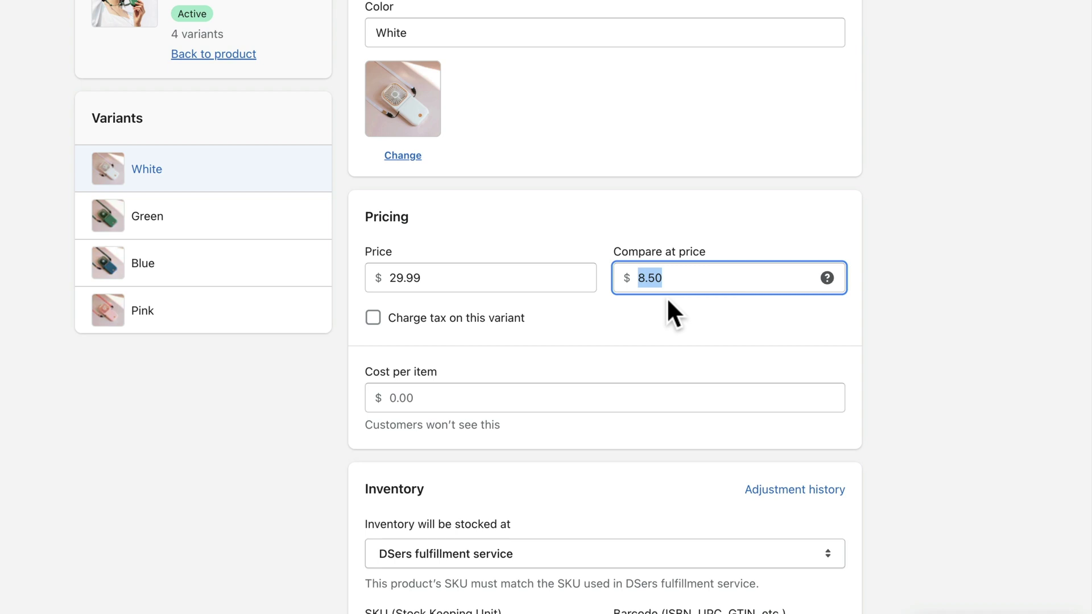
{"action": "type", "text": "59.99"}
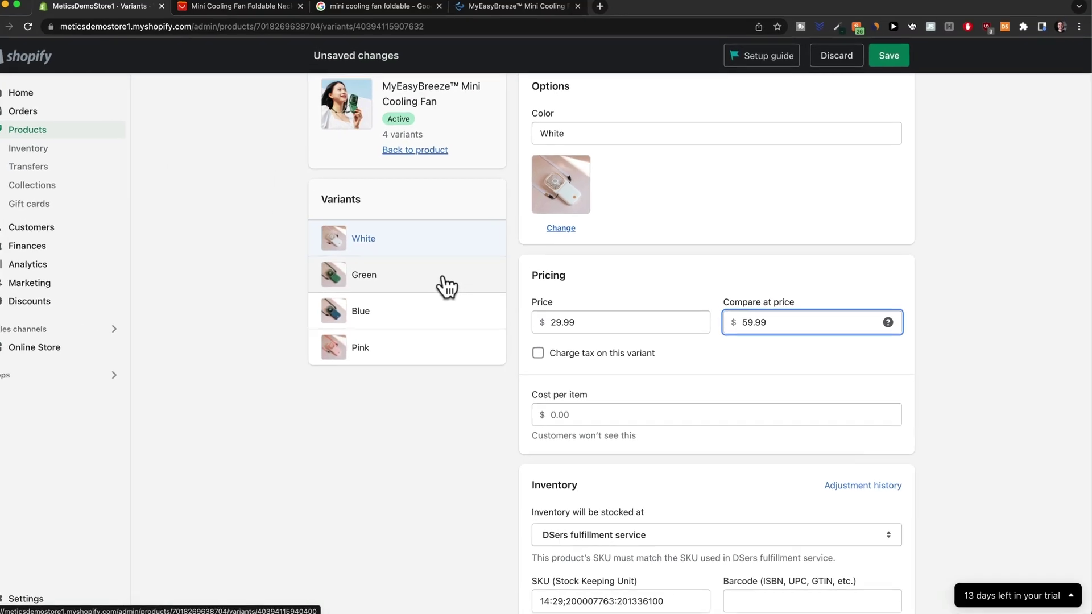
{"action": "left_click", "coordinate": [446, 287]}
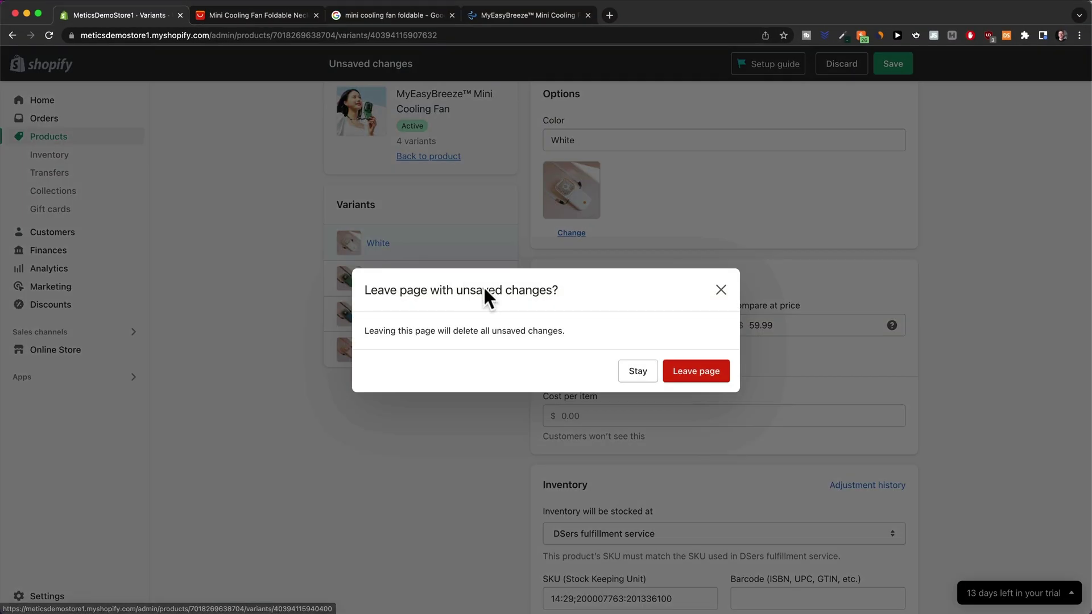
{"action": "left_click", "coordinate": [628, 369]}
{"action": "left_click", "coordinate": [882, 68]}
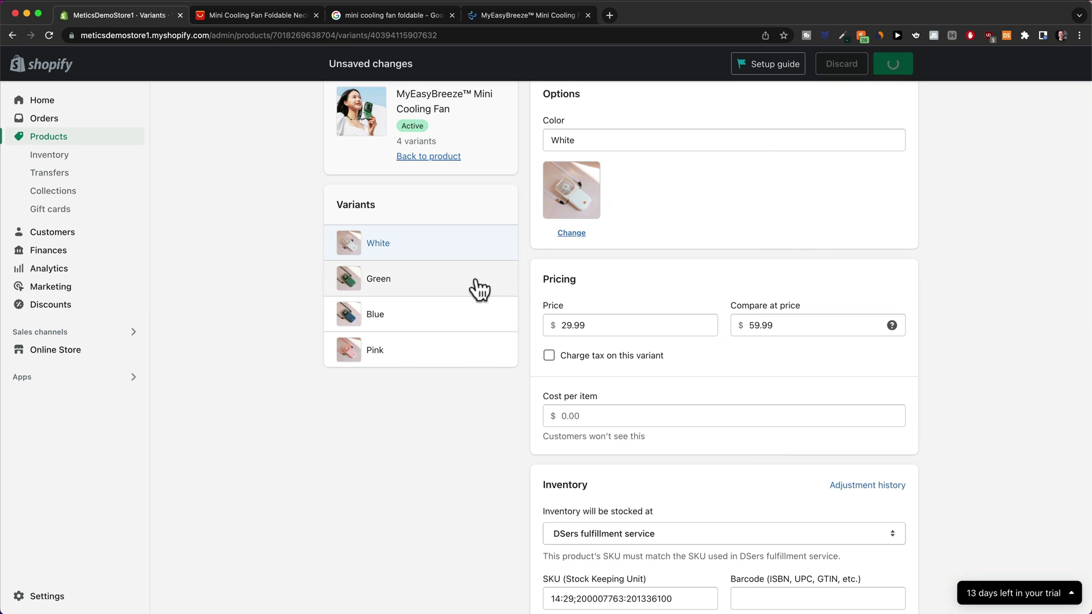
Set the Green variant's price to $29.99.
{"action": "left_click", "coordinate": [445, 287]}
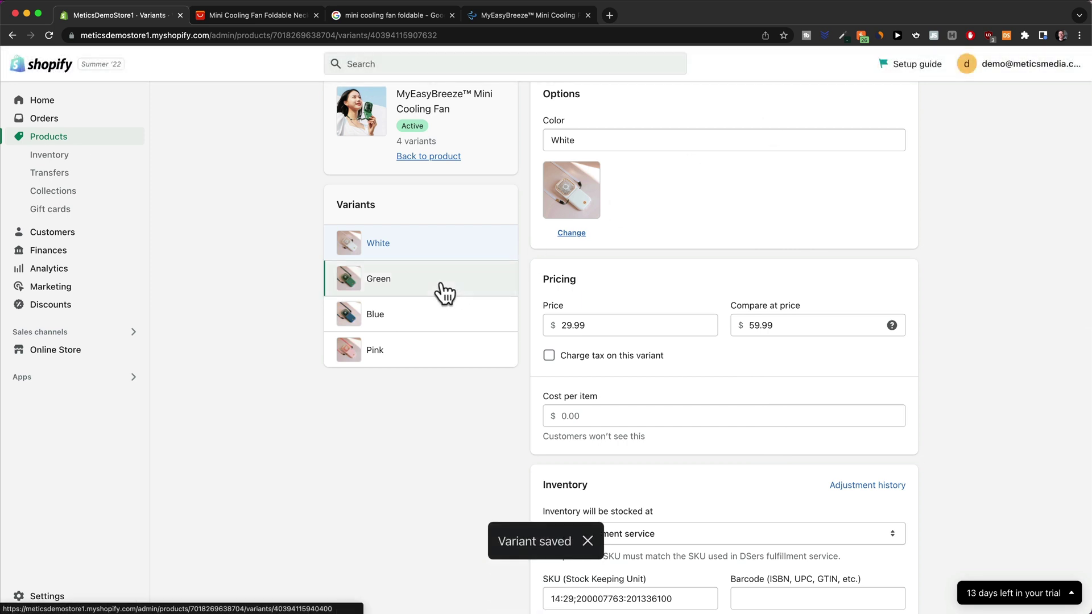
{"action": "left_click_drag", "start_coordinate": [595, 377], "coordinate": [551, 379]}
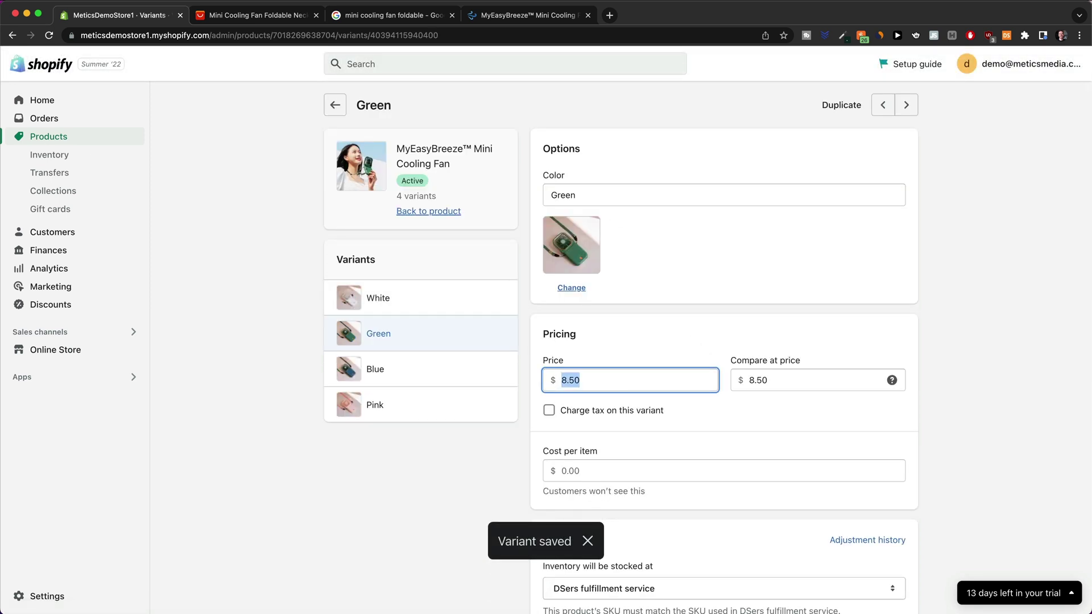
{"action": "type", "text": "29.99"}
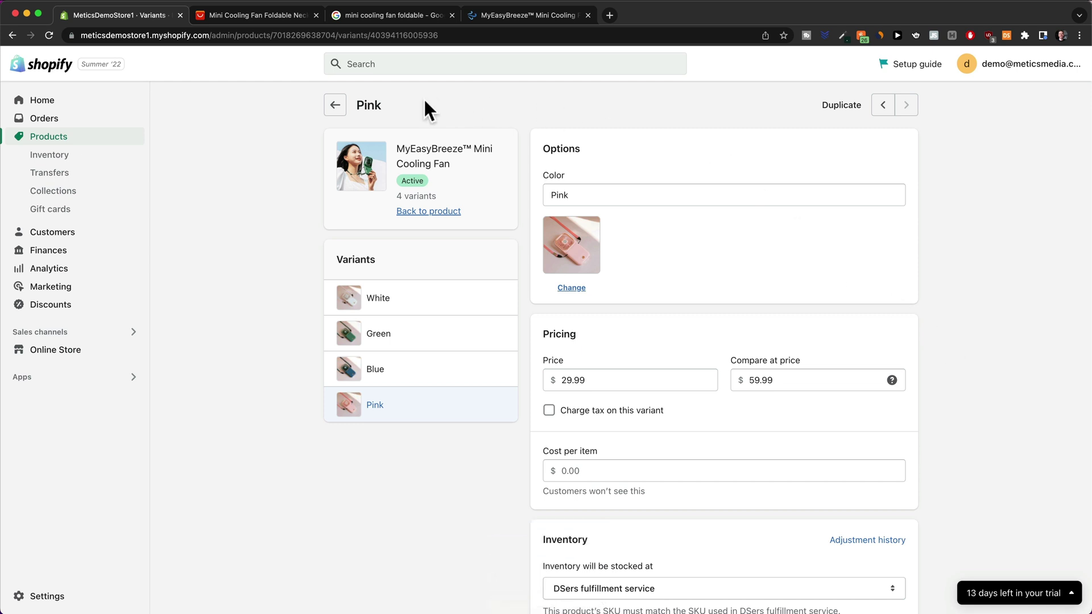
Return to the product, open its search engine listing for editing, and review the page title and meta description.
{"action": "left_click", "coordinate": [335, 106]}
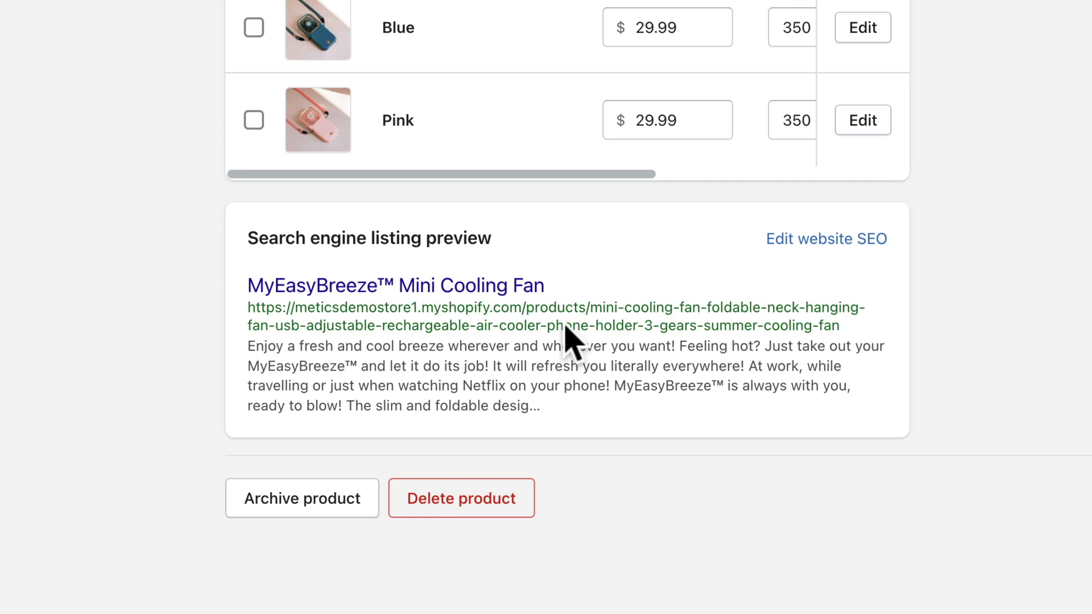
{"action": "left_click", "coordinate": [812, 241]}
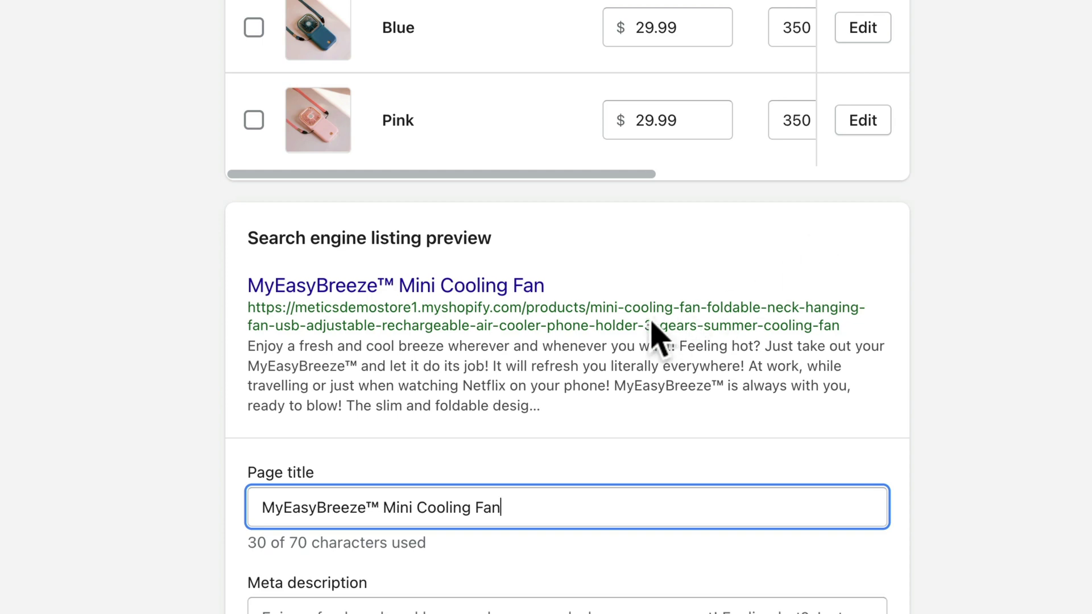
{"action": "scroll", "coordinate": [653, 327], "scroll_direction": "down", "scroll_amount": 6}
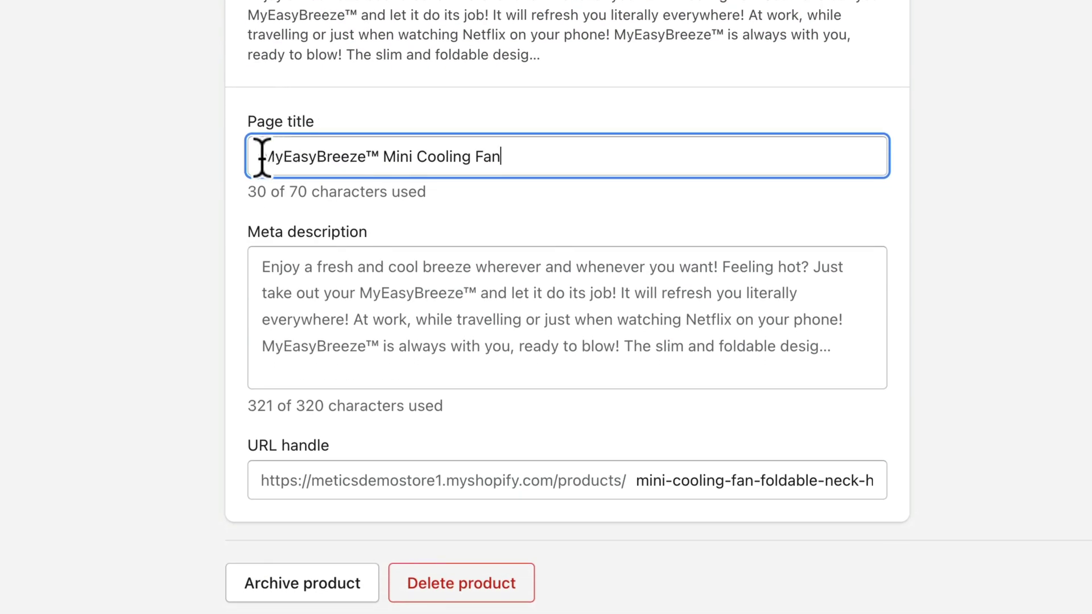
{"action": "left_click_drag", "start_coordinate": [263, 156], "coordinate": [509, 154]}
{"action": "scroll", "coordinate": [547, 169], "scroll_direction": "down", "scroll_amount": 2}
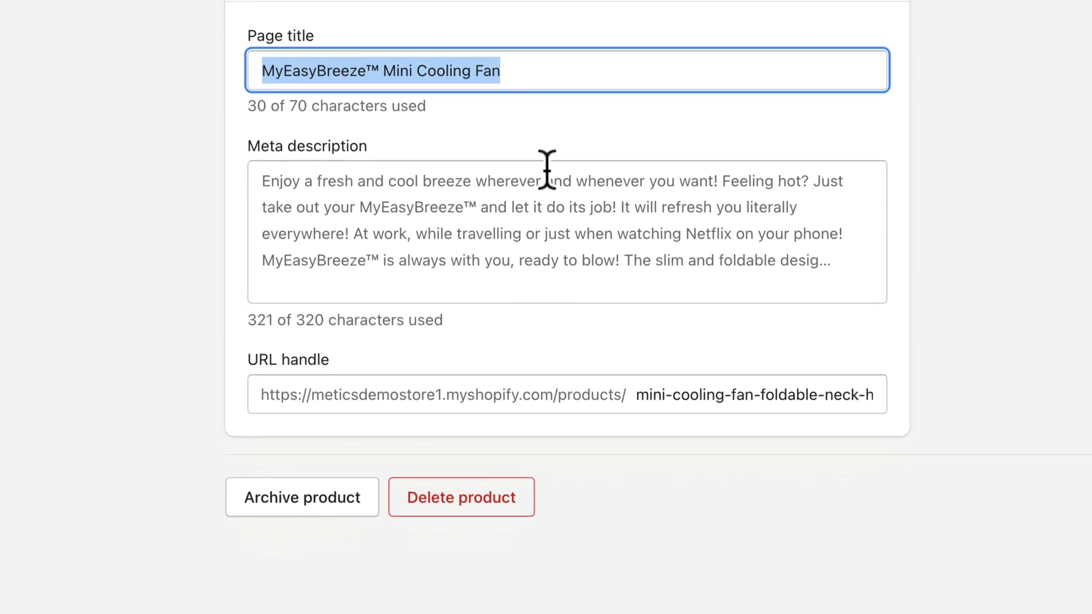
{"action": "left_click", "coordinate": [428, 233]}
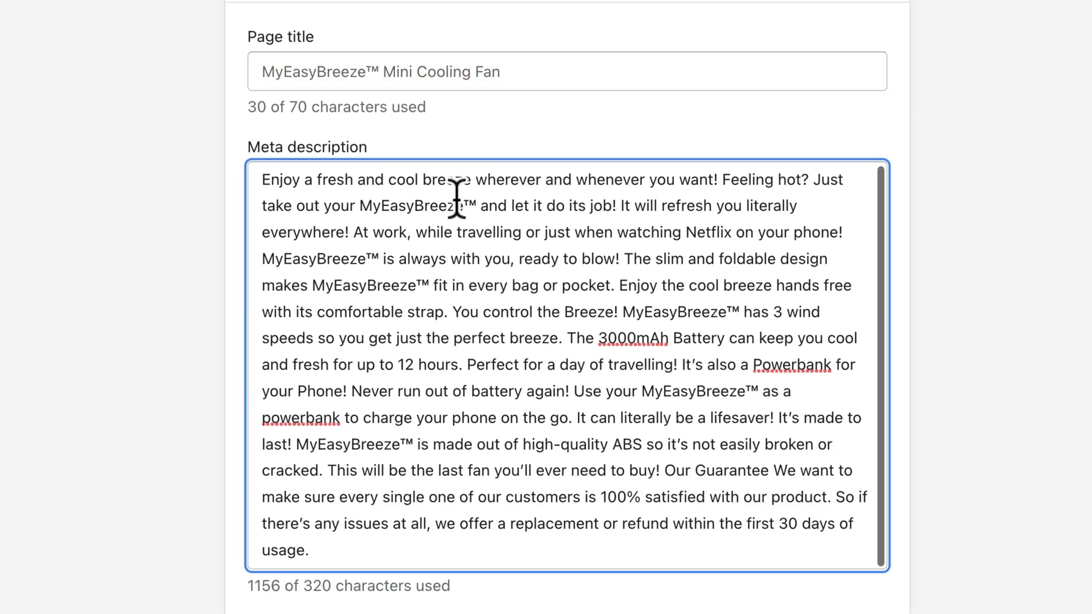
{"action": "scroll", "coordinate": [1006, 341], "scroll_direction": "down", "scroll_amount": 2}
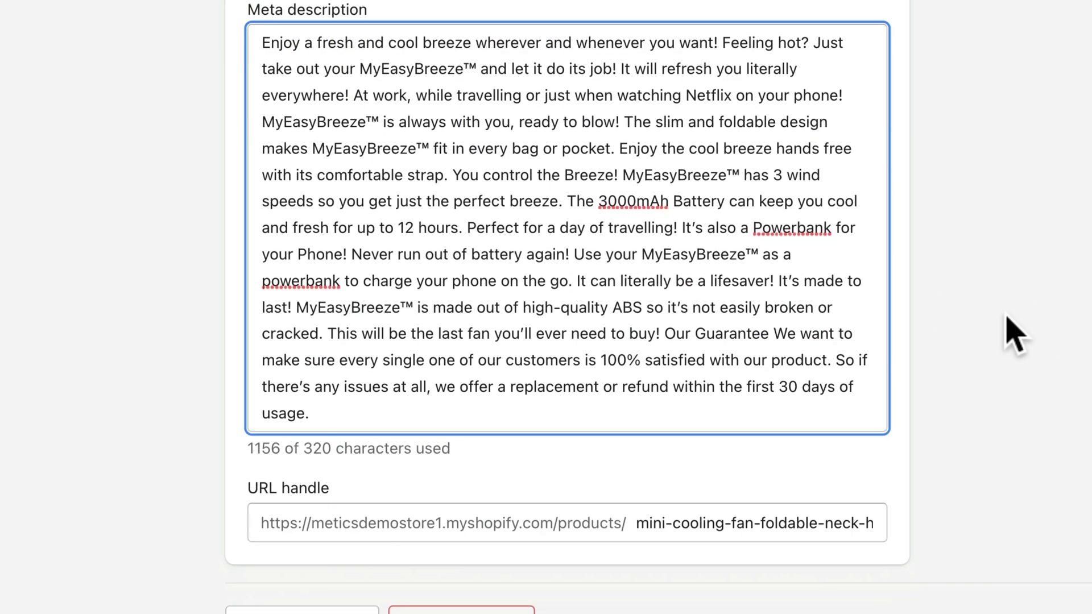
{"action": "left_click", "coordinate": [1015, 335]}
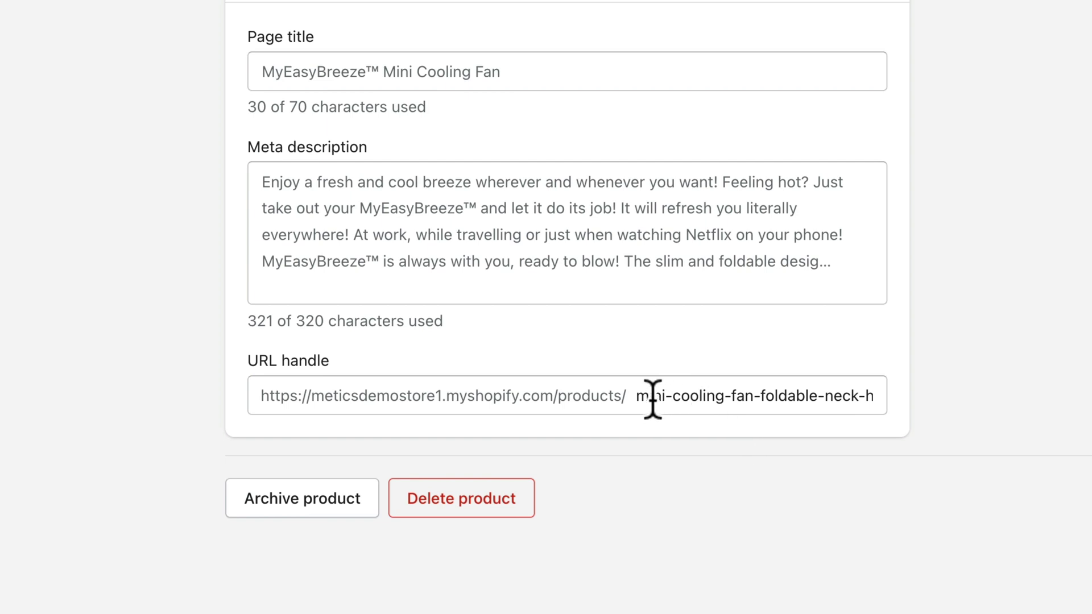
Set the product's URL handle to myeasybreeze and save the product.
{"action": "left_click_drag", "start_coordinate": [636, 396], "coordinate": [1038, 413]}
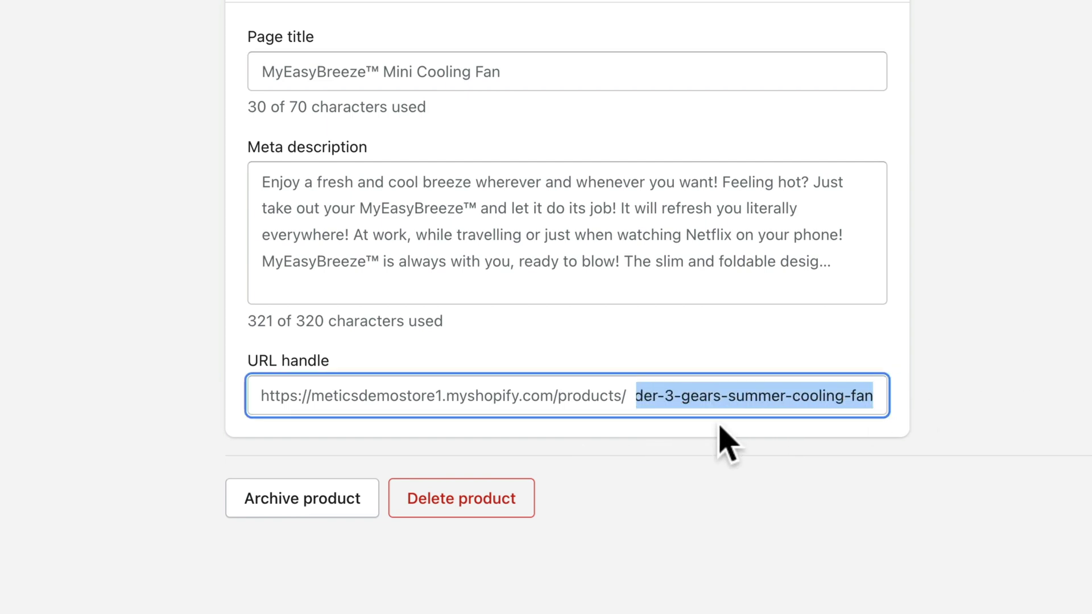
{"action": "type", "text": "myea"}
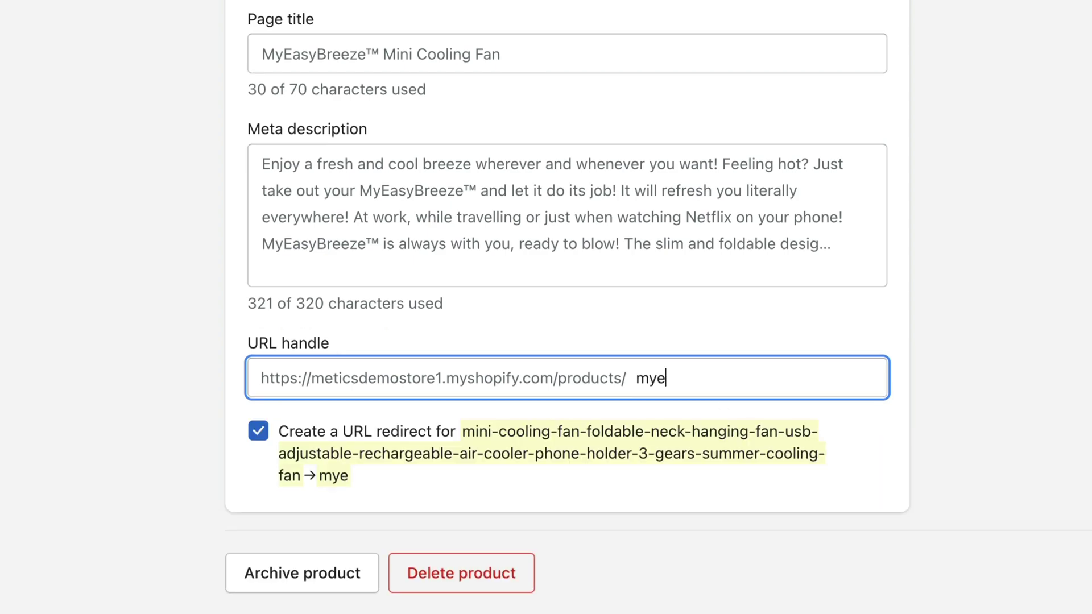
{"action": "type", "text": "sybreeze"}
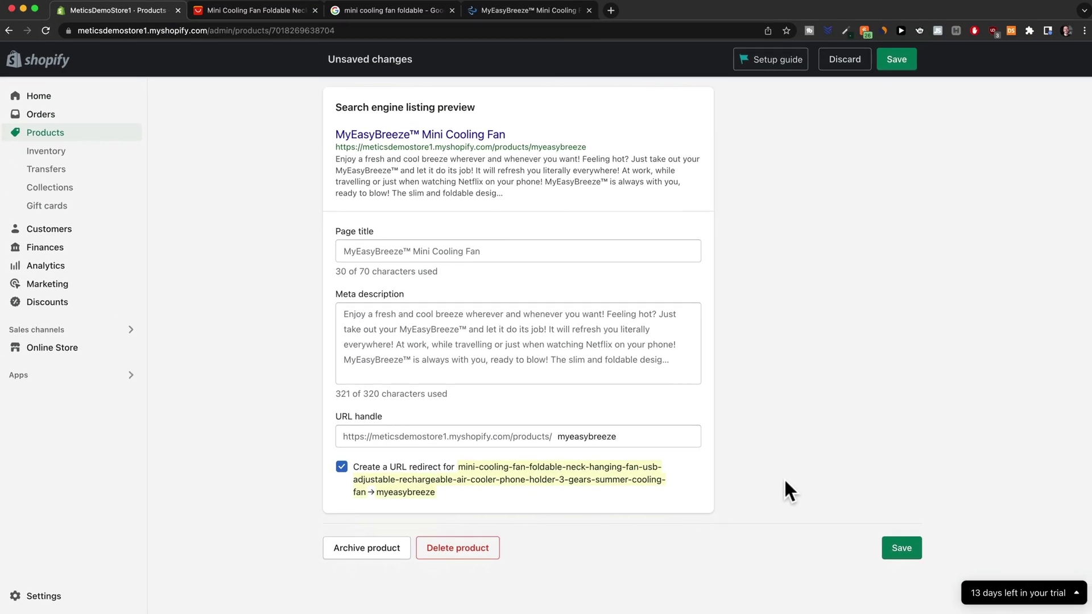
{"action": "left_click", "coordinate": [896, 549]}
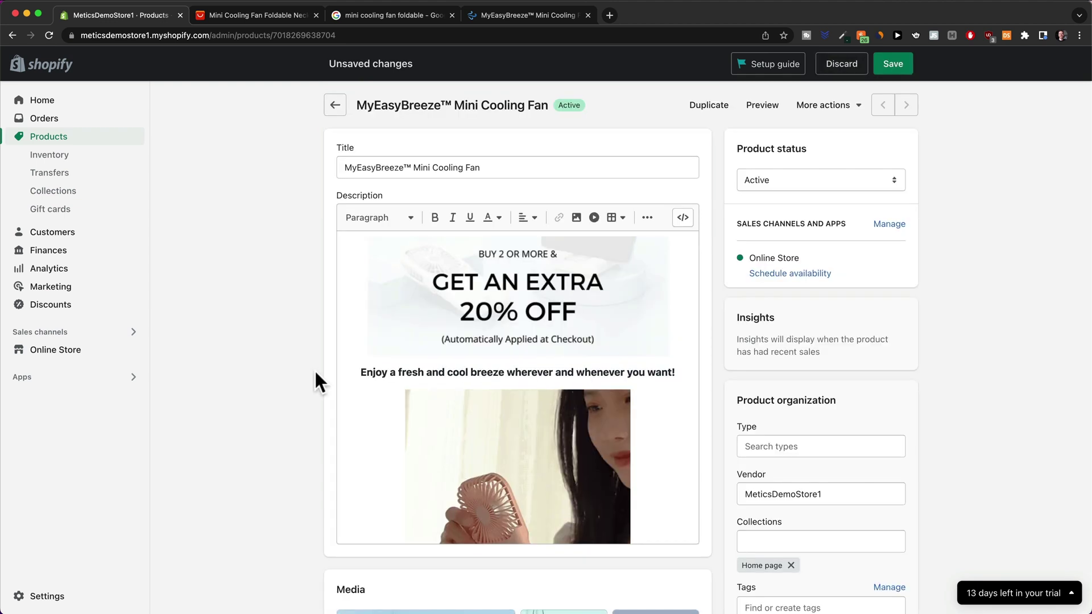
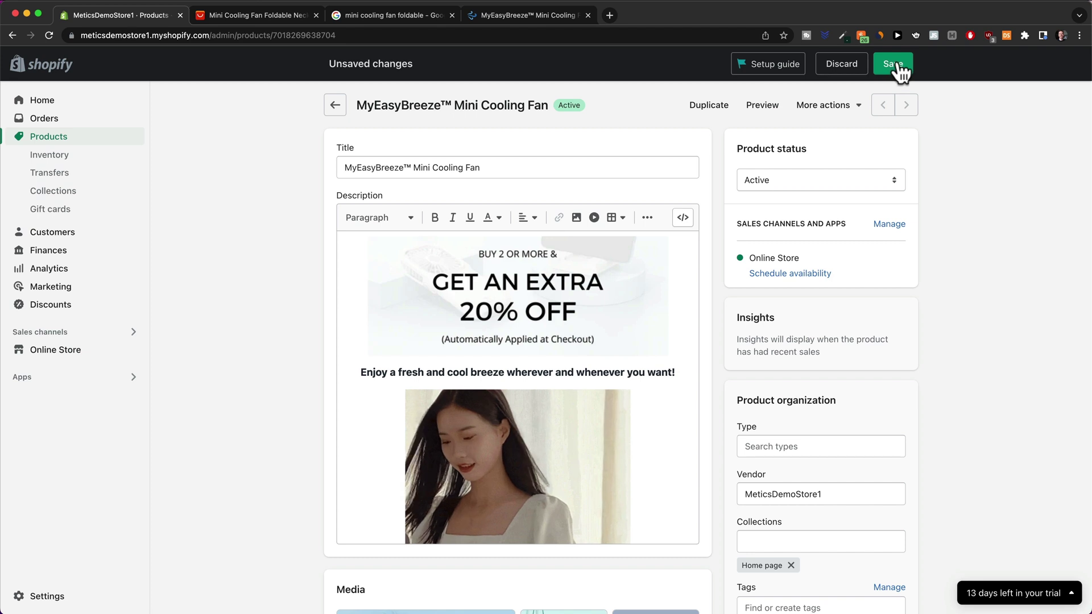
{"action": "left_click", "coordinate": [898, 61]}
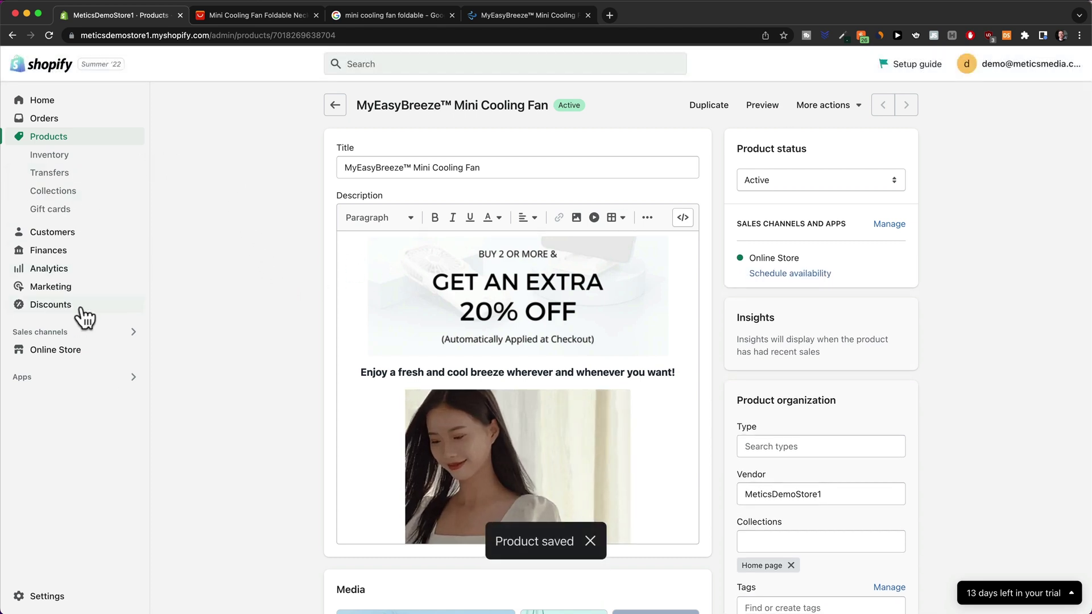
Start a new amount-off-order discount with the automatic method and title it "Bundle Discount".
{"action": "left_click", "coordinate": [61, 307]}
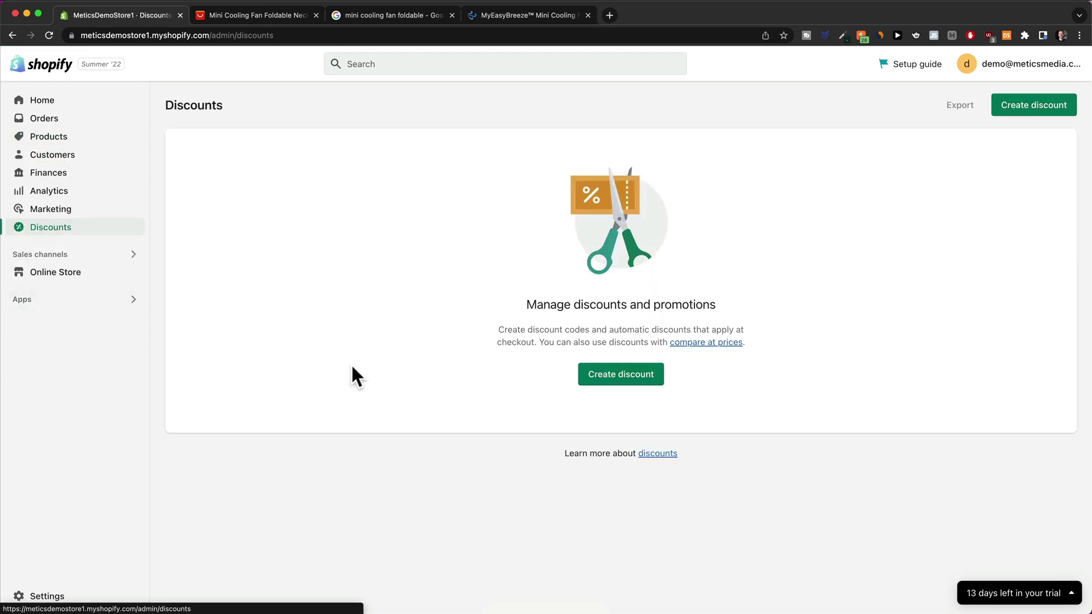
{"action": "left_click", "coordinate": [608, 378]}
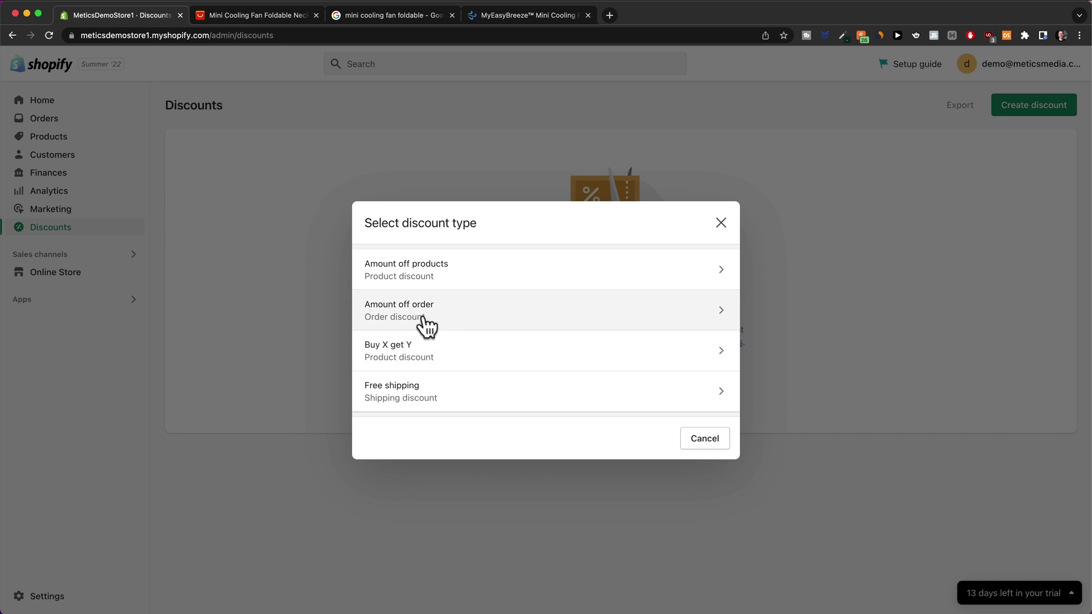
{"action": "left_click", "coordinate": [500, 322]}
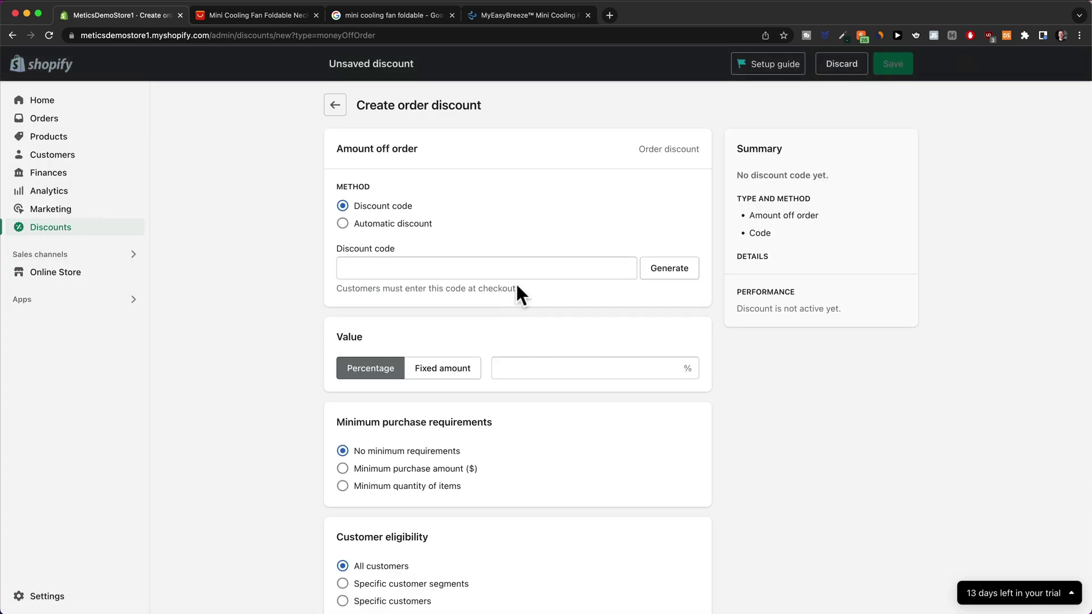
{"action": "left_click", "coordinate": [342, 223]}
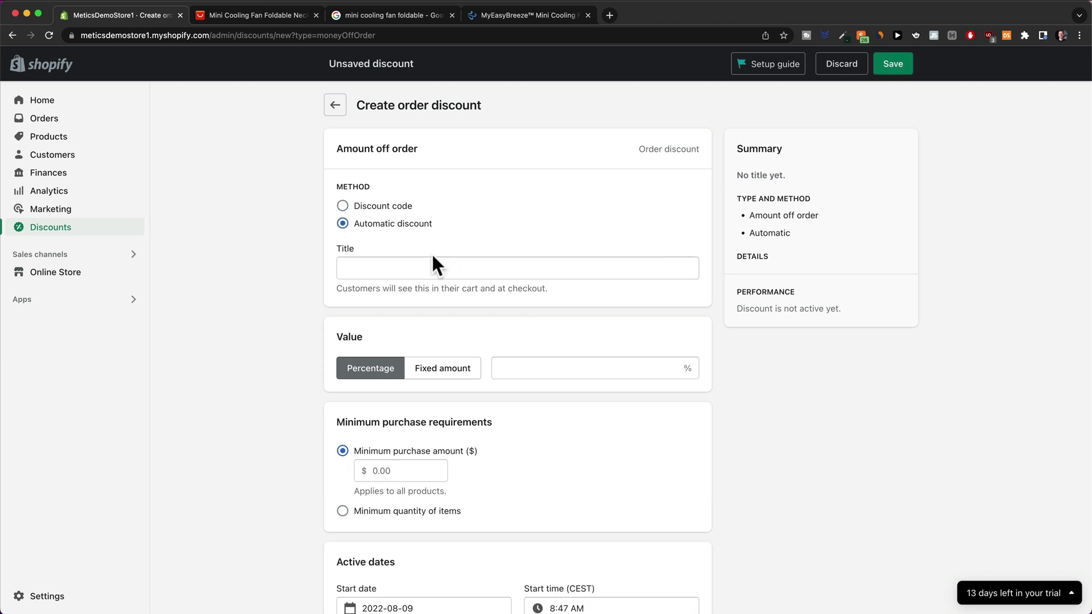
{"action": "left_click", "coordinate": [399, 268]}
{"action": "type", "text": "Bundle Discount"}
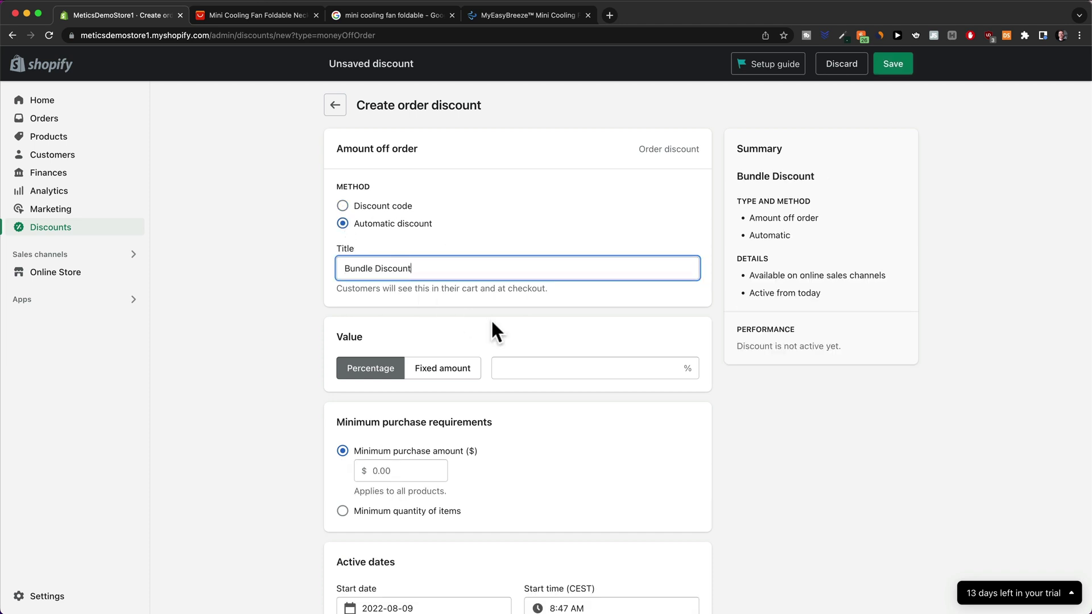
Set the Bundle Discount's value to 20 percent.
{"action": "left_click", "coordinate": [533, 368]}
{"action": "type", "text": "20"}
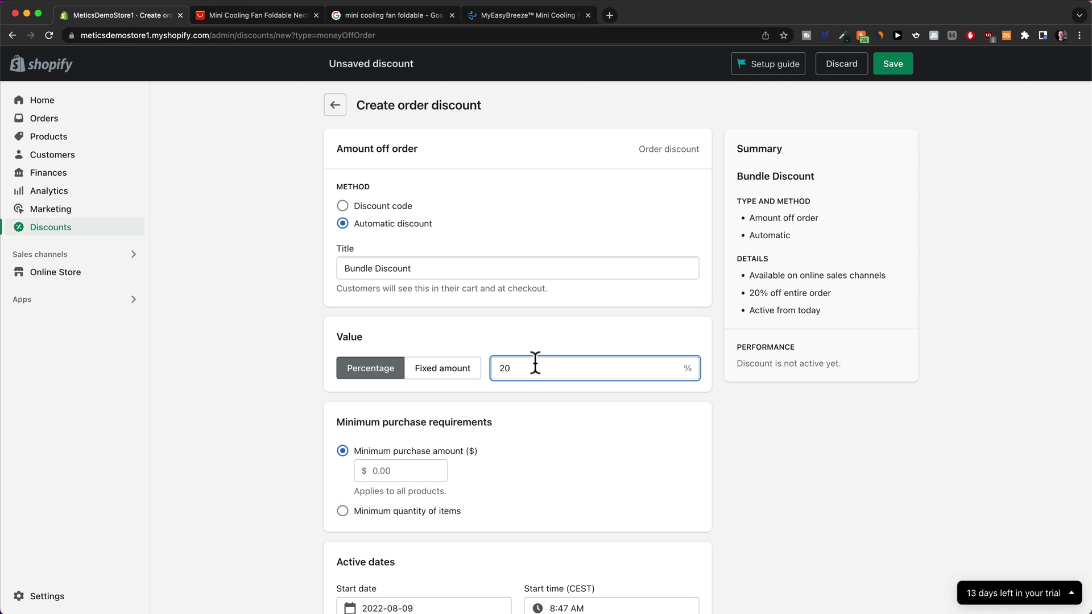
{"action": "left_click", "coordinate": [301, 421]}
Require a minimum quantity of 2 items for the Bundle Discount and save the discount.
{"action": "scroll", "coordinate": [300, 412], "scroll_direction": "down", "scroll_amount": 1}
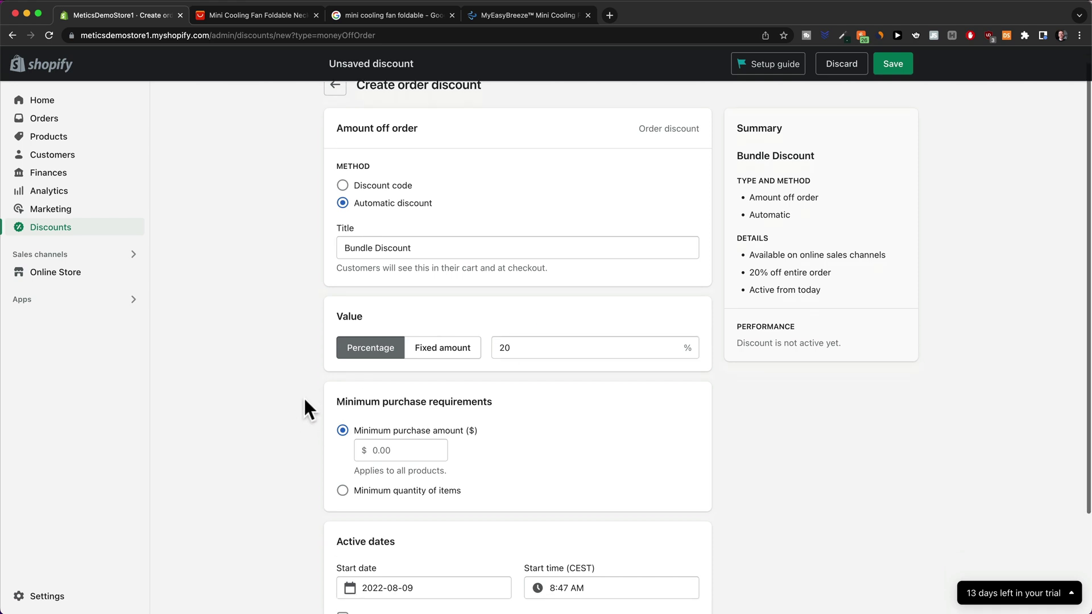
{"action": "scroll", "coordinate": [304, 400], "scroll_direction": "down", "scroll_amount": 3}
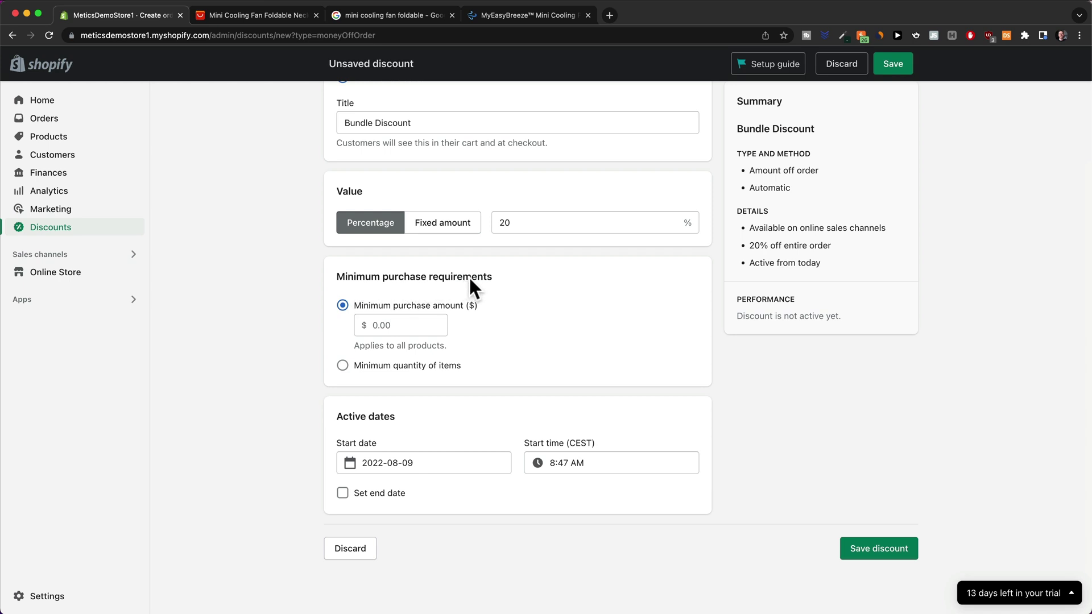
{"action": "left_click", "coordinate": [343, 366]}
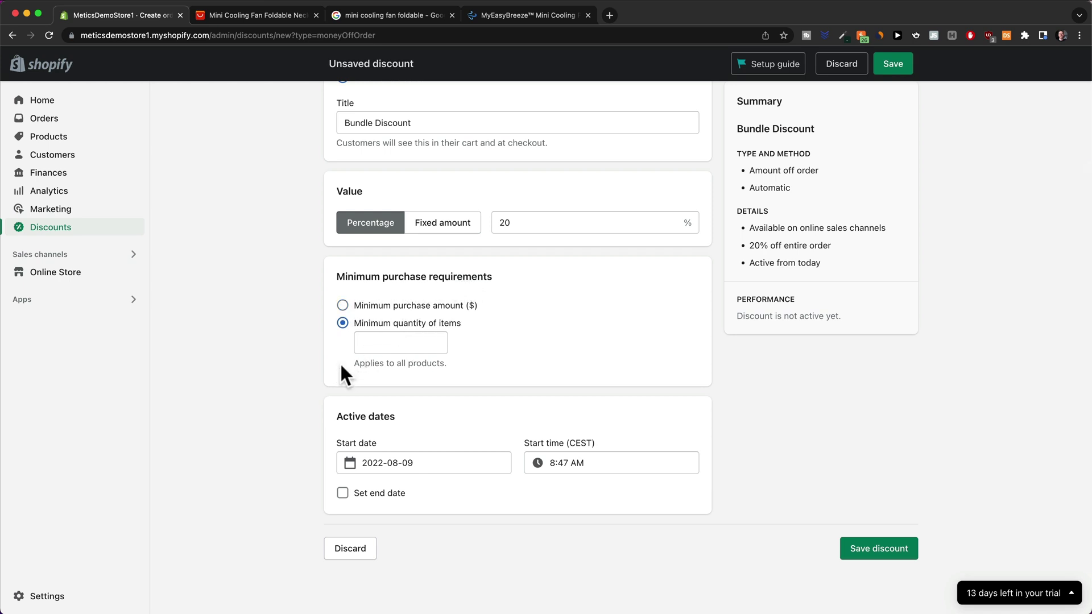
{"action": "left_click", "coordinate": [381, 344]}
{"action": "type", "text": "2"}
{"action": "left_click", "coordinate": [295, 358]}
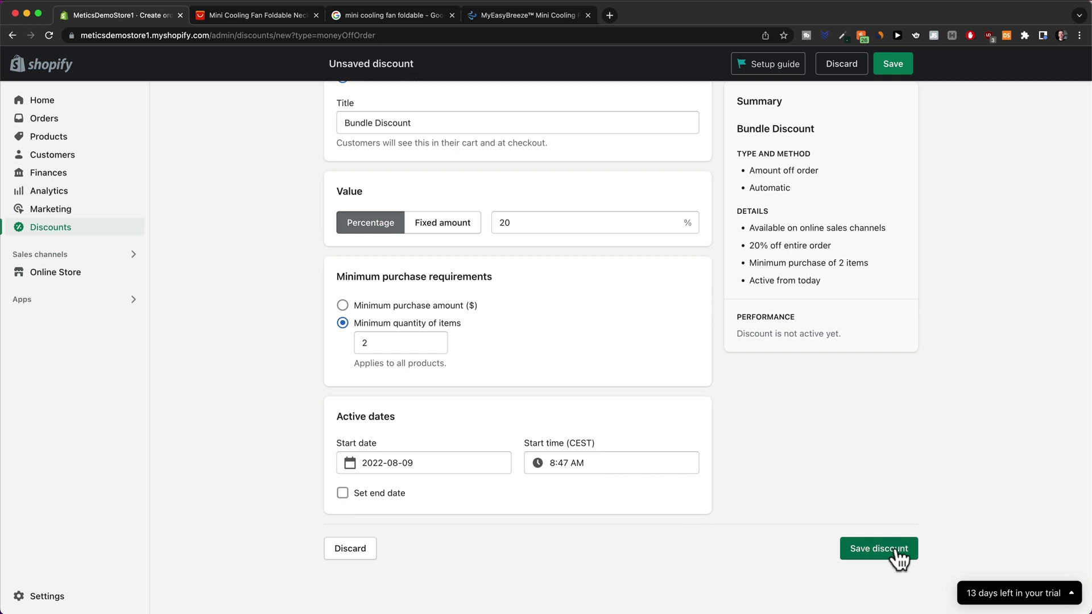
{"action": "left_click", "coordinate": [876, 549]}
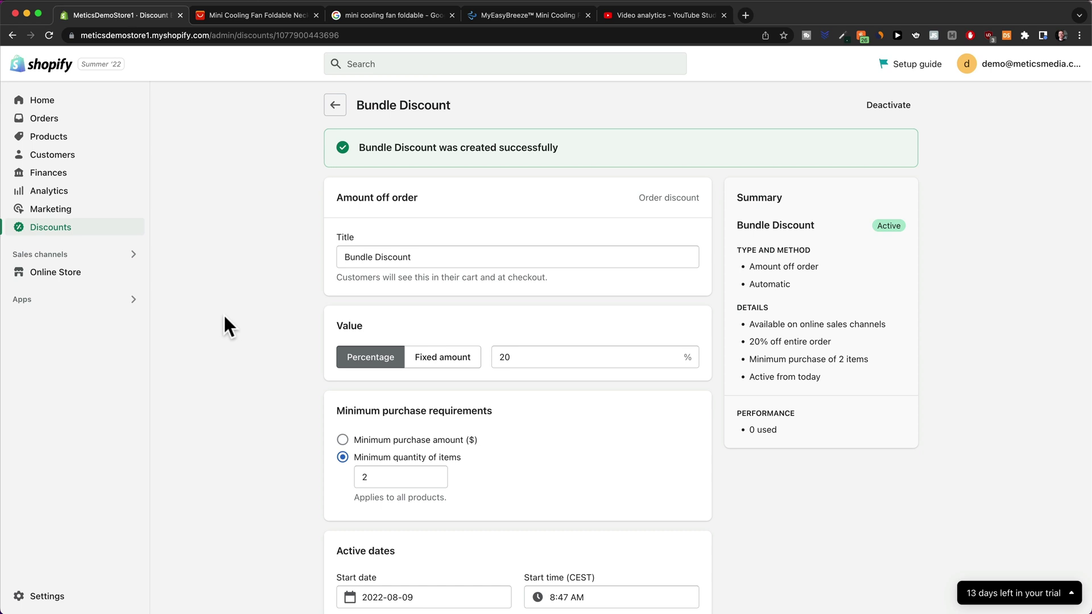
Open the current Sense theme for customization and look through the home page preview.
{"action": "left_click", "coordinate": [61, 275]}
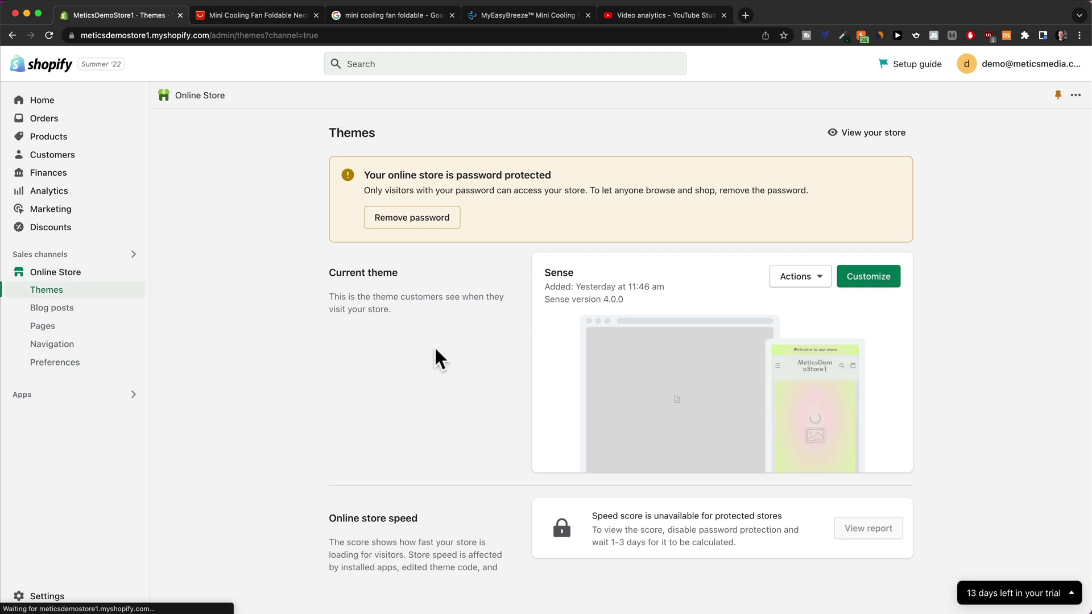
{"action": "left_click", "coordinate": [867, 291]}
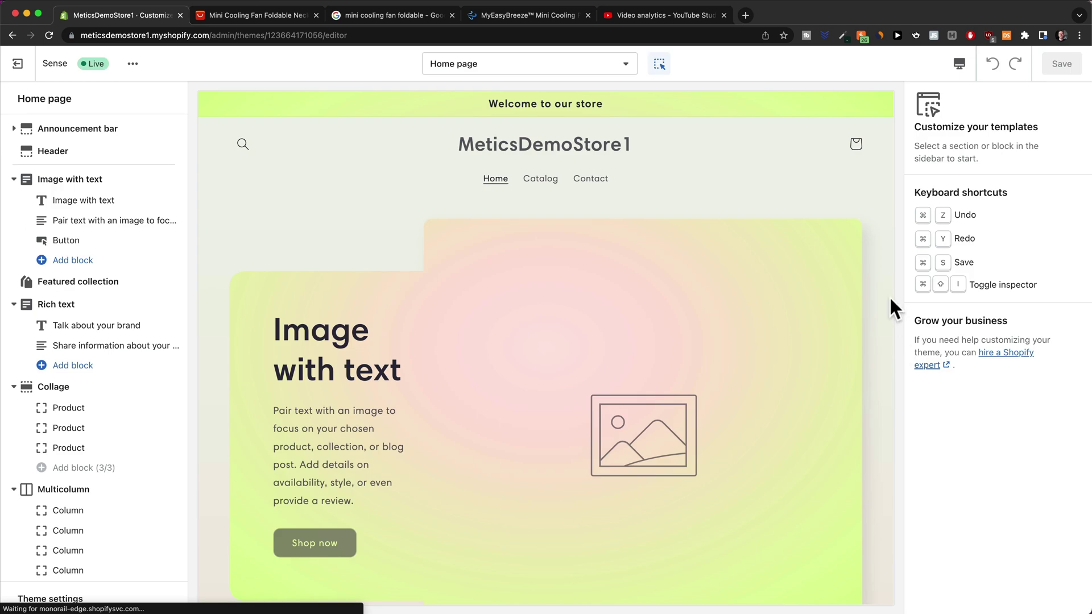
{"action": "scroll", "coordinate": [701, 284], "scroll_direction": "down", "scroll_amount": 10}
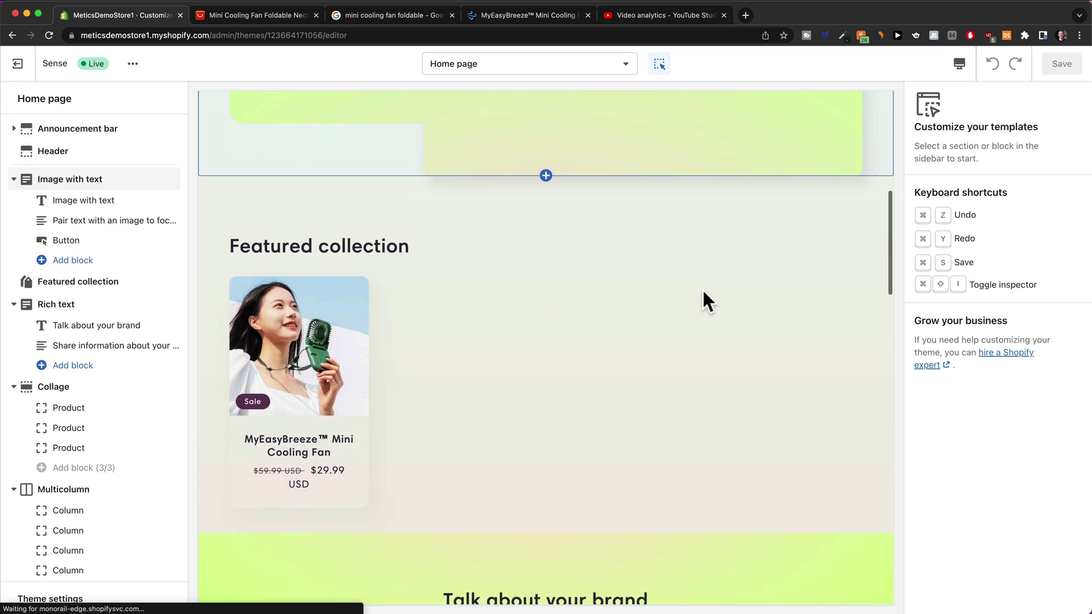
{"action": "scroll", "coordinate": [702, 289], "scroll_direction": "down", "scroll_amount": 5}
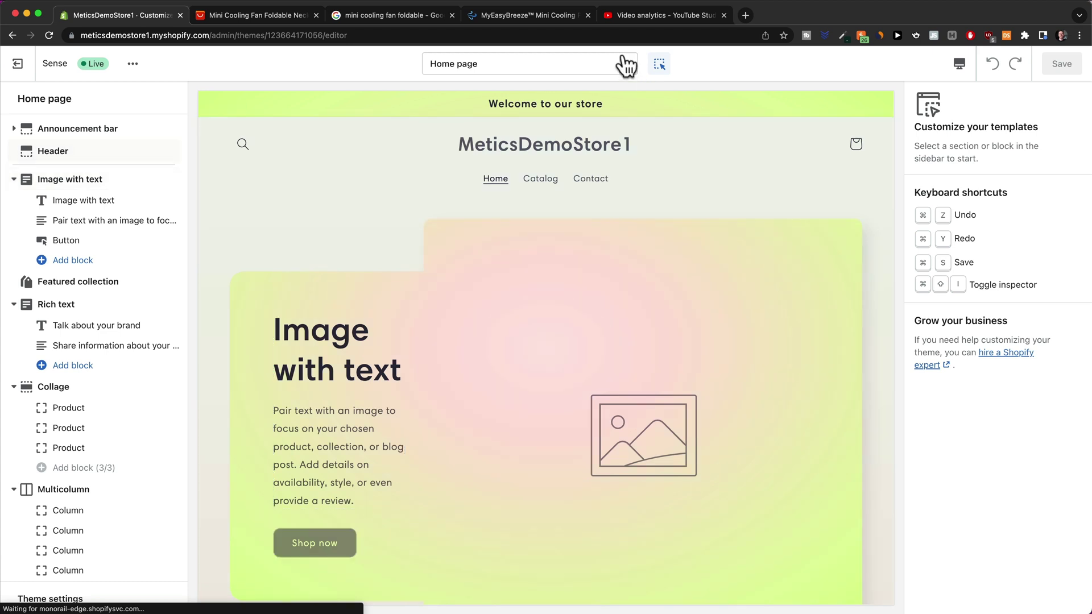
Switch the theme editor to the Default product template and look over the fan's product page preview.
{"action": "left_click", "coordinate": [565, 69]}
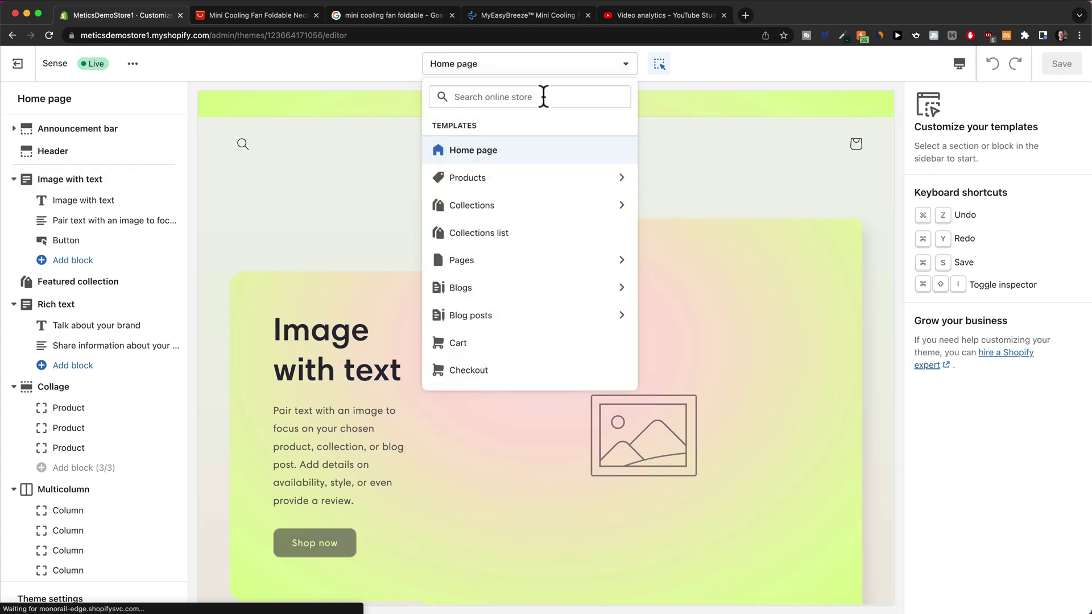
{"action": "left_click", "coordinate": [502, 177]}
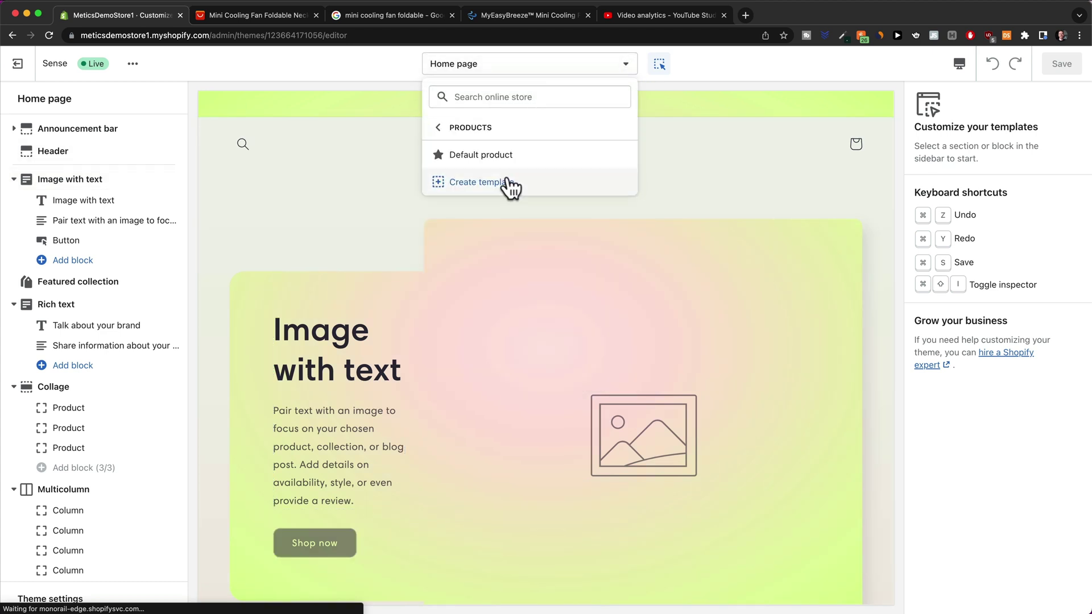
{"action": "left_click", "coordinate": [524, 155]}
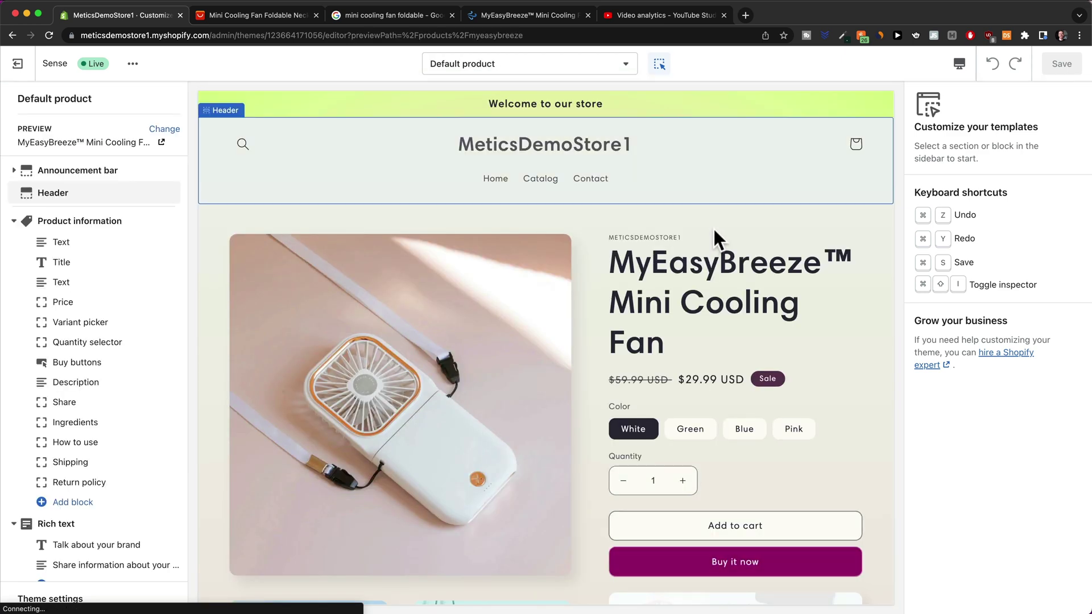
{"action": "scroll", "coordinate": [714, 228], "scroll_direction": "down", "scroll_amount": 5}
{"action": "scroll", "coordinate": [714, 228], "scroll_direction": "up", "scroll_amount": 5}
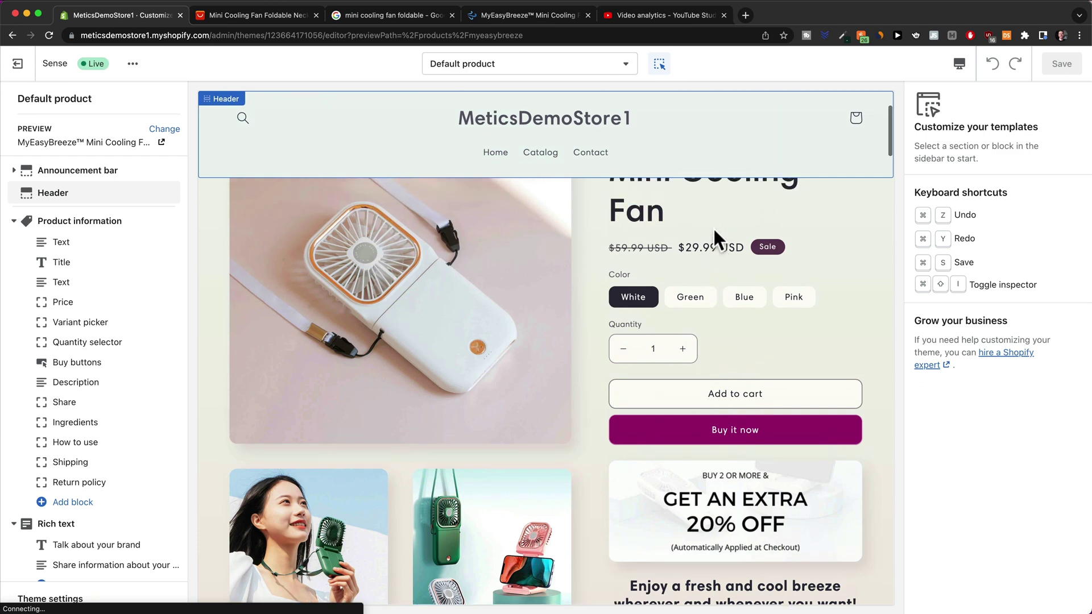
{"action": "scroll", "coordinate": [714, 228], "scroll_direction": "down", "scroll_amount": 2}
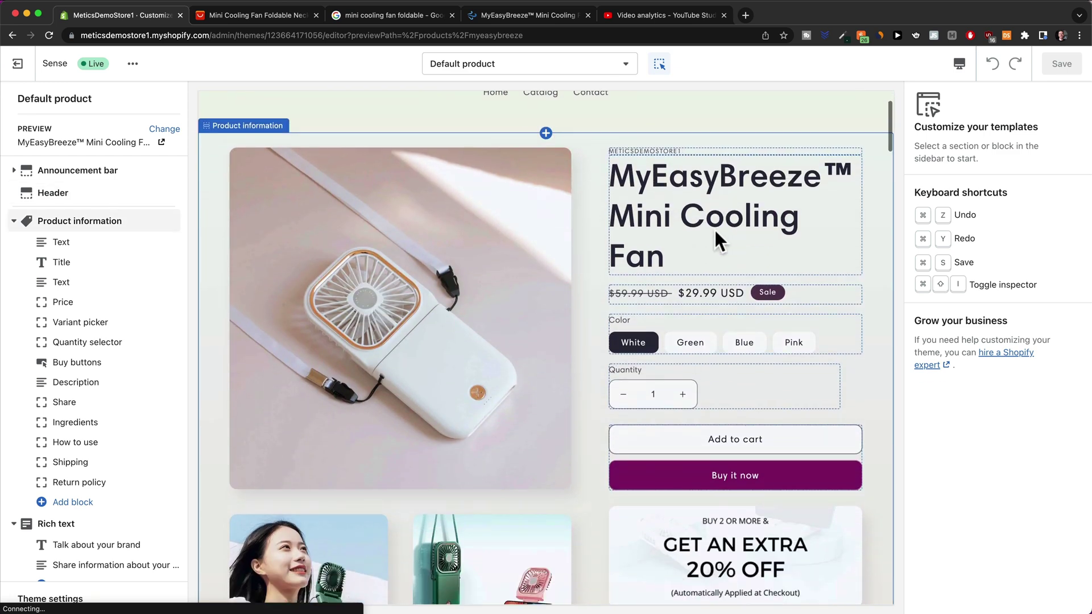
{"action": "scroll", "coordinate": [714, 228], "scroll_direction": "down", "scroll_amount": 10}
{"action": "scroll", "coordinate": [742, 319], "scroll_direction": "up", "scroll_amount": 11}
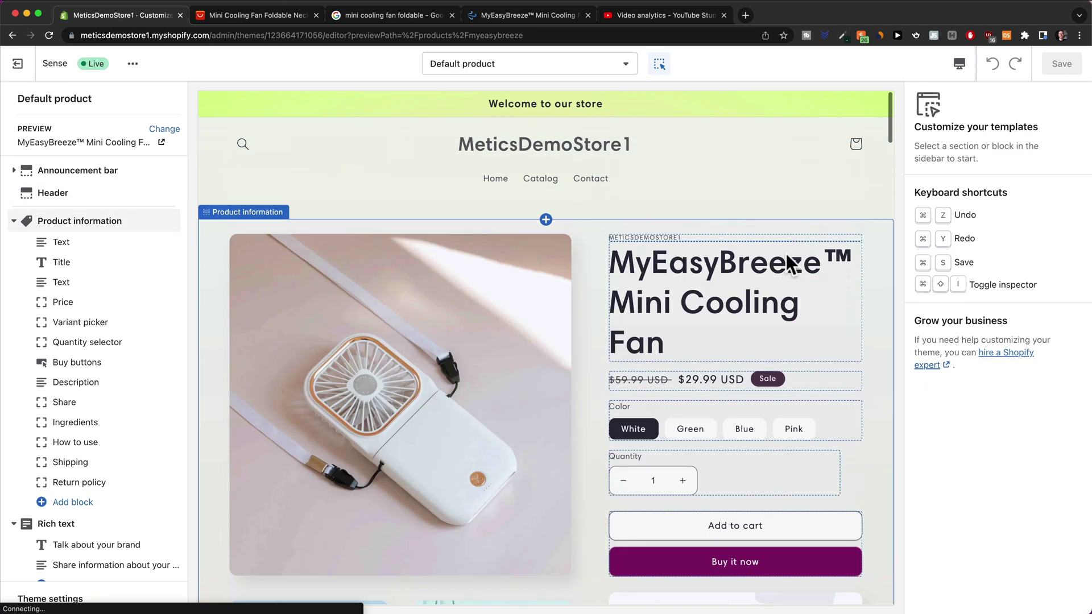
Switch the preview to mobile size and look through the product page from the image gallery to the lower template sections.
{"action": "left_click", "coordinate": [960, 67]}
{"action": "left_click", "coordinate": [988, 98]}
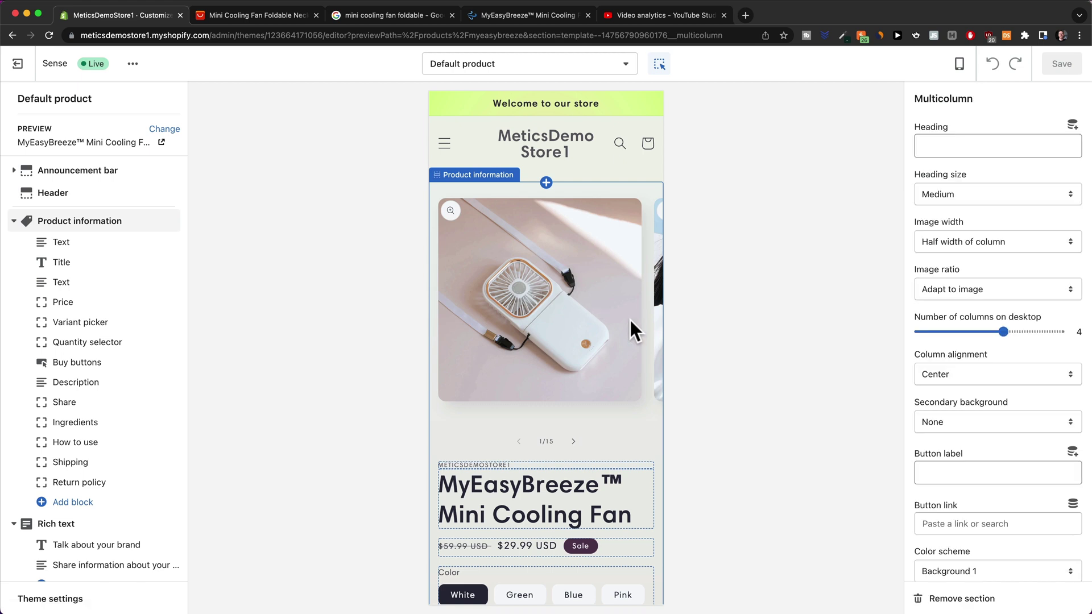
{"action": "scroll", "coordinate": [629, 319], "scroll_direction": "down", "scroll_amount": 2}
{"action": "scroll", "coordinate": [630, 319], "scroll_direction": "down", "scroll_amount": 5}
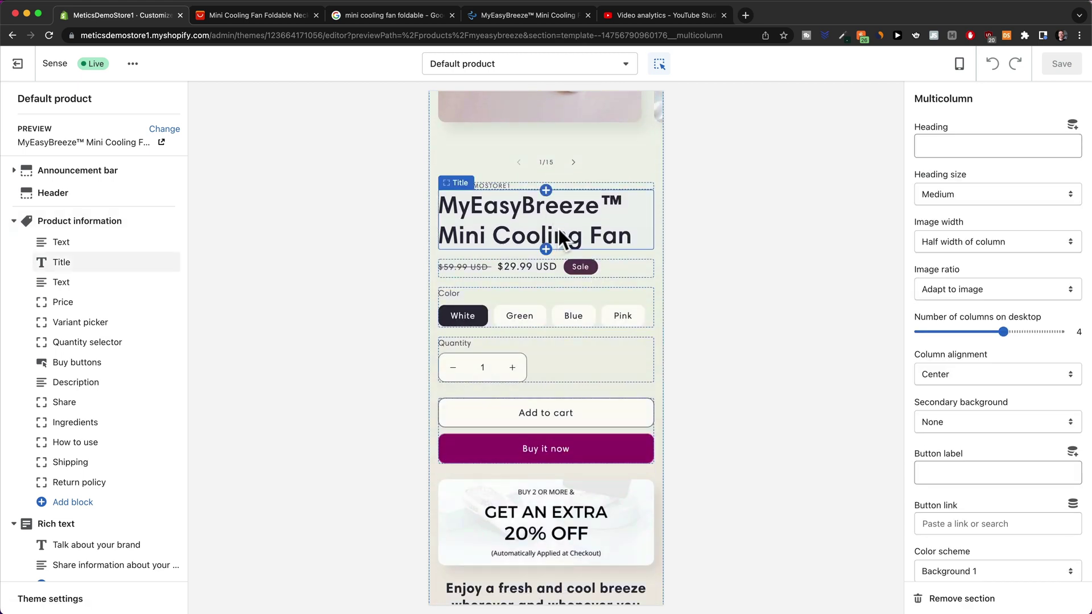
{"action": "scroll", "coordinate": [548, 229], "scroll_direction": "down", "scroll_amount": 1}
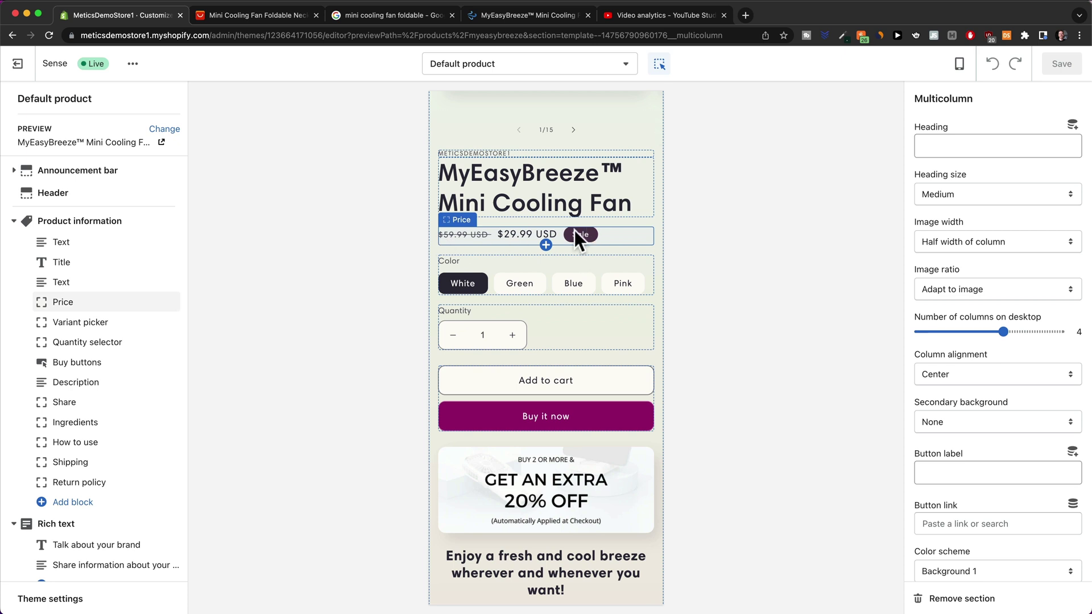
{"action": "scroll", "coordinate": [574, 230], "scroll_direction": "down", "scroll_amount": 2}
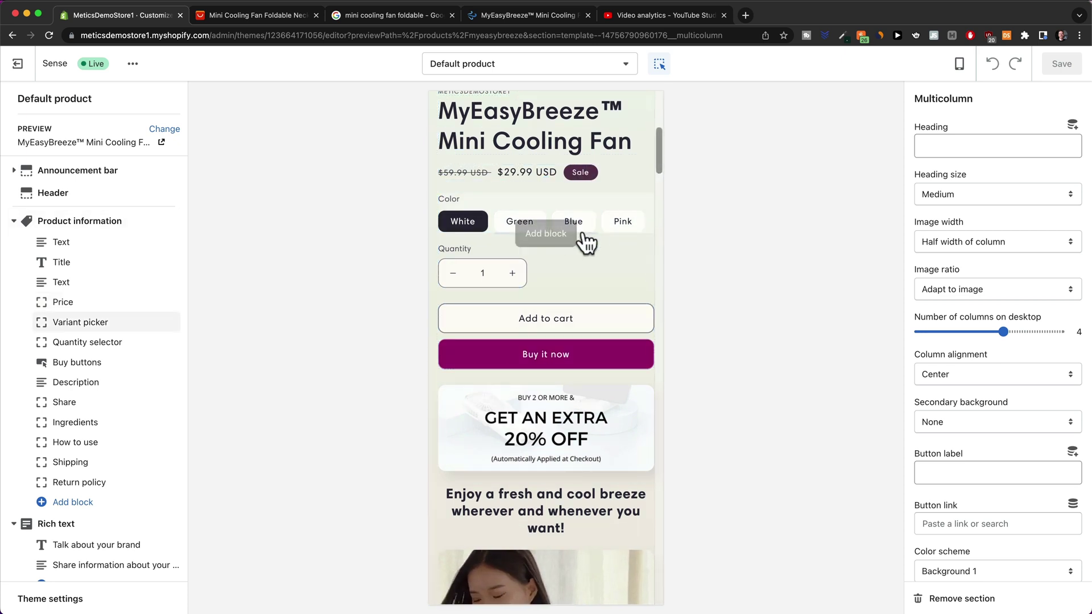
{"action": "scroll", "coordinate": [599, 238], "scroll_direction": "down", "scroll_amount": 3}
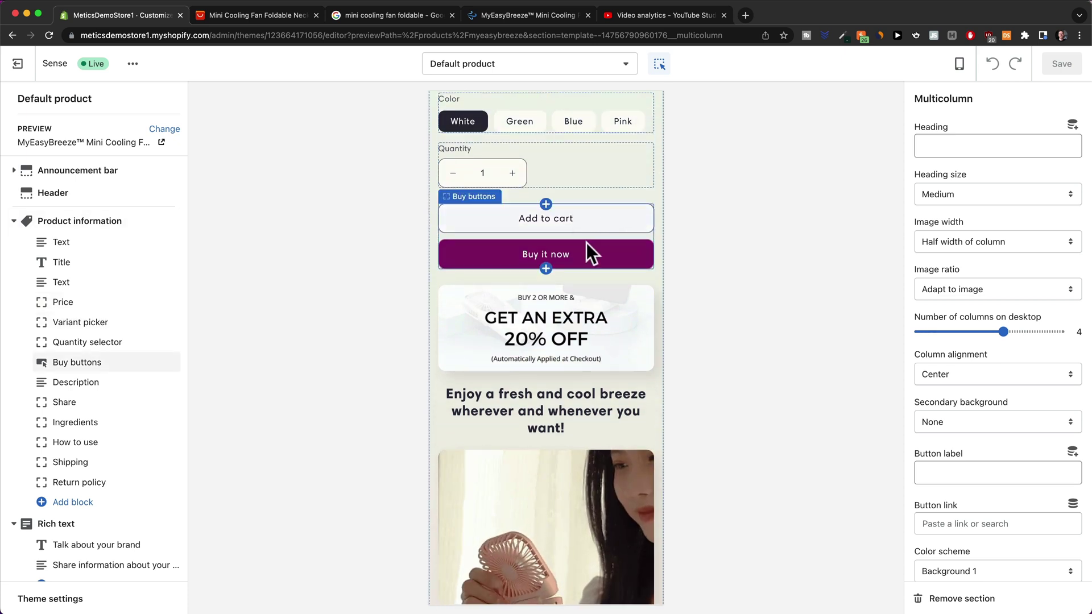
{"action": "scroll", "coordinate": [599, 316], "scroll_direction": "down", "scroll_amount": 3}
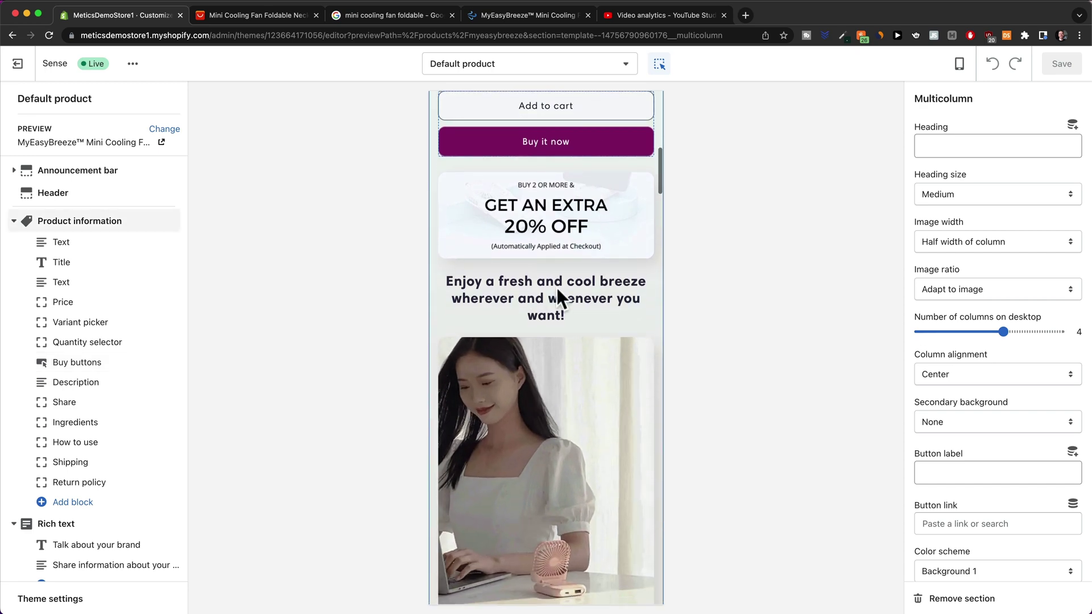
{"action": "scroll", "coordinate": [597, 283], "scroll_direction": "down", "scroll_amount": 1}
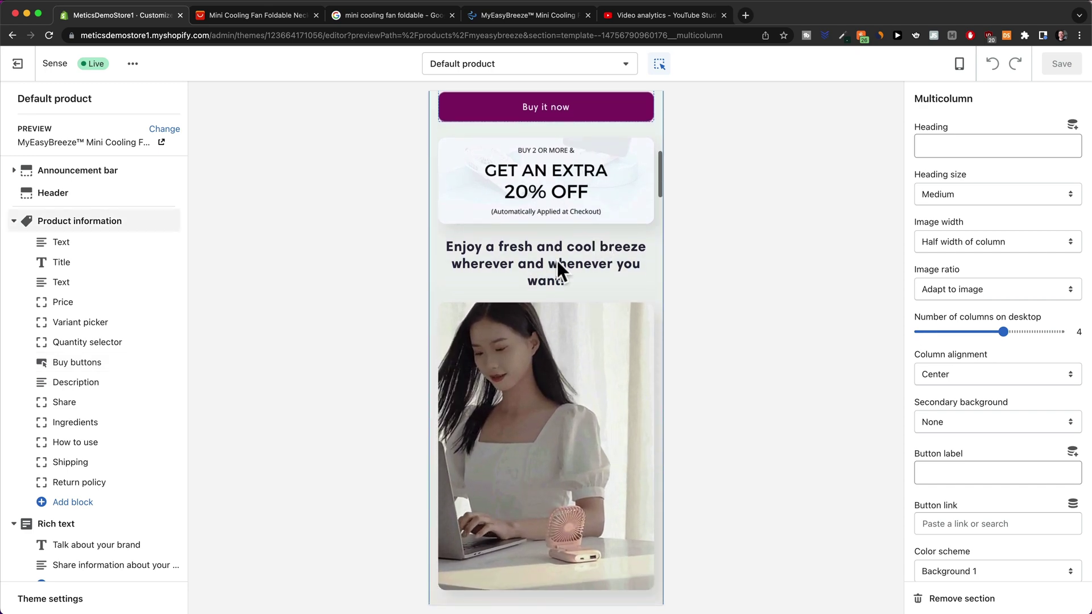
{"action": "scroll", "coordinate": [558, 261], "scroll_direction": "down", "scroll_amount": 20}
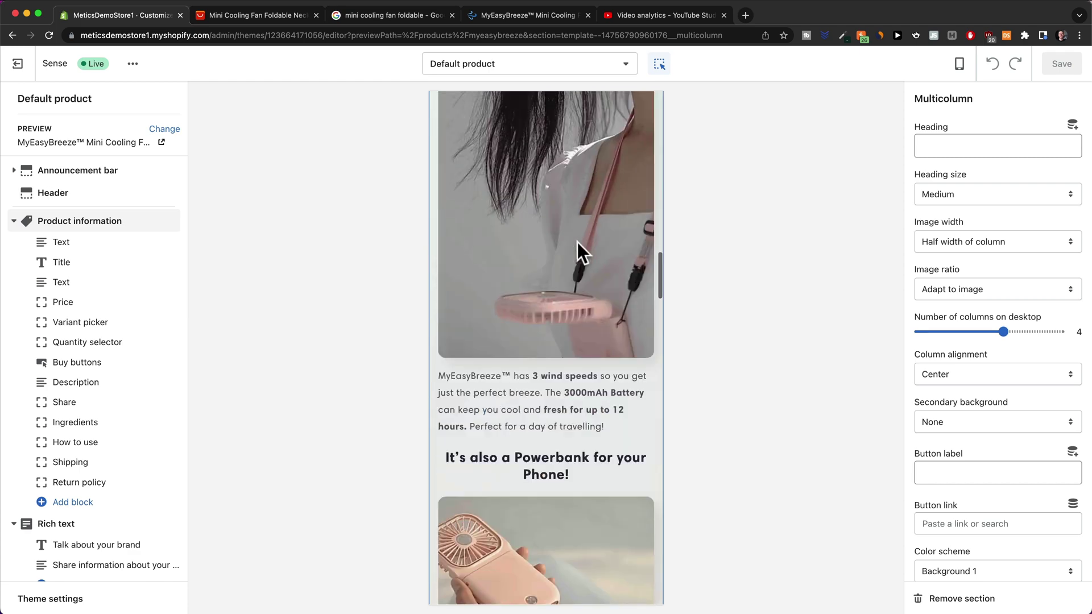
{"action": "scroll", "coordinate": [577, 241], "scroll_direction": "down", "scroll_amount": 20}
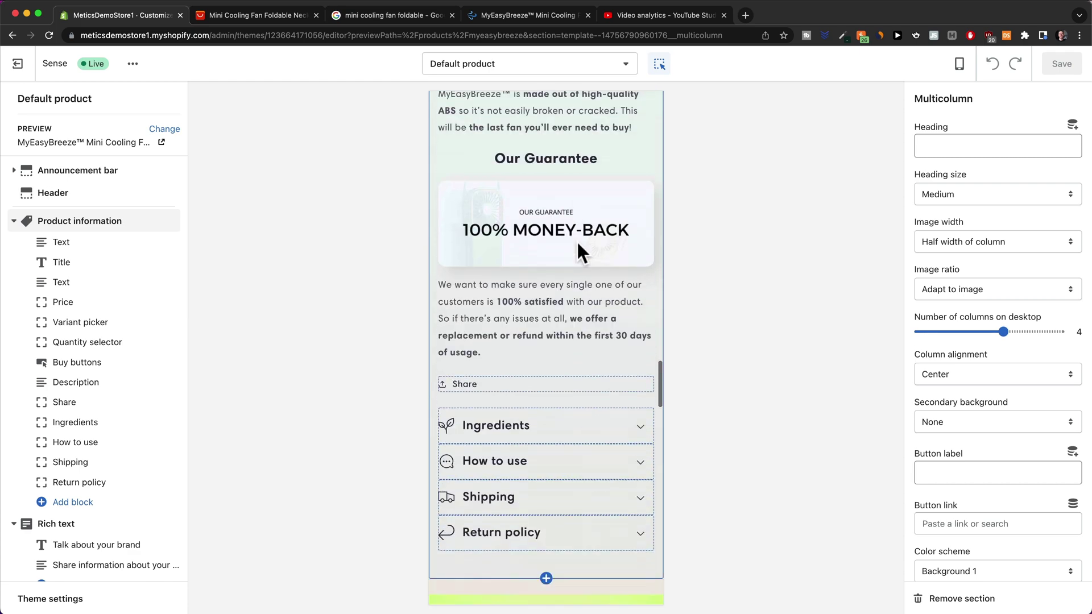
{"action": "scroll", "coordinate": [577, 242], "scroll_direction": "down", "scroll_amount": 10}
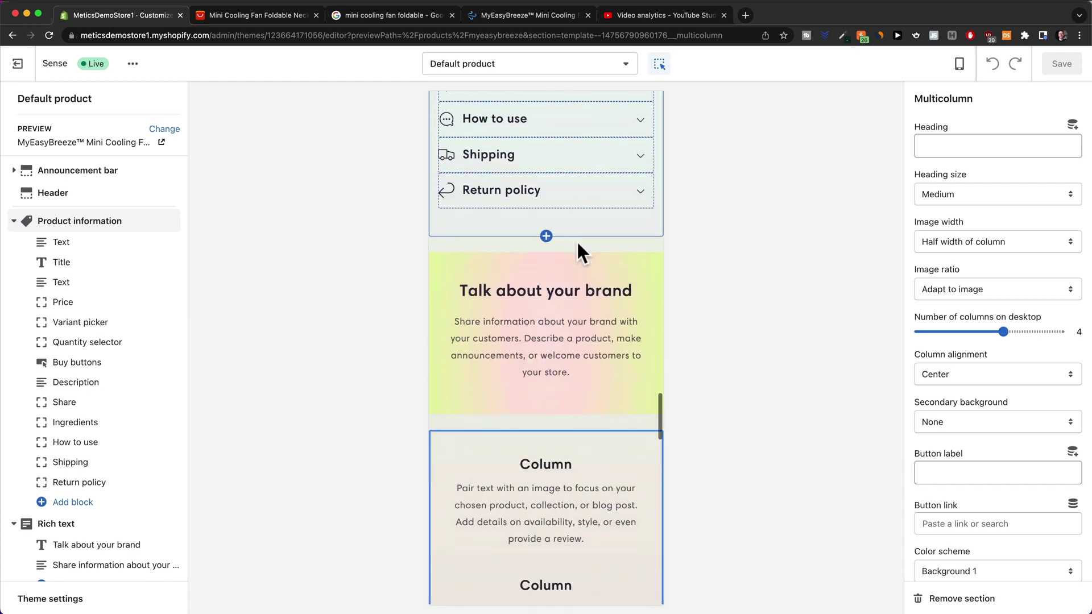
{"action": "scroll", "coordinate": [577, 243], "scroll_direction": "down", "scroll_amount": 12}
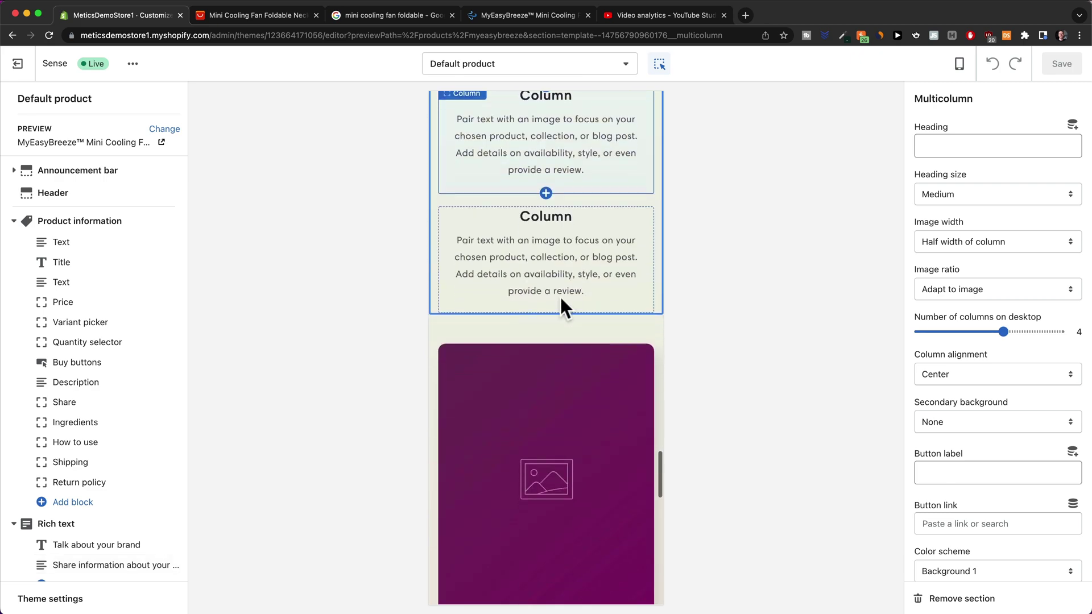
{"action": "scroll", "coordinate": [550, 320], "scroll_direction": "up", "scroll_amount": 20}
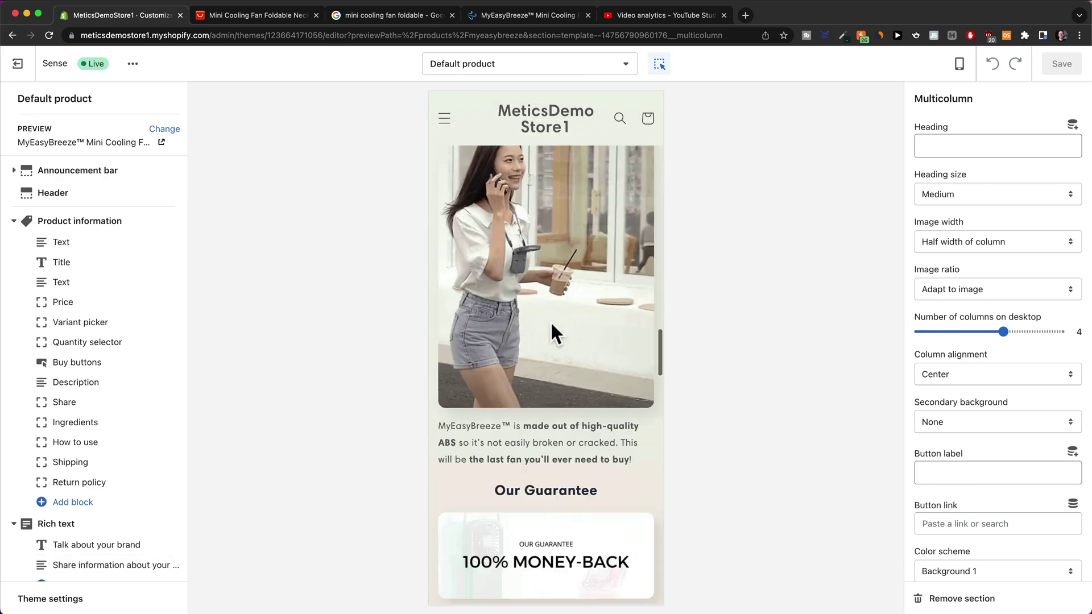
{"action": "scroll", "coordinate": [550, 321], "scroll_direction": "up", "scroll_amount": 6}
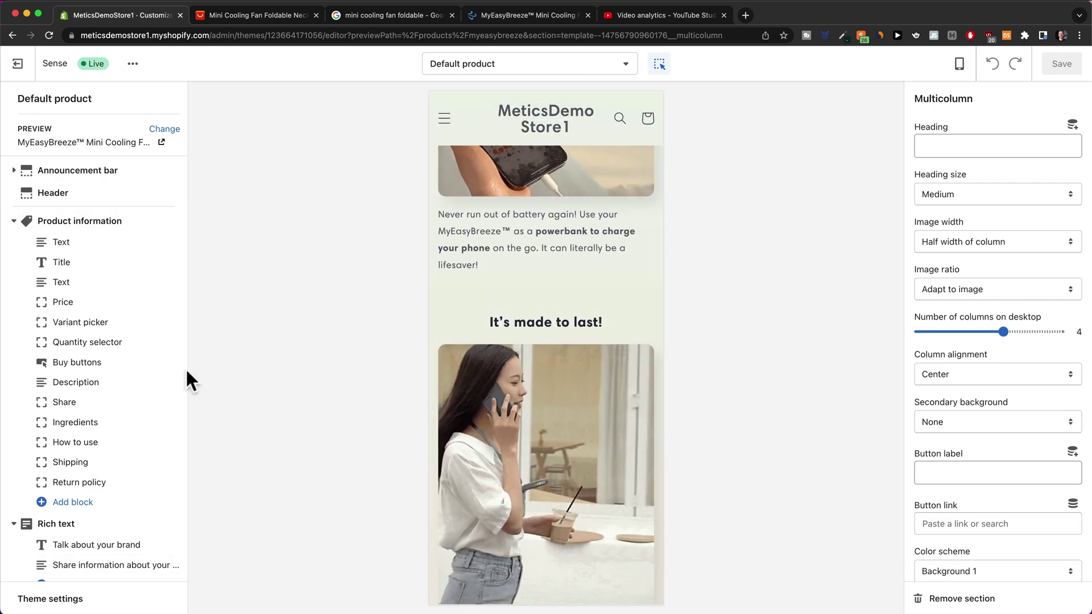
Examine the Product information, Rich text and Multicolumn sections of the product template and their settings.
{"action": "left_click", "coordinate": [74, 223]}
{"action": "left_click", "coordinate": [67, 522]}
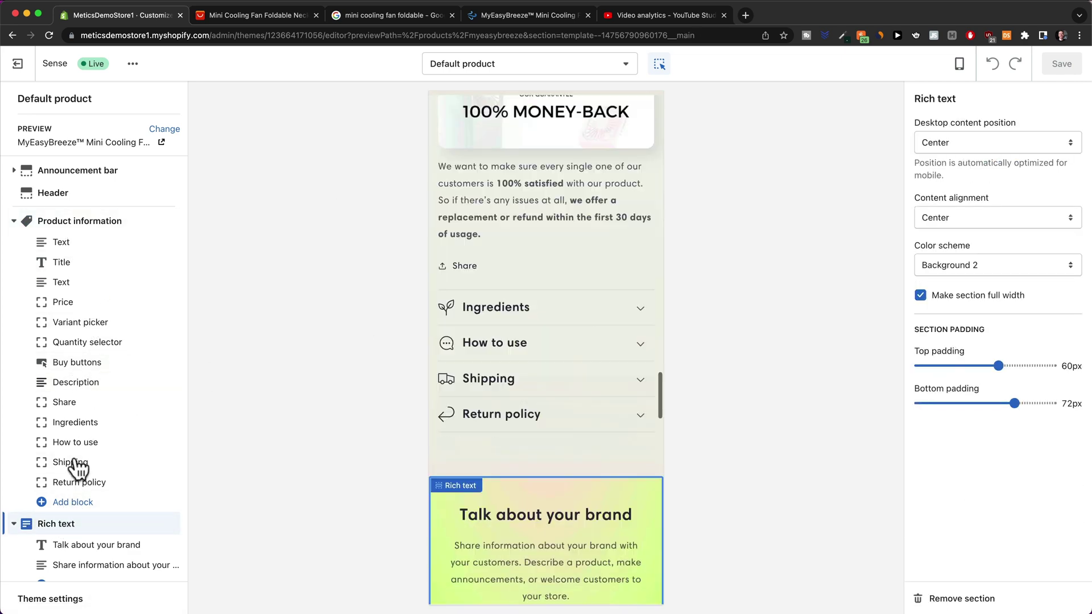
{"action": "scroll", "coordinate": [83, 483], "scroll_direction": "down", "scroll_amount": 5}
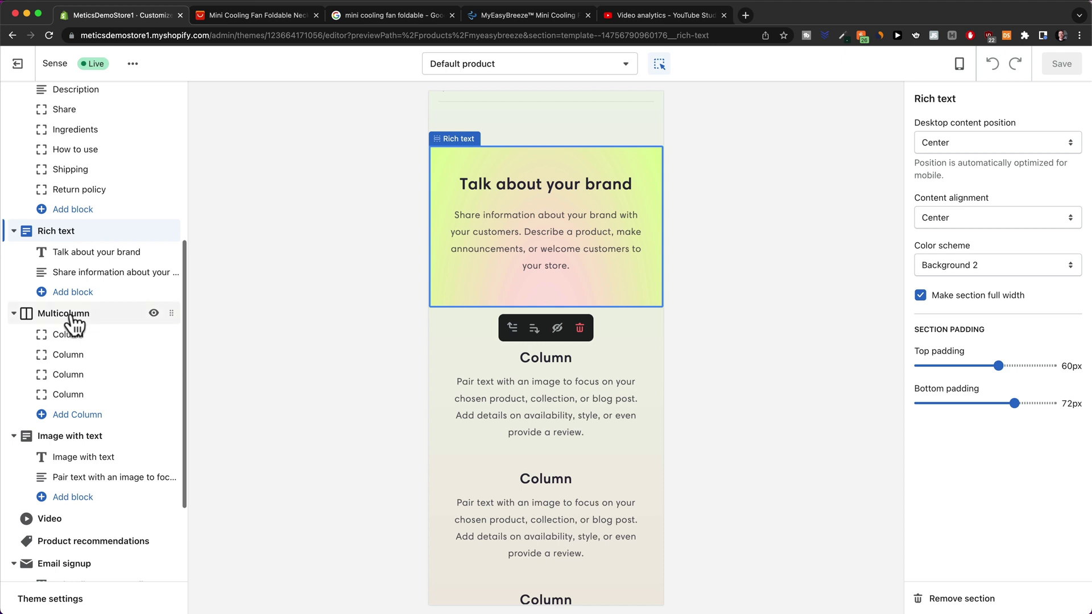
{"action": "left_click", "coordinate": [64, 314]}
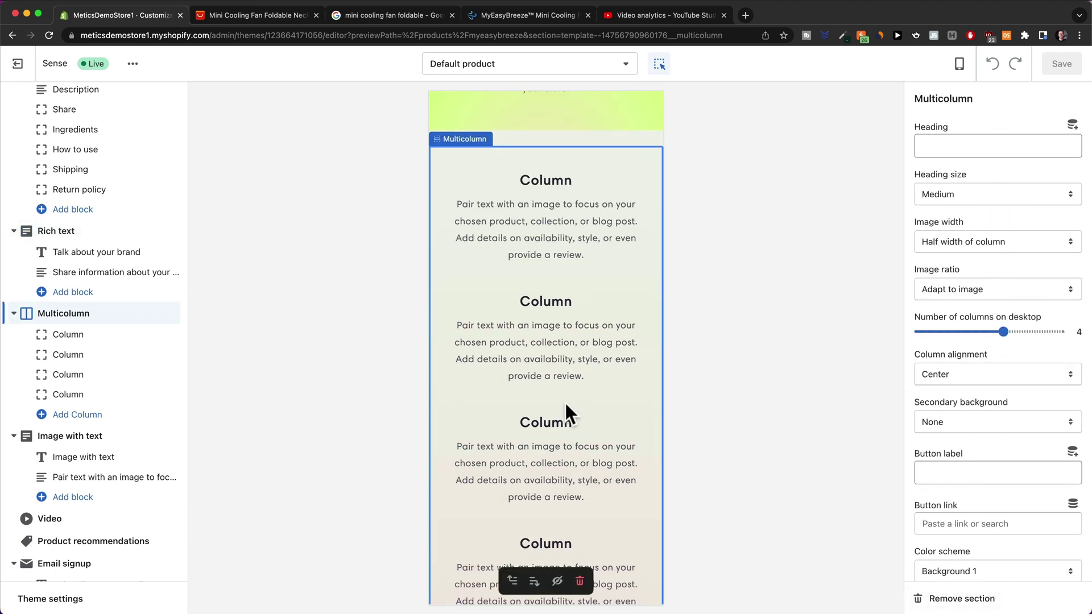
{"action": "scroll", "coordinate": [565, 400], "scroll_direction": "up", "scroll_amount": 15}
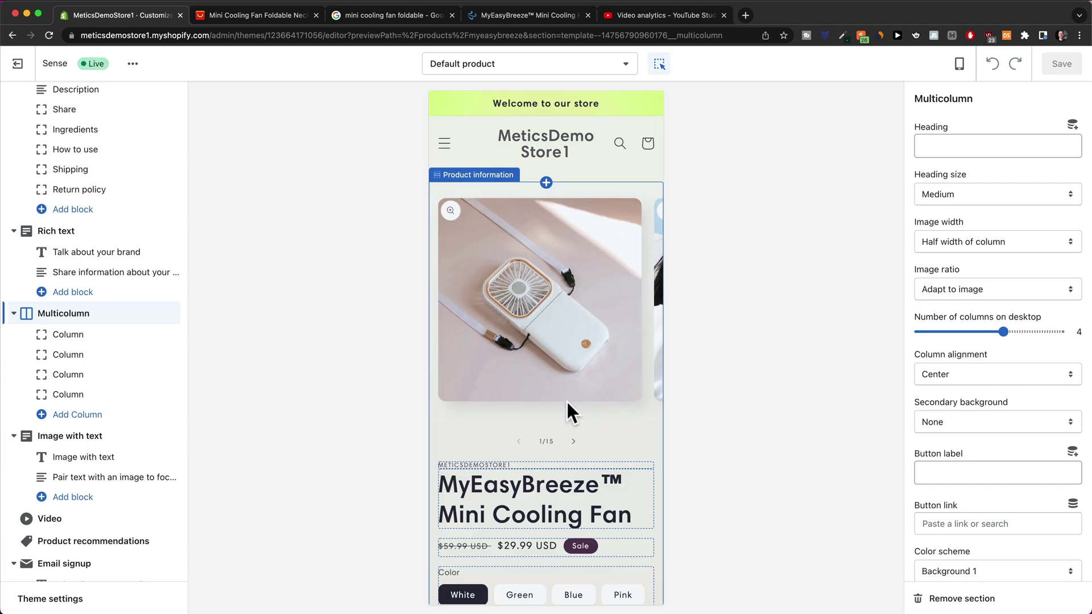
{"action": "left_click", "coordinate": [566, 400]}
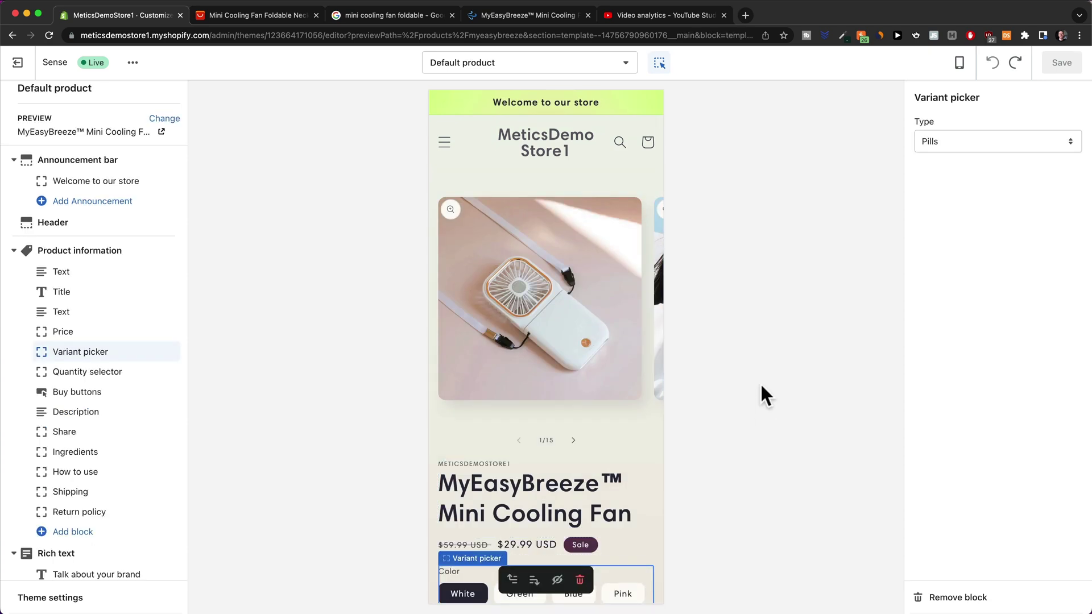
Remove the "Welcome to our store" announcement block and undo the removal.
{"action": "left_click", "coordinate": [586, 104]}
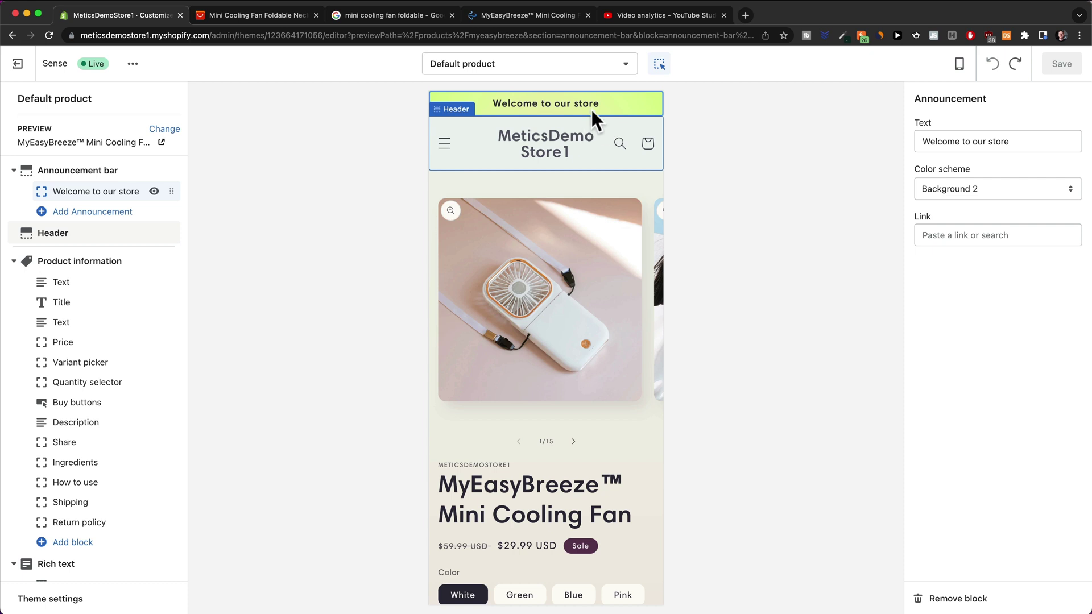
{"action": "left_click", "coordinate": [581, 138]}
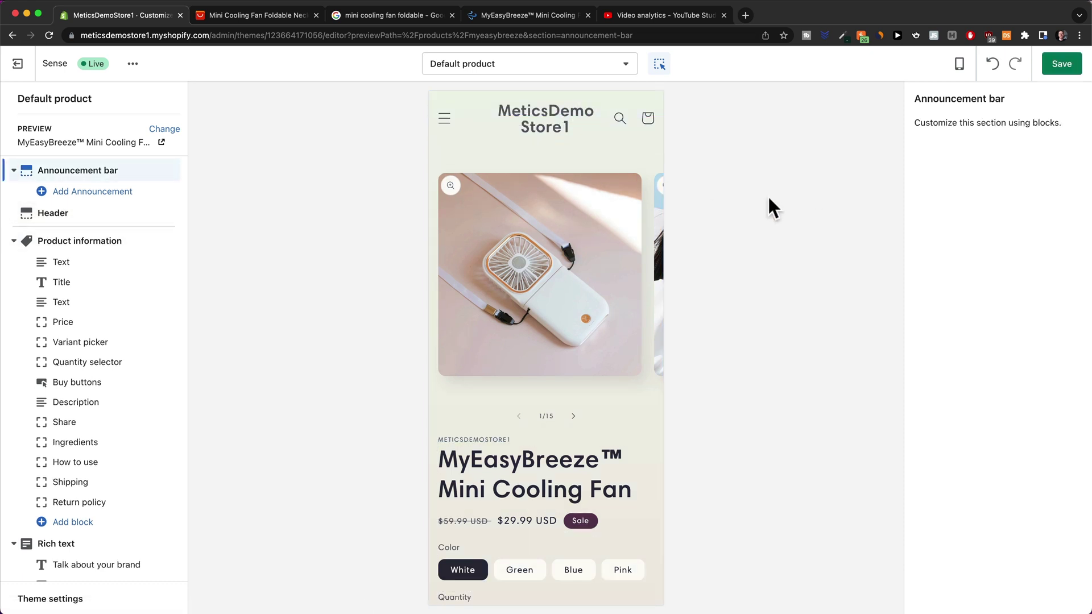
{"action": "left_click", "coordinate": [991, 64]}
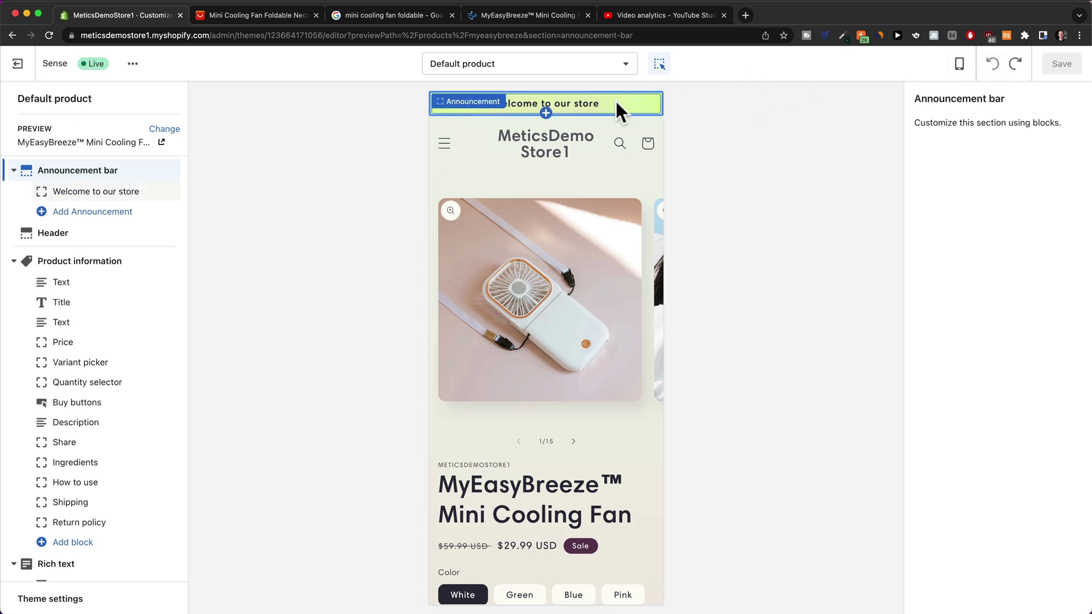
Set the announcement bar text to "ONLY TODAY: 50% OFF & FREE SHIPPING".
{"action": "left_click", "coordinate": [615, 100]}
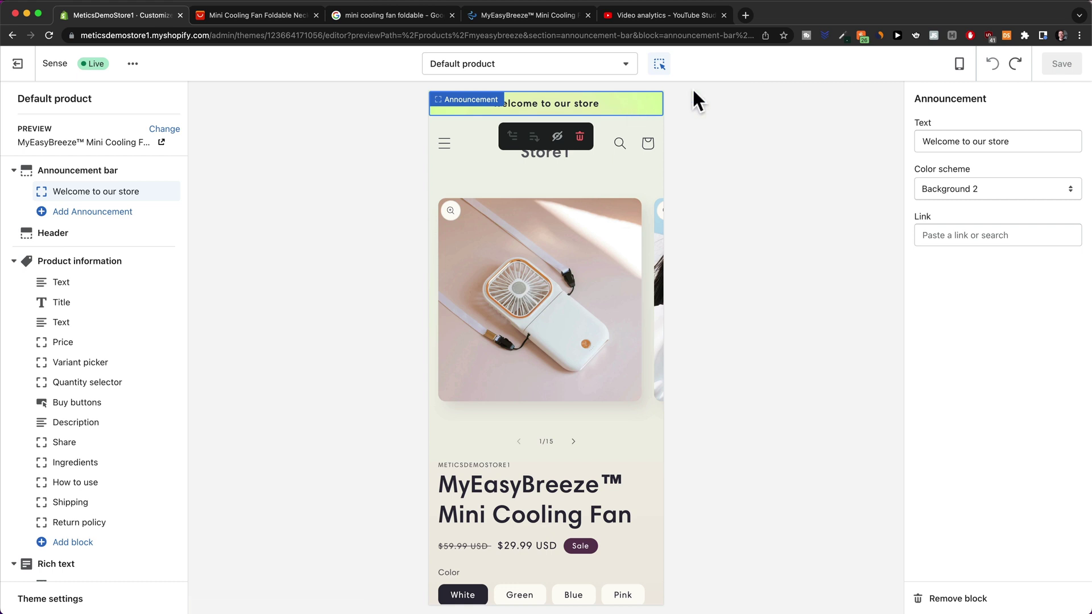
{"action": "left_click_drag", "start_coordinate": [1034, 141], "coordinate": [907, 143]}
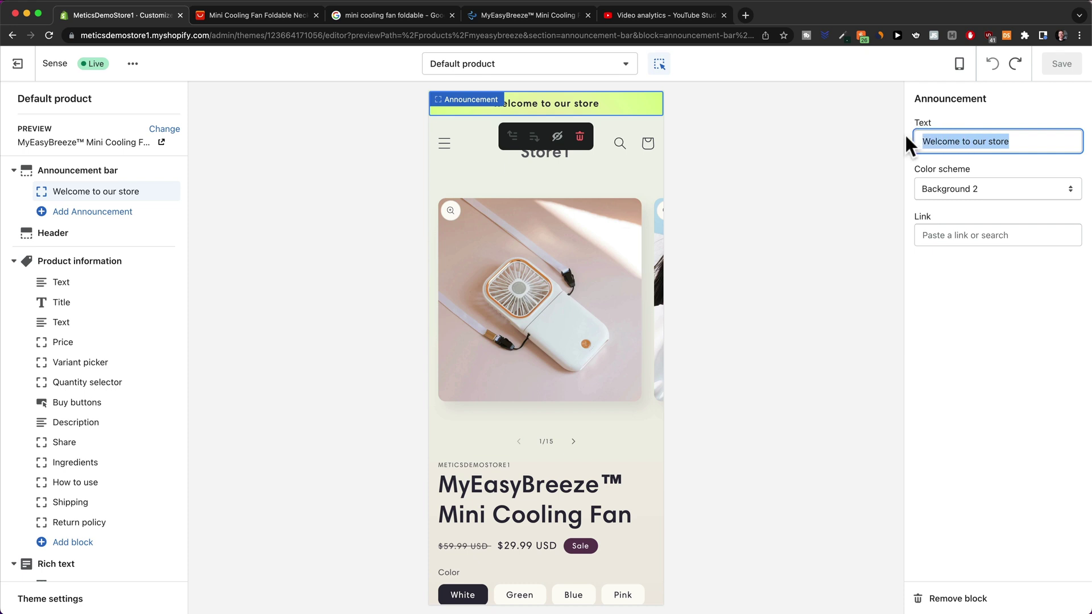
{"action": "type", "text": "ONLY TODAY: 50% OFF & FREE SHIPPING"}
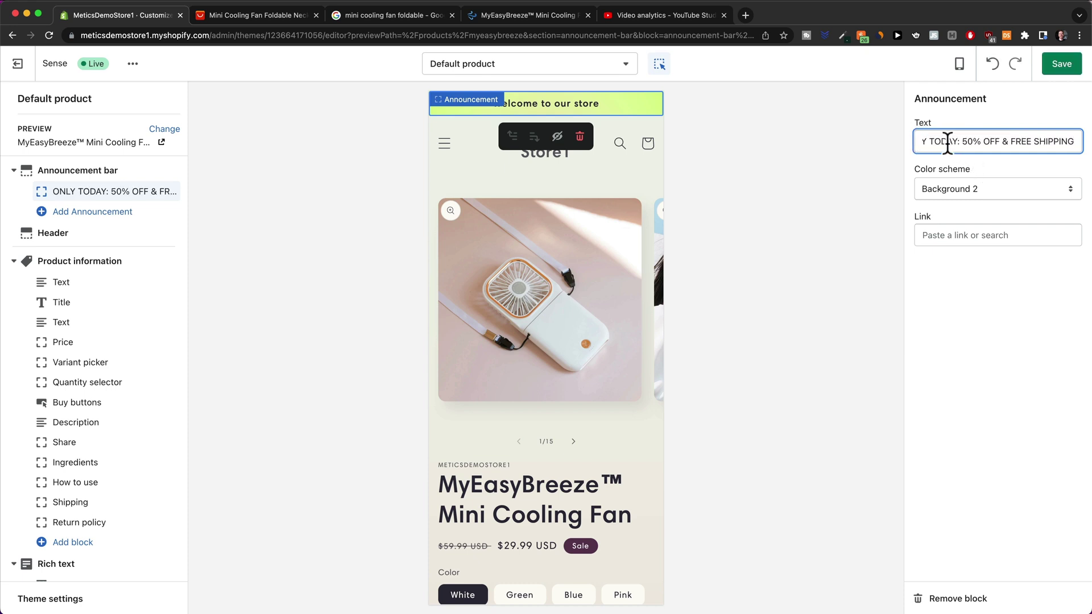
{"action": "left_click_drag", "start_coordinate": [925, 142], "coordinate": [906, 142]}
{"action": "left_click", "coordinate": [969, 141]}
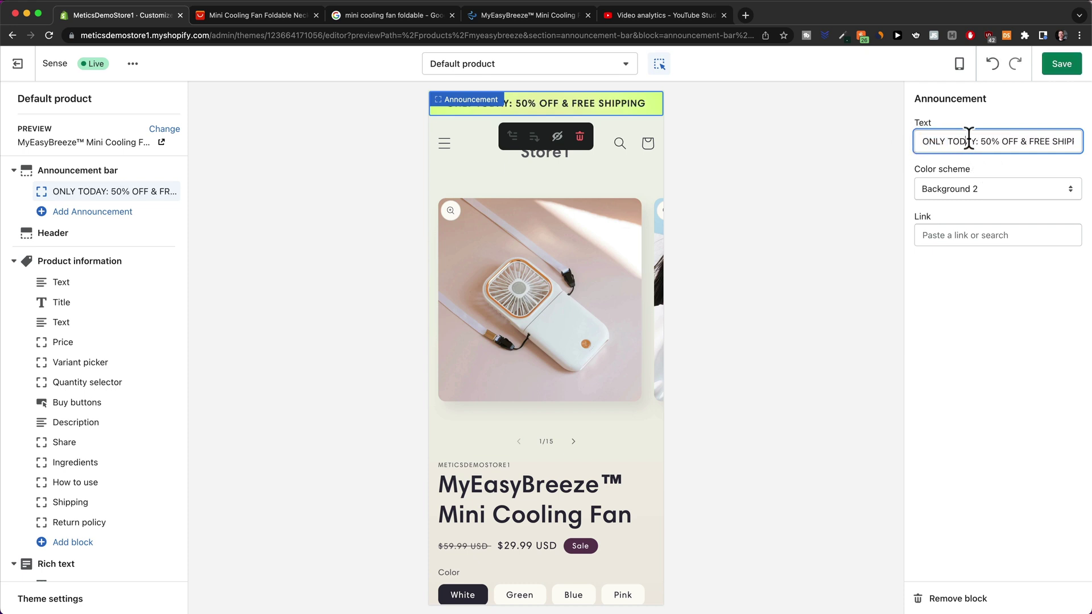
{"action": "left_click_drag", "start_coordinate": [979, 141], "coordinate": [1078, 142]}
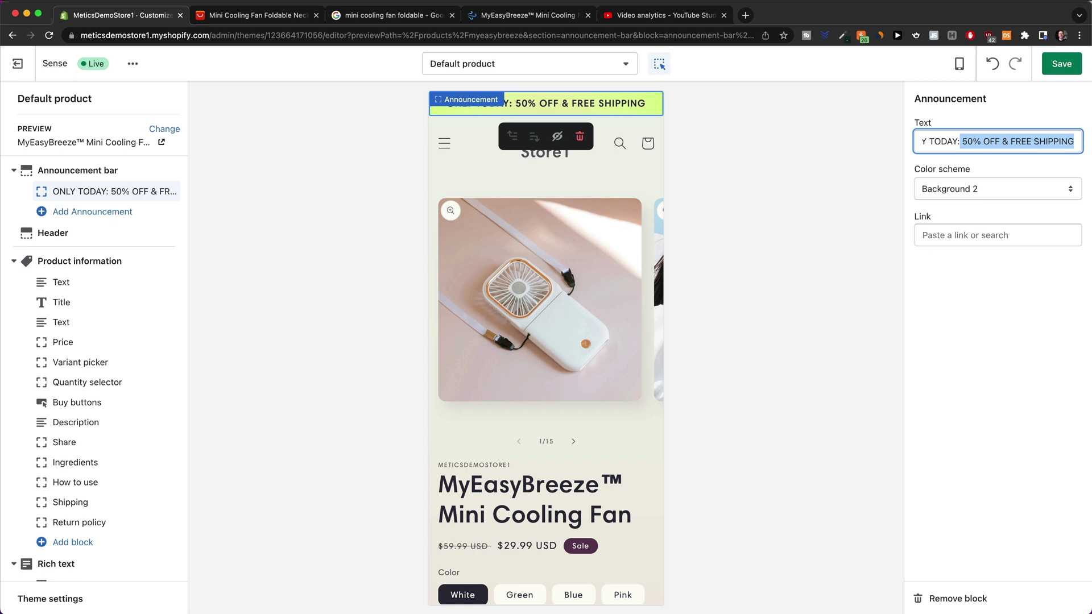
{"action": "left_click", "coordinate": [855, 165]}
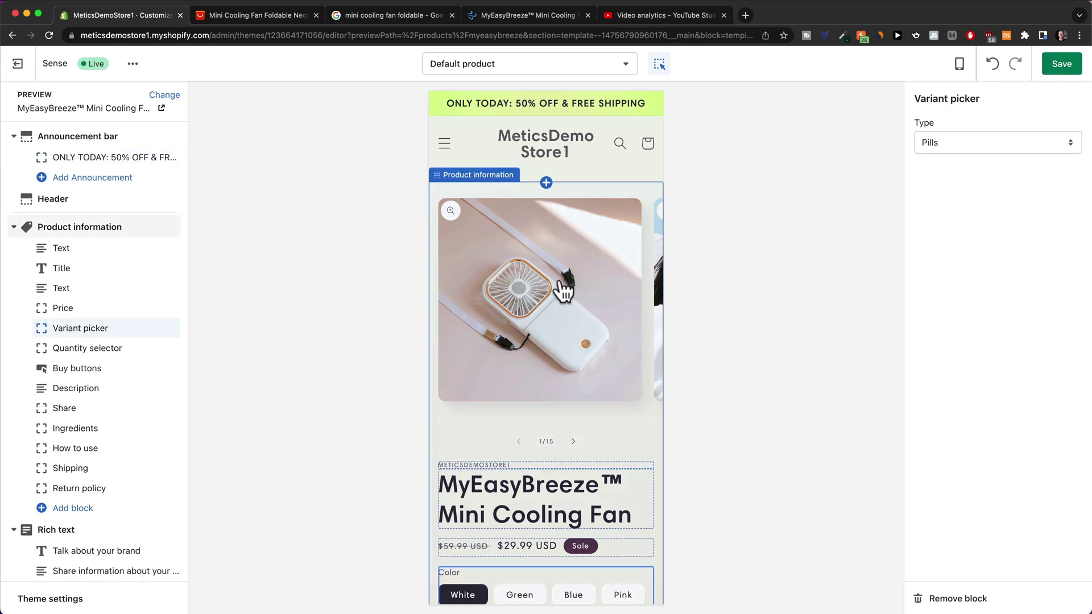
Remove the vendor text block above the product title in the Product information section.
{"action": "left_click", "coordinate": [574, 441]}
{"action": "scroll", "coordinate": [566, 435], "scroll_direction": "down", "scroll_amount": 2}
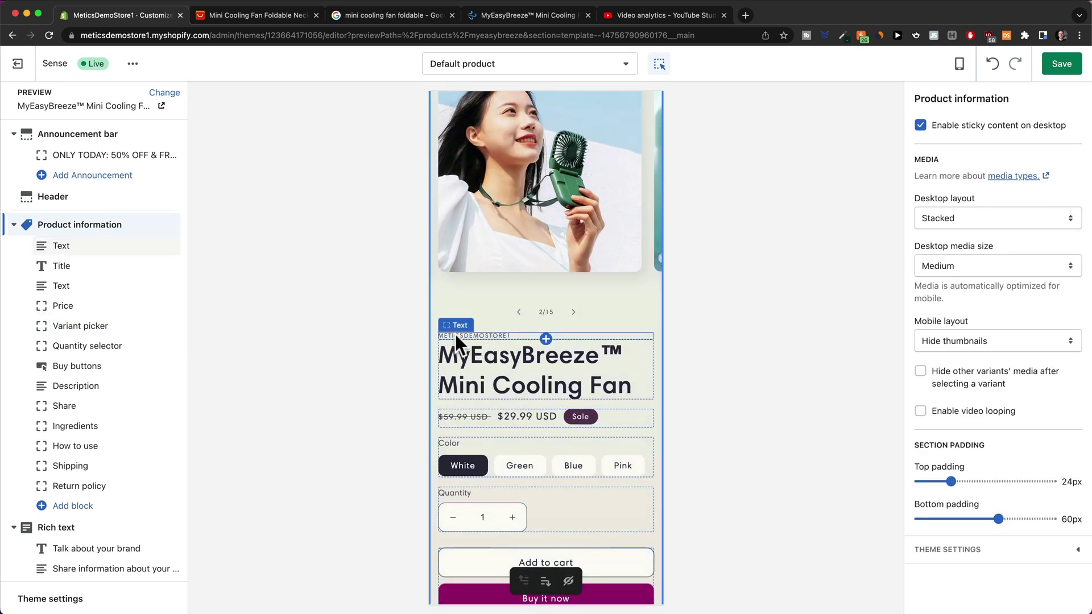
{"action": "left_click", "coordinate": [485, 334]}
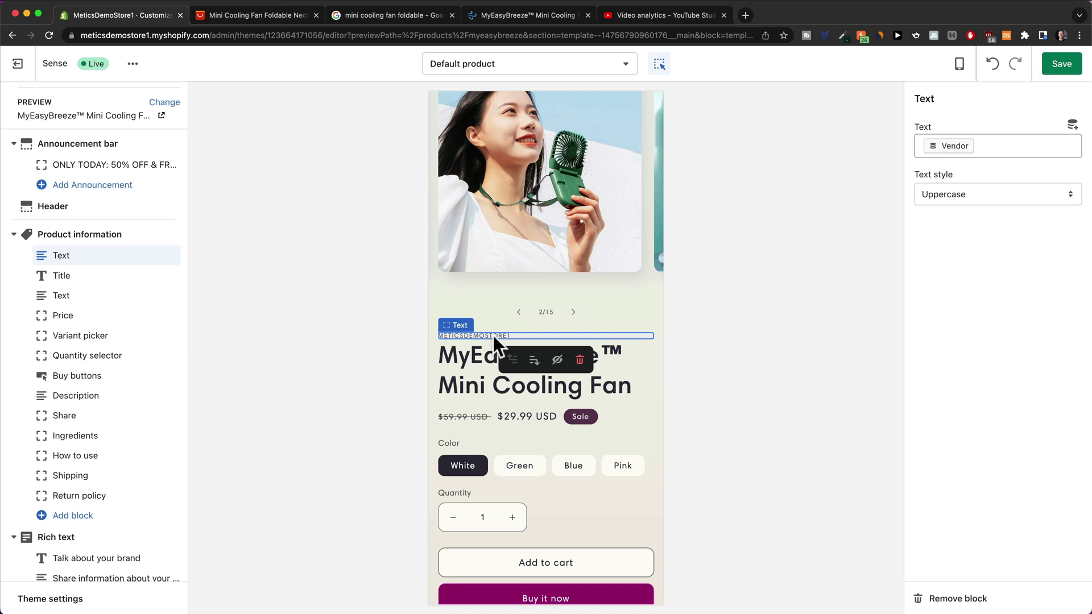
{"action": "left_click", "coordinate": [581, 362]}
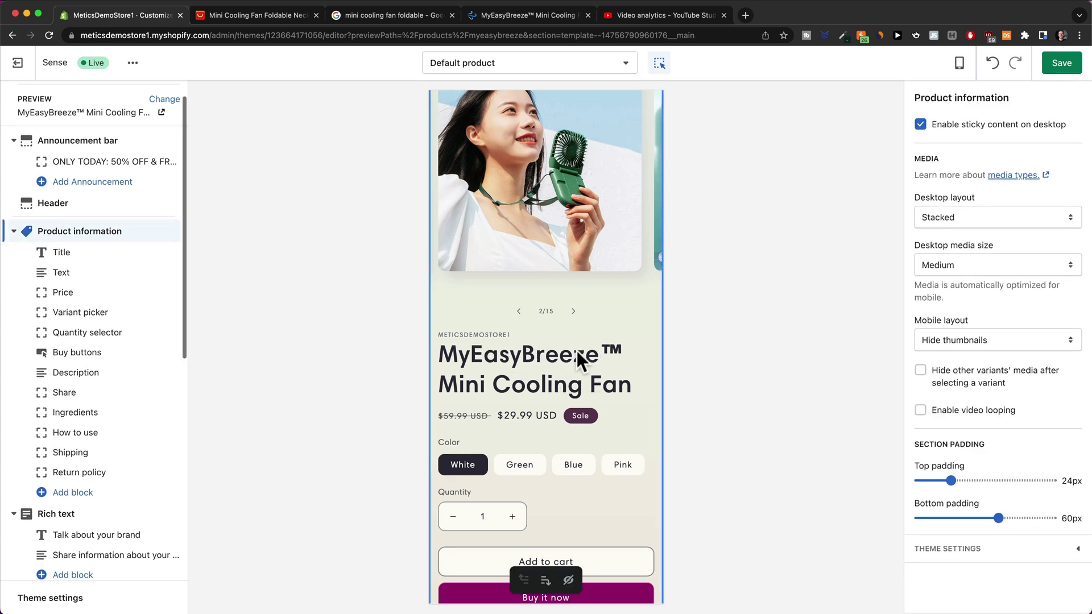
Turn off the dynamic checkout buttons for the product's Buy buttons block.
{"action": "scroll", "coordinate": [512, 307], "scroll_direction": "down", "scroll_amount": 2}
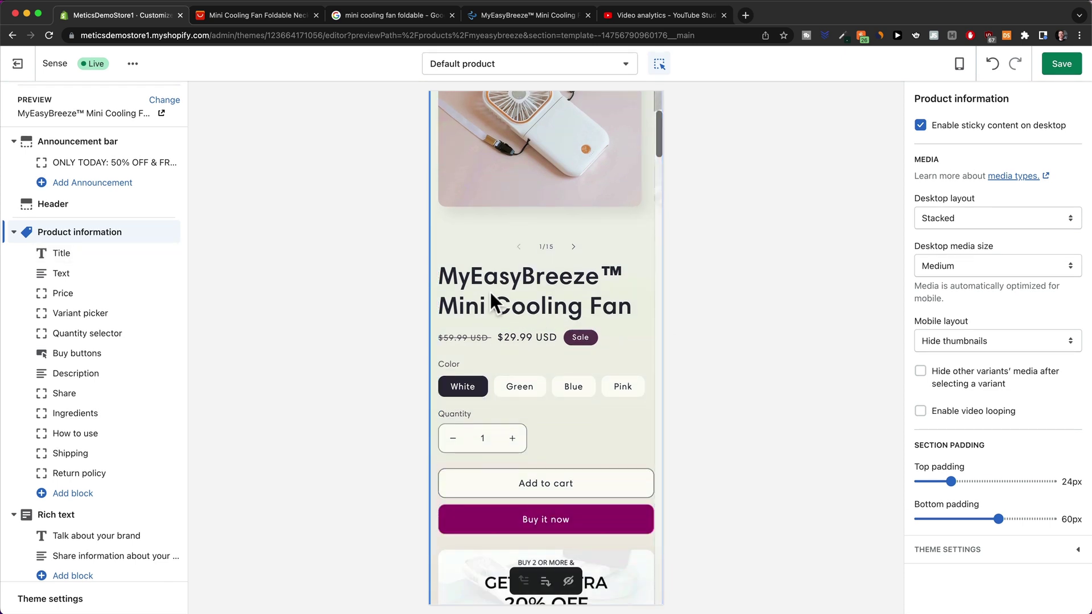
{"action": "scroll", "coordinate": [563, 285], "scroll_direction": "down", "scroll_amount": 2}
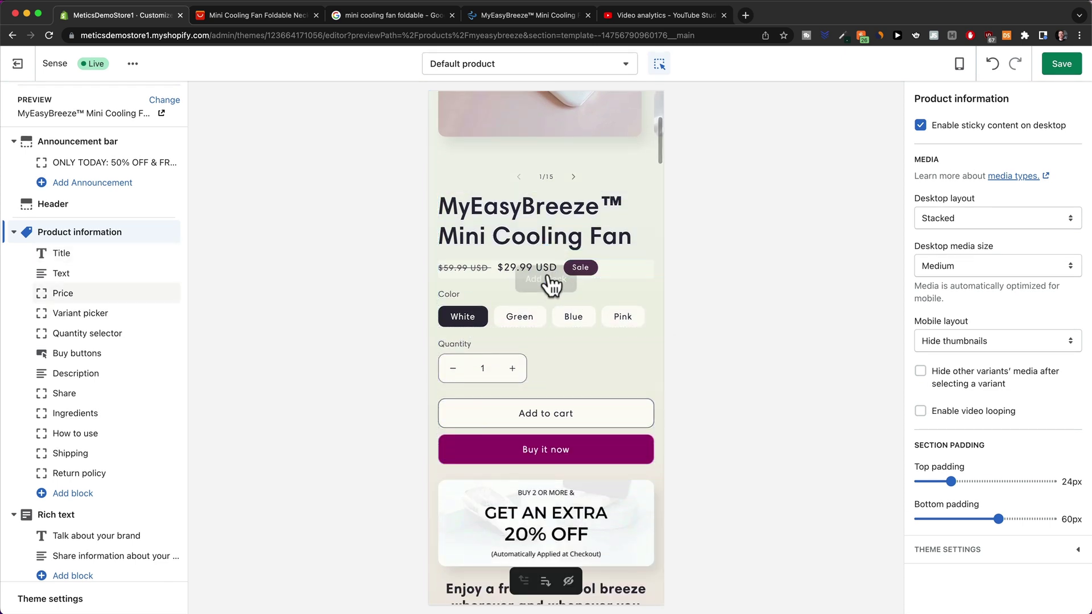
{"action": "scroll", "coordinate": [490, 311], "scroll_direction": "down", "scroll_amount": 2}
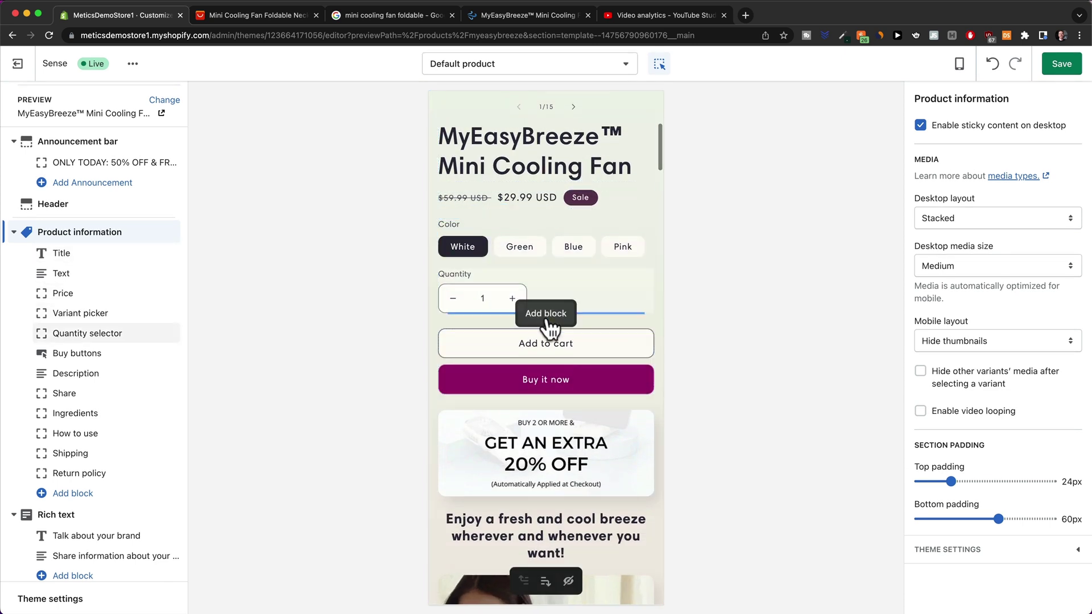
{"action": "left_click", "coordinate": [626, 359]}
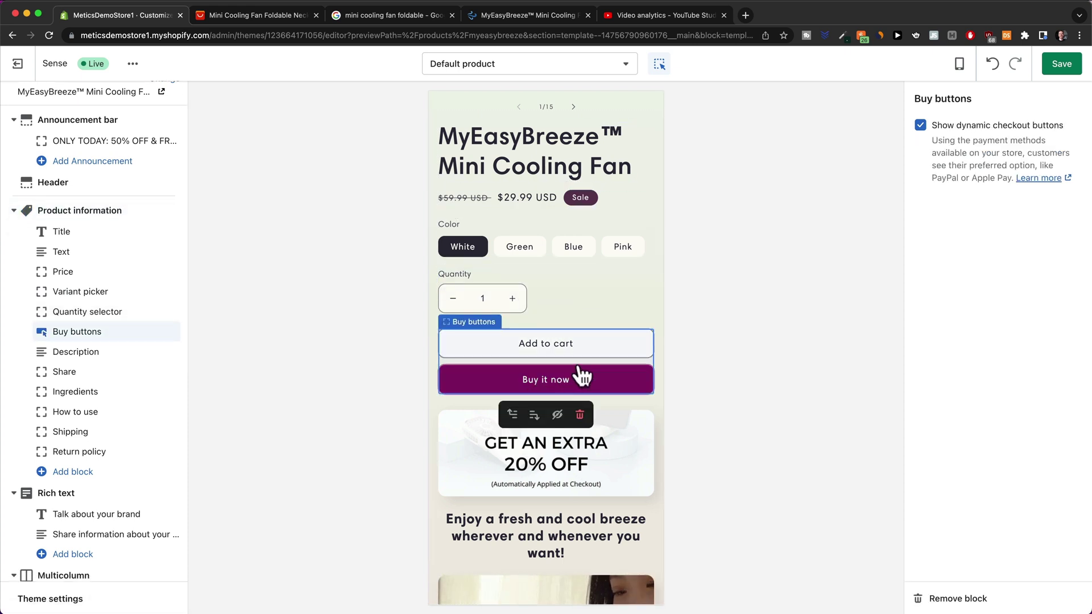
{"action": "left_click", "coordinate": [921, 128]}
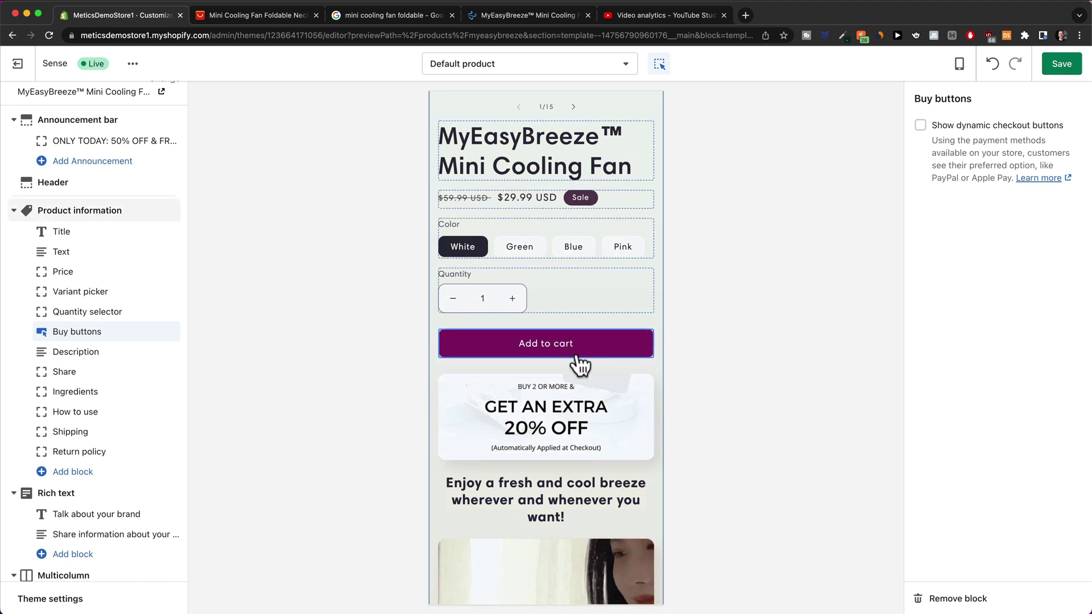
Look through the mobile product description down to the collapsible rows and test expanding and collapsing the Ingredients row.
{"action": "scroll", "coordinate": [632, 368], "scroll_direction": "down", "scroll_amount": 3}
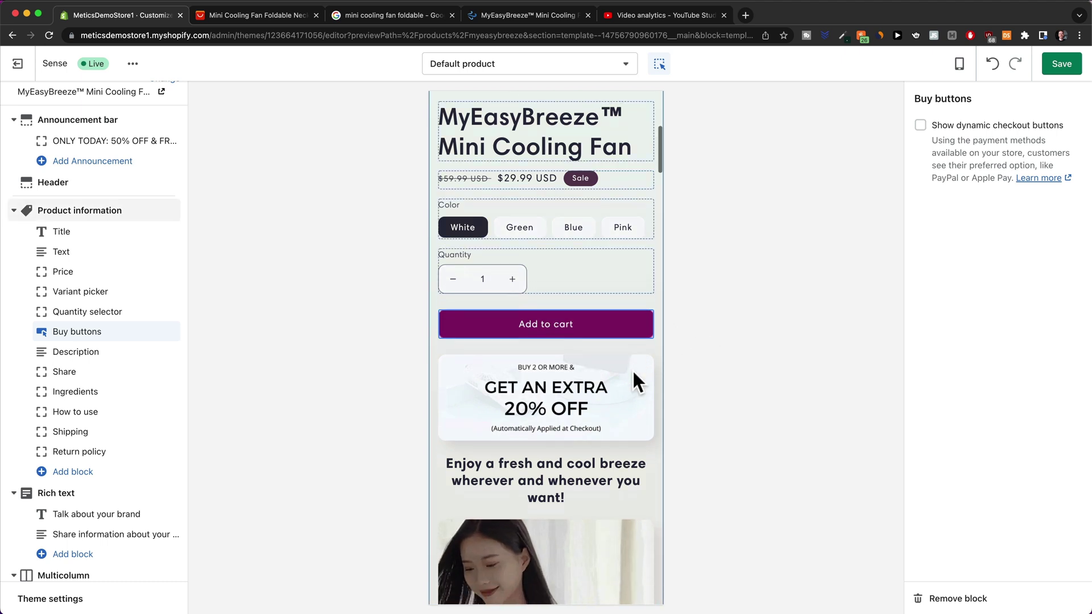
{"action": "left_click", "coordinate": [616, 353]}
{"action": "scroll", "coordinate": [614, 349], "scroll_direction": "down", "scroll_amount": 6}
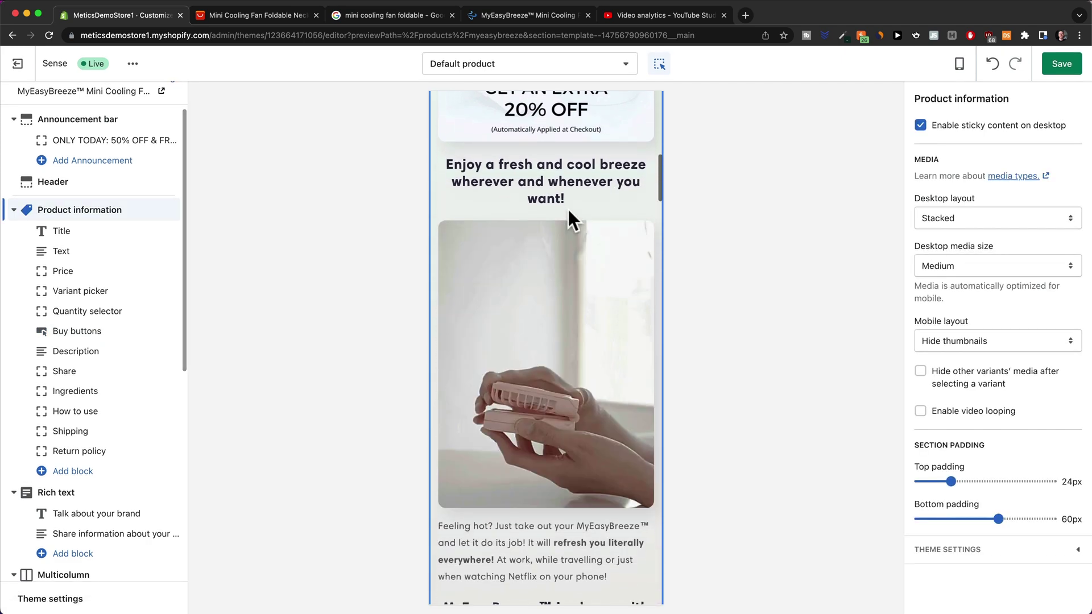
{"action": "scroll", "coordinate": [578, 251], "scroll_direction": "down", "scroll_amount": 15}
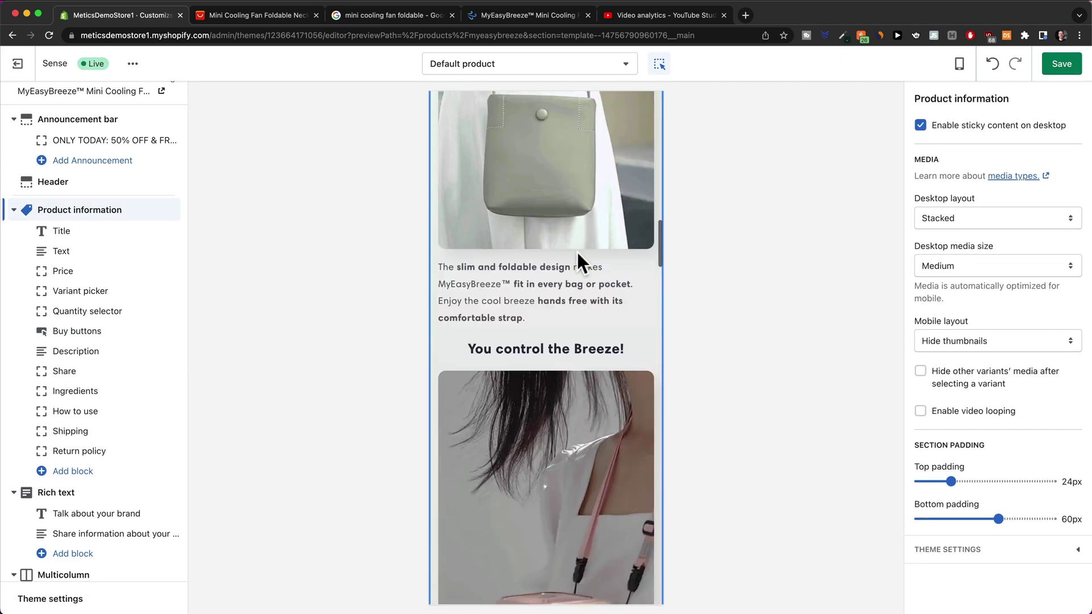
{"action": "scroll", "coordinate": [578, 251], "scroll_direction": "down", "scroll_amount": 20}
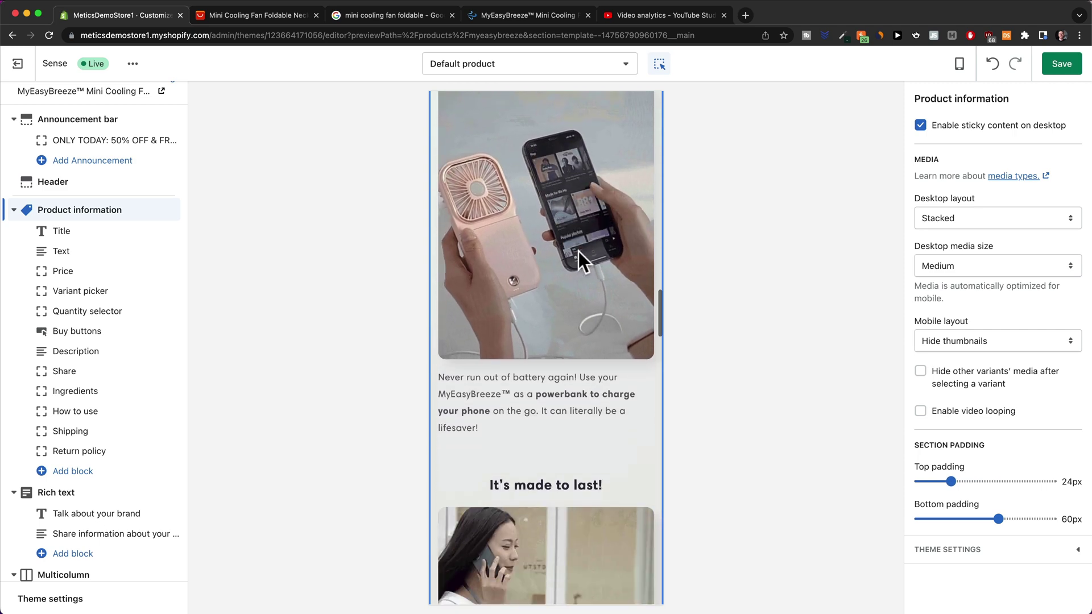
{"action": "scroll", "coordinate": [545, 330], "scroll_direction": "down", "scroll_amount": 3}
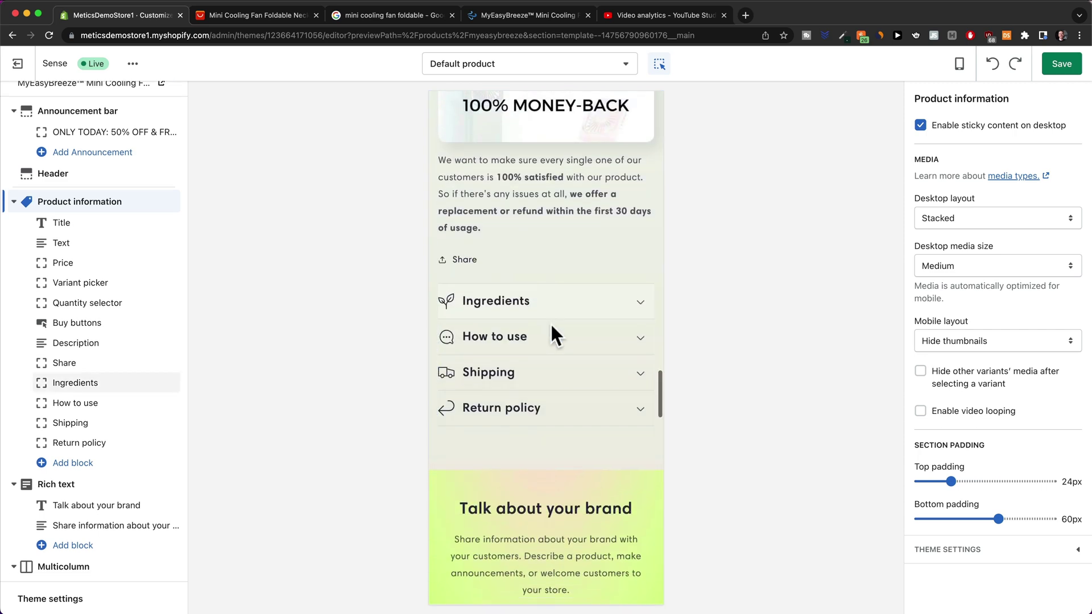
{"action": "left_click", "coordinate": [640, 297]}
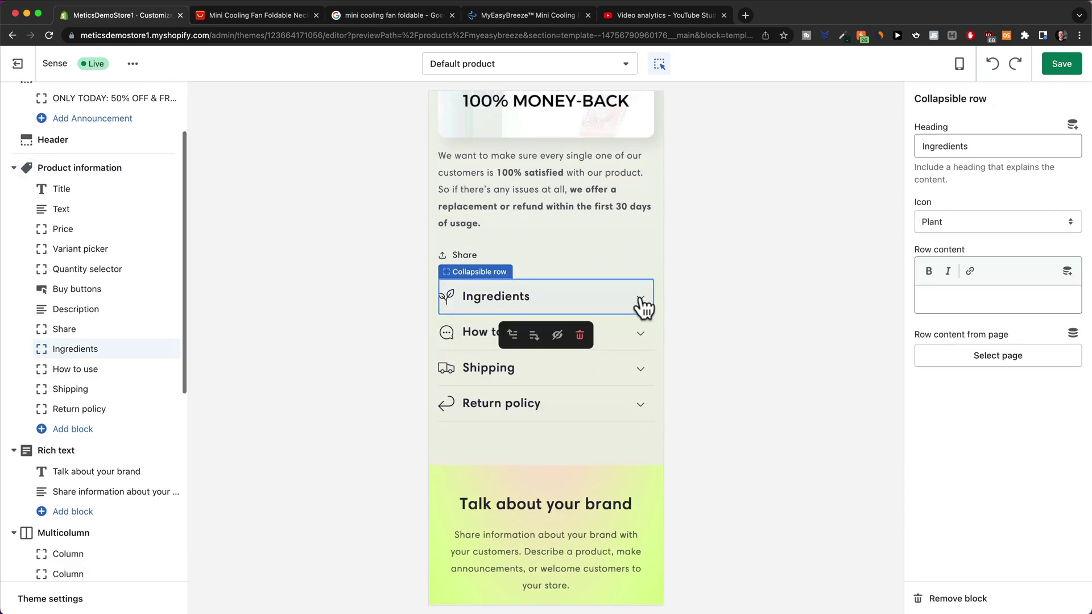
{"action": "left_click", "coordinate": [641, 298]}
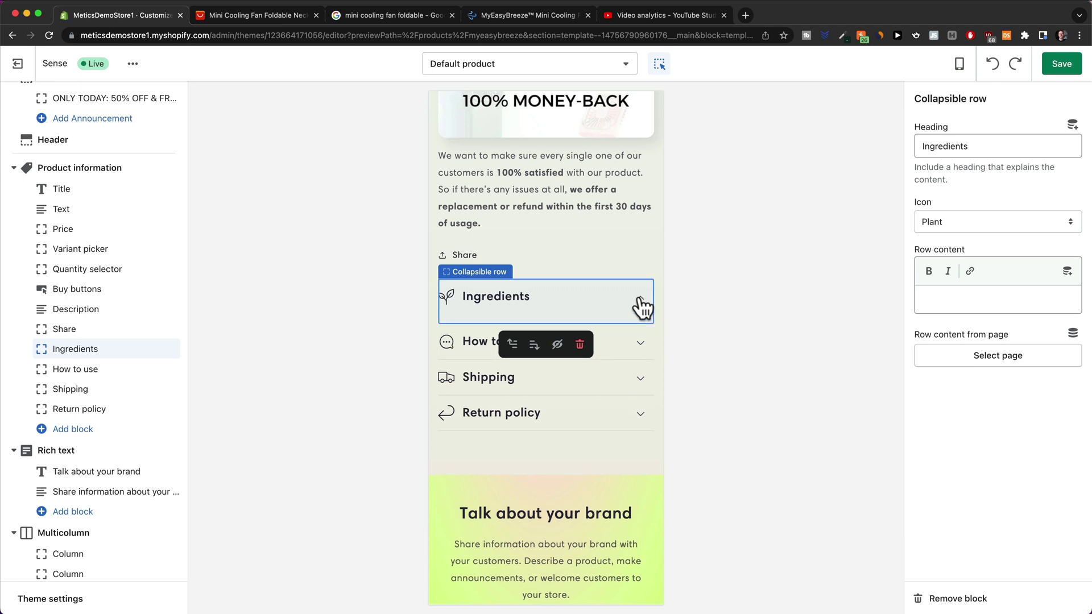
{"action": "left_click", "coordinate": [641, 299]}
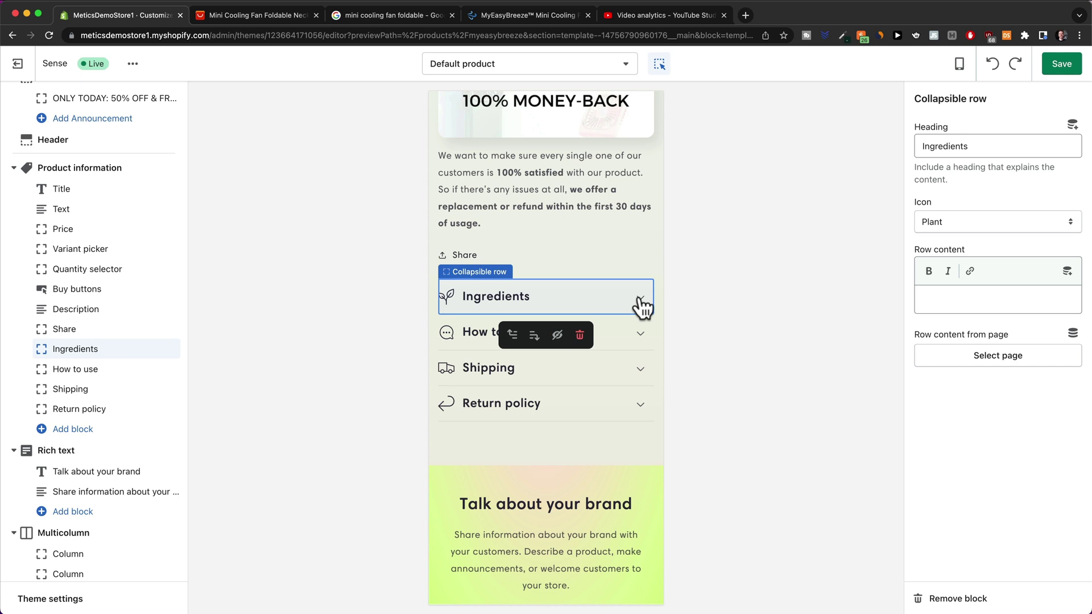
Change the Ingredients row's heading to "FAQ" and its icon to Question mark.
{"action": "left_click_drag", "start_coordinate": [608, 307], "coordinate": [550, 298]}
{"action": "left_click", "coordinate": [550, 307]}
{"action": "left_click_drag", "start_coordinate": [976, 149], "coordinate": [898, 141]}
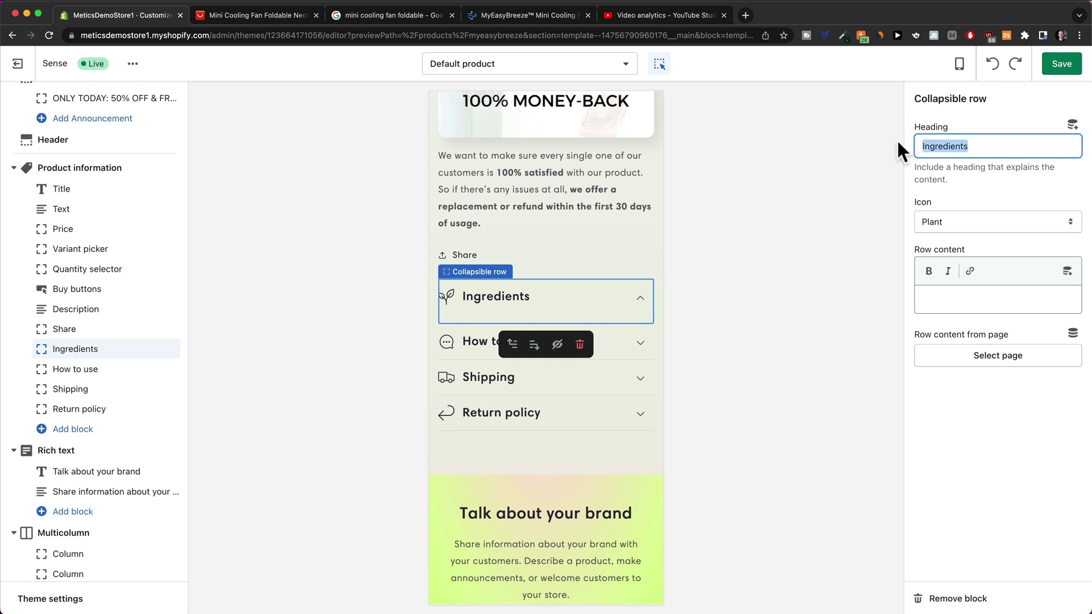
{"action": "type", "text": "FAQ"}
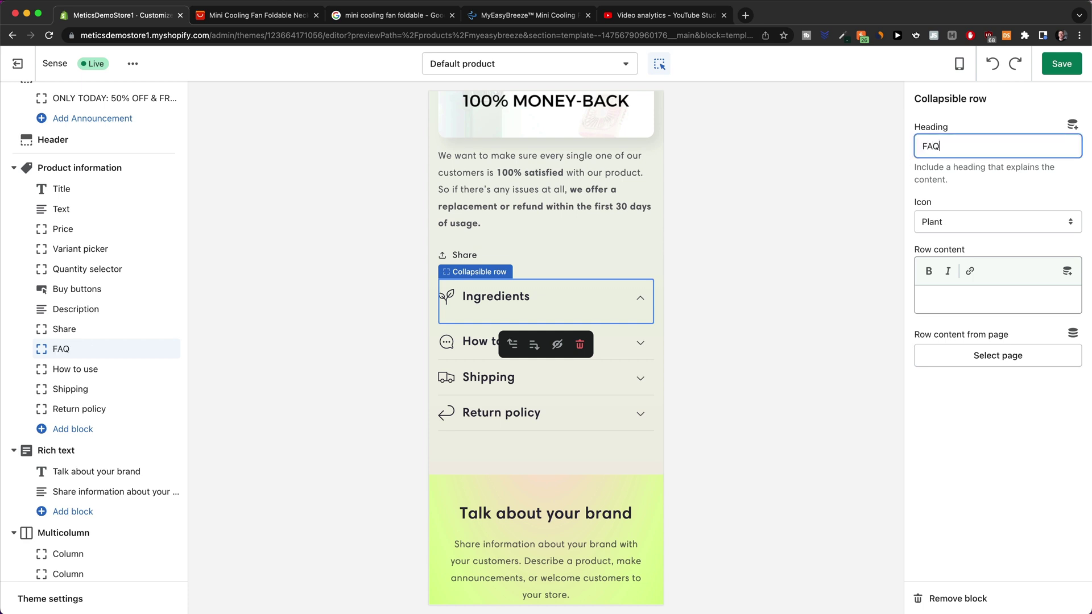
{"action": "left_click", "coordinate": [940, 219]}
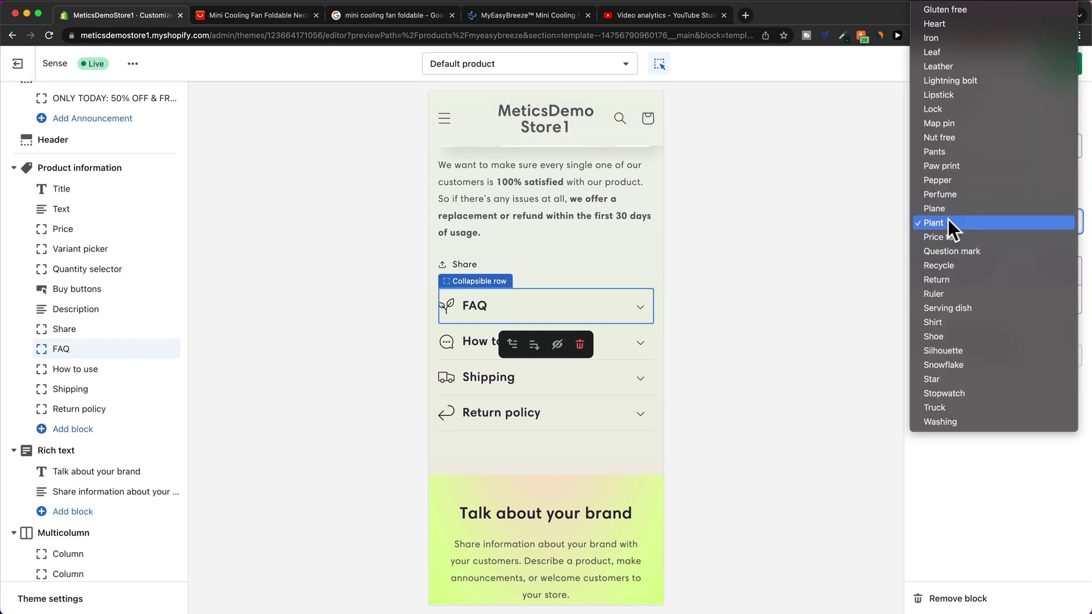
{"action": "left_click", "coordinate": [979, 250]}
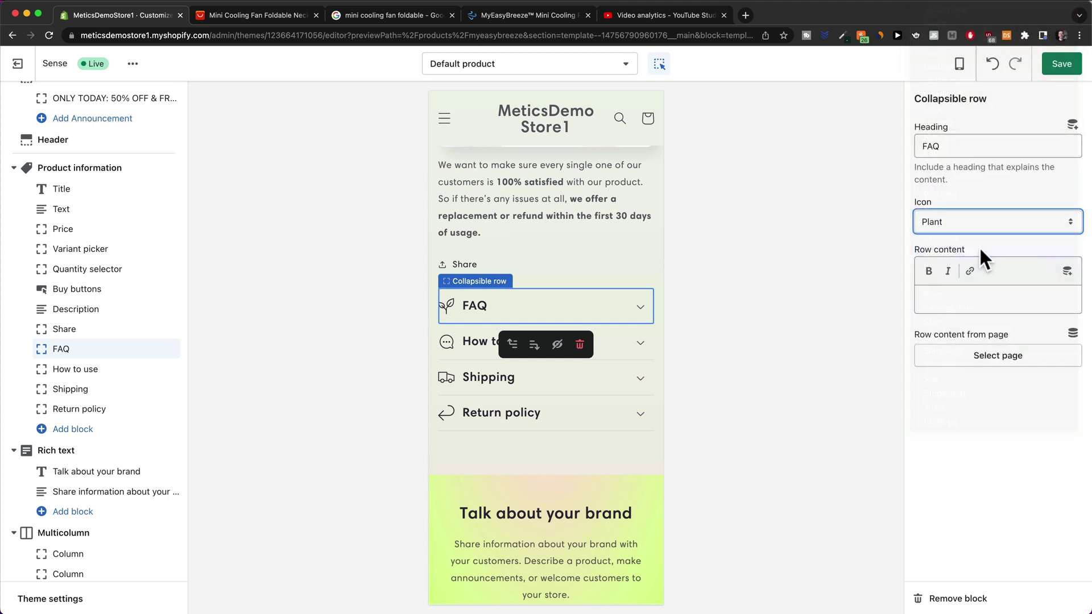
Fill the FAQ row's content with "Question 1" and, after an empty line, "Answer".
{"action": "left_click", "coordinate": [961, 297]}
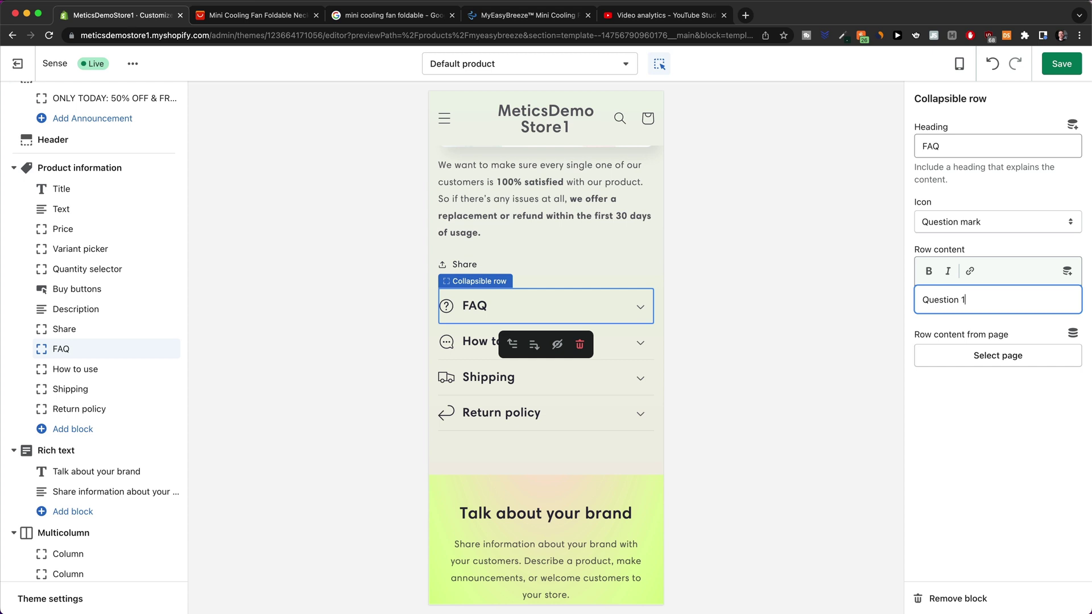
{"action": "type", "text": "Question 1"}
{"action": "key", "text": "Return"}
{"action": "key", "text": "Return"}
{"action": "type", "text": "Answer"}
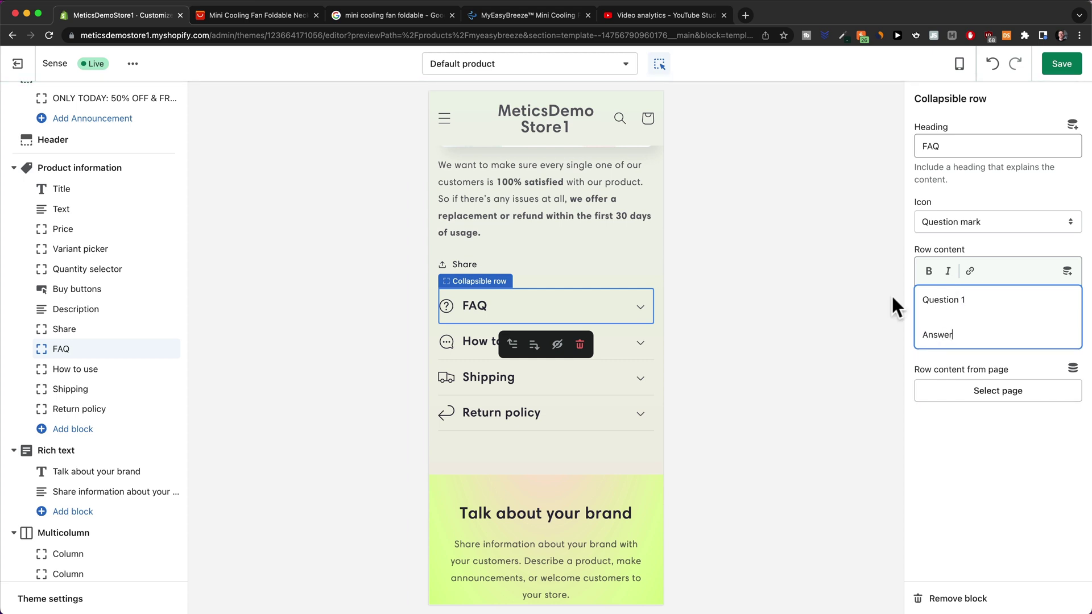
{"action": "left_click", "coordinate": [861, 302]}
Set the How to use row's content to "Expanation" and save the theme.
{"action": "left_click", "coordinate": [546, 343]}
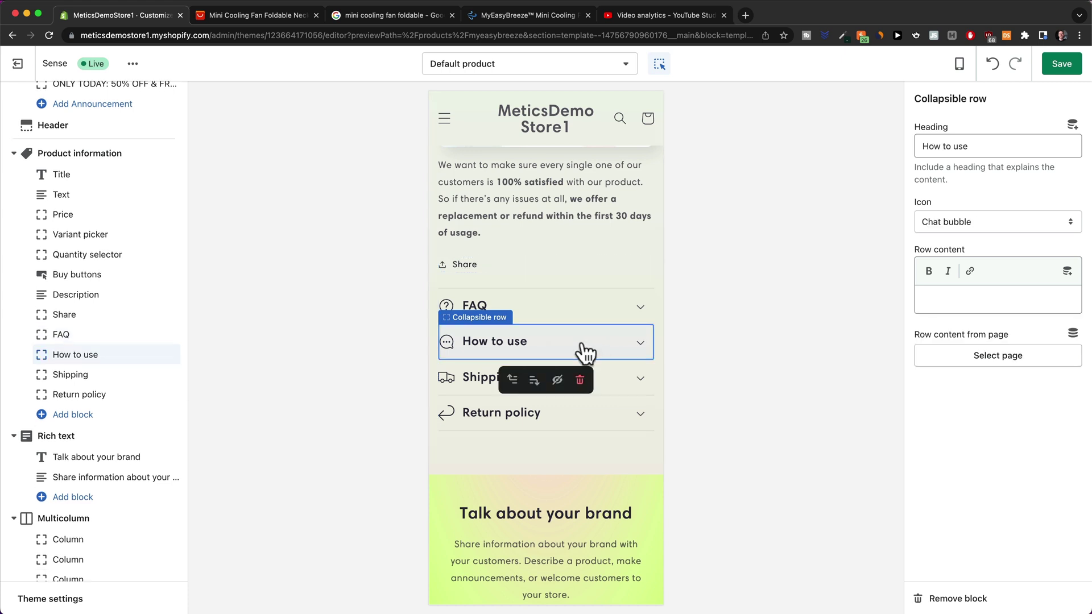
{"action": "left_click_drag", "start_coordinate": [985, 147], "coordinate": [864, 157]}
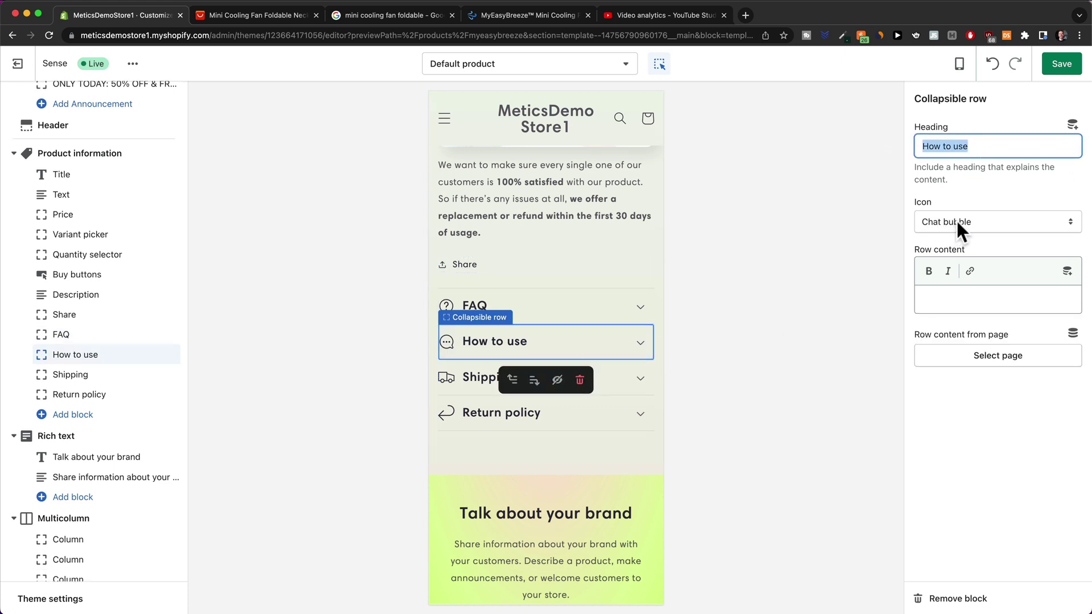
{"action": "left_click", "coordinate": [961, 292]}
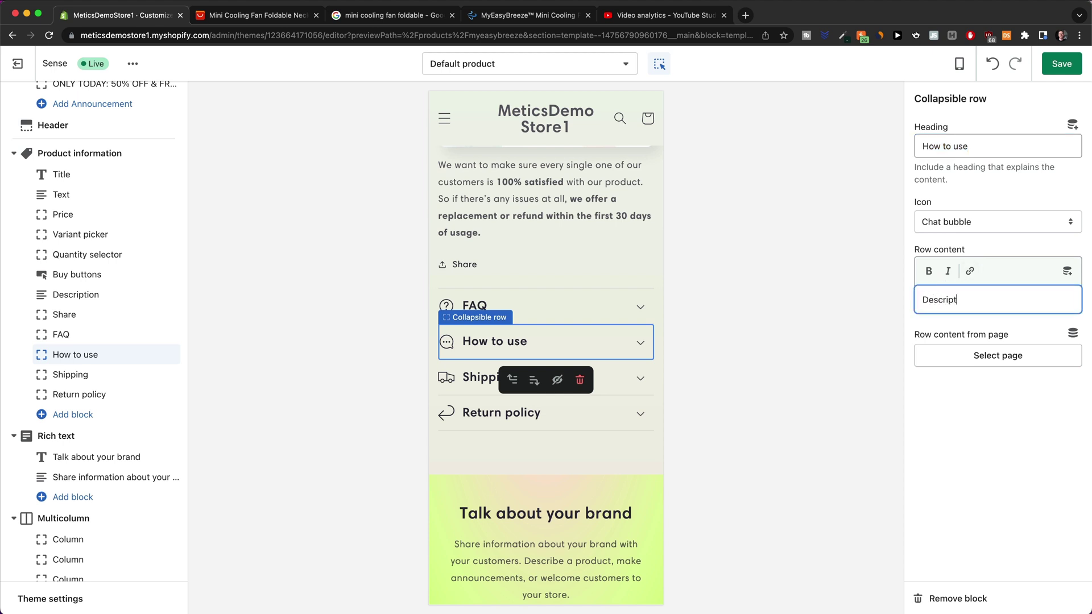
{"action": "key", "text": "super+s"}
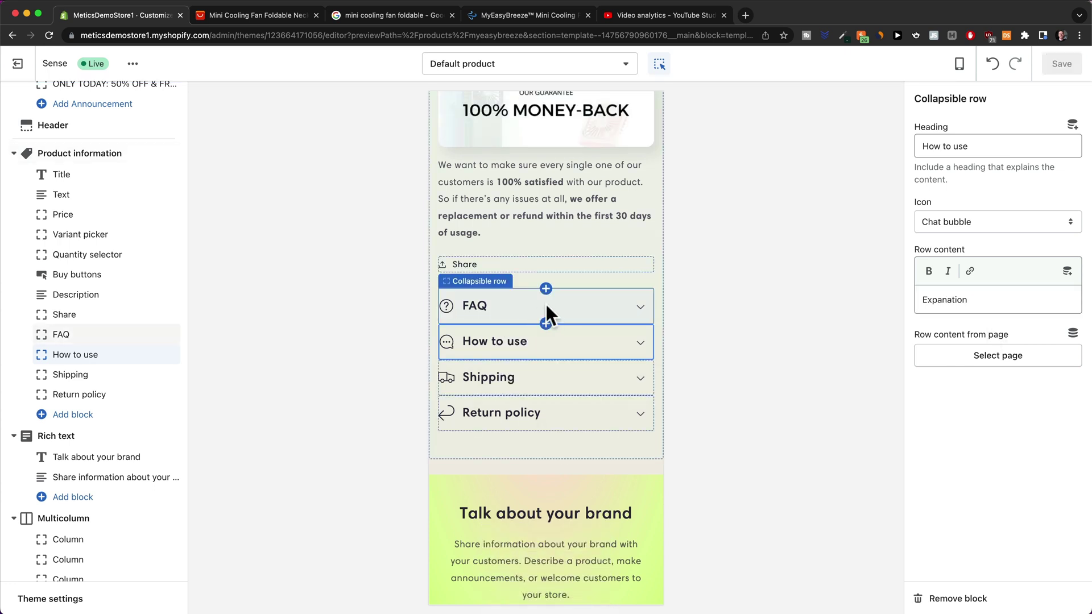
Add a collapsible row headed "Product Information" with the Ruler icon and move it directly below the FAQ row.
{"action": "left_click", "coordinate": [66, 417]}
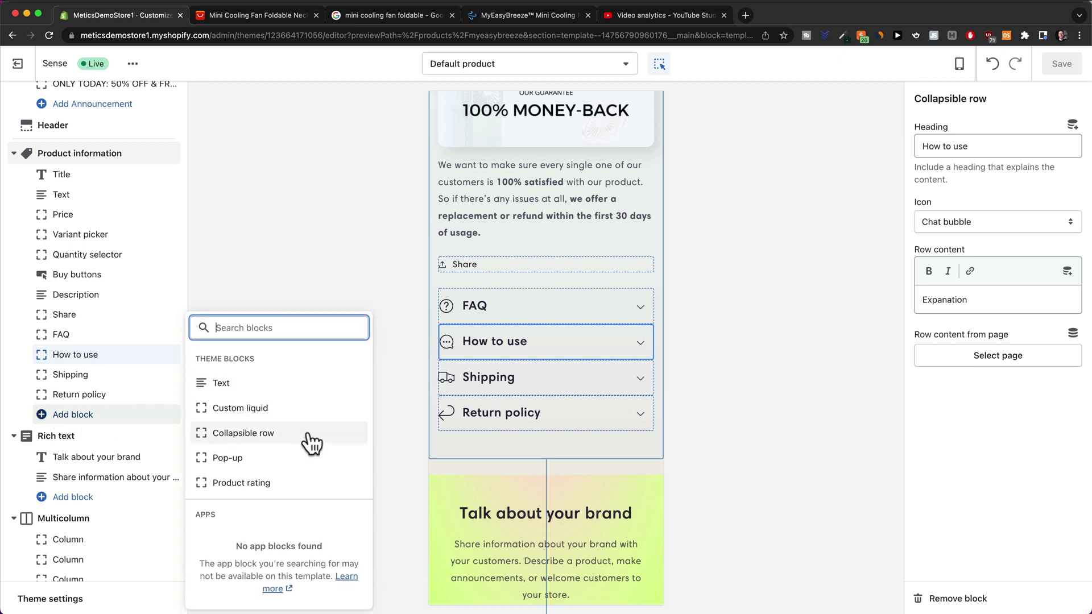
{"action": "left_click", "coordinate": [265, 437]}
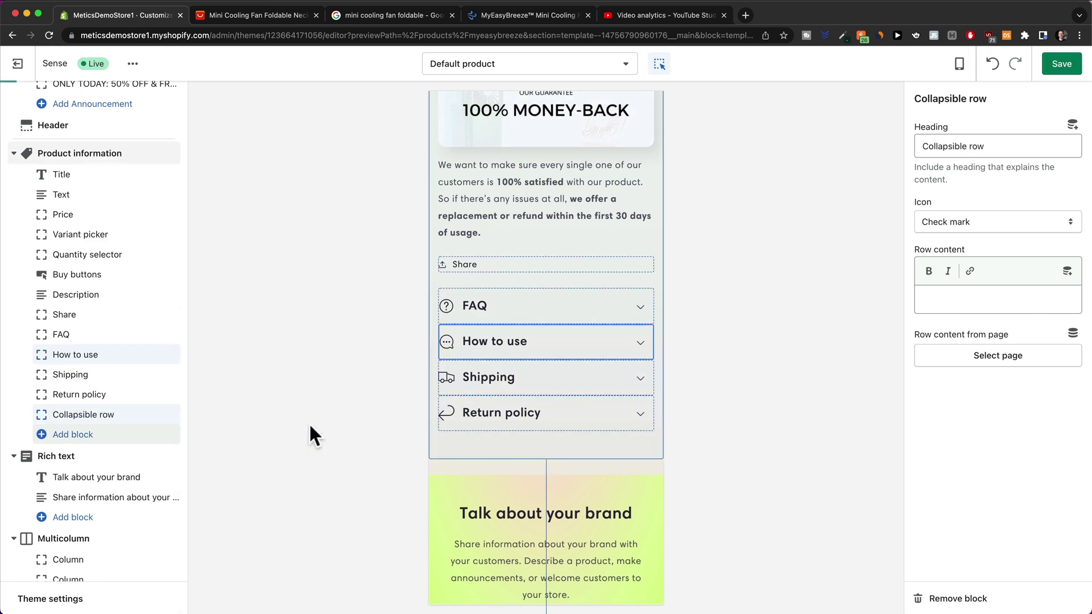
{"action": "scroll", "coordinate": [546, 284], "scroll_direction": "up", "scroll_amount": 5}
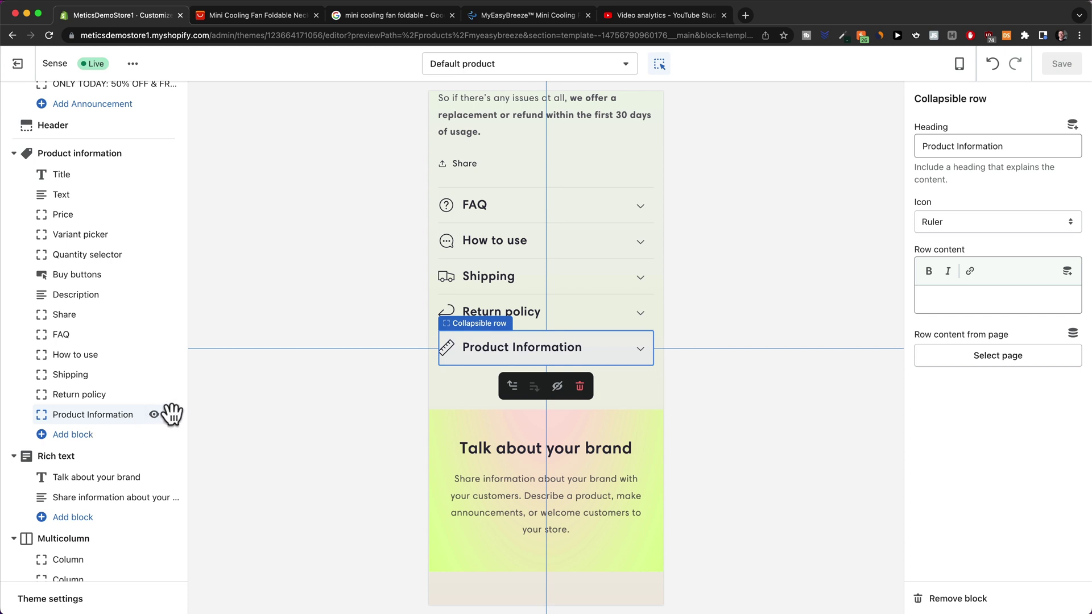
{"action": "left_click_drag", "start_coordinate": [171, 415], "coordinate": [141, 354]}
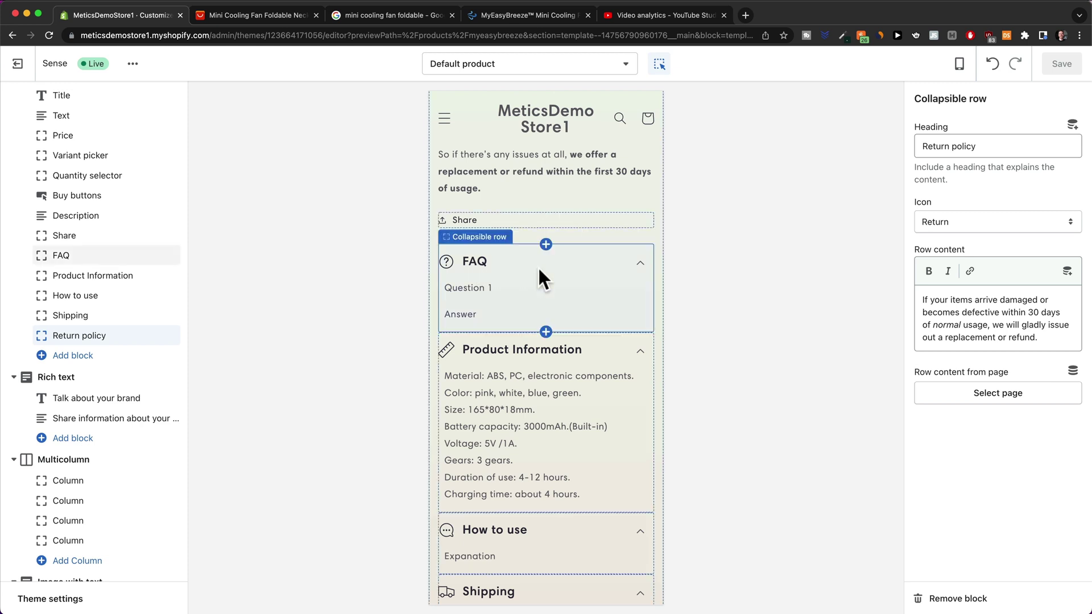
Review the expanded FAQ, Product Information, How to use, Shipping and Return policy rows and the sections below them.
{"action": "scroll", "coordinate": [537, 265], "scroll_direction": "down", "scroll_amount": 2}
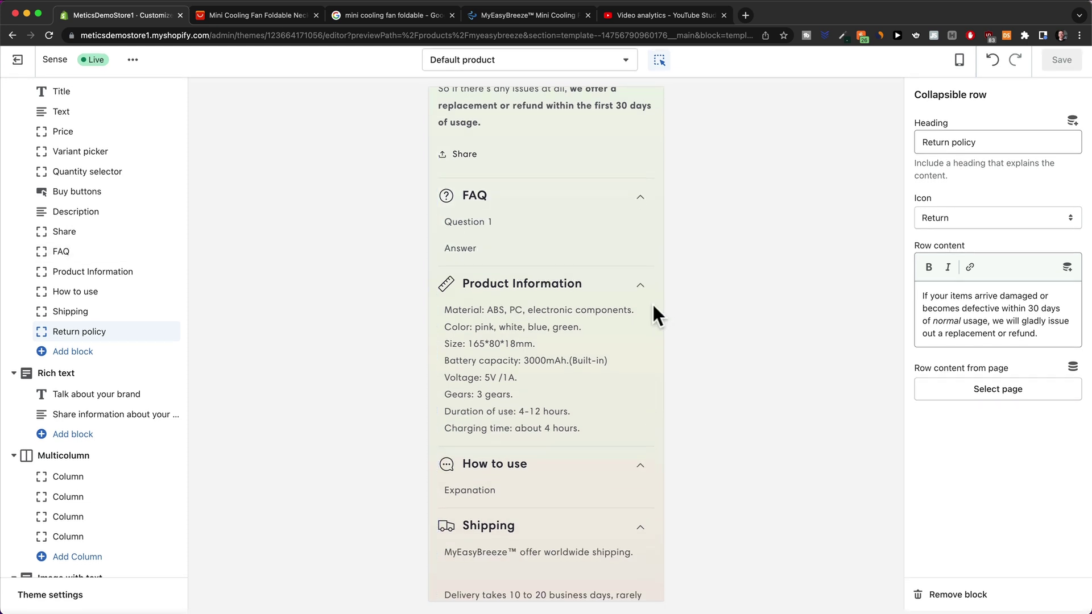
{"action": "scroll", "coordinate": [553, 354], "scroll_direction": "down", "scroll_amount": 1}
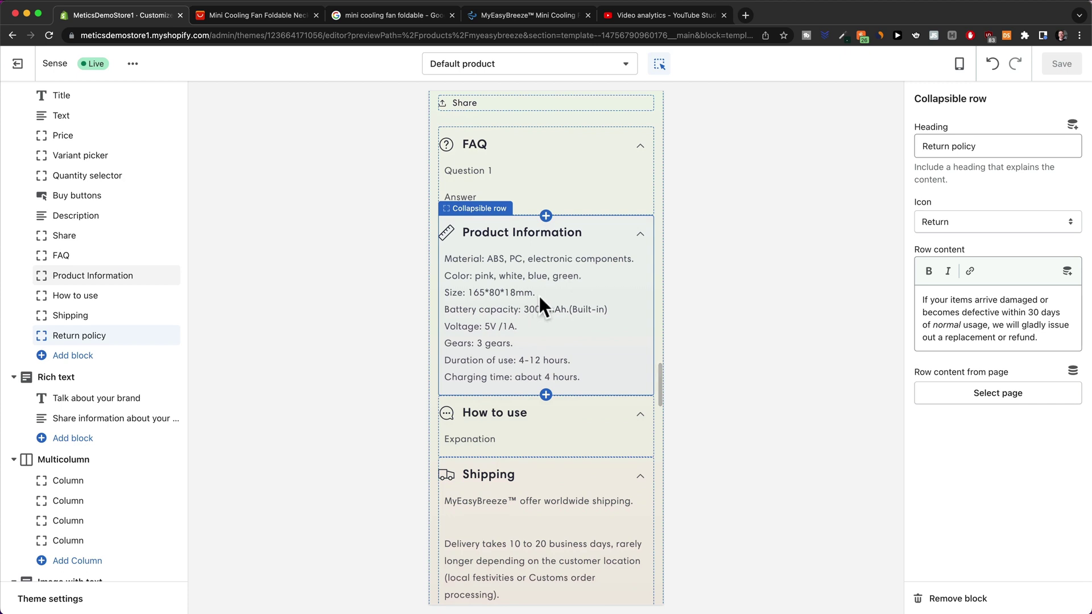
{"action": "scroll", "coordinate": [538, 293], "scroll_direction": "down", "scroll_amount": 3}
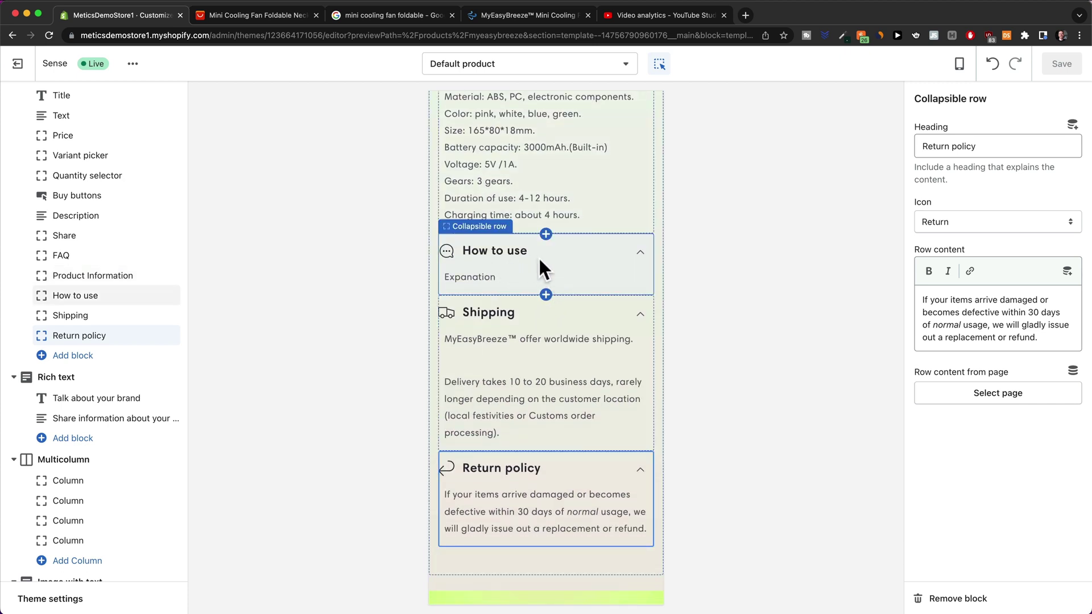
{"action": "scroll", "coordinate": [539, 264], "scroll_direction": "down", "scroll_amount": 2}
{"action": "scroll", "coordinate": [518, 251], "scroll_direction": "down", "scroll_amount": 2}
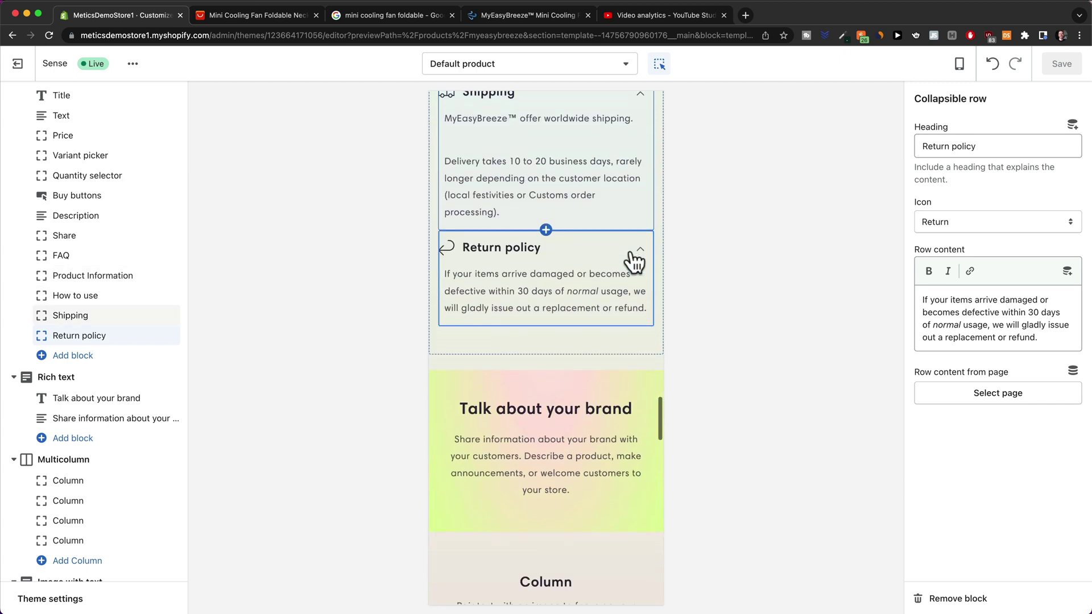
{"action": "scroll", "coordinate": [531, 265], "scroll_direction": "down", "scroll_amount": 2}
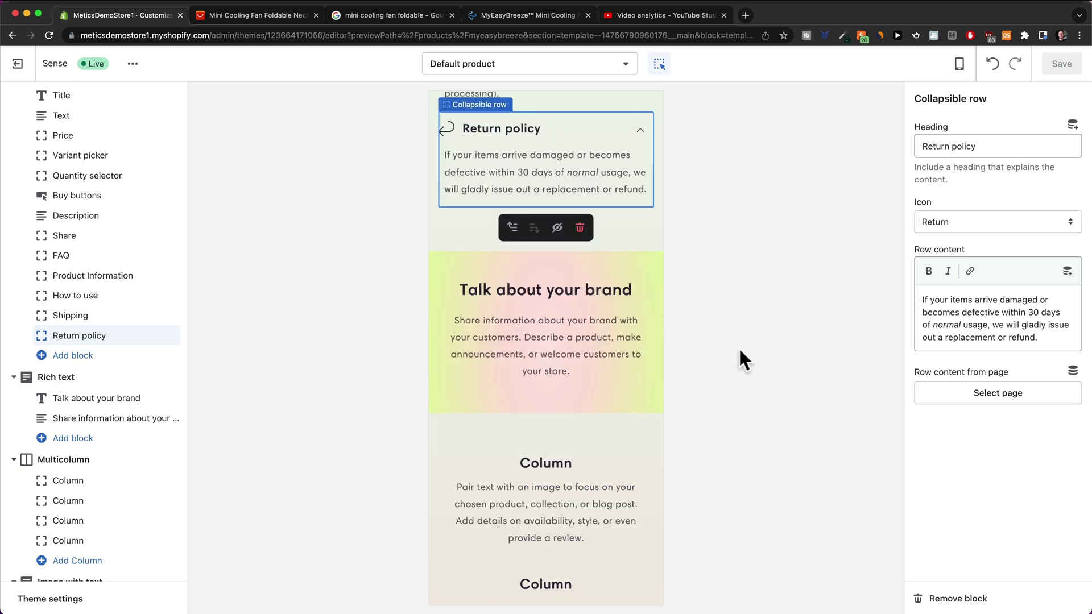
Remove the "Talk about your brand" Rich text section below the collapsible rows from the default product template.
{"action": "left_click", "coordinate": [431, 312]}
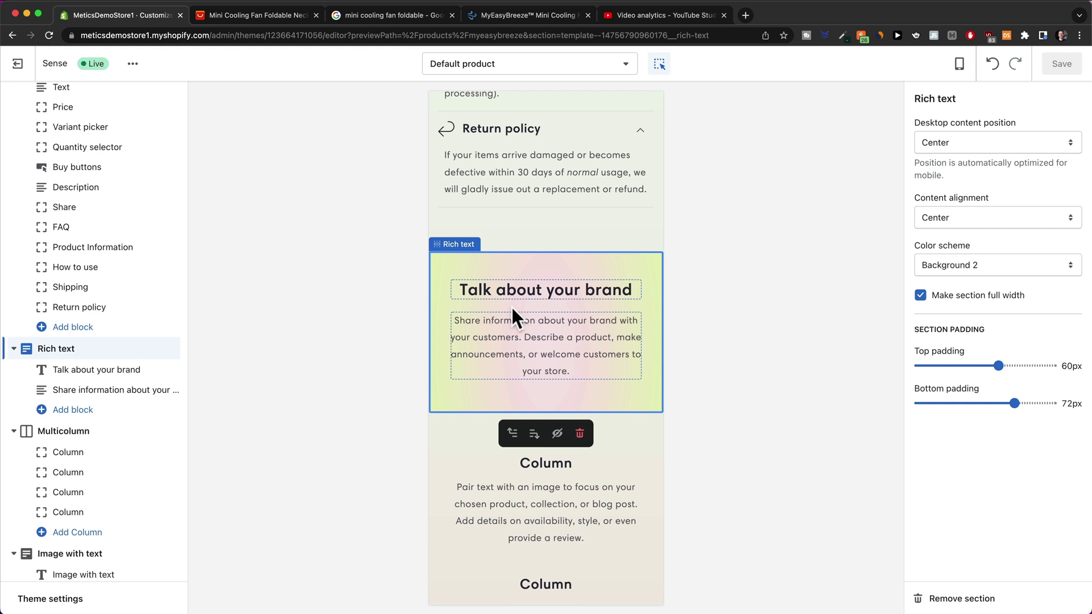
{"action": "scroll", "coordinate": [170, 335], "scroll_direction": "down", "scroll_amount": 1}
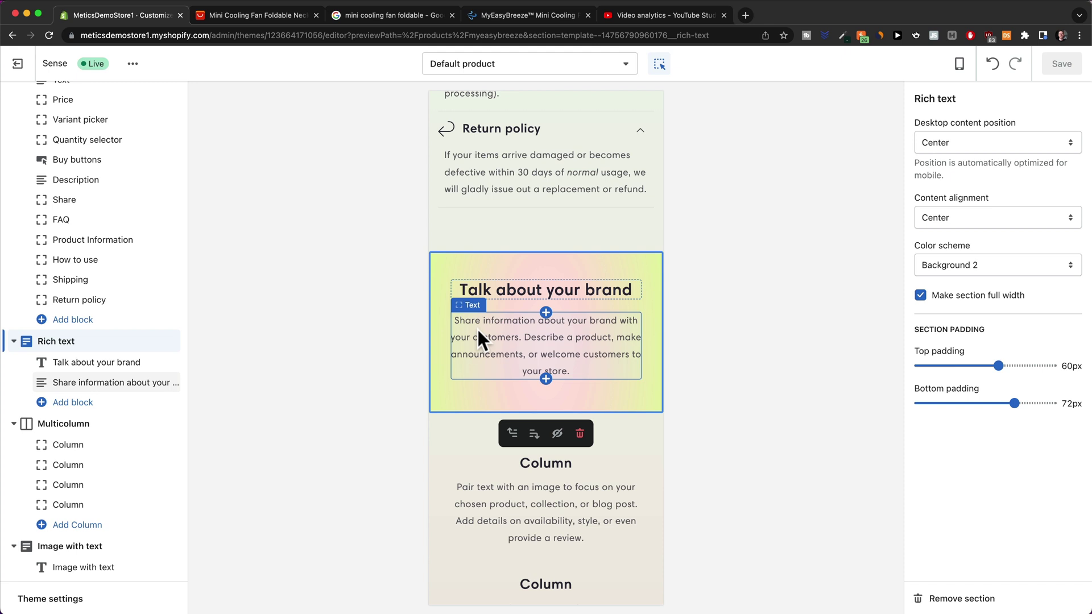
{"action": "scroll", "coordinate": [557, 217], "scroll_direction": "up", "scroll_amount": 3}
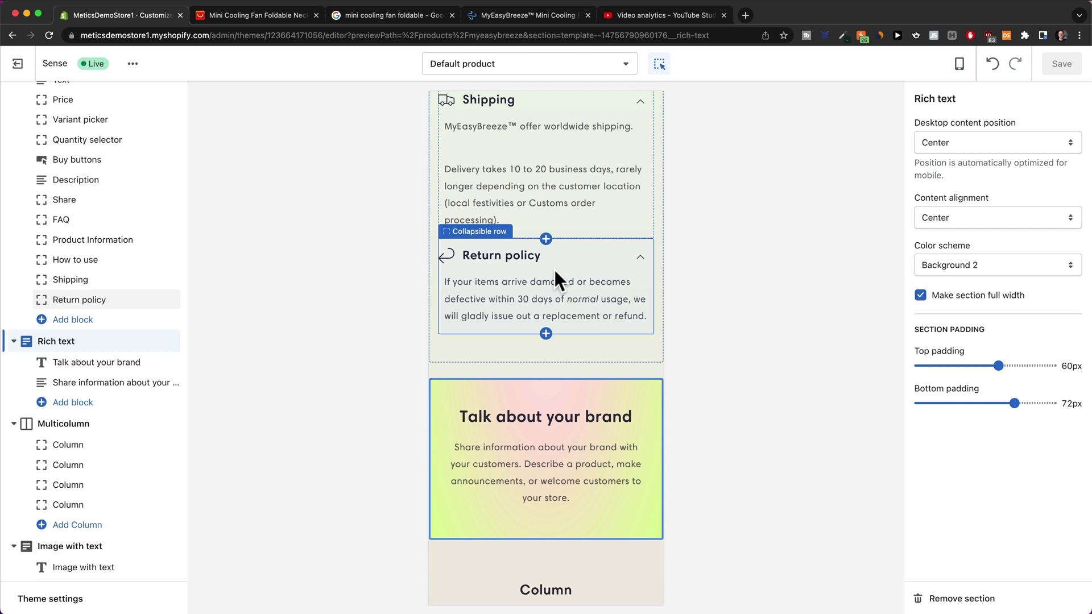
{"action": "scroll", "coordinate": [466, 429], "scroll_direction": "down", "scroll_amount": 2}
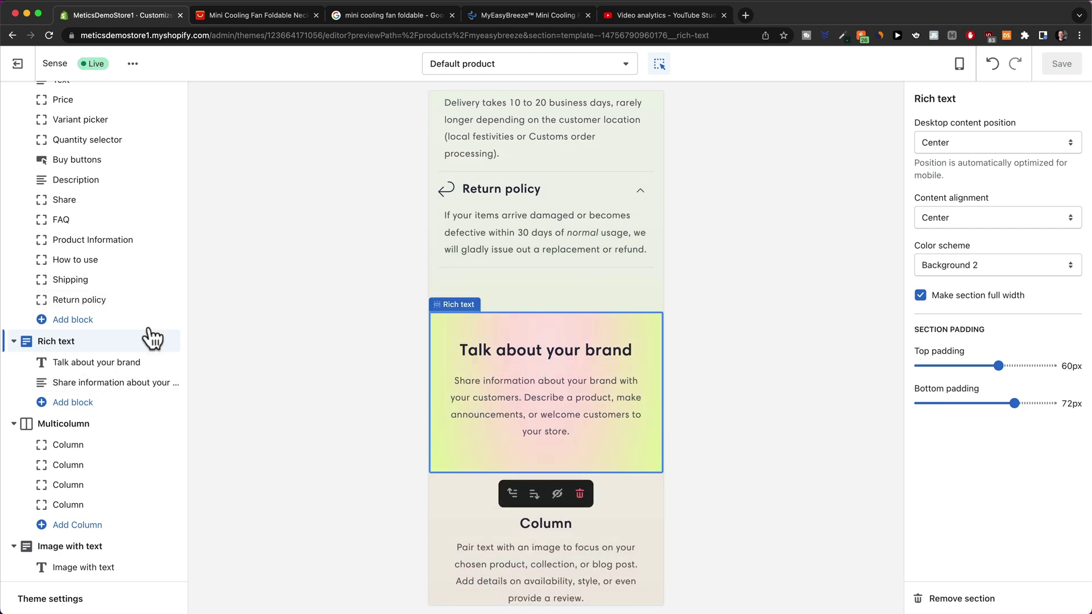
{"action": "left_click", "coordinate": [961, 597]}
Remove the Multicolumn section from the product template and select the Image with text section that follows it.
{"action": "left_click", "coordinate": [622, 323]}
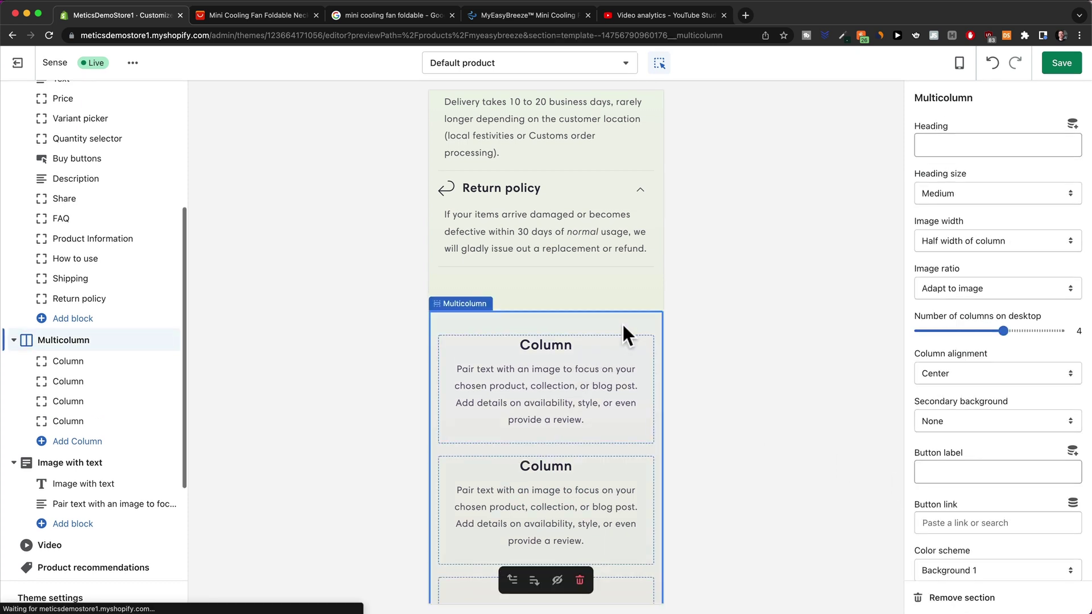
{"action": "left_click", "coordinate": [933, 597]}
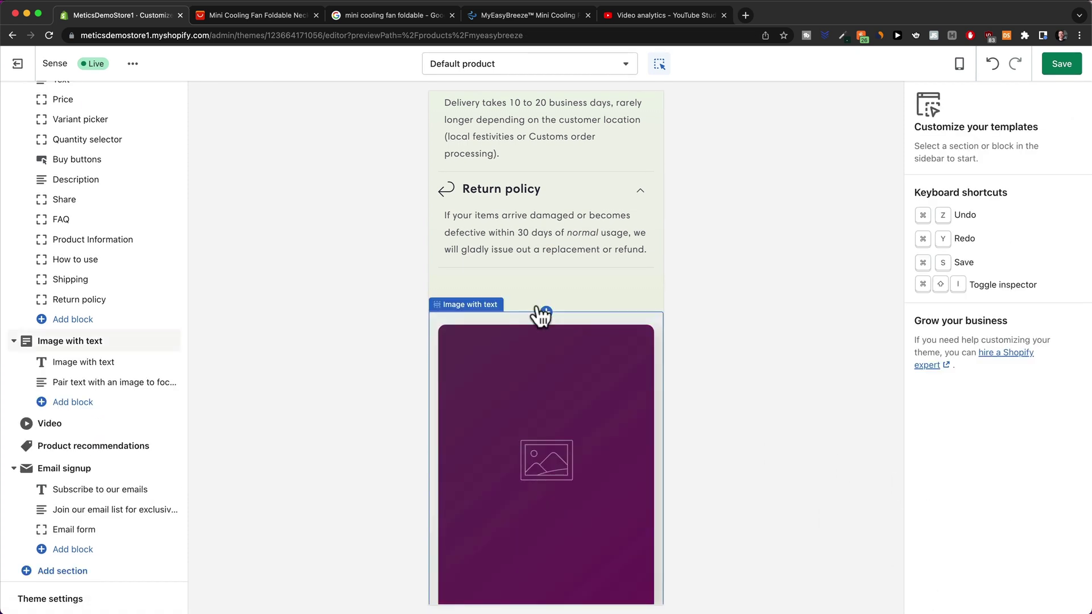
{"action": "left_click", "coordinate": [584, 316]}
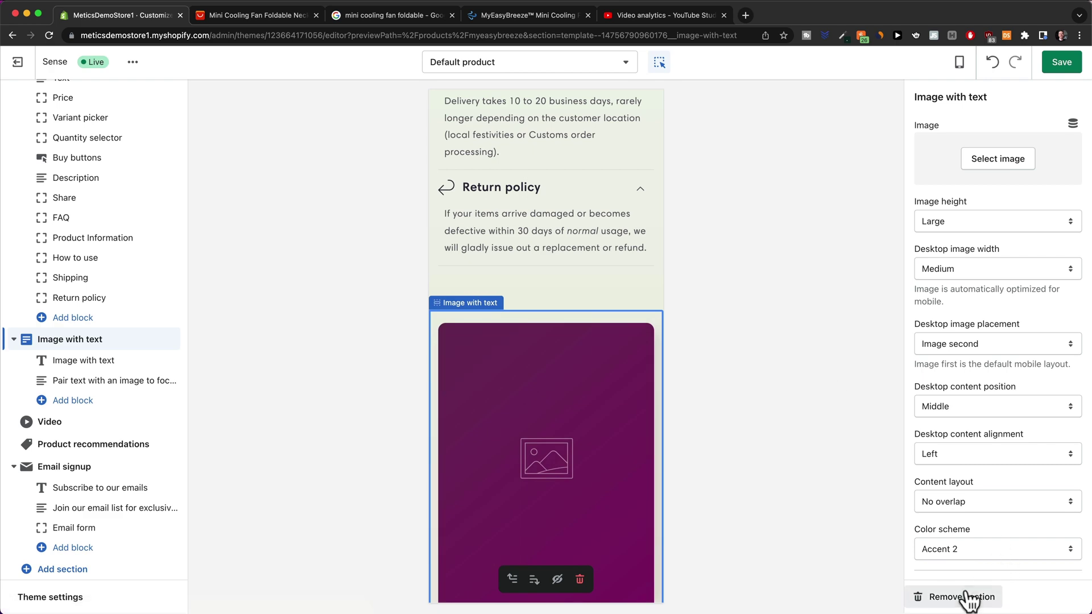